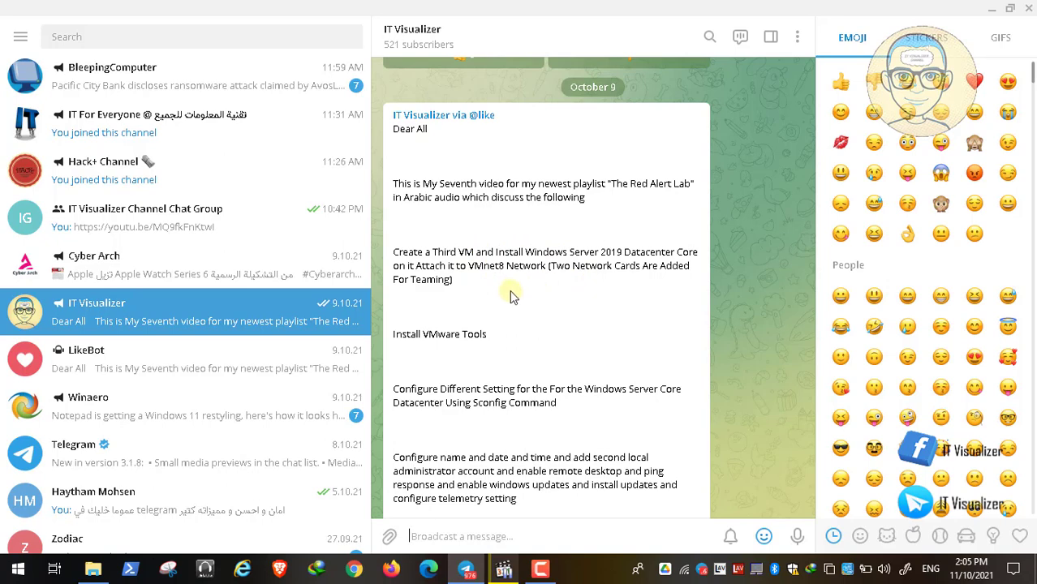
Scroll the IT Visualizer post down to the Windows Defender update and firewall paragraph
{"action": "scroll", "coordinate": [511, 297], "scroll_direction": "down", "scroll_amount": 2}
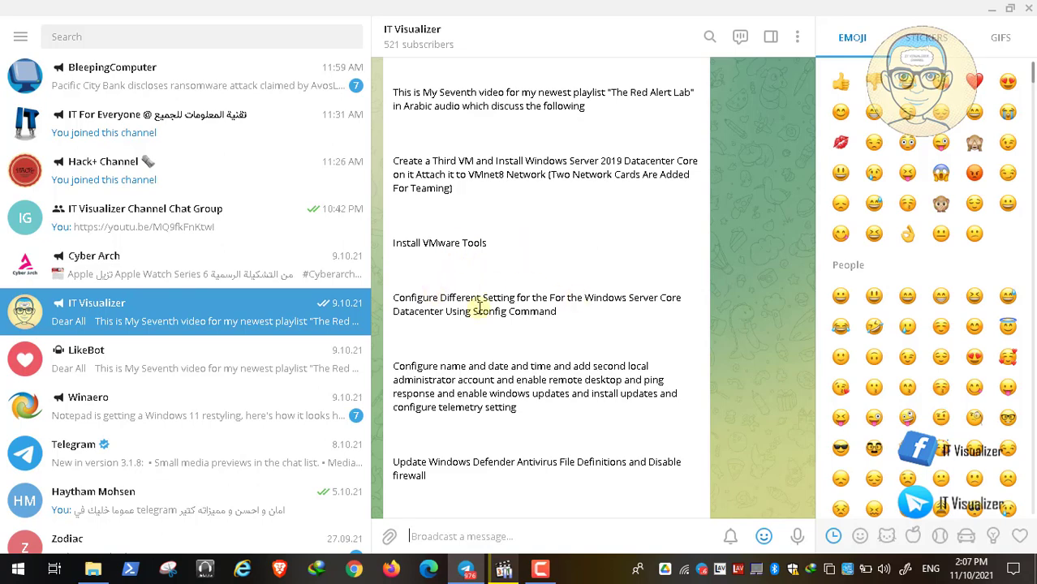
Scroll further to the PowerShell 7 and 'Join the Server to the Domain' paragraphs
{"action": "scroll", "coordinate": [454, 306], "scroll_direction": "down", "scroll_amount": 1}
{"action": "scroll", "coordinate": [454, 306], "scroll_direction": "down", "scroll_amount": 1}
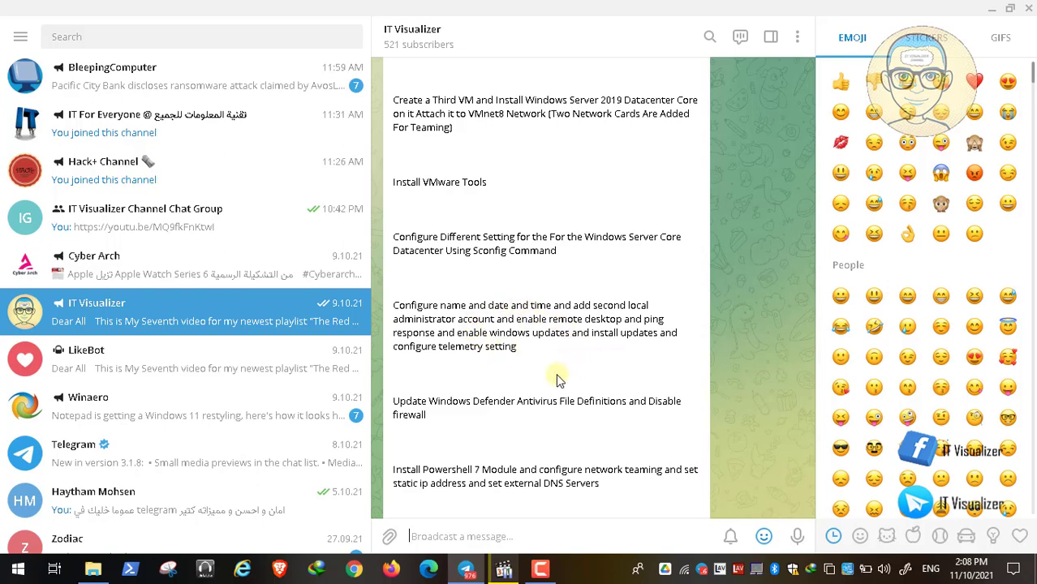
{"action": "scroll", "coordinate": [557, 375], "scroll_direction": "down", "scroll_amount": 2}
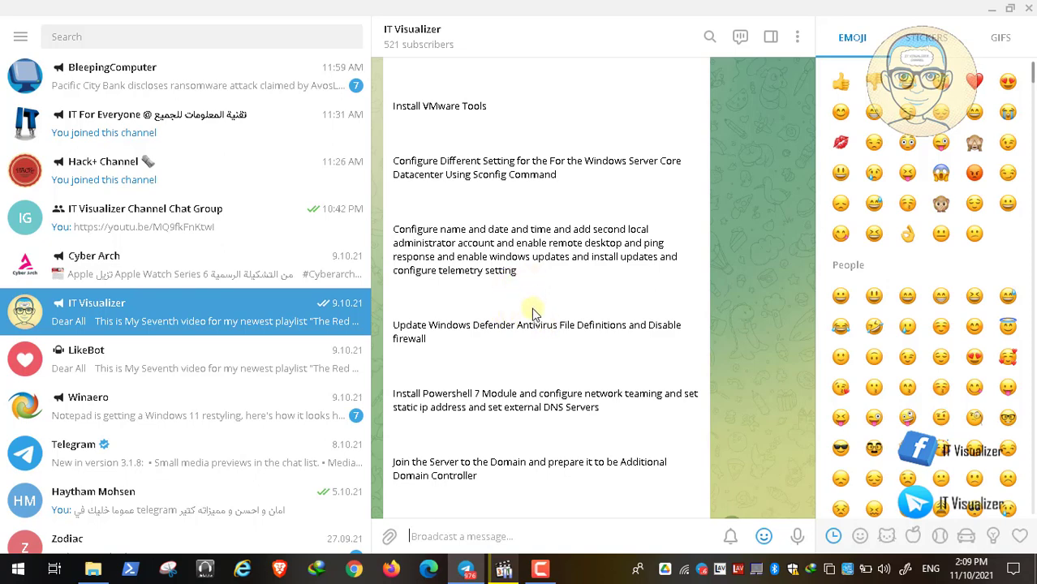
Scroll to the end of the post, showing the oke.io link, view count and reactions
{"action": "scroll", "coordinate": [533, 313], "scroll_direction": "down", "scroll_amount": 2}
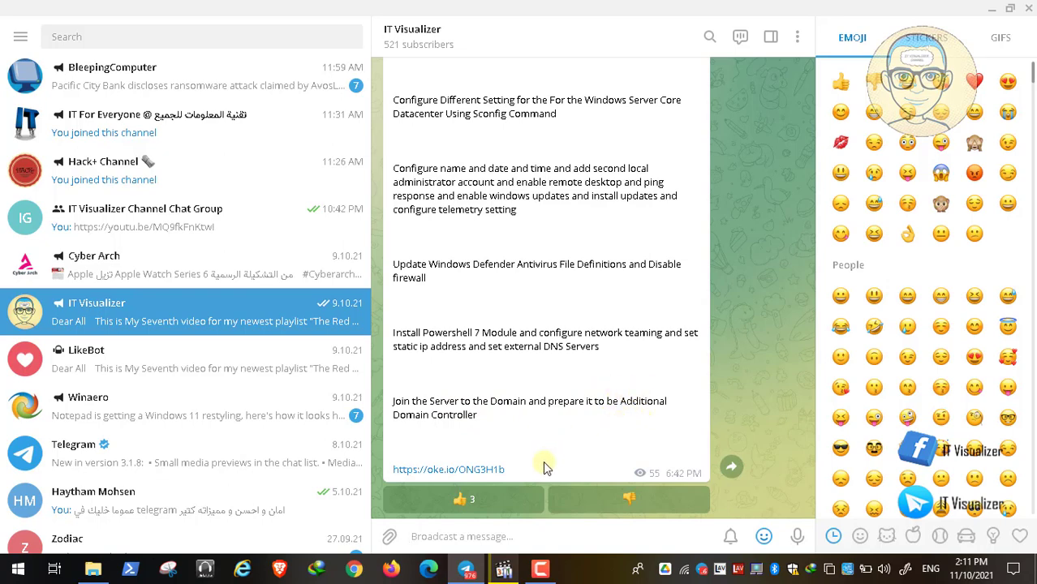
Bring up Video08.mp4 in Media Player Classic and resume playing it fullscreen
{"action": "left_click", "coordinate": [504, 571]}
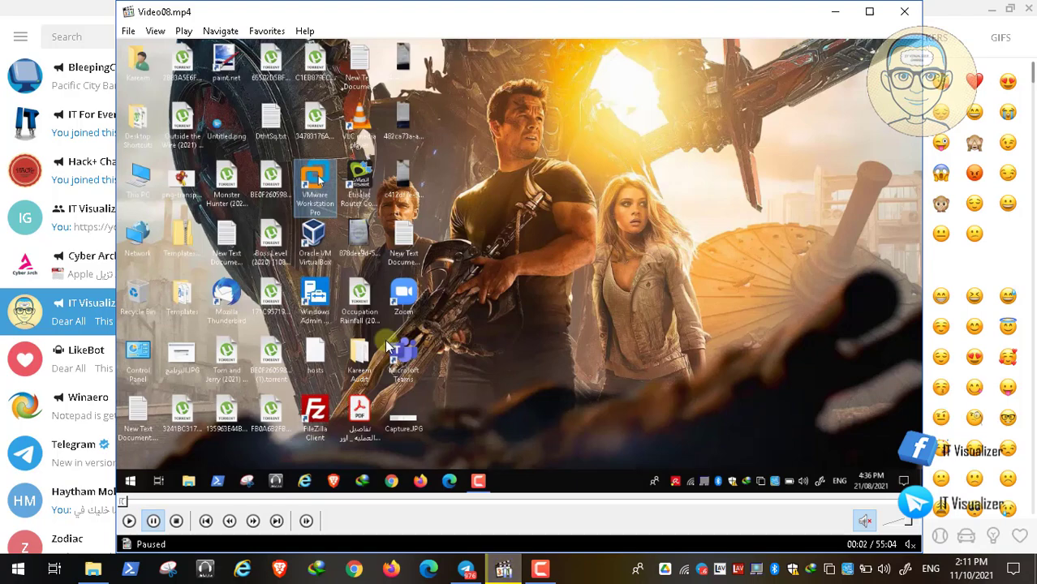
{"action": "double_click", "coordinate": [383, 341]}
{"action": "left_click", "coordinate": [11, 553]}
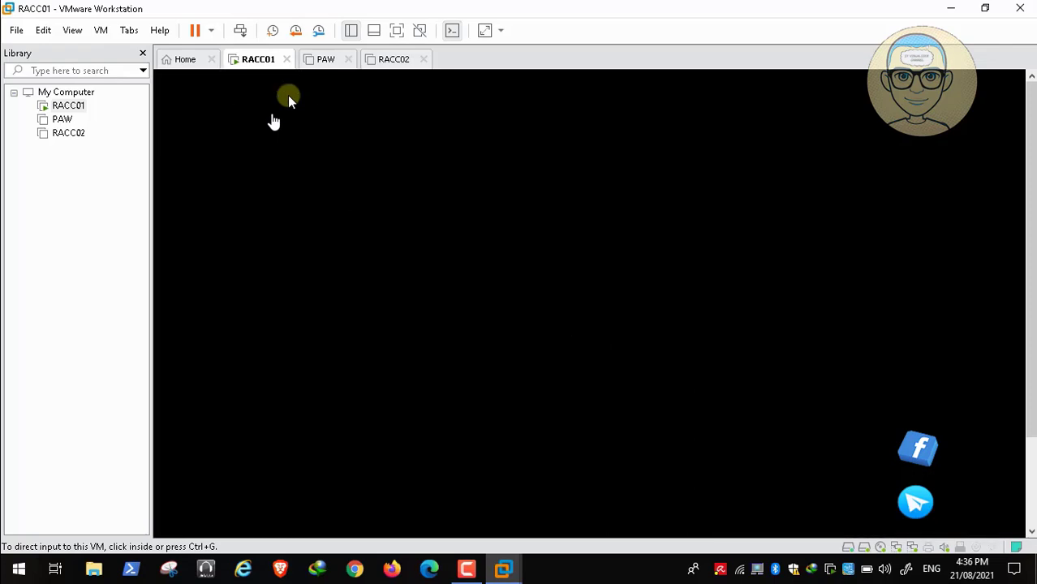
Power on RACC02 until its logon prompt appears, then show the powered-off PAW machine
{"action": "left_click", "coordinate": [475, 571]}
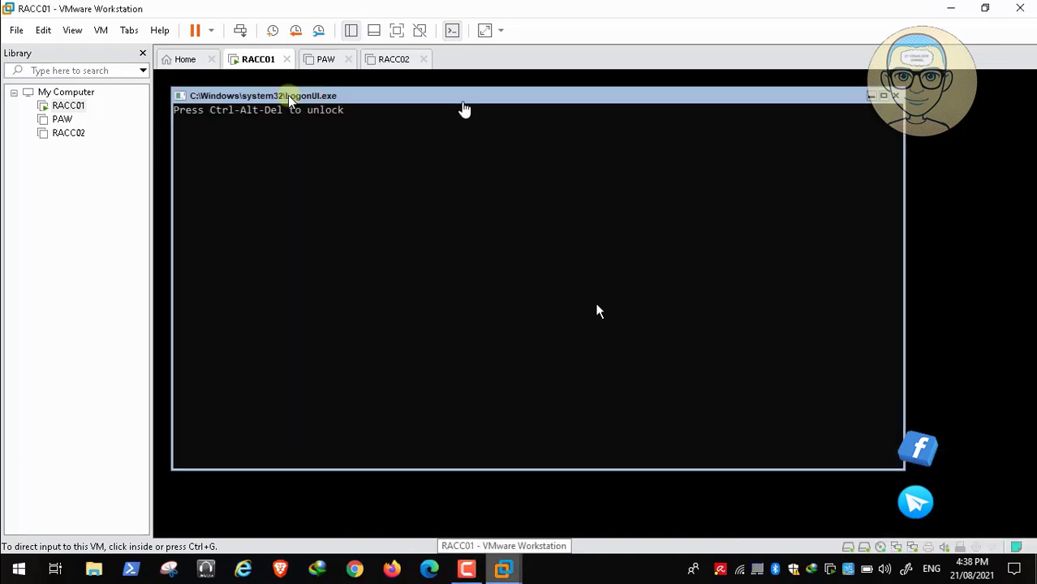
{"action": "left_click", "coordinate": [395, 64]}
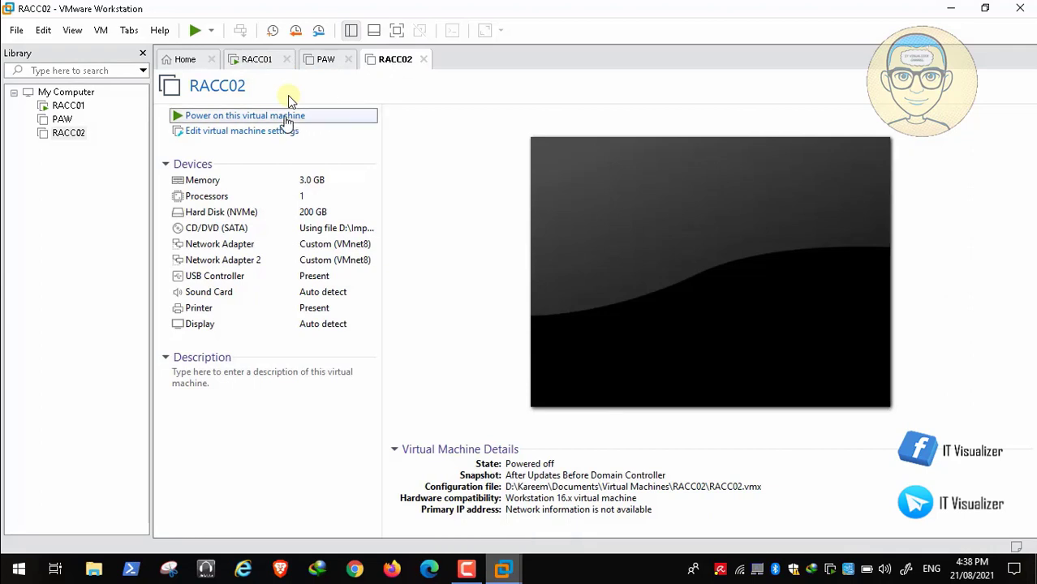
{"action": "left_click", "coordinate": [286, 118]}
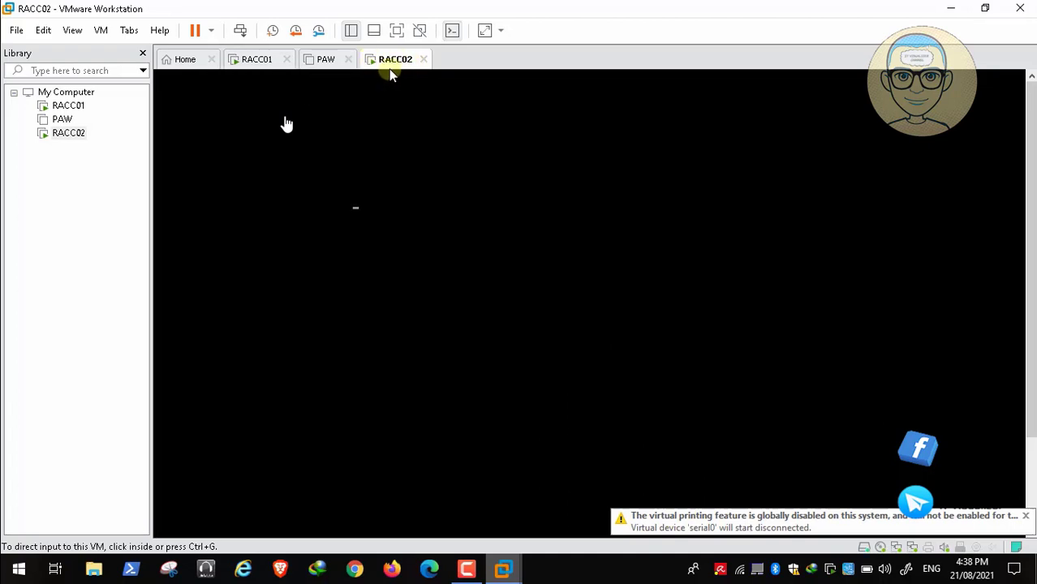
{"action": "left_click", "coordinate": [469, 568]}
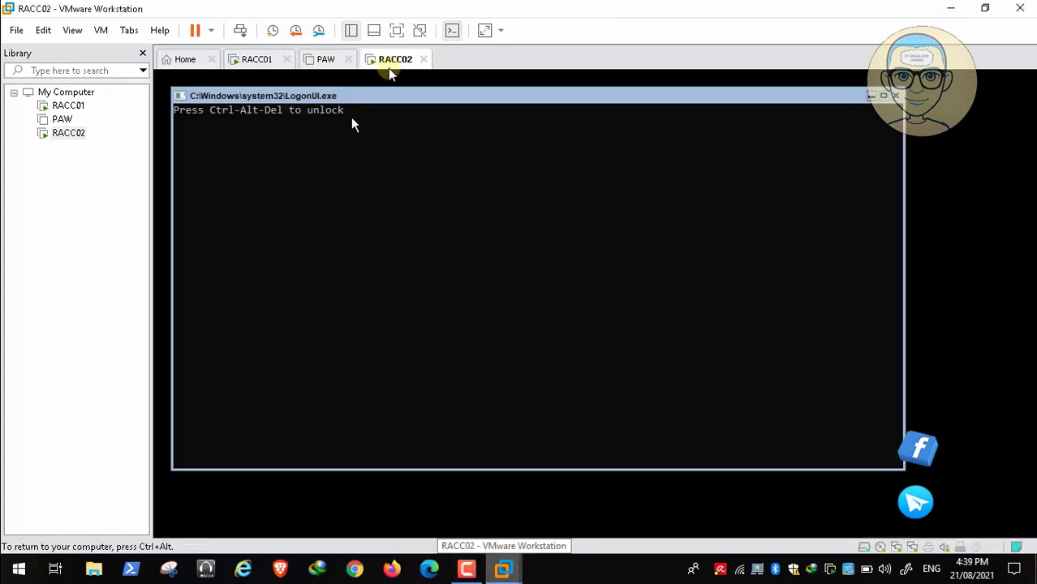
{"action": "left_click", "coordinate": [326, 60]}
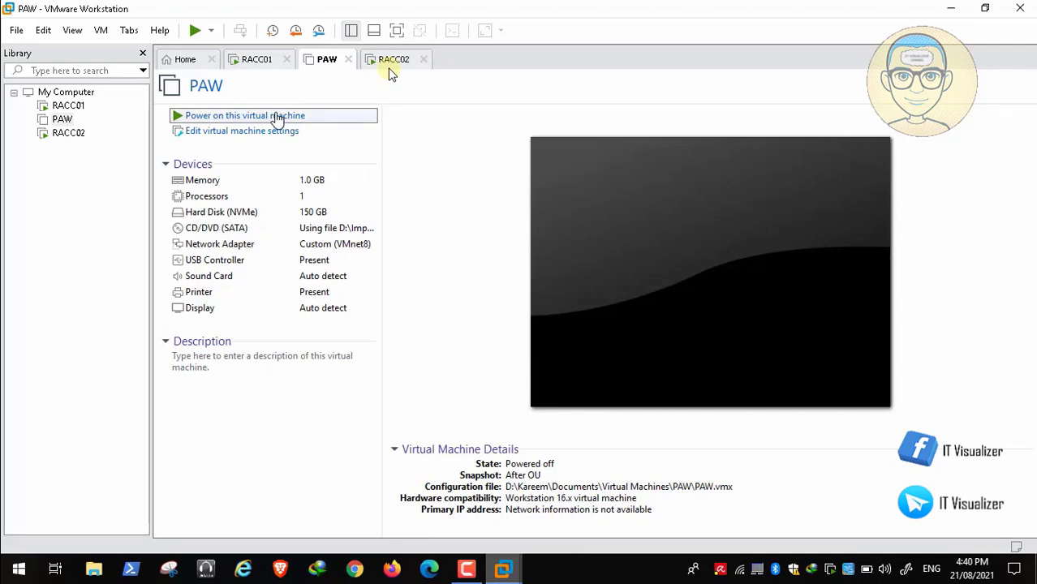
Power on the PAW machine and dismiss the Red Alert Zone access notice
{"action": "left_click", "coordinate": [278, 119]}
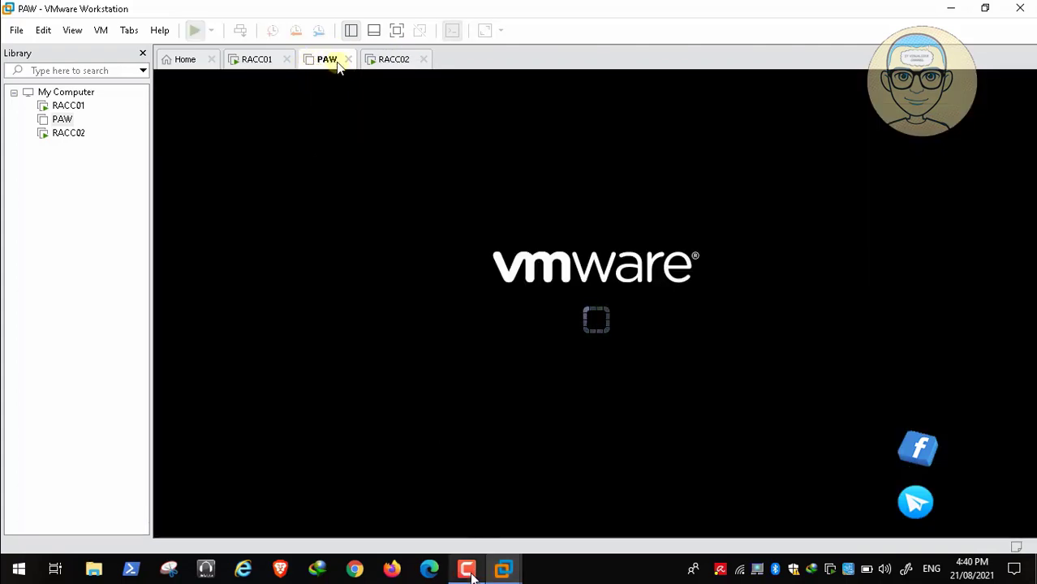
{"action": "left_click", "coordinate": [466, 568]}
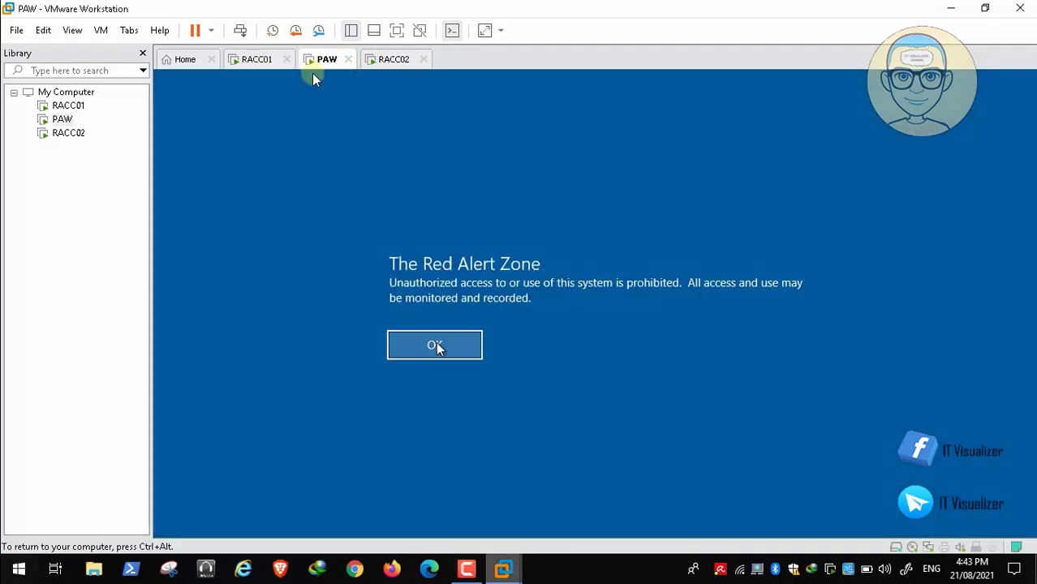
{"action": "left_click", "coordinate": [434, 347]}
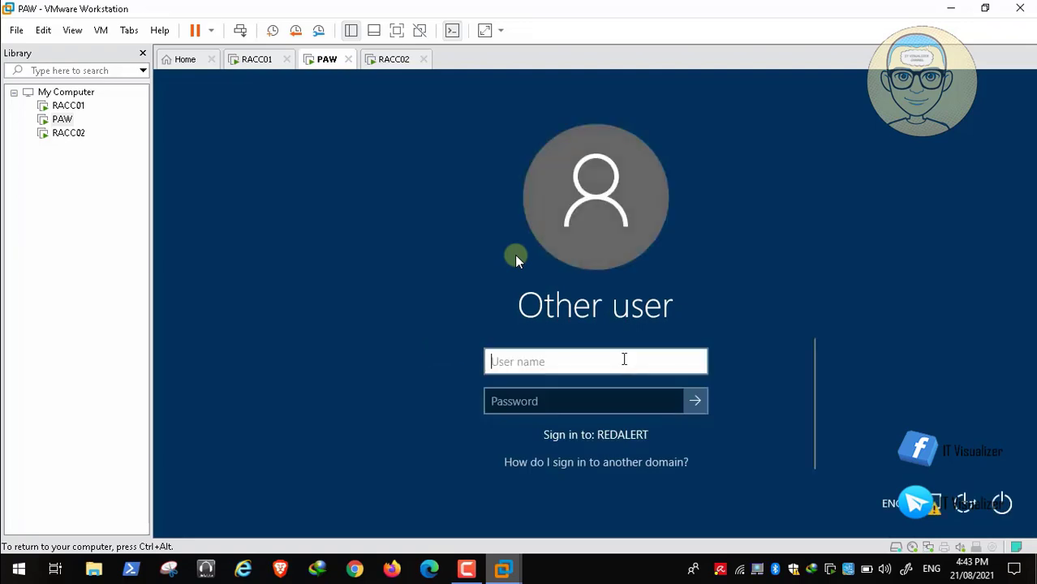
Sign in with the domain admin account prefixed 'redalert\' and its password
{"action": "type", "text": "kraou"}
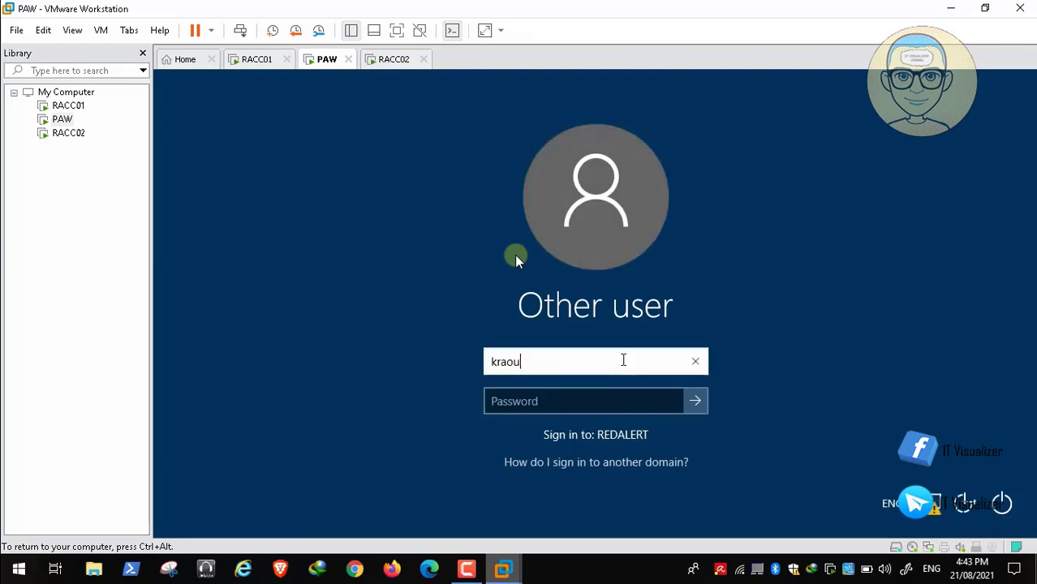
{"action": "type", "text": "f"}
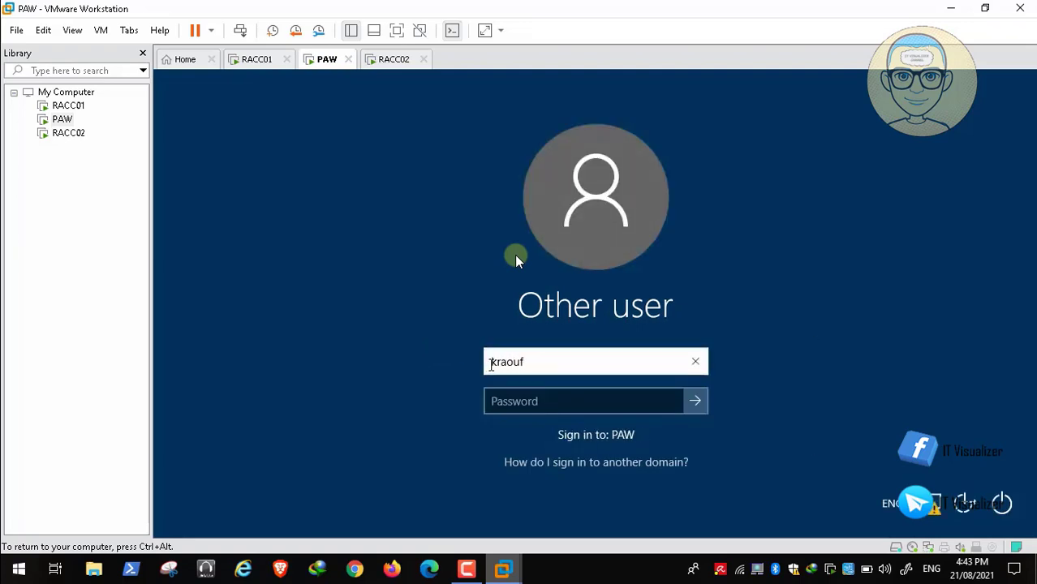
{"action": "double_click", "coordinate": [491, 365]}
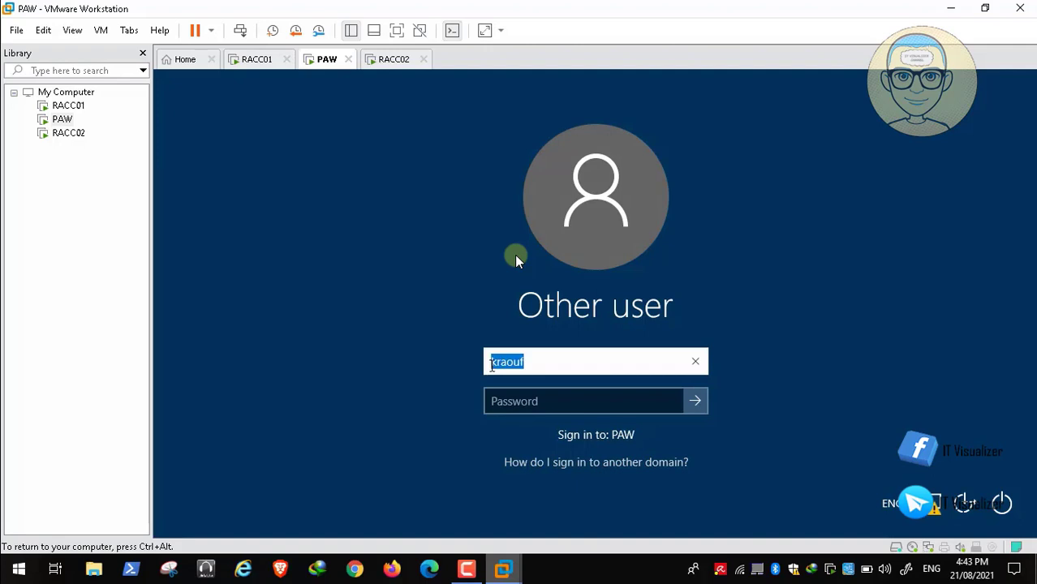
{"action": "left_click", "coordinate": [494, 362]}
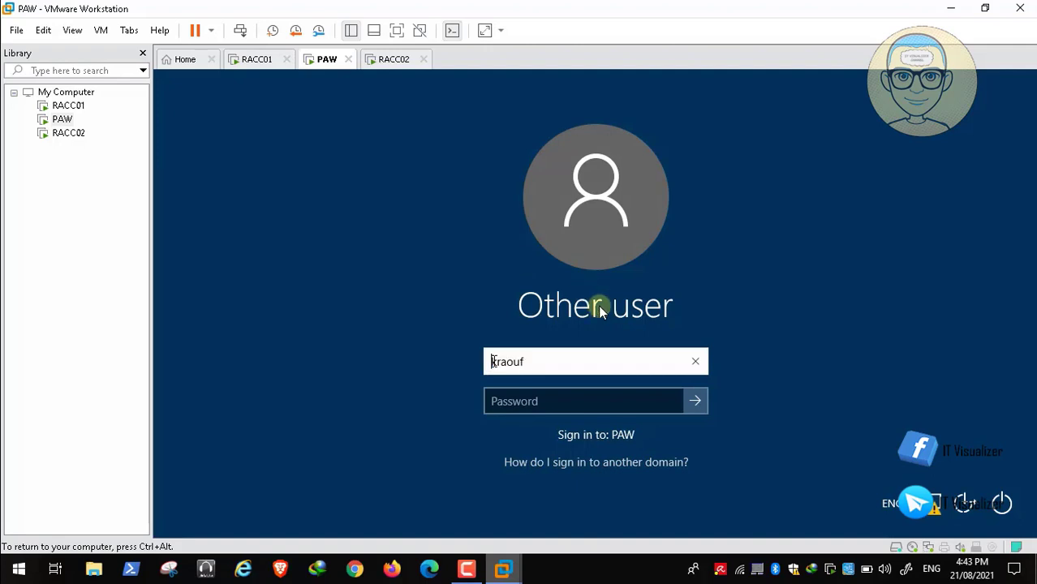
{"action": "type", "text": "redalert"}
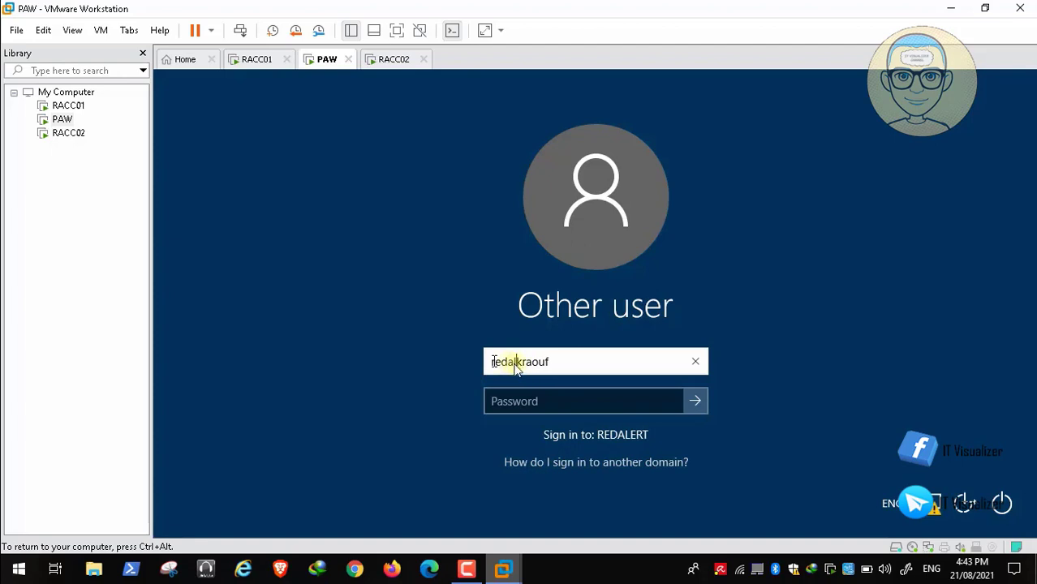
{"action": "type", "text": "\\"}
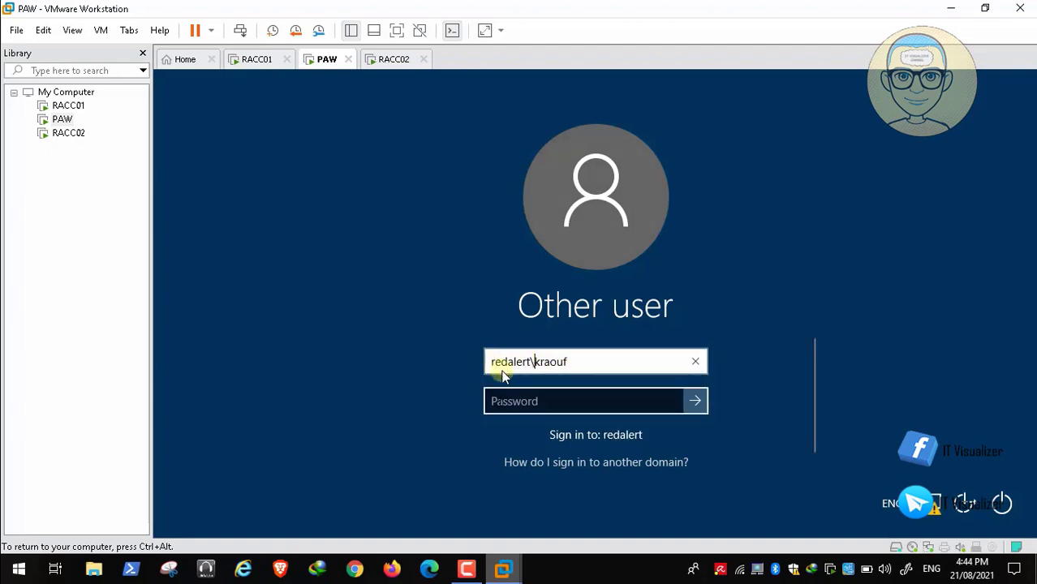
{"action": "key", "text": "Tab"}
{"action": "type", "text": "•••••"}
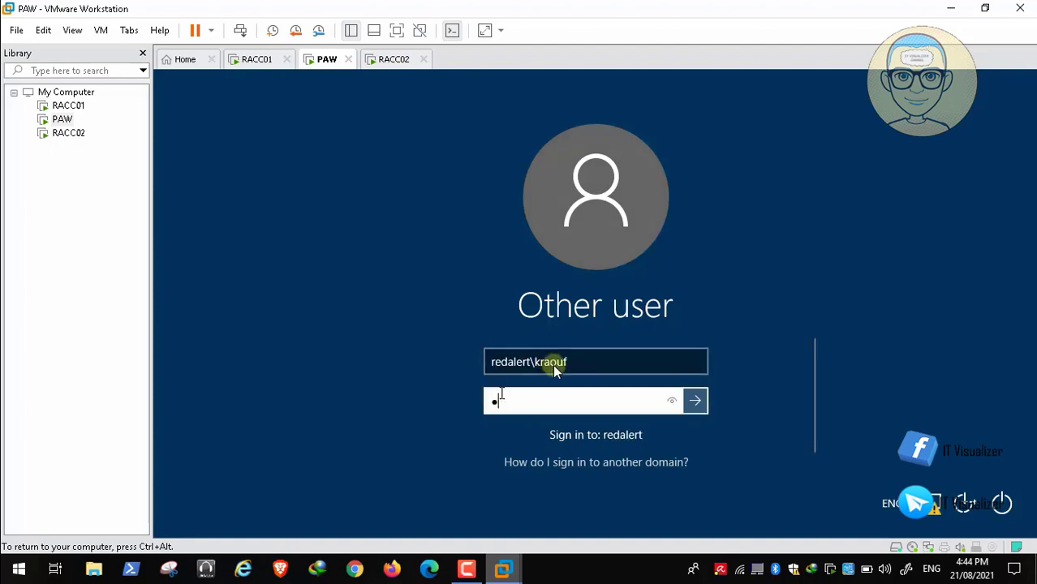
{"action": "type", "text": "•"}
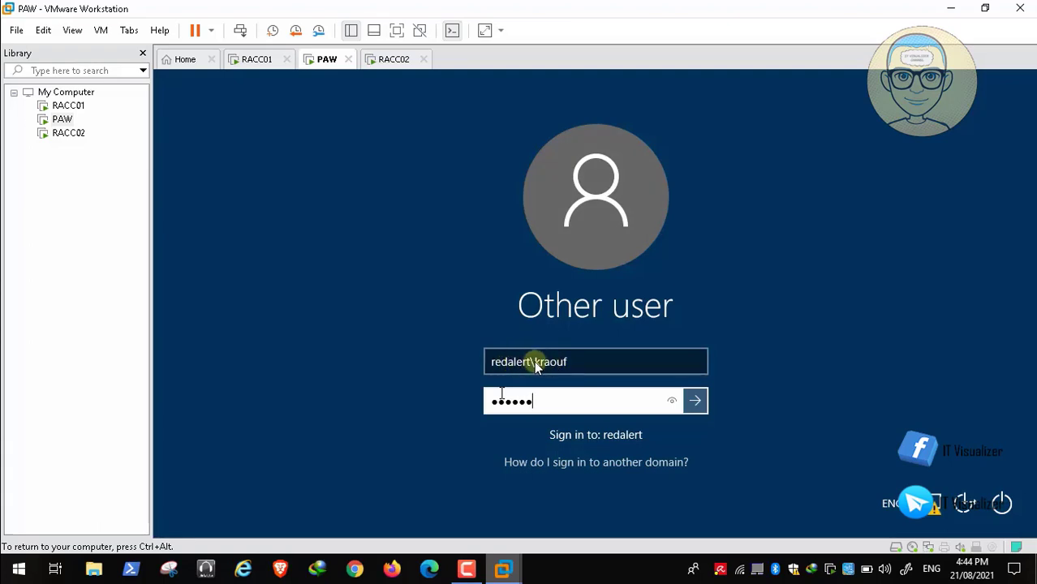
{"action": "type", "text": "••••"}
{"action": "key", "text": "Return"}
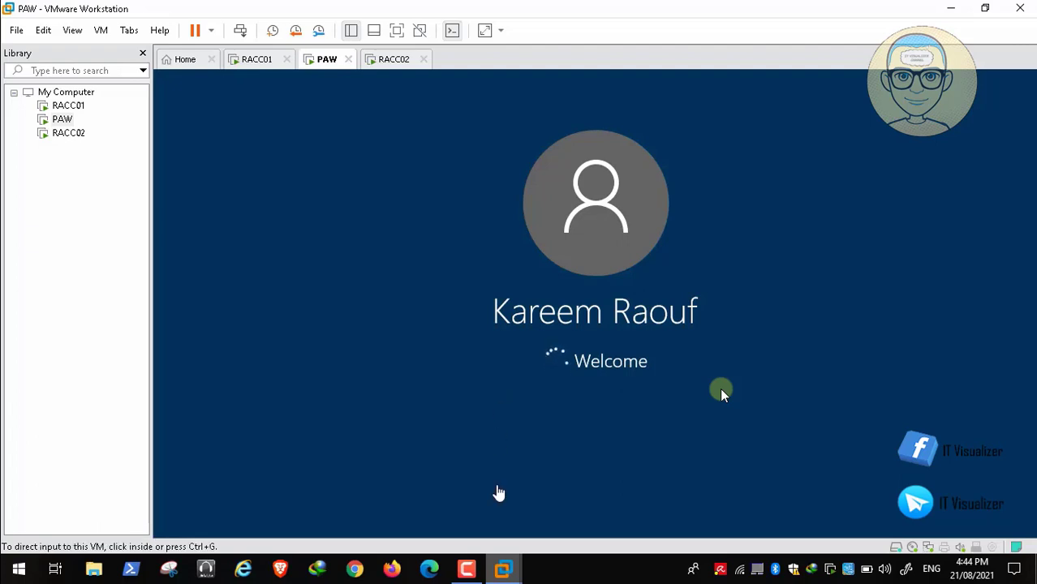
Launch Server Manager from the Windows Administrative Tools folder, then close the folder
{"action": "left_click", "coordinate": [468, 568]}
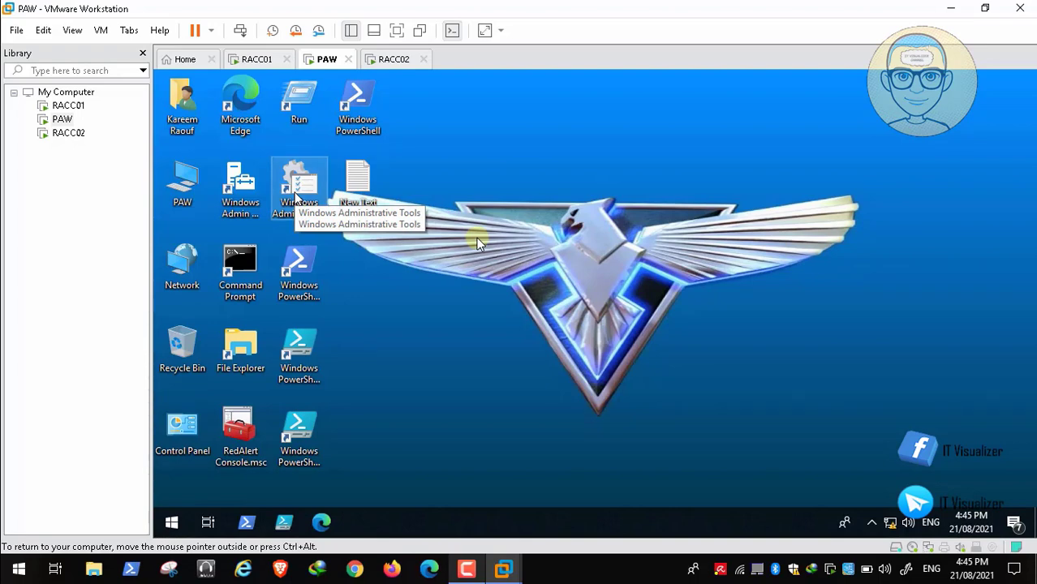
{"action": "double_click", "coordinate": [297, 197]}
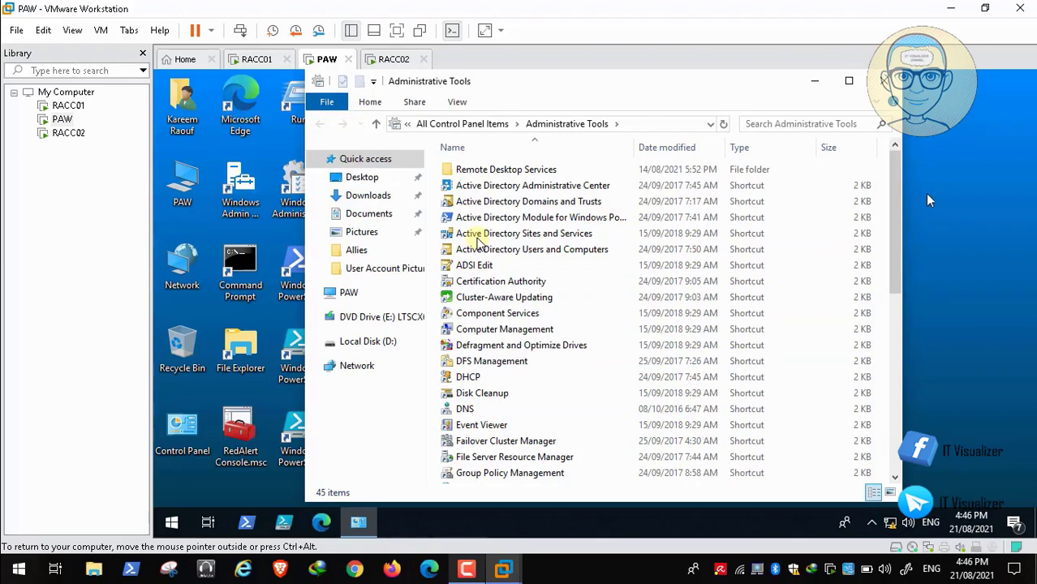
{"action": "scroll", "coordinate": [902, 262], "scroll_direction": "down", "scroll_amount": 6}
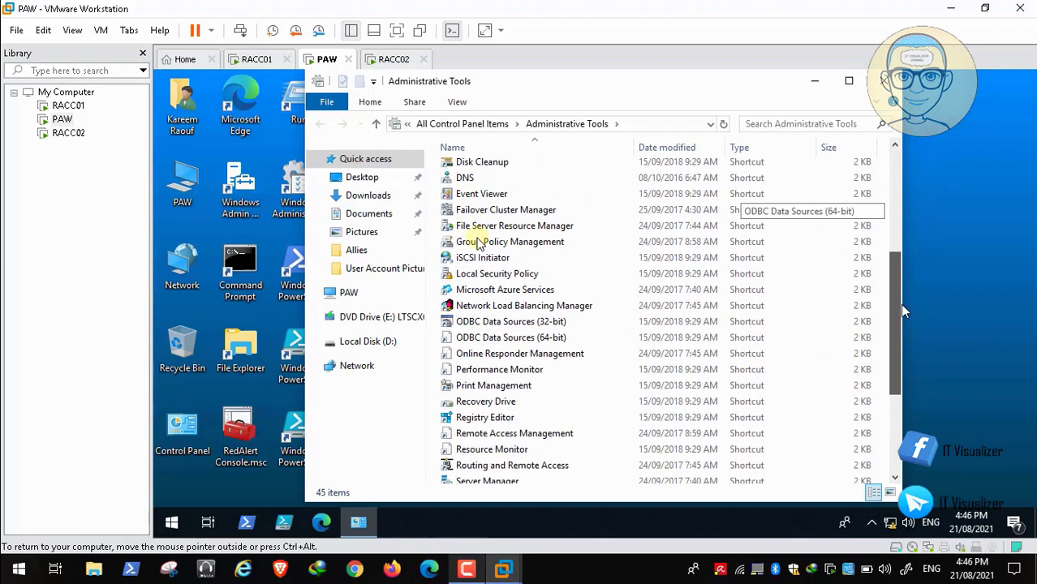
{"action": "scroll", "coordinate": [906, 335], "scroll_direction": "down", "scroll_amount": 1}
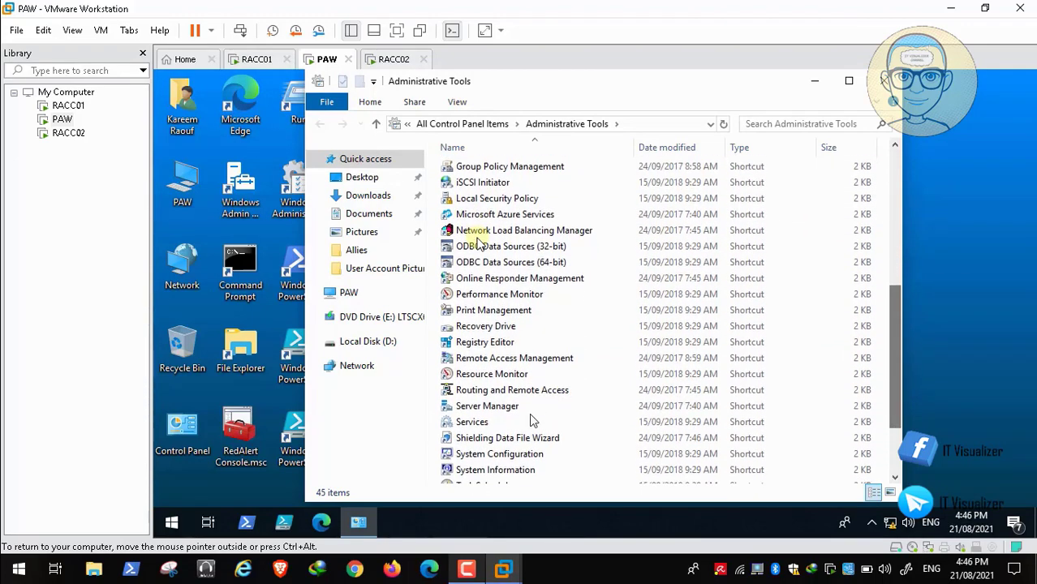
{"action": "double_click", "coordinate": [491, 408]}
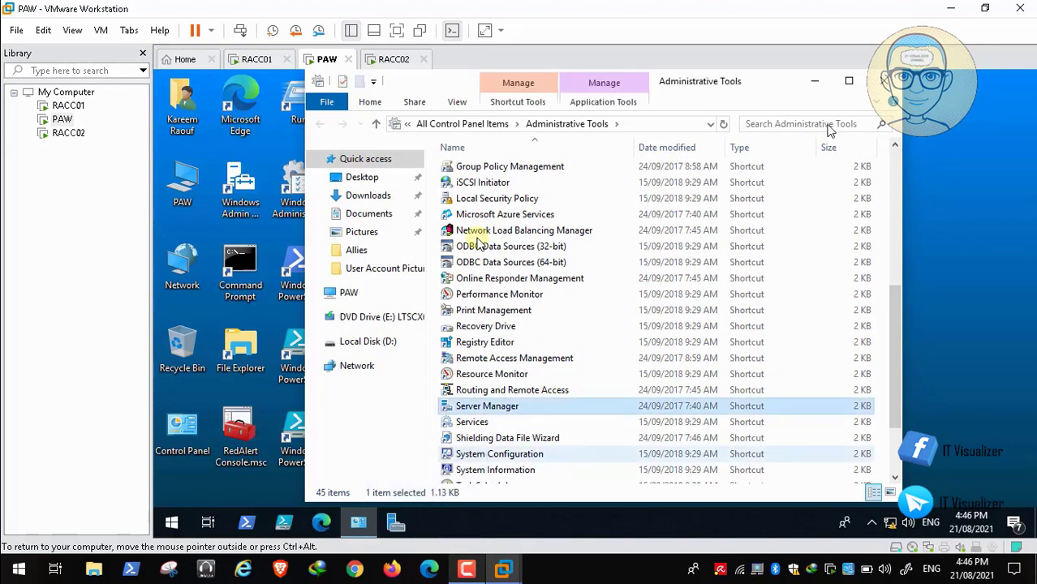
{"action": "left_click", "coordinate": [883, 81]}
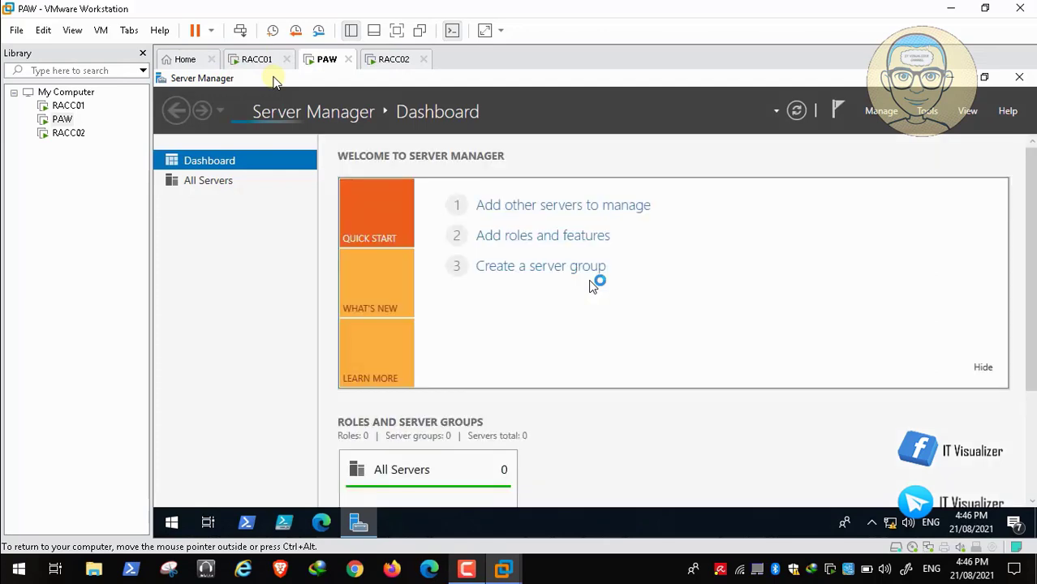
Find RACC02 in Active Directory by searching 'RACC' and add it to Server Manager
{"action": "left_click", "coordinate": [589, 210]}
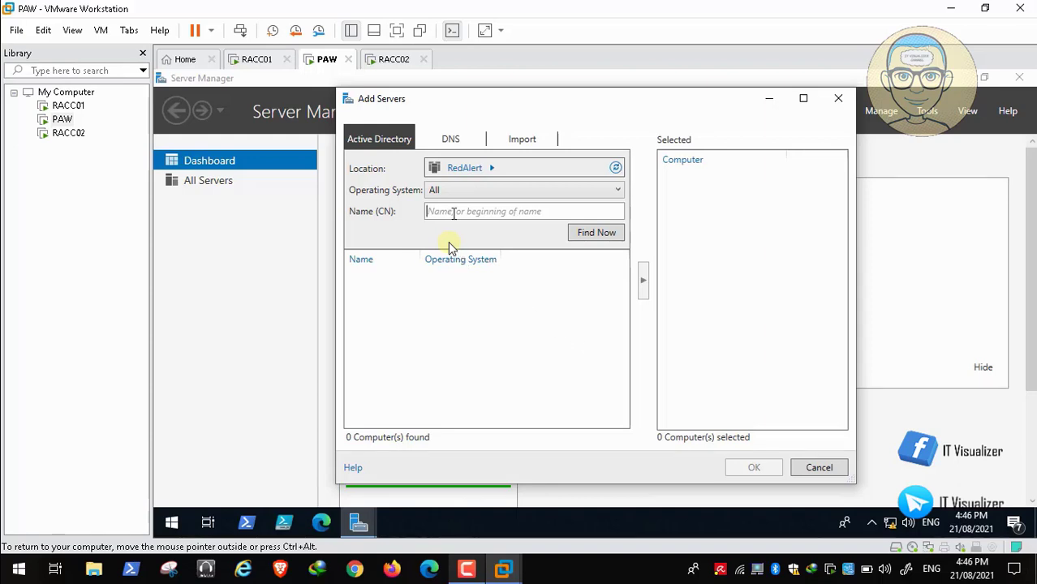
{"action": "type", "text": "RACC02"}
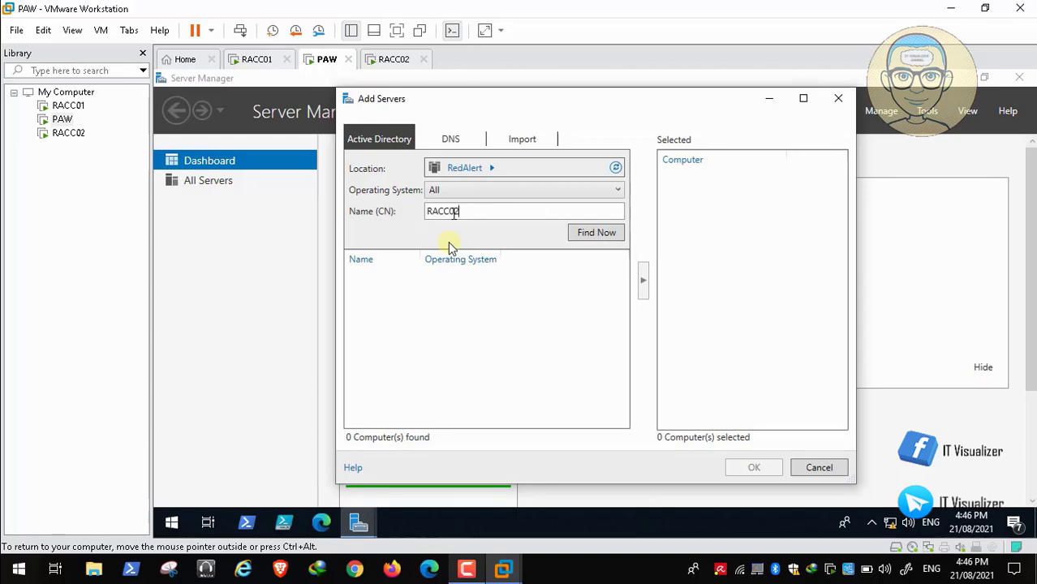
{"action": "left_click", "coordinate": [581, 235]}
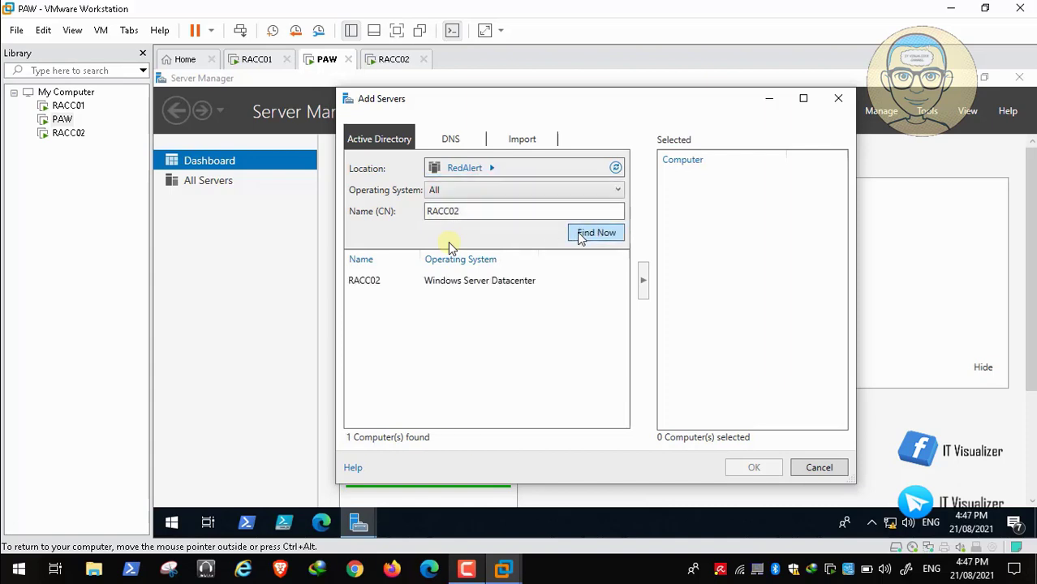
{"action": "left_click", "coordinate": [369, 282]}
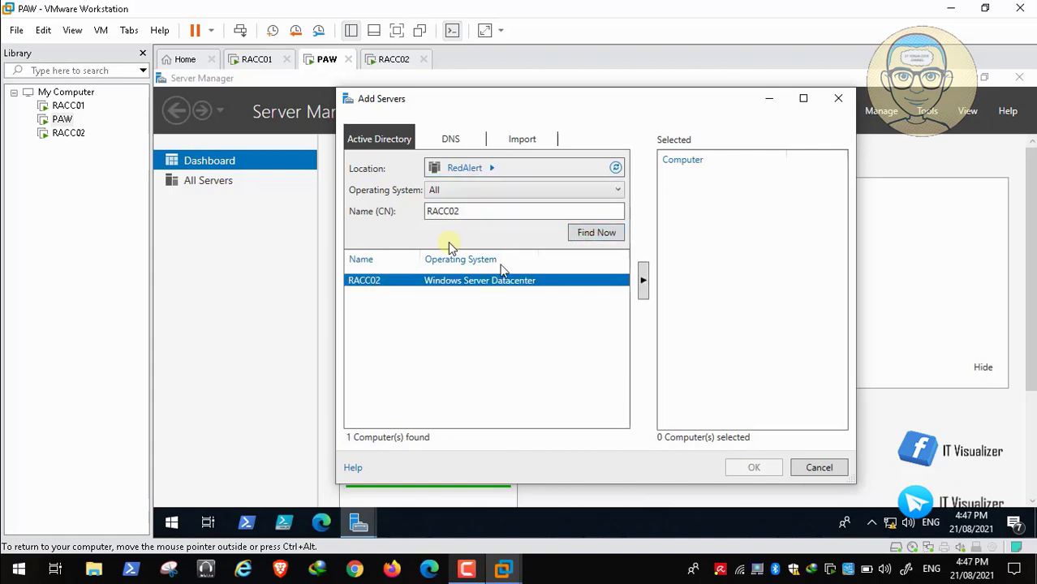
{"action": "left_click", "coordinate": [643, 281]}
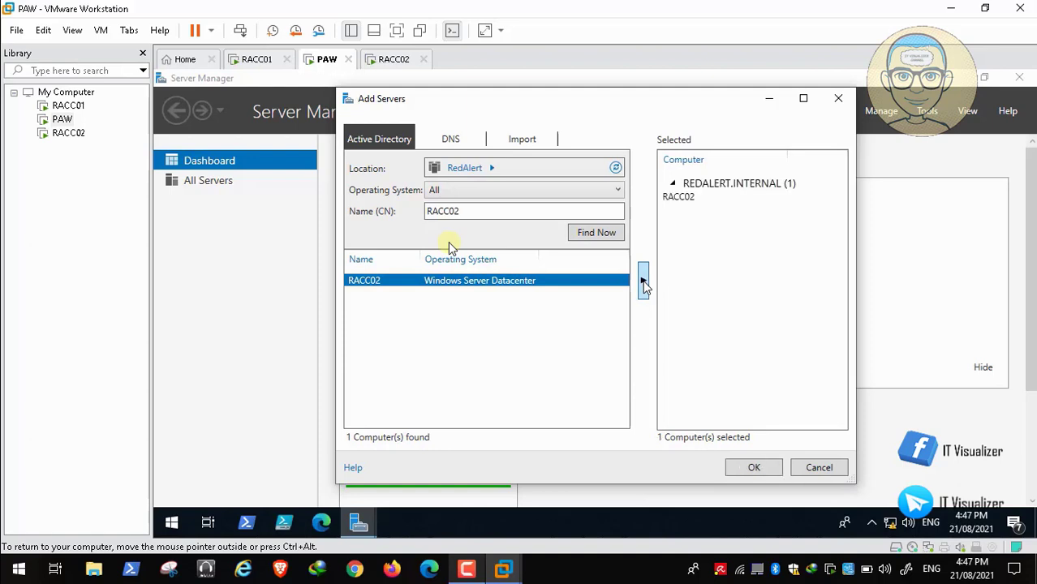
{"action": "left_click", "coordinate": [753, 468]}
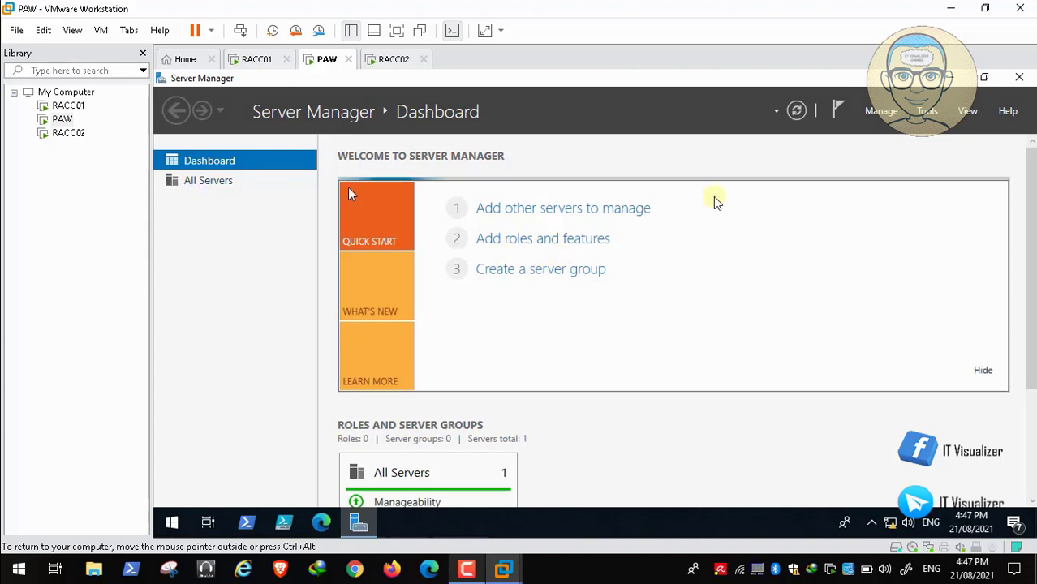
{"action": "left_click", "coordinate": [202, 182]}
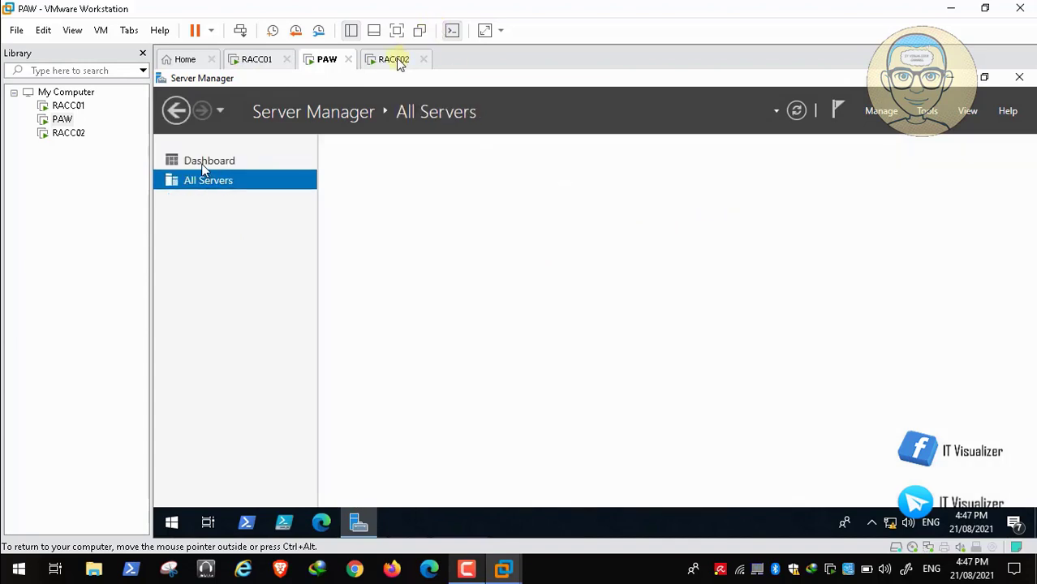
{"action": "left_click", "coordinate": [204, 163]}
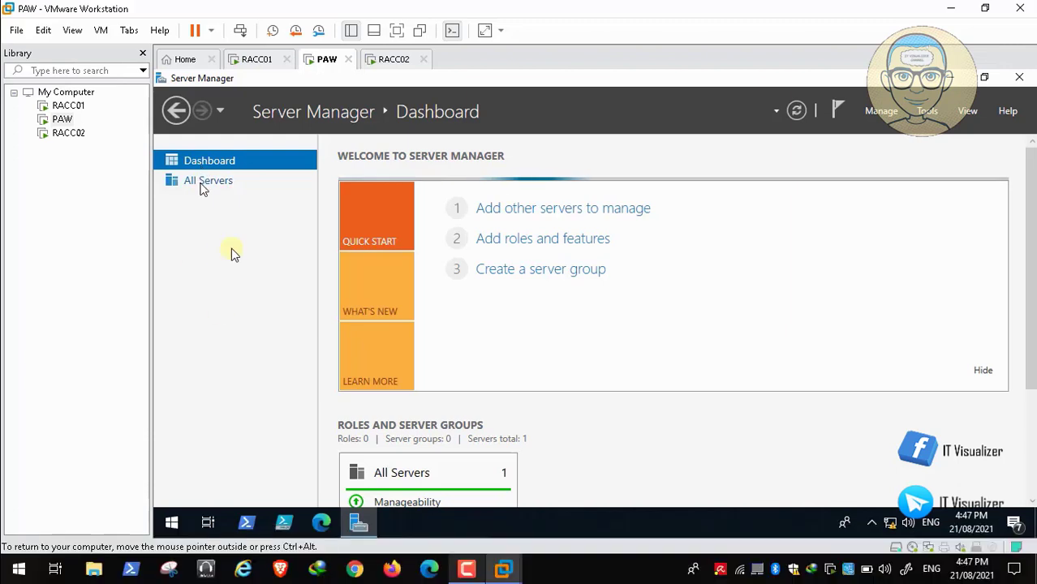
{"action": "left_click", "coordinate": [203, 185]}
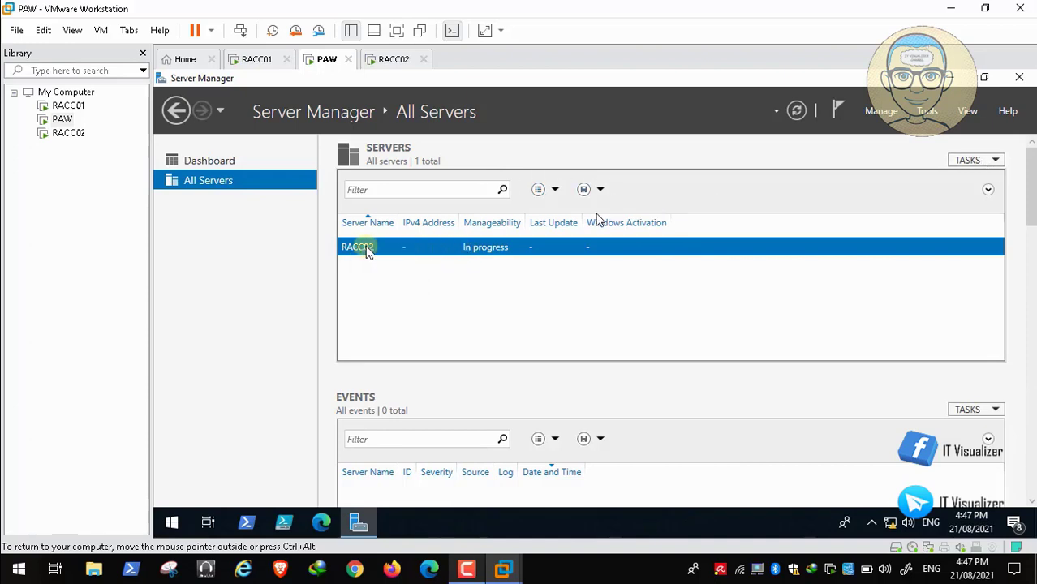
{"action": "right_click", "coordinate": [438, 256]}
{"action": "mouse_move", "coordinate": [33, 561]}
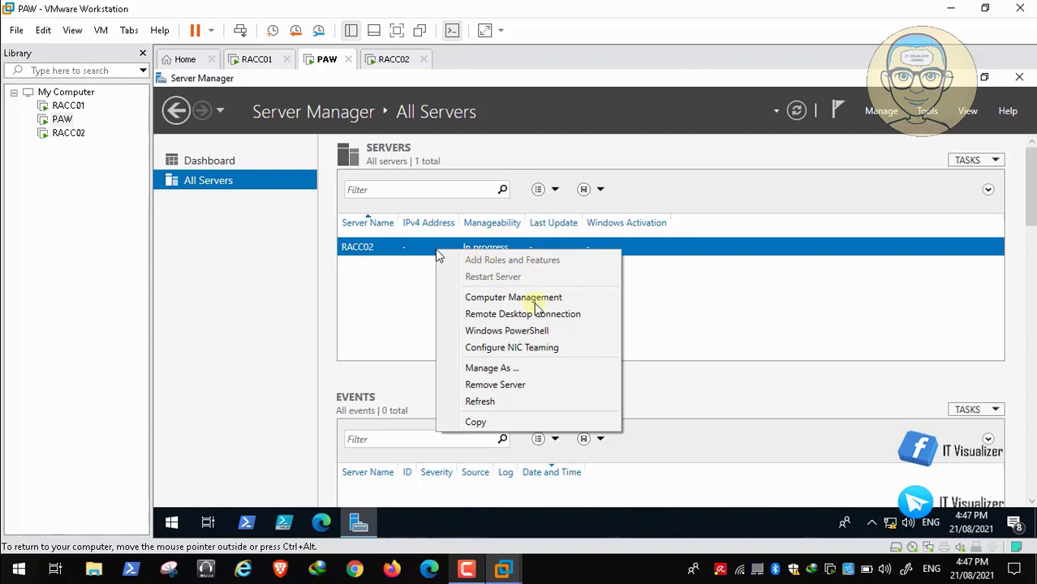
{"action": "left_click", "coordinate": [13, 552]}
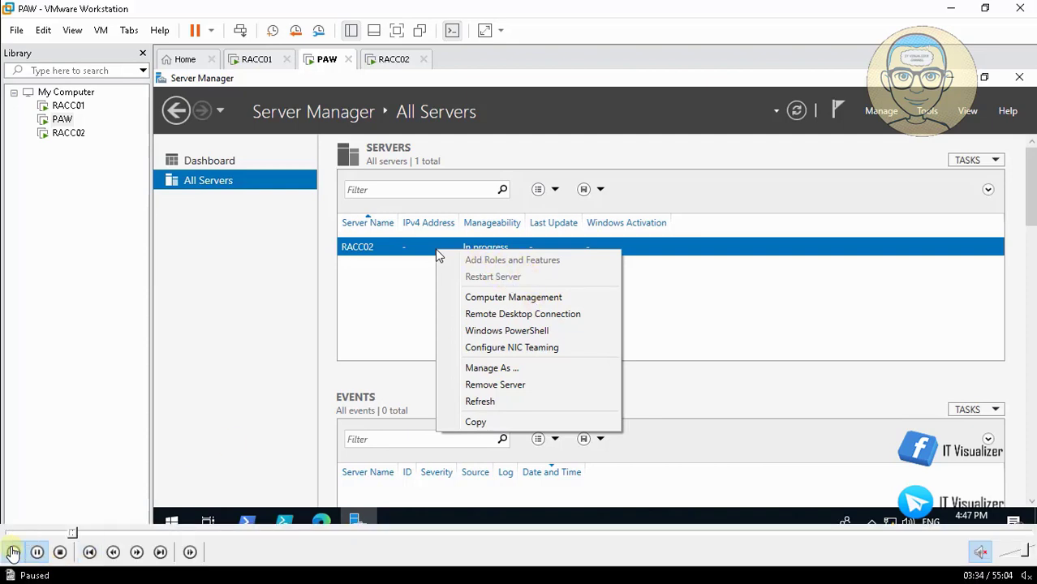
{"action": "left_click", "coordinate": [13, 552]}
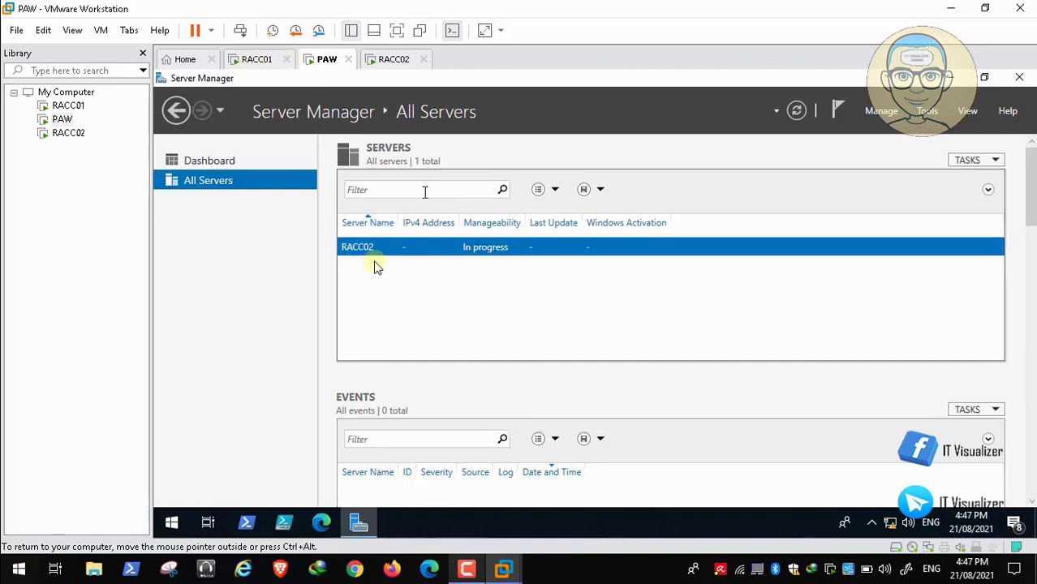
{"action": "left_click", "coordinate": [214, 162]}
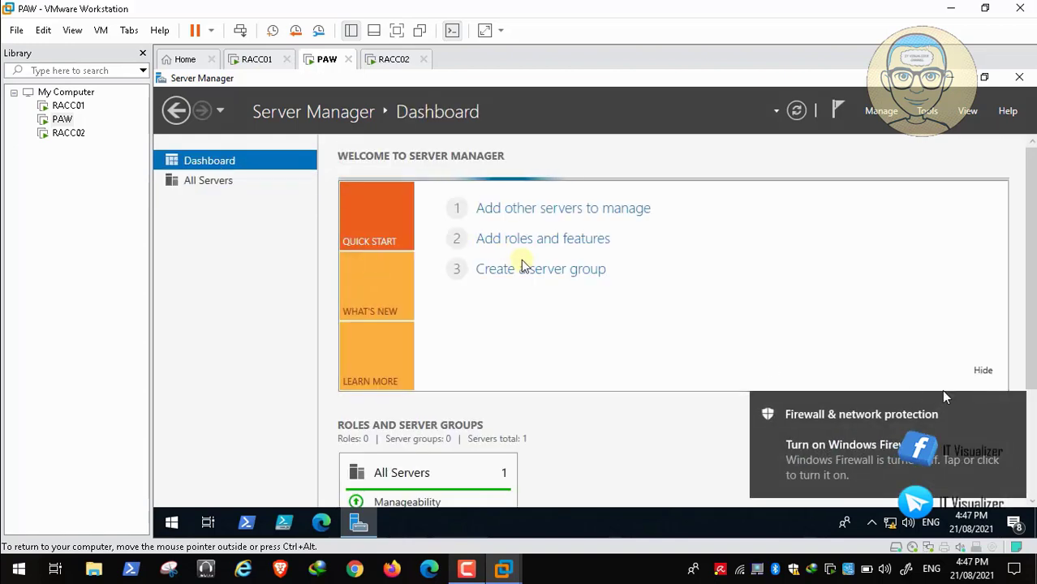
Dismiss the firewall notification and start a new server group containing RACC02 from the pool
{"action": "left_click", "coordinate": [1012, 408]}
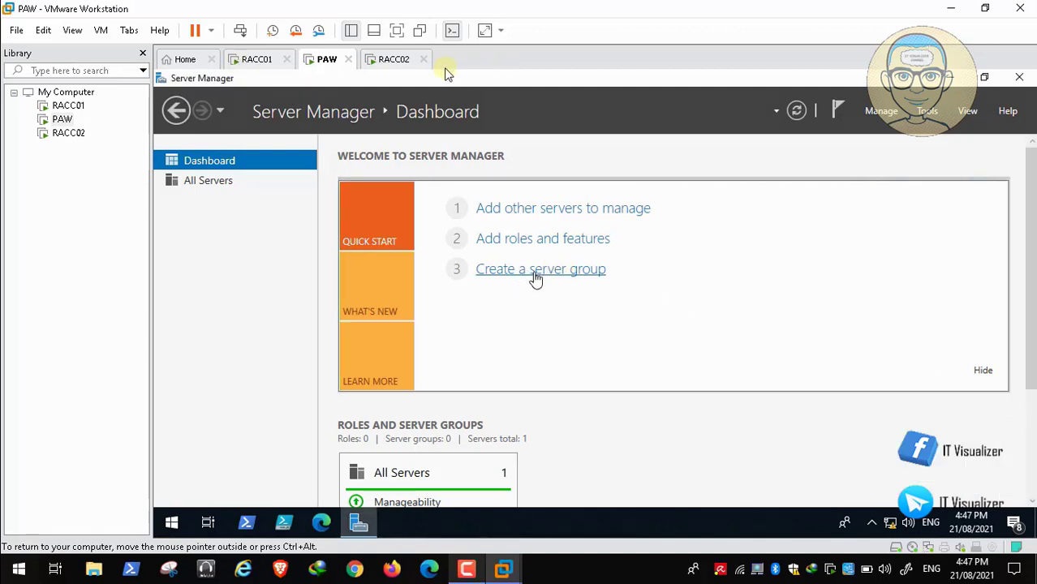
{"action": "left_click", "coordinate": [537, 273]}
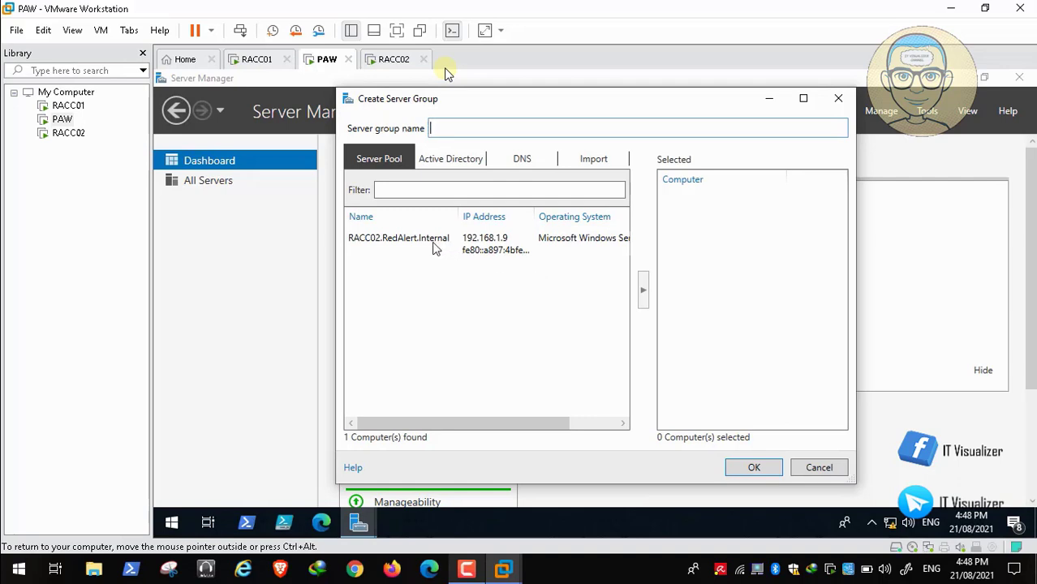
{"action": "left_click", "coordinate": [430, 243]}
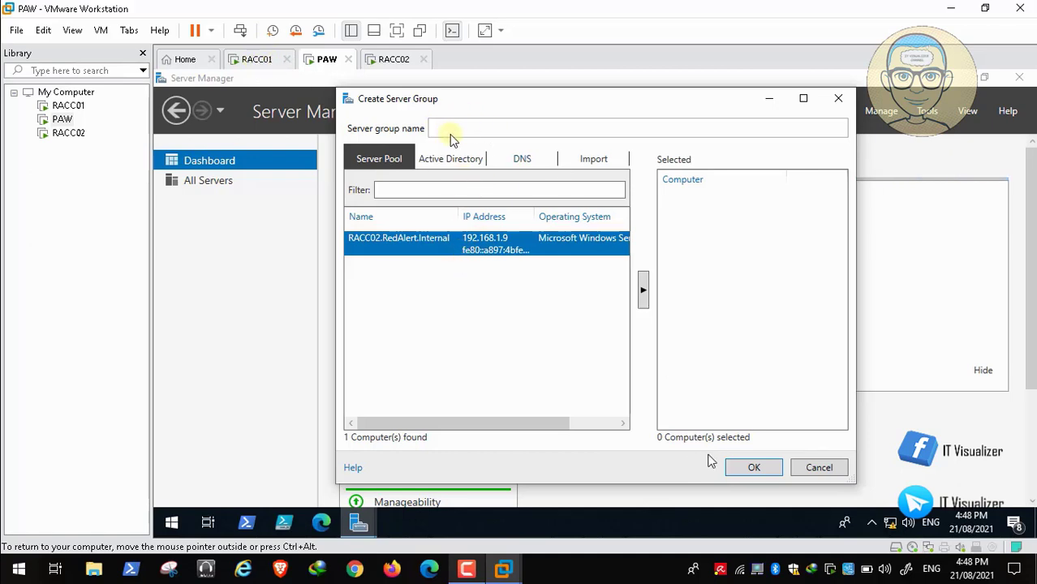
{"action": "left_click", "coordinate": [647, 292]}
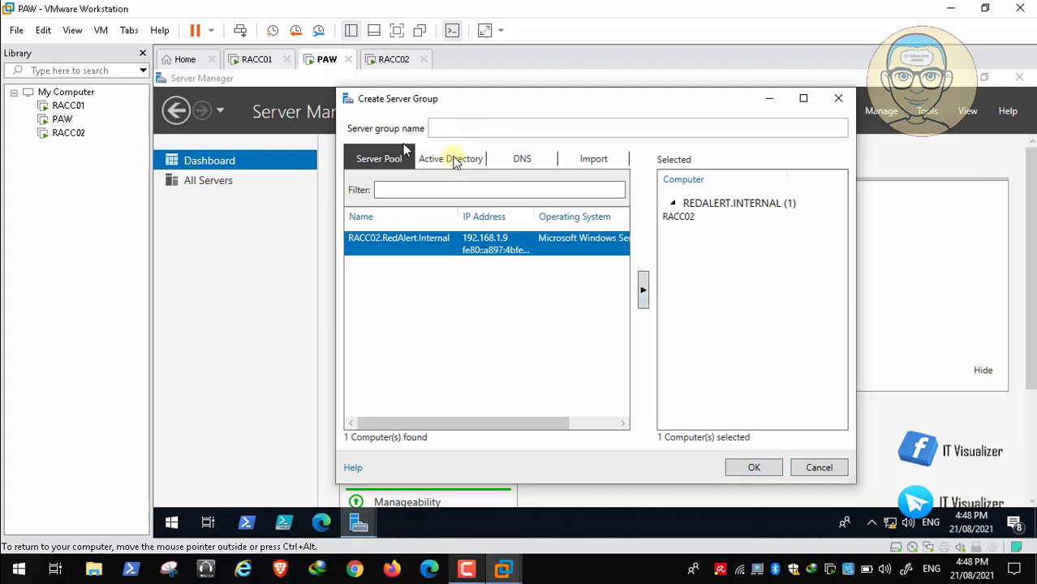
Add RACC01 to the group by searching Active Directory for 'RACC'
{"action": "left_click", "coordinate": [400, 189]}
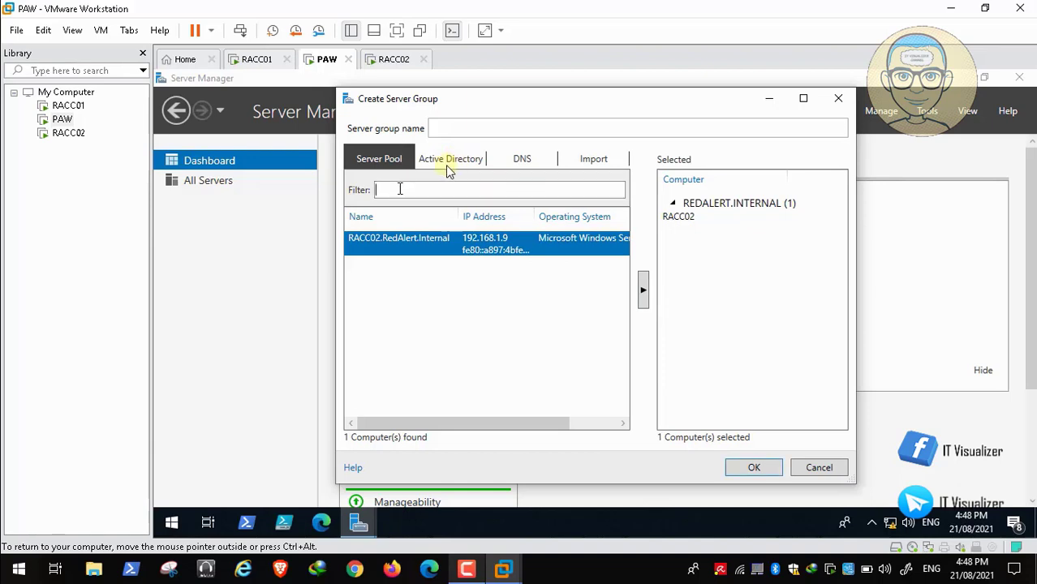
{"action": "type", "text": "R"}
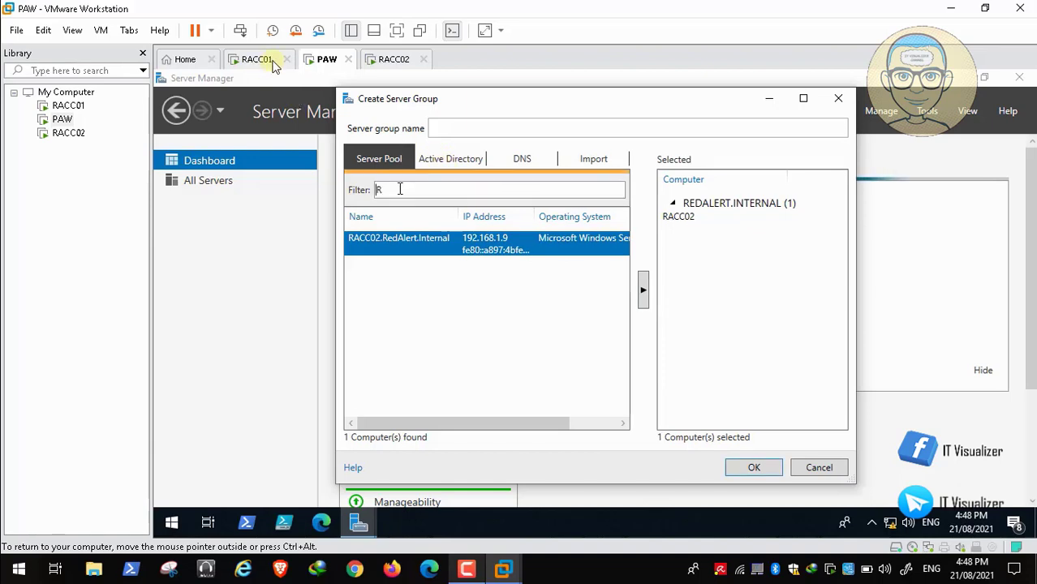
{"action": "type", "text": "ACC01"}
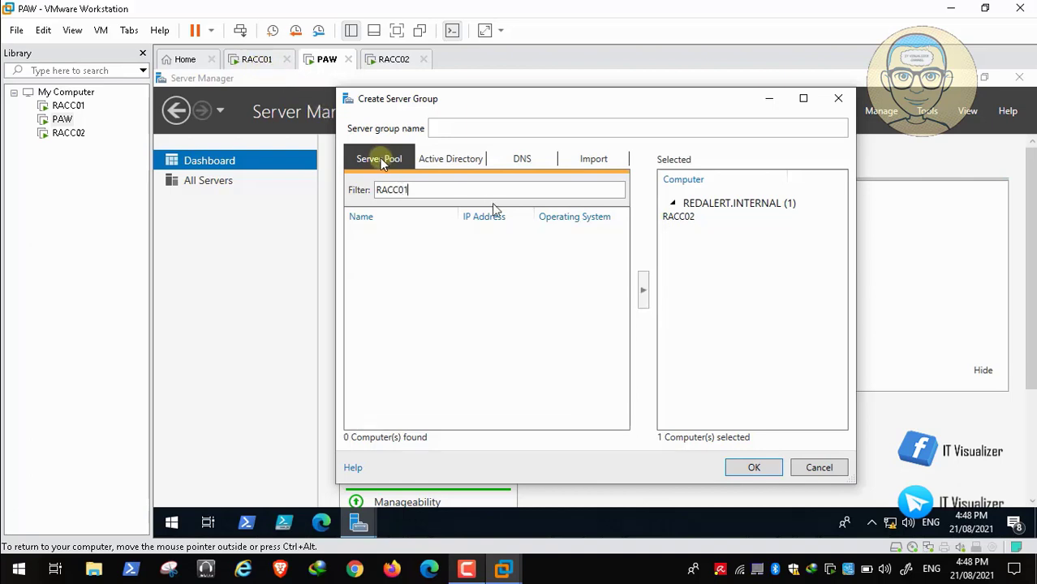
{"action": "key", "text": "BackSpace"}
{"action": "key", "text": "BackSpace"}
{"action": "key", "text": "BackSpace"}
{"action": "key", "text": "BackSpace"}
{"action": "key", "text": "BackSpace"}
{"action": "key", "text": "BackSpace"}
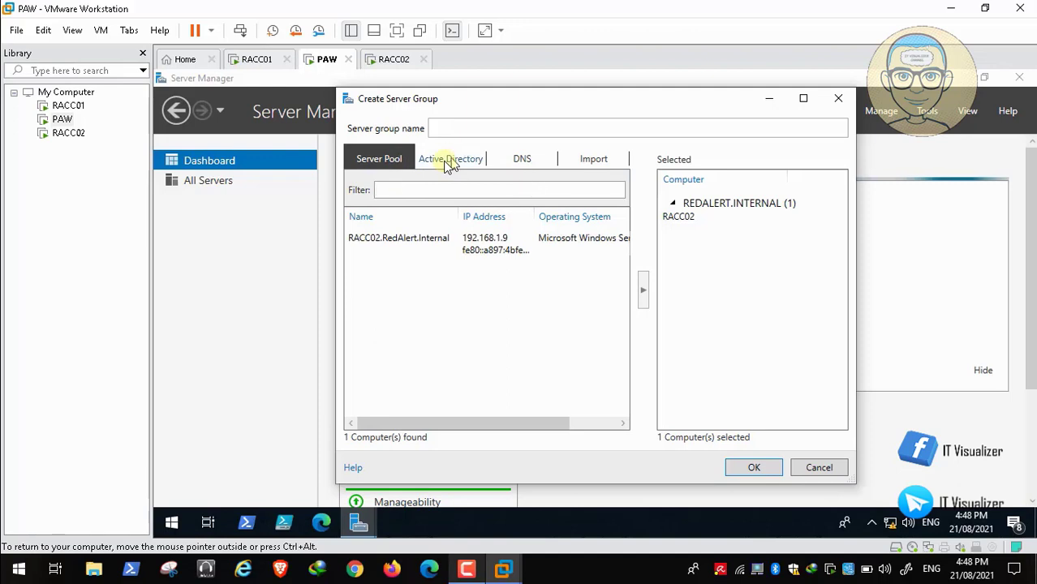
{"action": "left_click", "coordinate": [446, 160]}
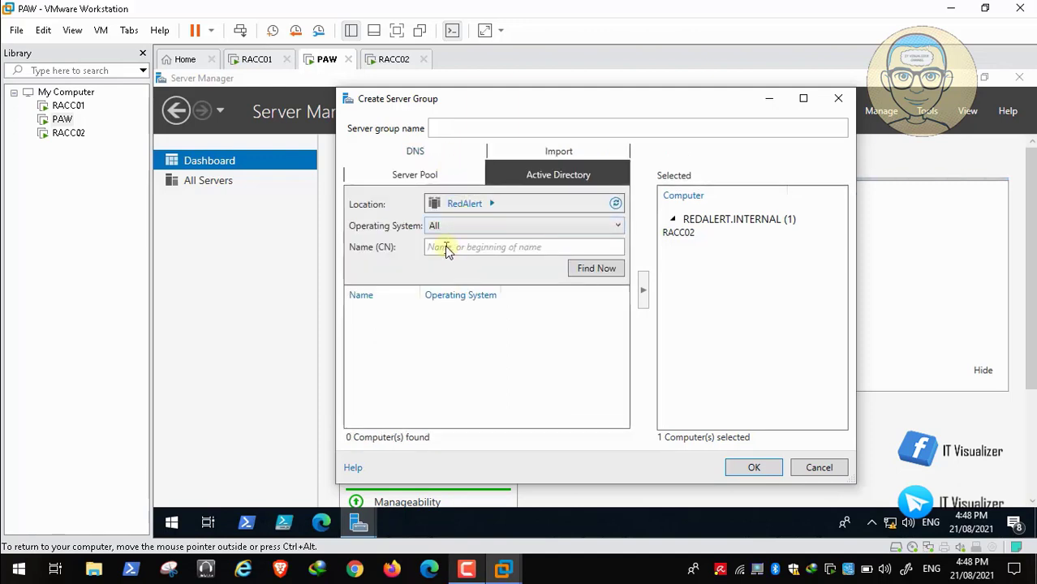
{"action": "type", "text": "RACC01"}
{"action": "left_click", "coordinate": [602, 271]}
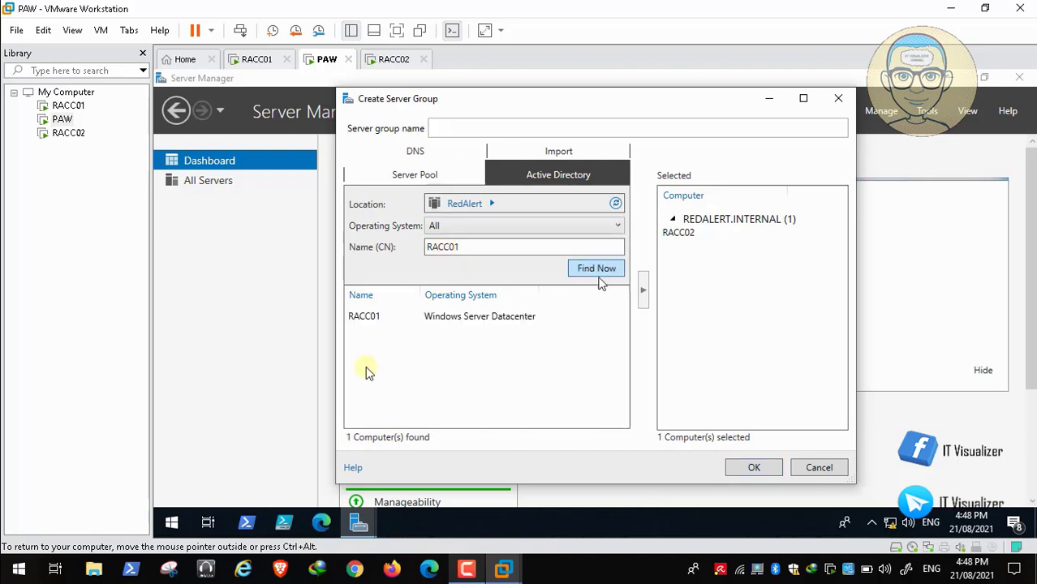
{"action": "left_click", "coordinate": [363, 317]}
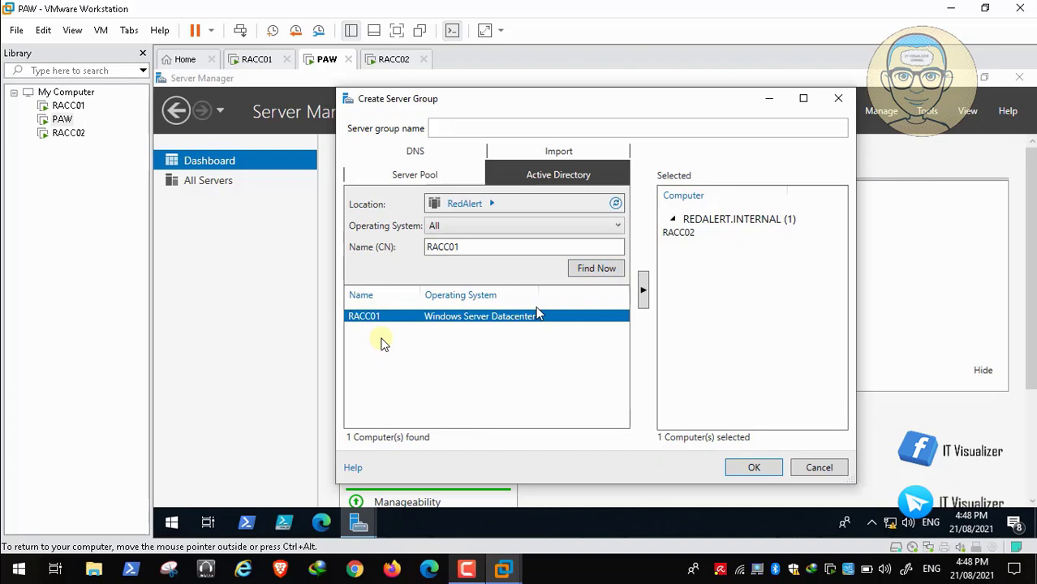
{"action": "left_click", "coordinate": [643, 292]}
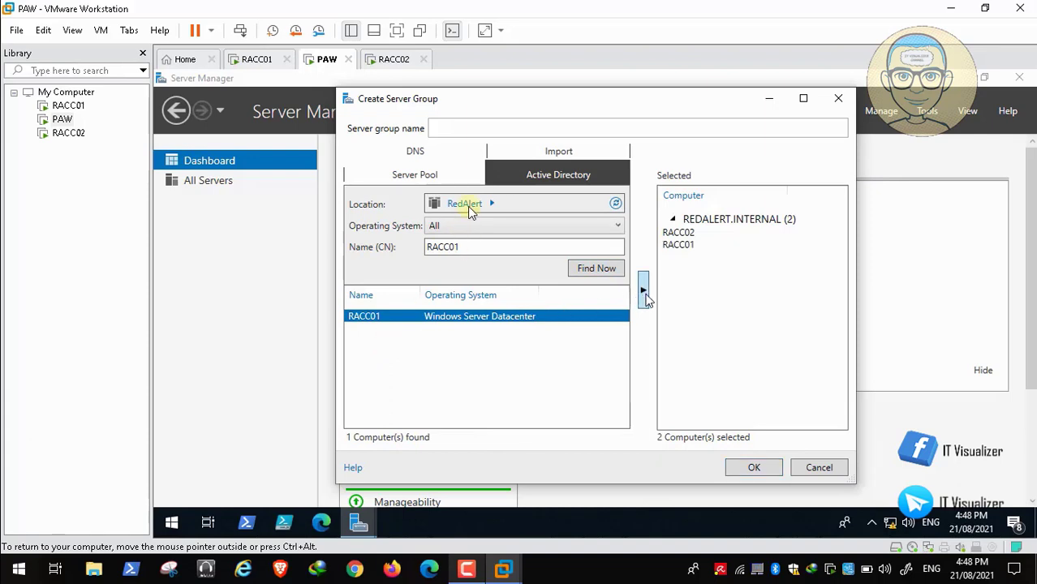
Name the group 'Core Servers' and finish creating it
{"action": "left_click", "coordinate": [755, 469]}
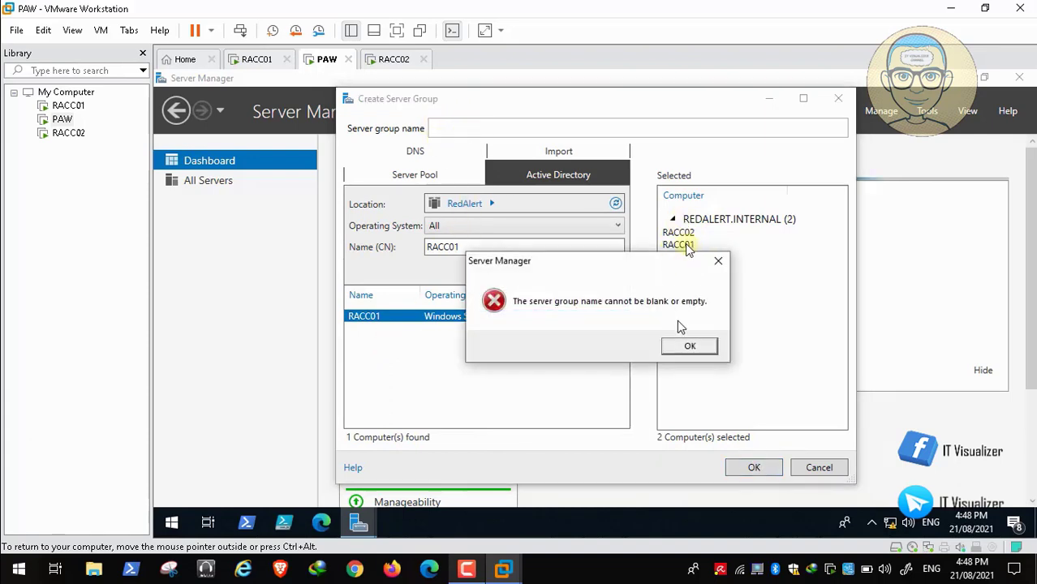
{"action": "left_click", "coordinate": [690, 347]}
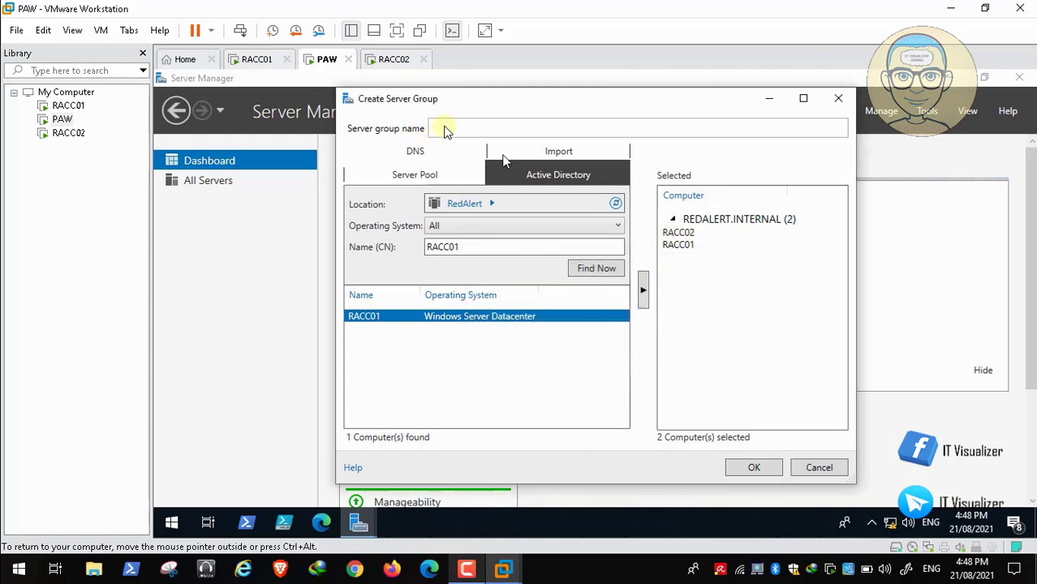
{"action": "left_click", "coordinate": [476, 129]}
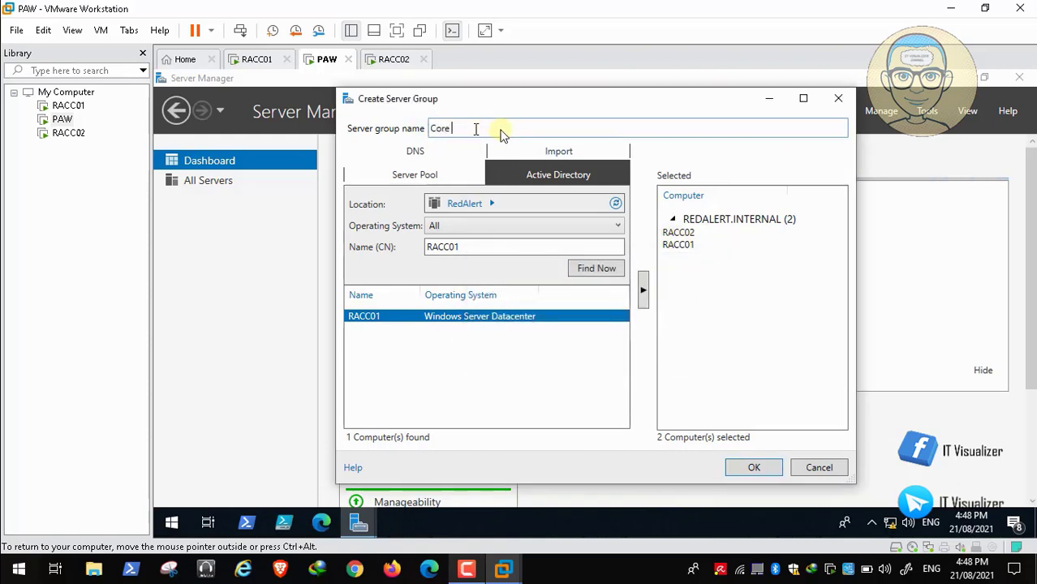
{"action": "type", "text": "Core Servers"}
{"action": "left_click", "coordinate": [751, 466]}
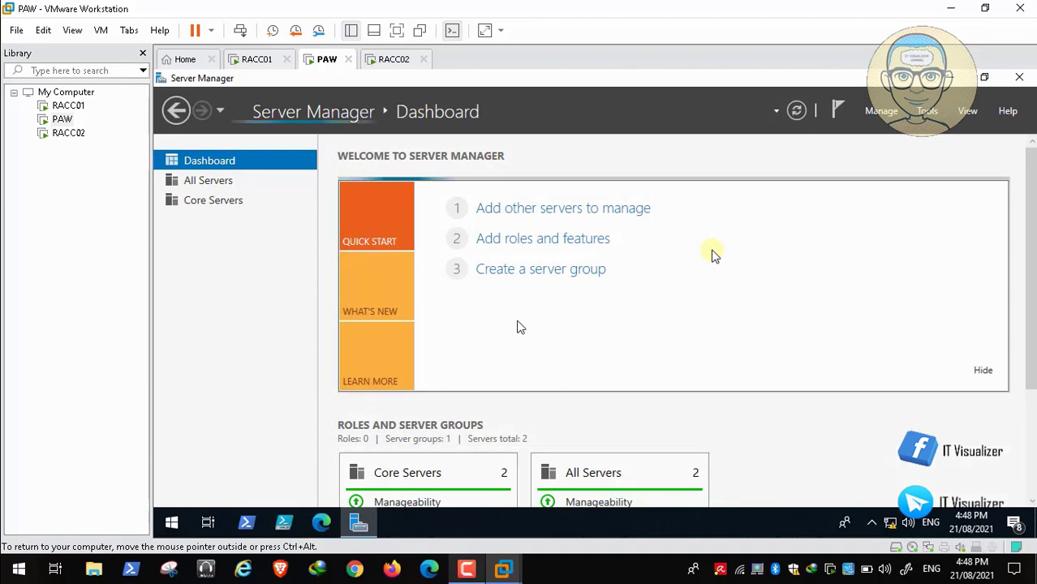
Open the Core Servers group and refresh RACC02's status from its right-click menu
{"action": "left_click", "coordinate": [233, 205]}
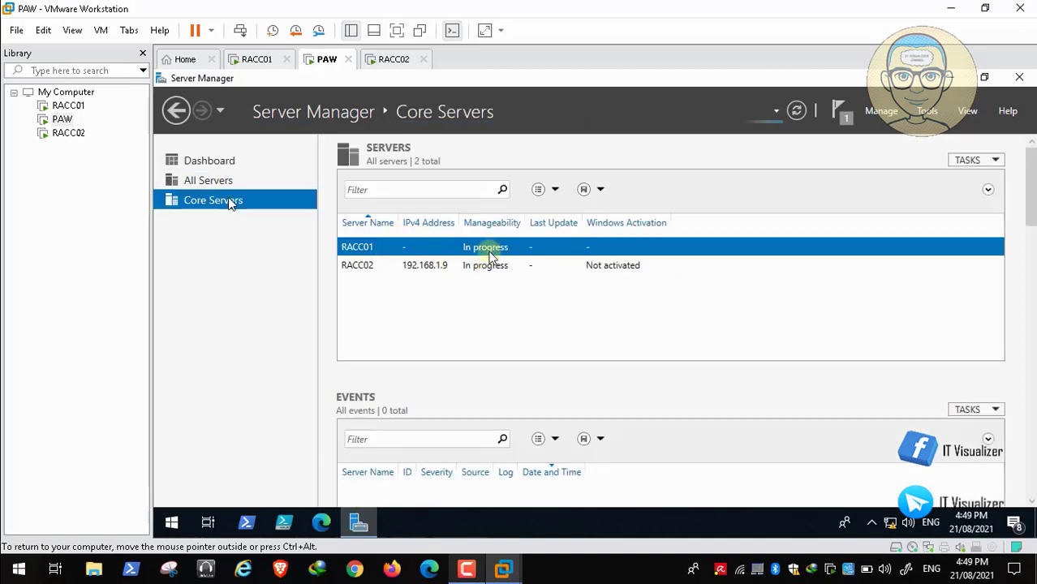
{"action": "left_click", "coordinate": [360, 268]}
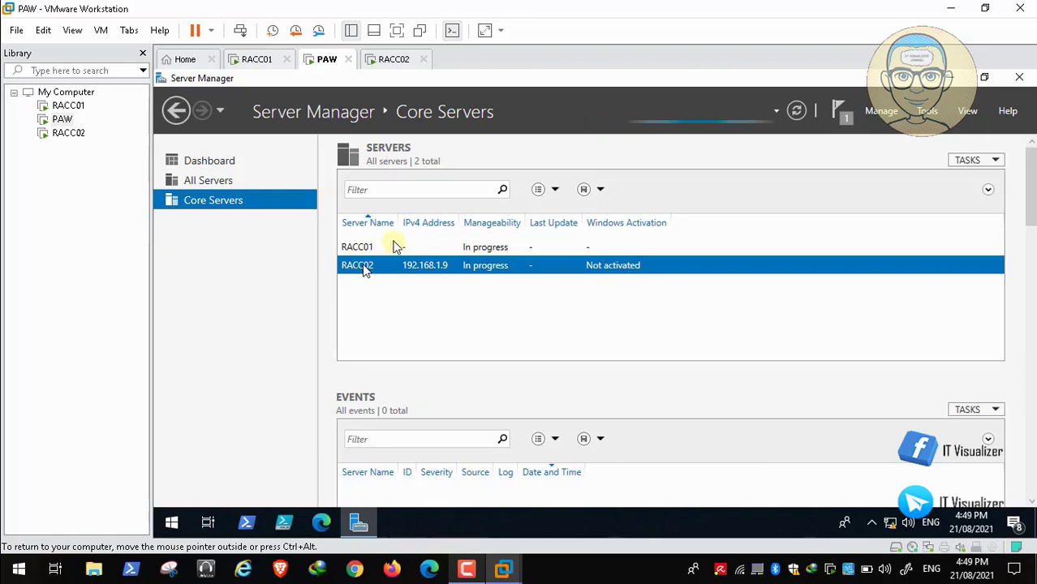
{"action": "right_click", "coordinate": [362, 268]}
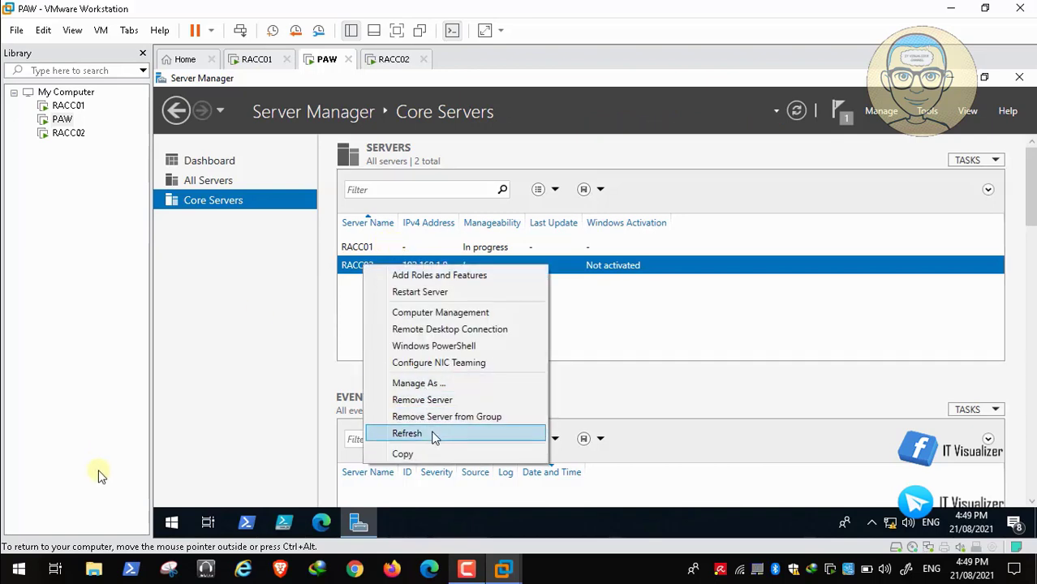
{"action": "left_click", "coordinate": [37, 552]}
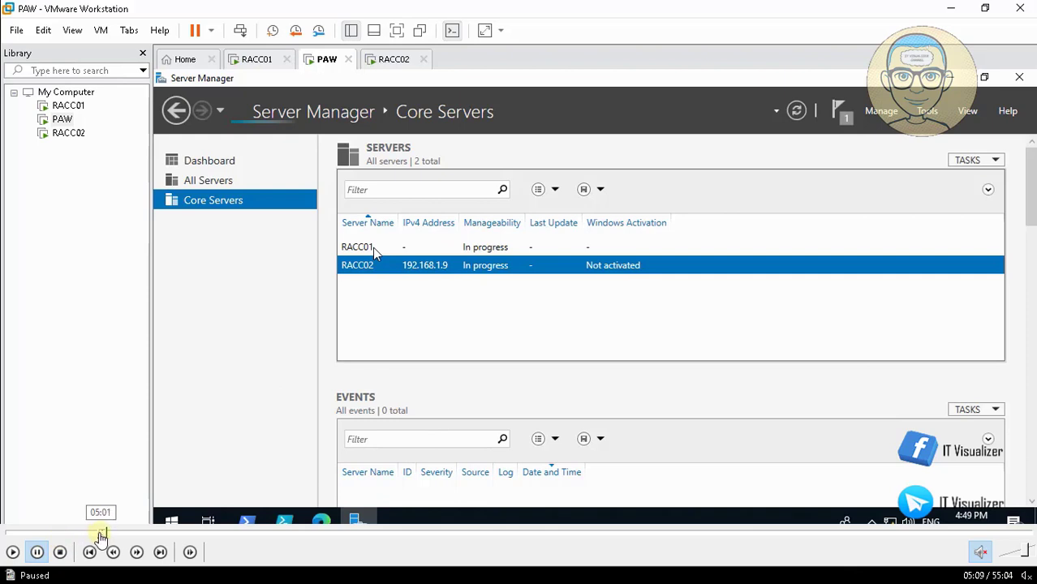
{"action": "left_click", "coordinate": [100, 535]}
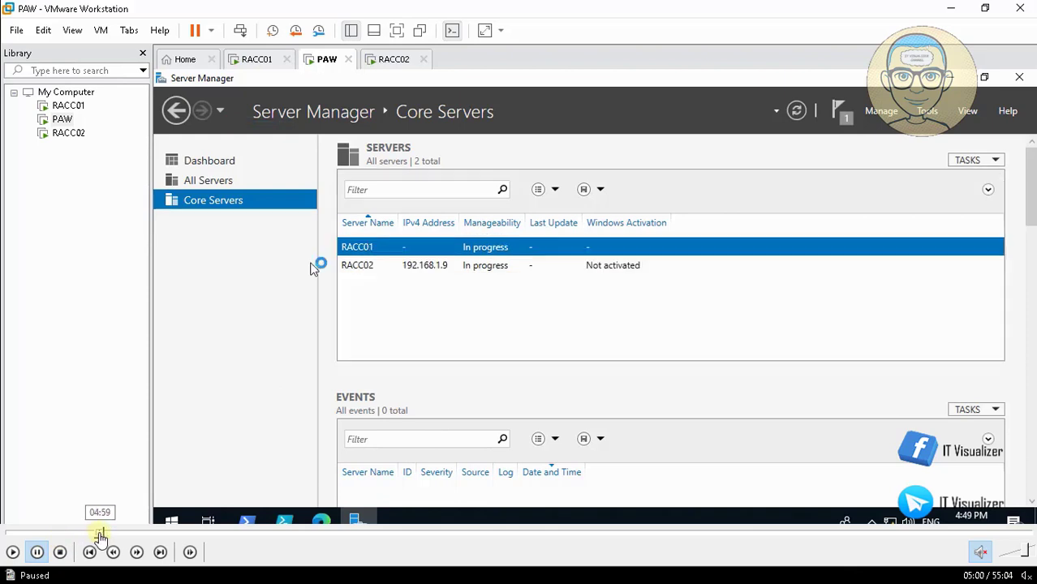
{"action": "left_click", "coordinate": [13, 552]}
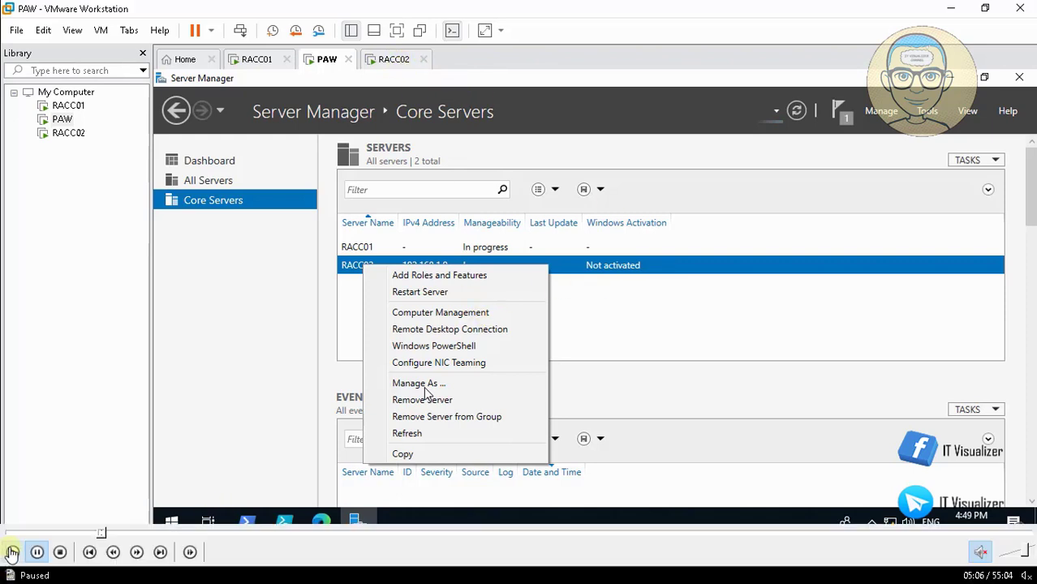
{"action": "left_click", "coordinate": [433, 433]}
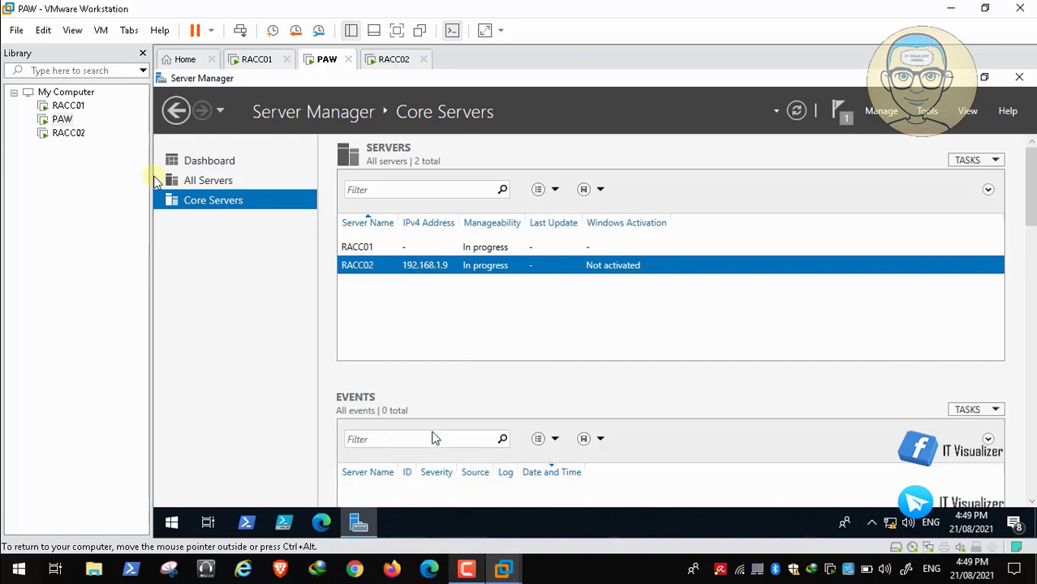
Refresh RACC01's status, then bring up RACC02's server actions to add roles and features
{"action": "left_click", "coordinate": [367, 252]}
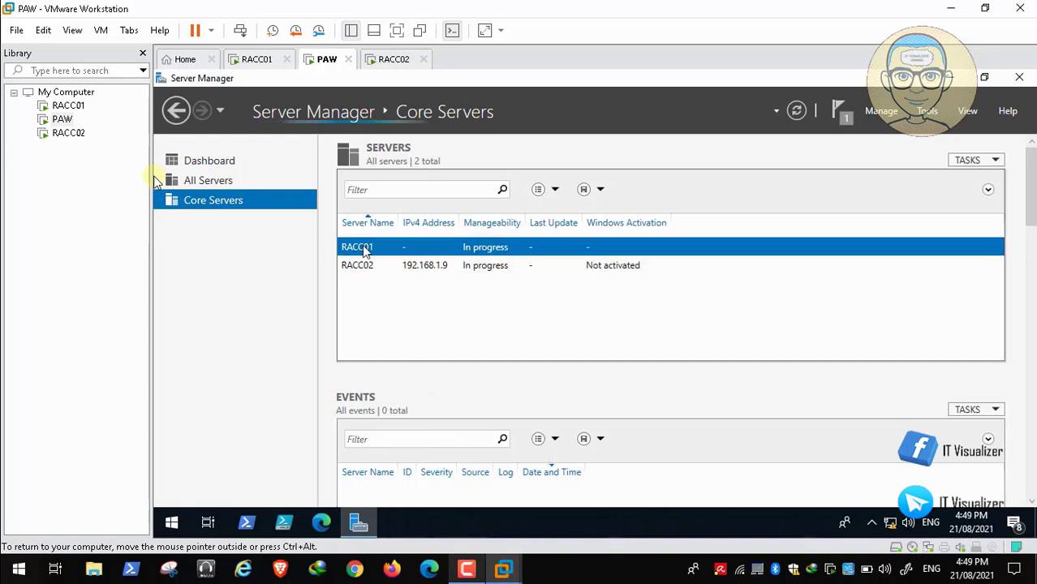
{"action": "right_click", "coordinate": [364, 253]}
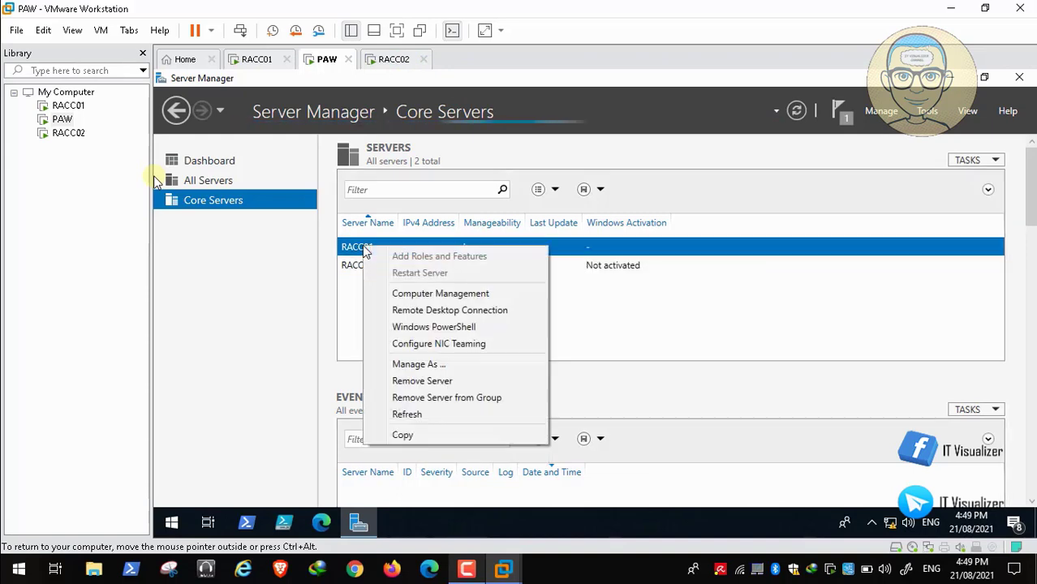
{"action": "left_click", "coordinate": [426, 415]}
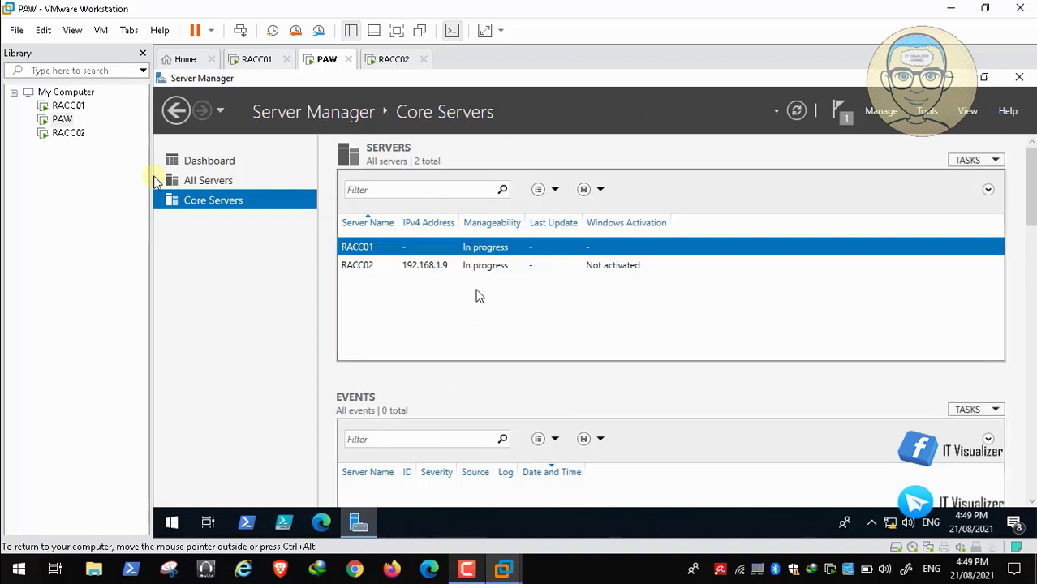
{"action": "left_click", "coordinate": [370, 266]}
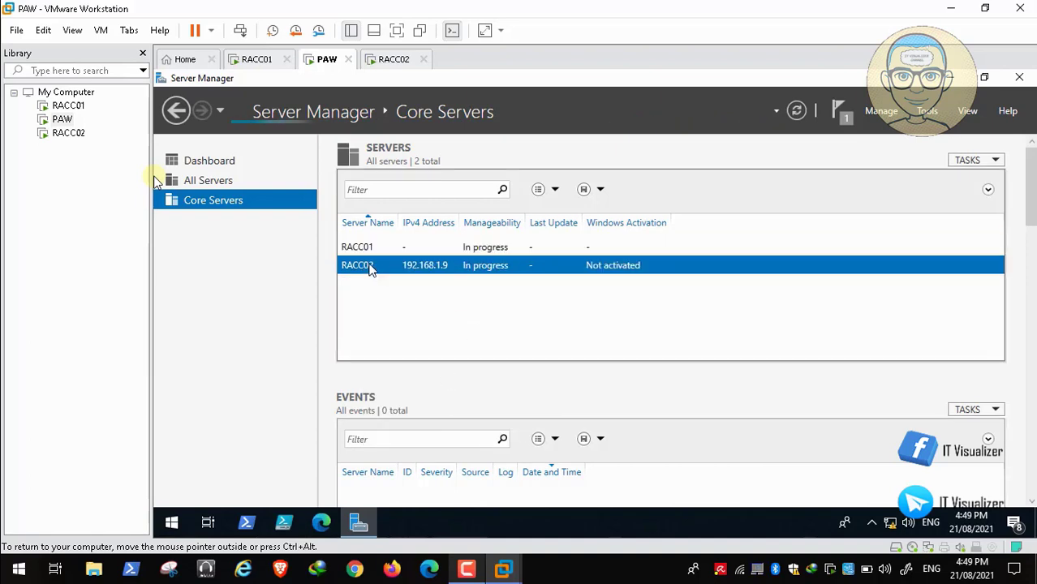
{"action": "right_click", "coordinate": [370, 268]}
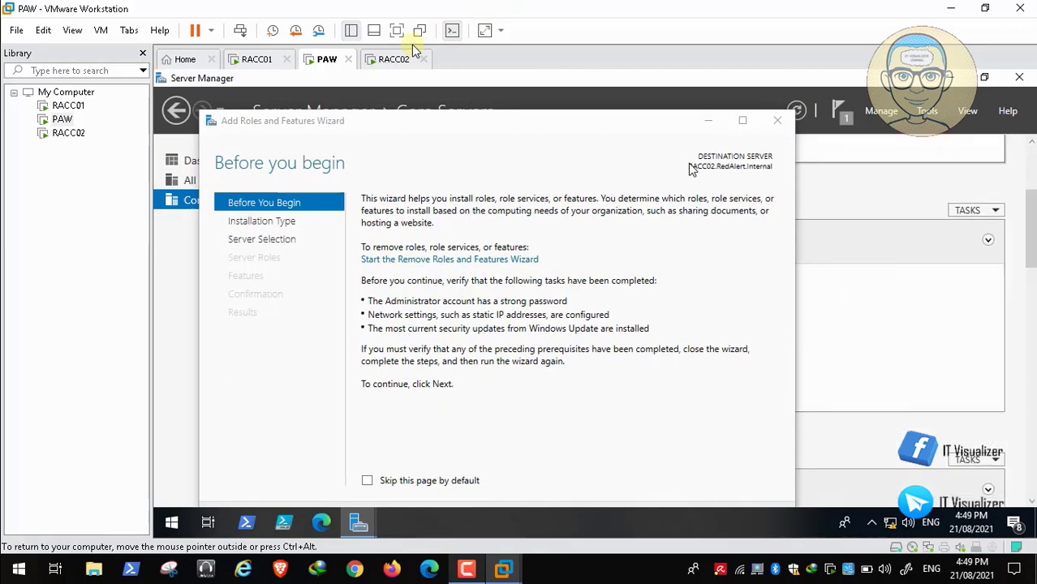
Maximize the wizard and continue with role-based installation and RACC02 as destination server
{"action": "left_click", "coordinate": [744, 125]}
{"action": "left_click", "coordinate": [742, 122]}
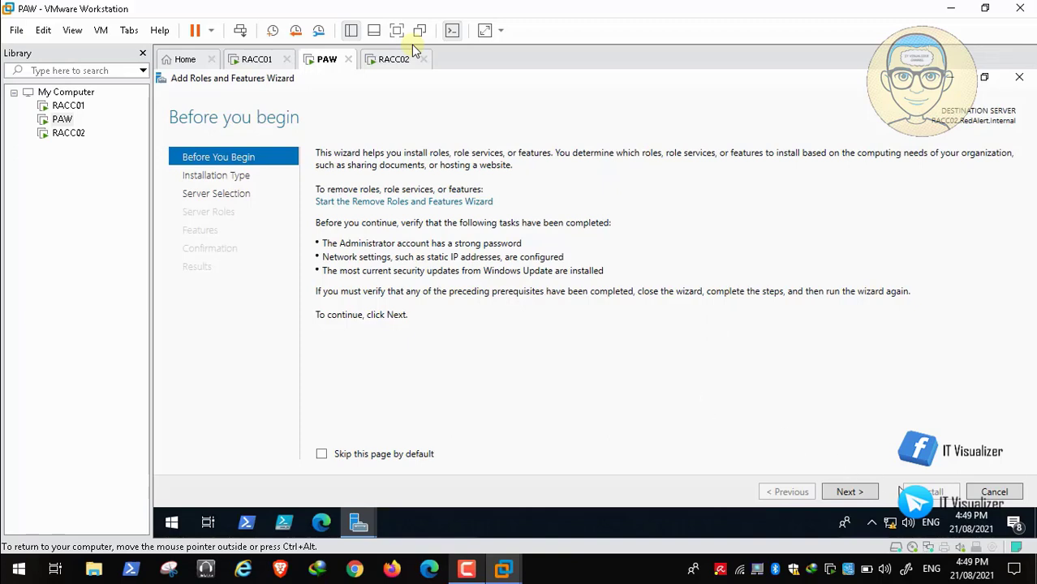
{"action": "left_click", "coordinate": [859, 493]}
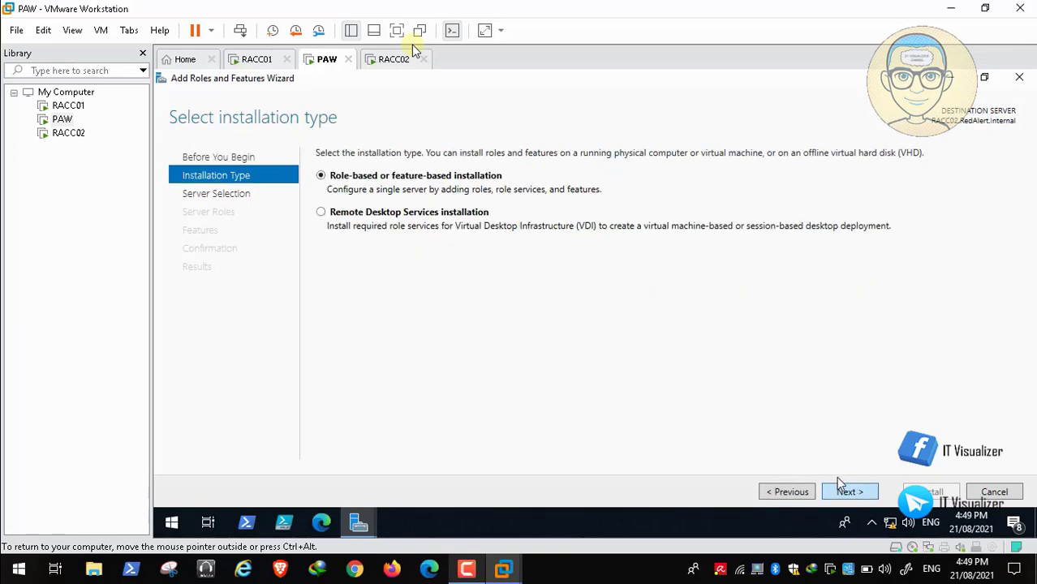
{"action": "left_click", "coordinate": [852, 494]}
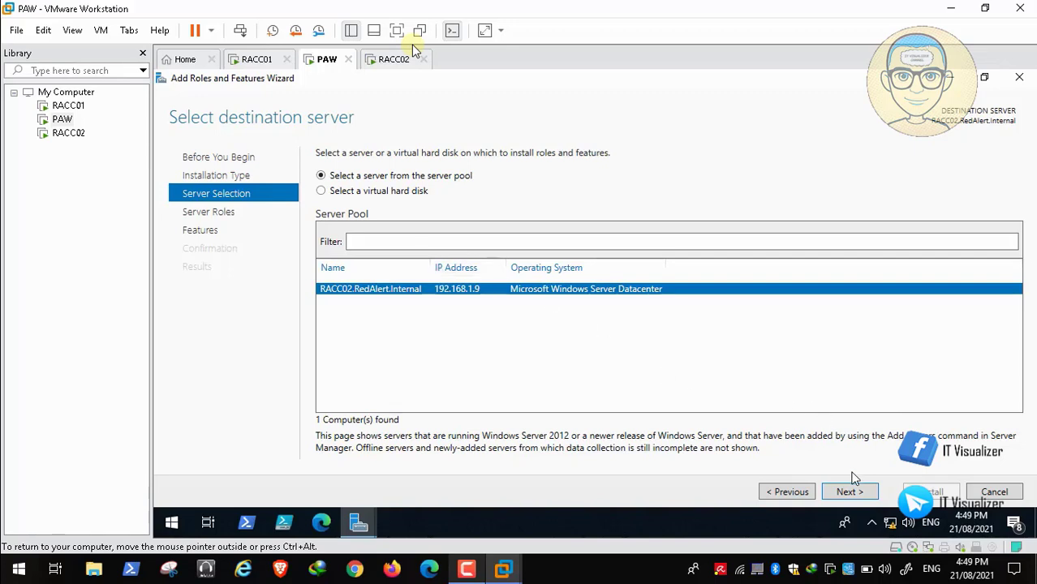
{"action": "left_click", "coordinate": [859, 493]}
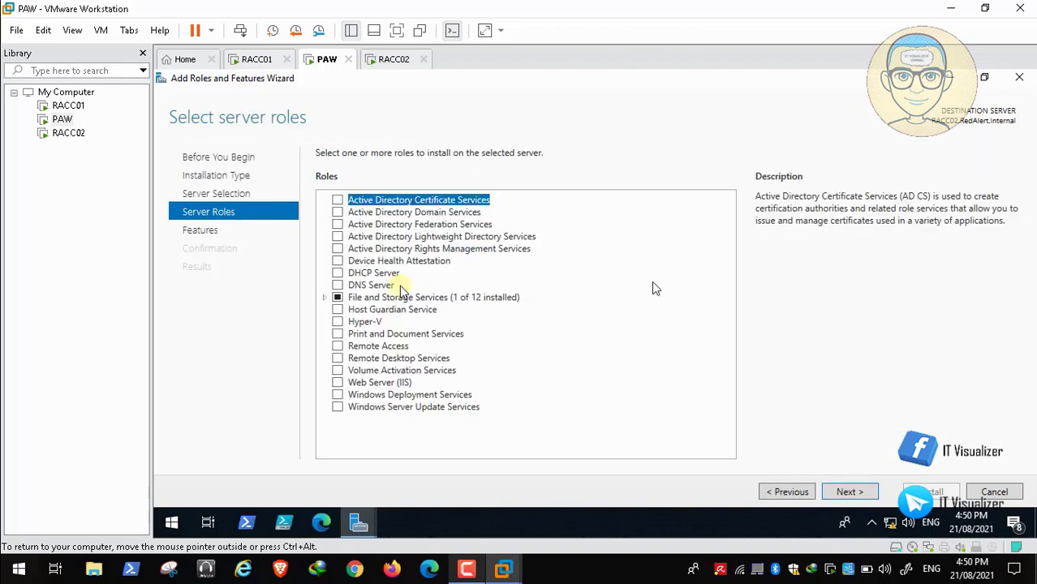
Select Active Directory Domain Services with its required management tools and continue to Features
{"action": "left_click", "coordinate": [339, 212]}
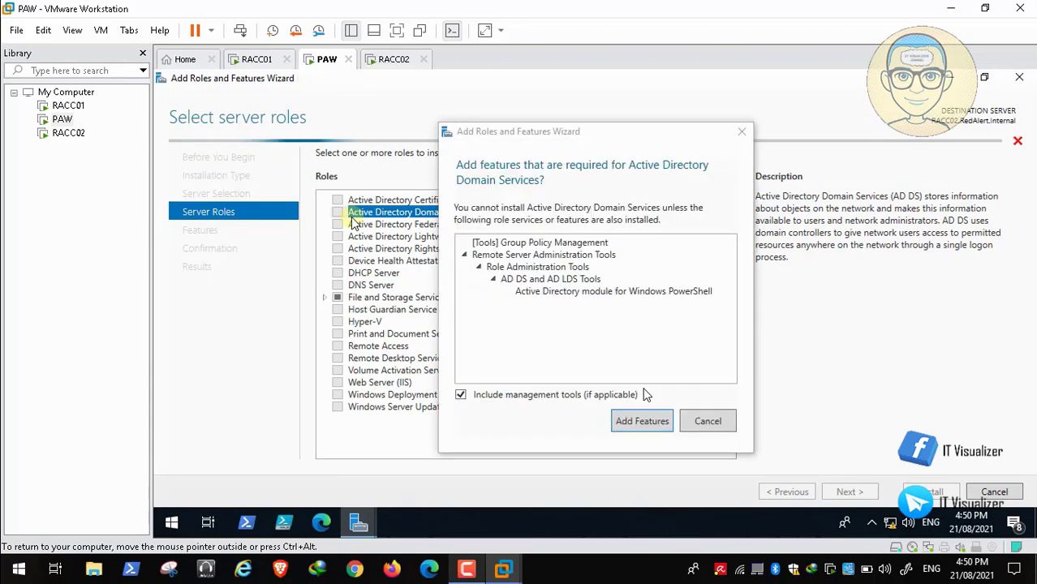
{"action": "left_click", "coordinate": [641, 421]}
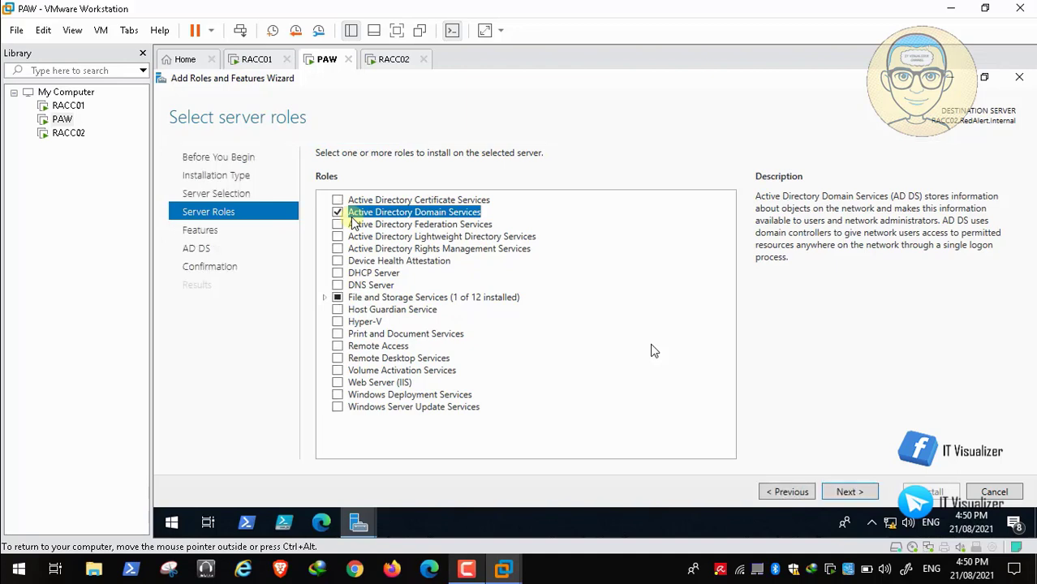
{"action": "left_click", "coordinate": [852, 494]}
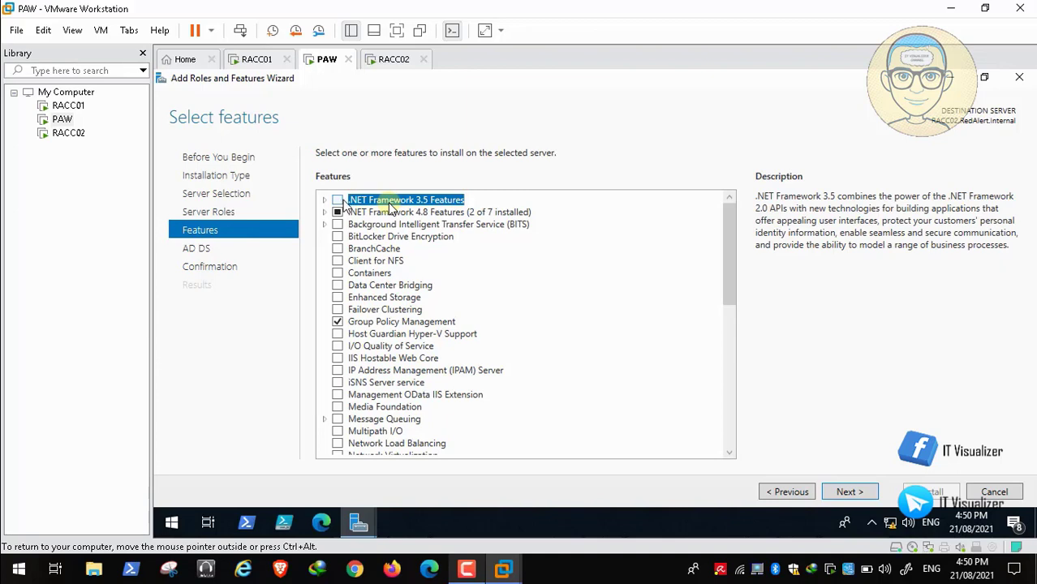
Add .NET Framework 3.5 Features, advance to the confirmation page, and open alternate source path settings
{"action": "left_click", "coordinate": [337, 200]}
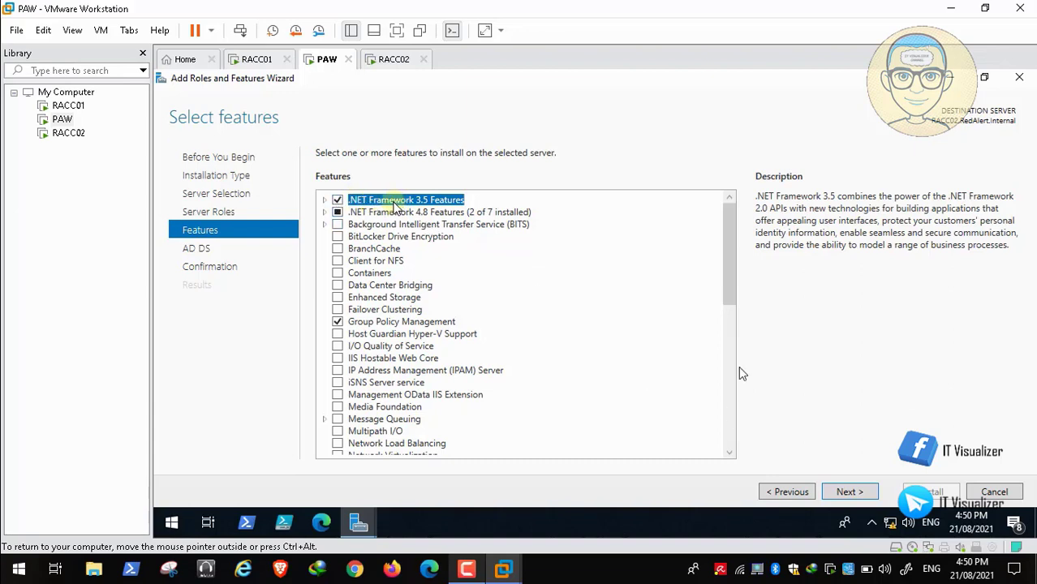
{"action": "left_click", "coordinate": [849, 492]}
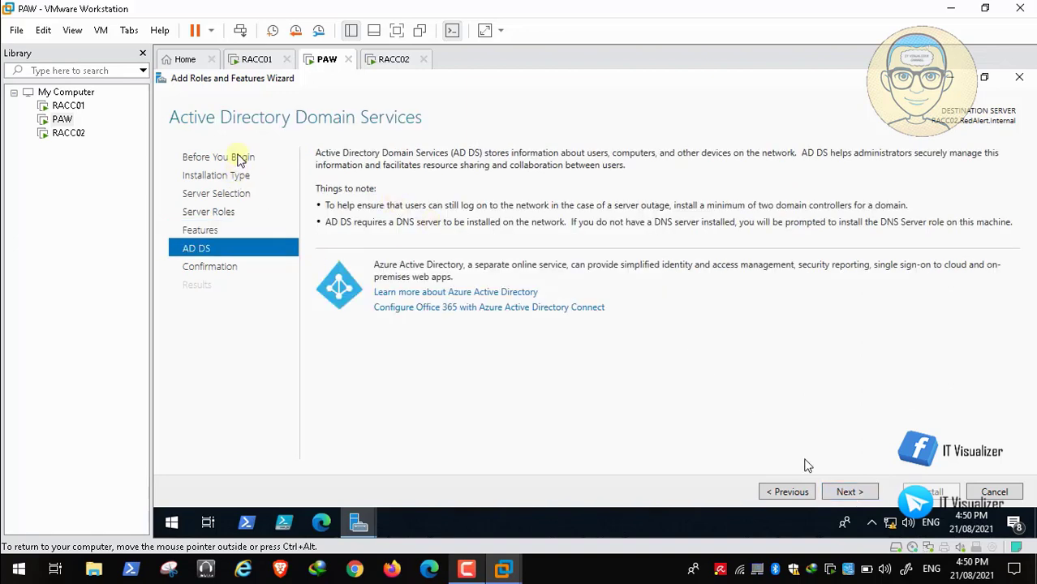
{"action": "left_click", "coordinate": [849, 493]}
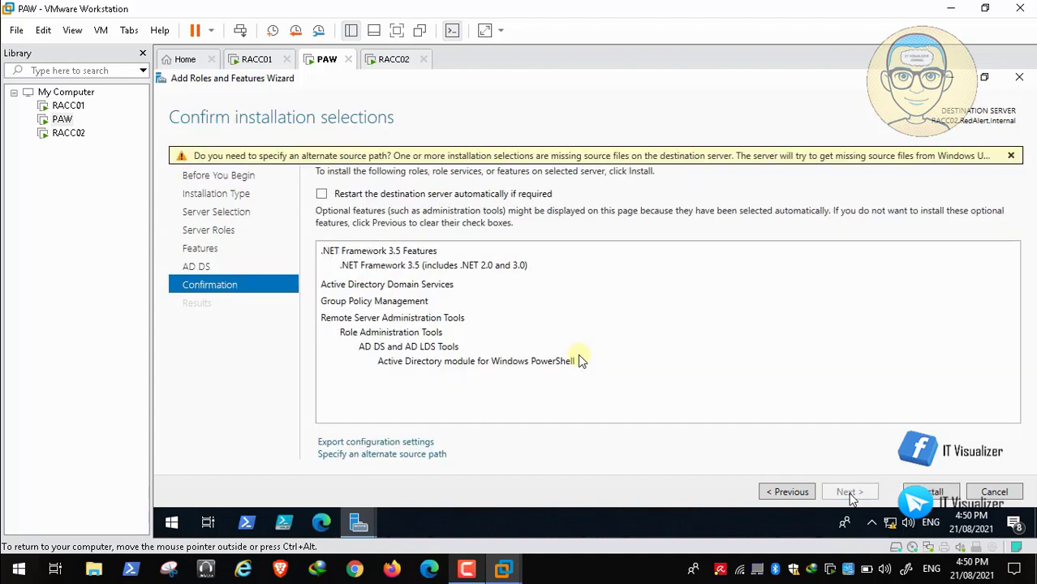
{"action": "left_click", "coordinate": [413, 456]}
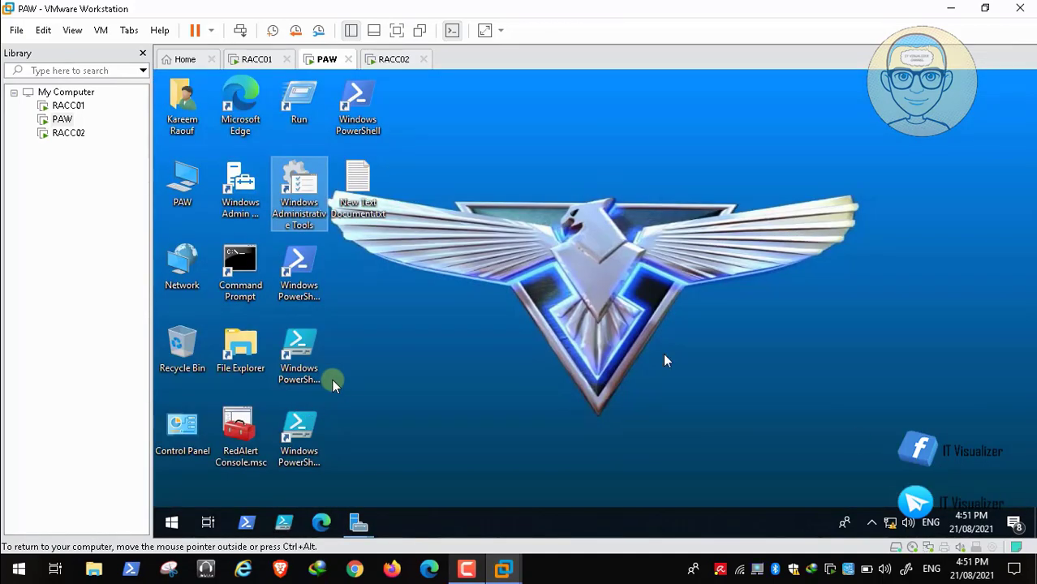
Browse the contents of the DVD Drive (E:) from the PAW computer
{"action": "left_click", "coordinate": [187, 189]}
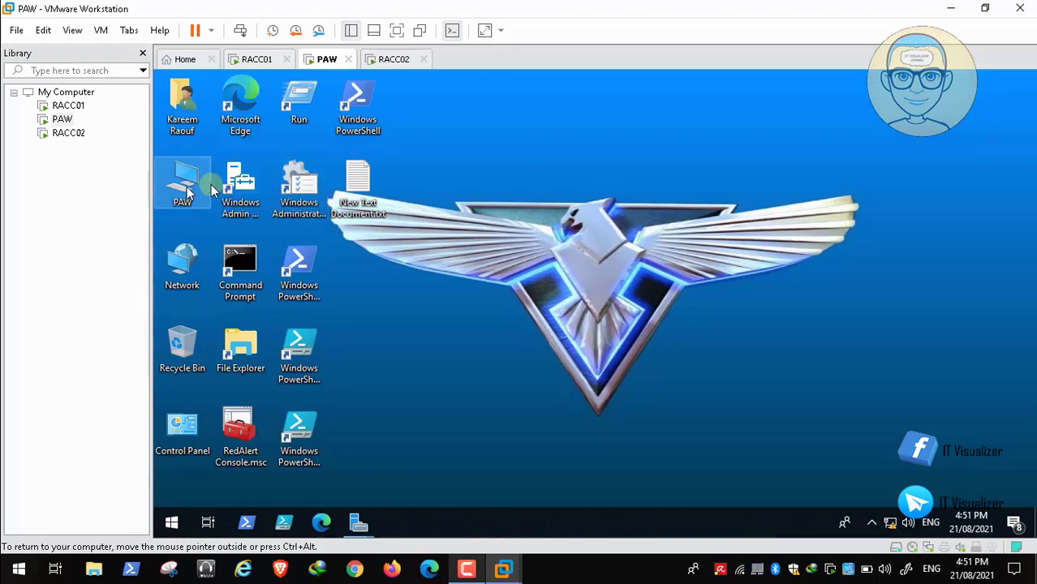
{"action": "double_click", "coordinate": [187, 189]}
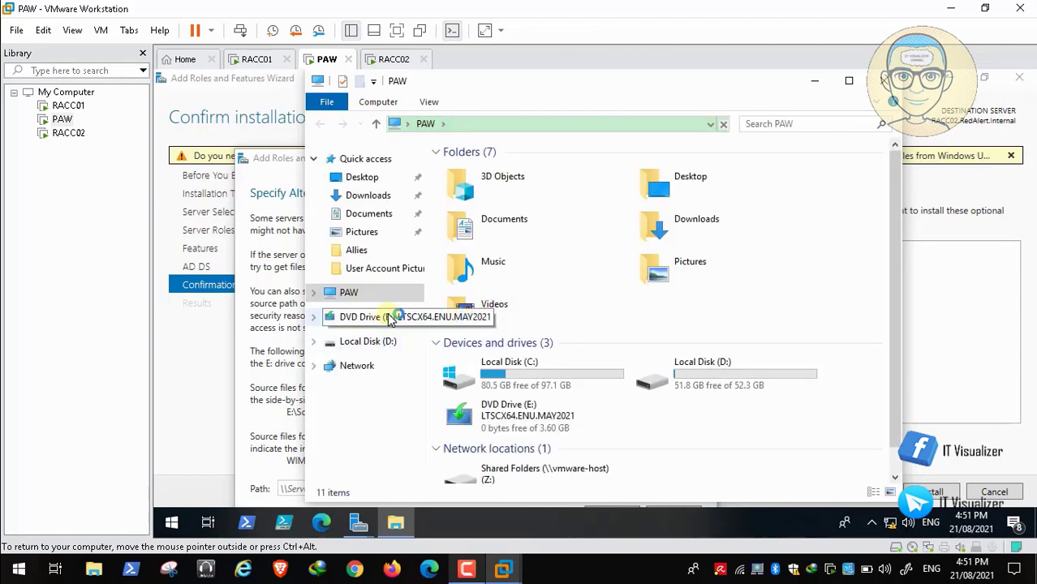
{"action": "left_click", "coordinate": [584, 406]}
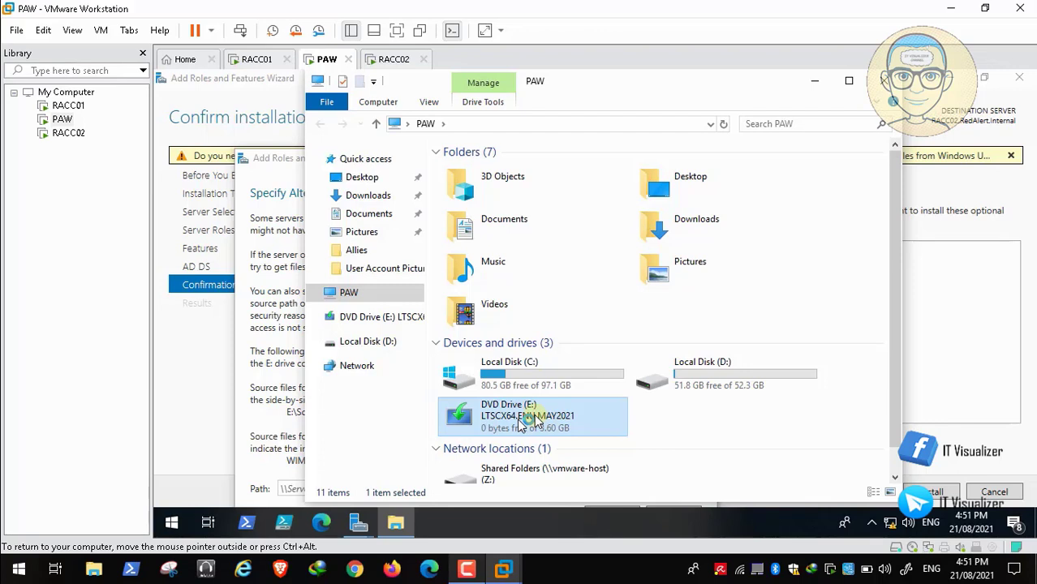
{"action": "right_click", "coordinate": [524, 422]}
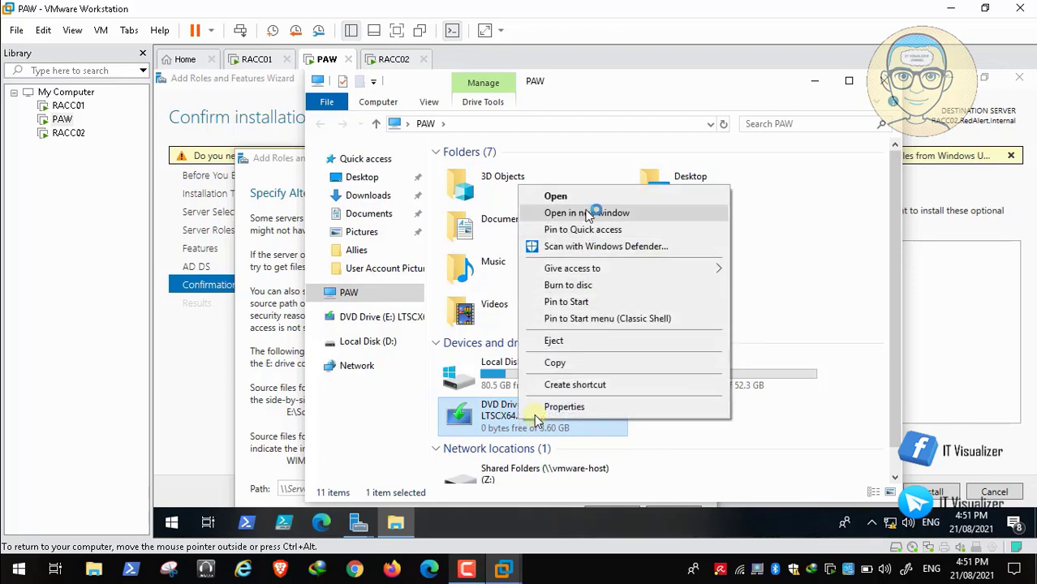
{"action": "left_click", "coordinate": [560, 196]}
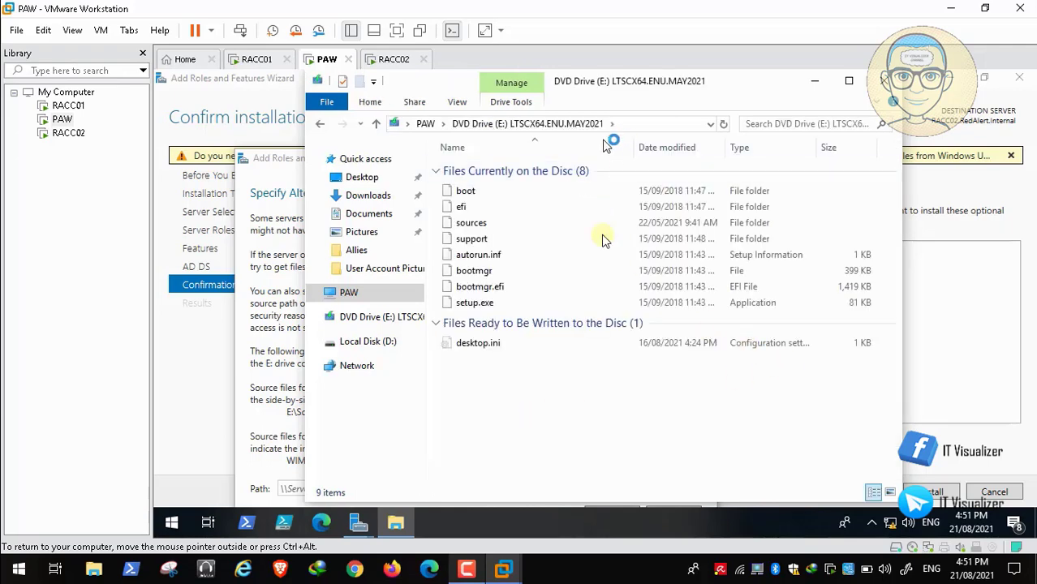
Copy the E:\sources\sxs folder path from the address bar and close Explorer
{"action": "left_click", "coordinate": [495, 224]}
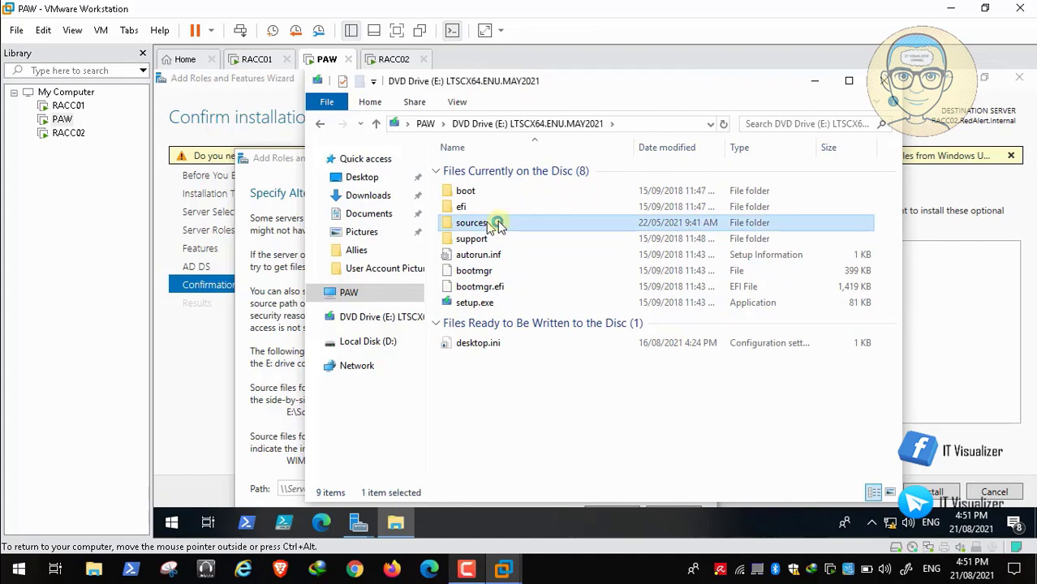
{"action": "double_click", "coordinate": [497, 225]}
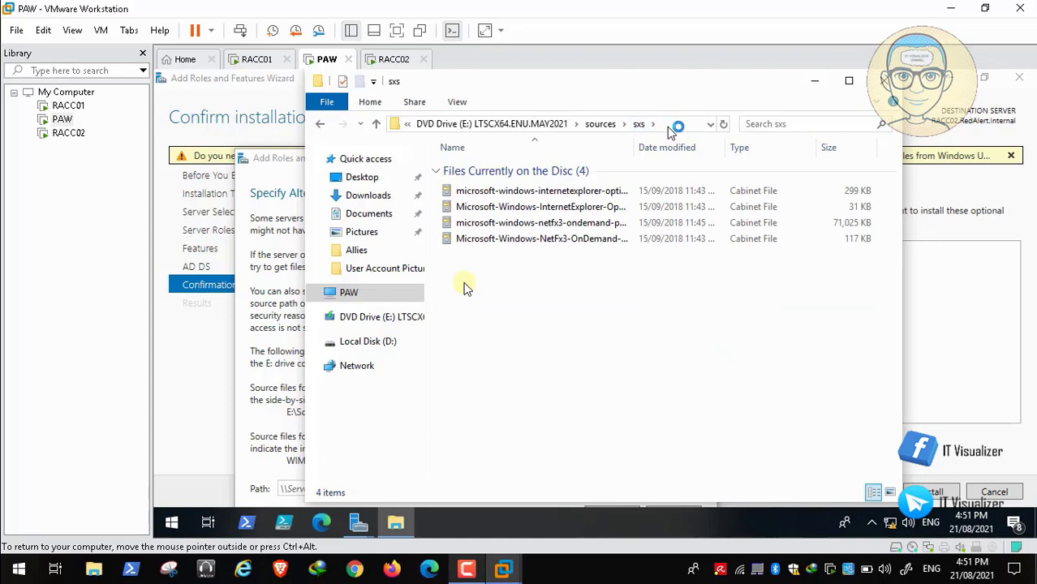
{"action": "left_click", "coordinate": [520, 127]}
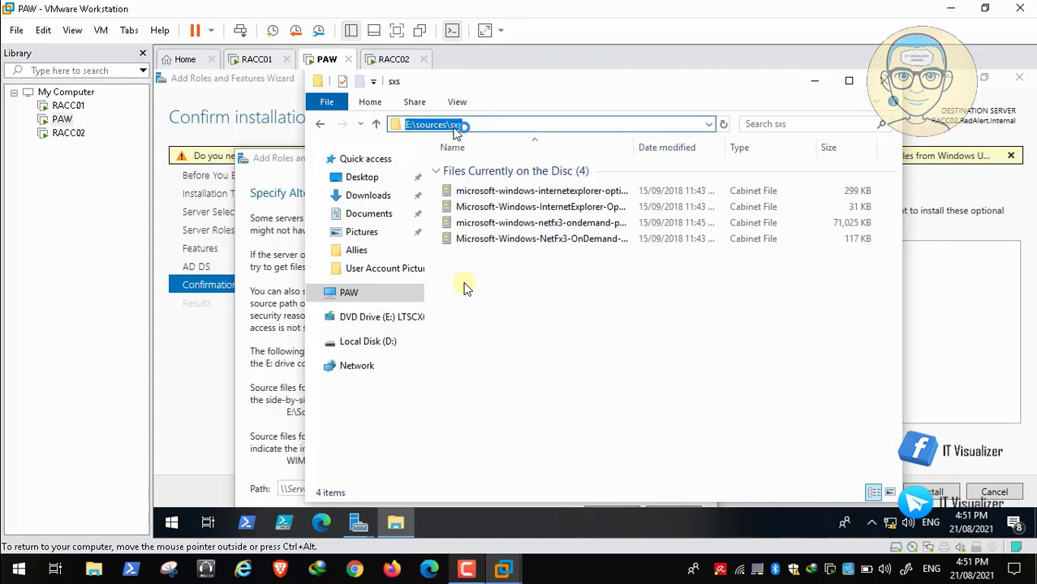
{"action": "right_click", "coordinate": [460, 126]}
{"action": "left_click", "coordinate": [491, 177]}
{"action": "key", "text": "alt+F4"}
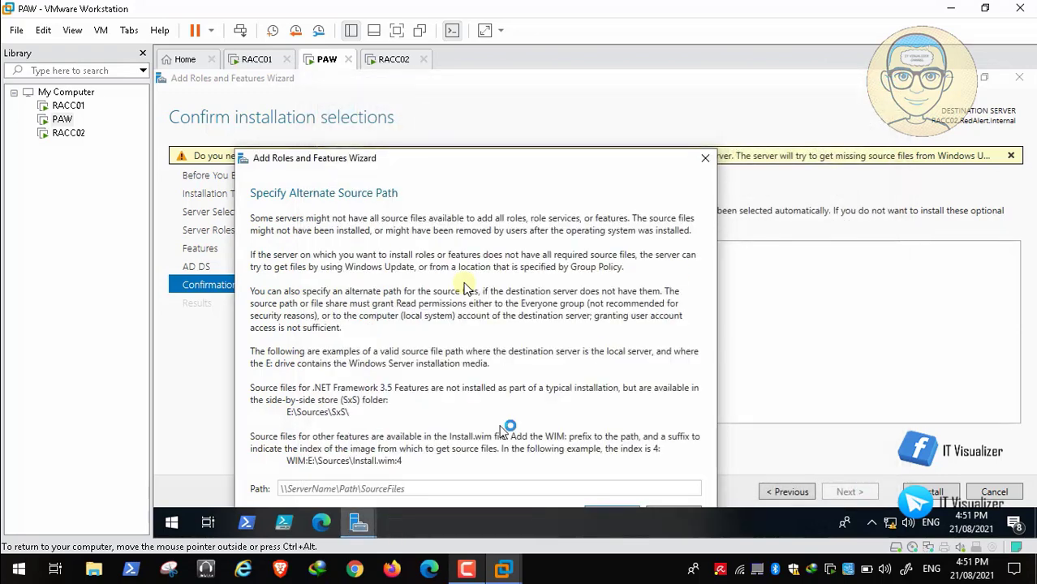
Paste E:\sources\sxs into the alternate source Path field and confirm with OK
{"action": "left_click", "coordinate": [422, 490]}
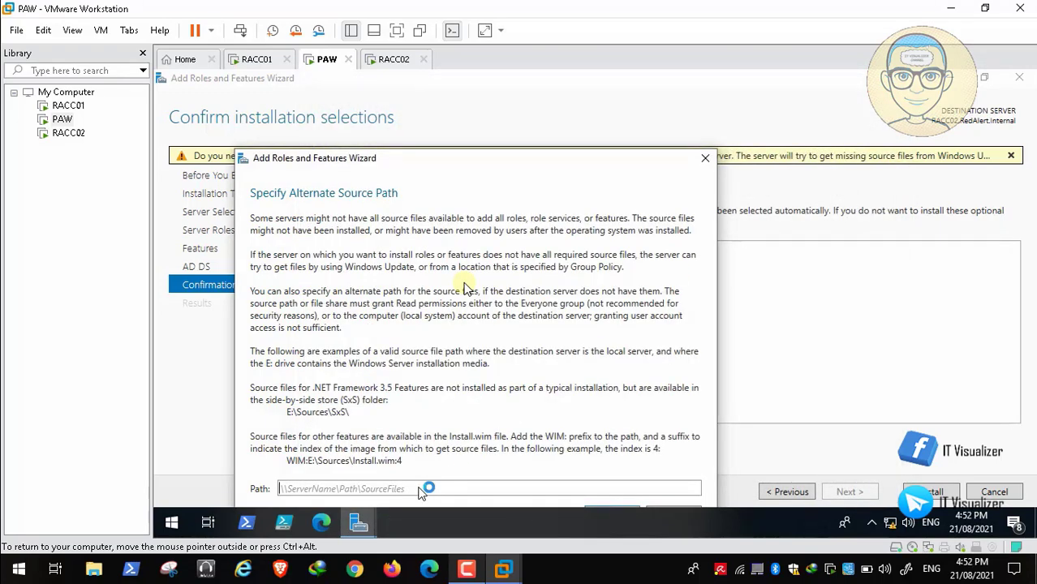
{"action": "key", "text": "ctrl+v"}
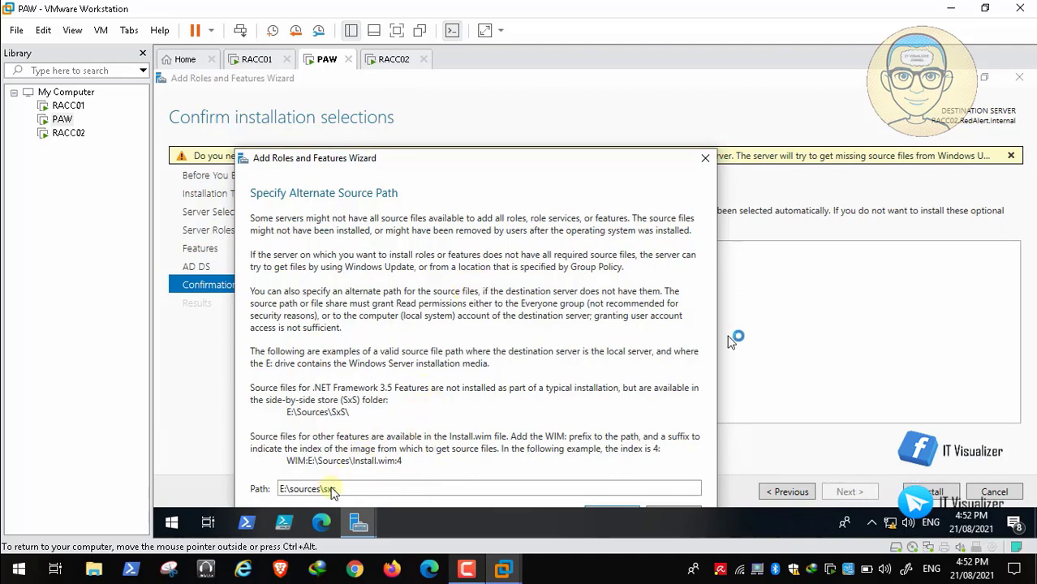
{"action": "left_click_drag", "start_coordinate": [614, 163], "coordinate": [598, 114]}
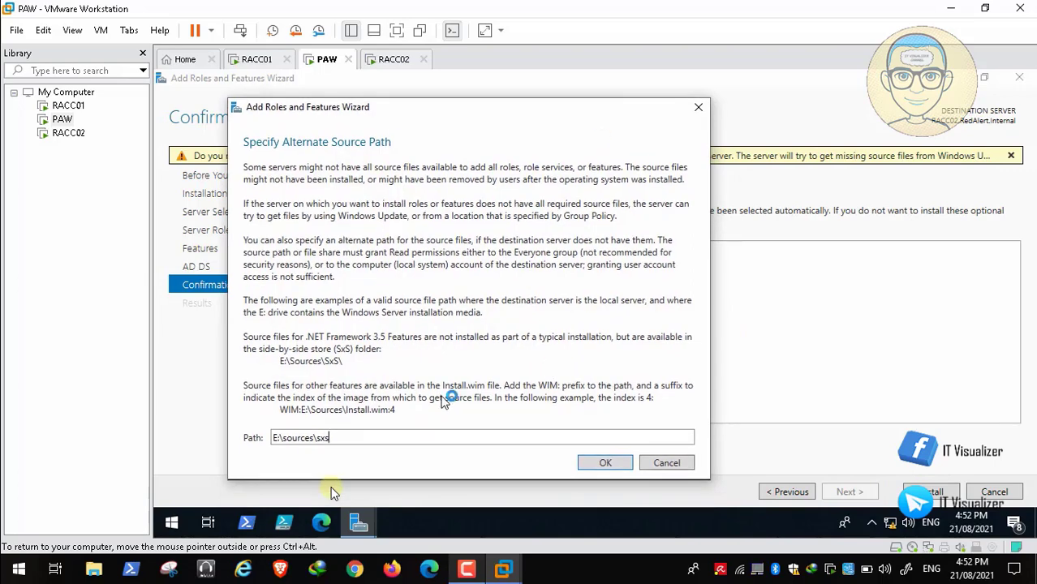
{"action": "left_click", "coordinate": [608, 463]}
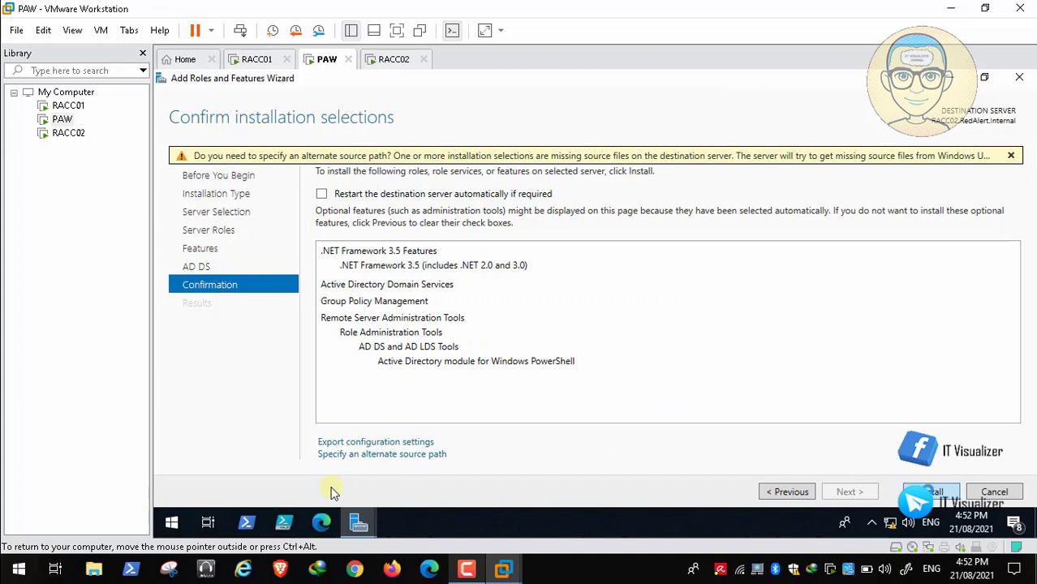
Install AD DS and .NET Framework 3.5 on RACC02, then launch promotion to domain controller
{"action": "left_click", "coordinate": [934, 492]}
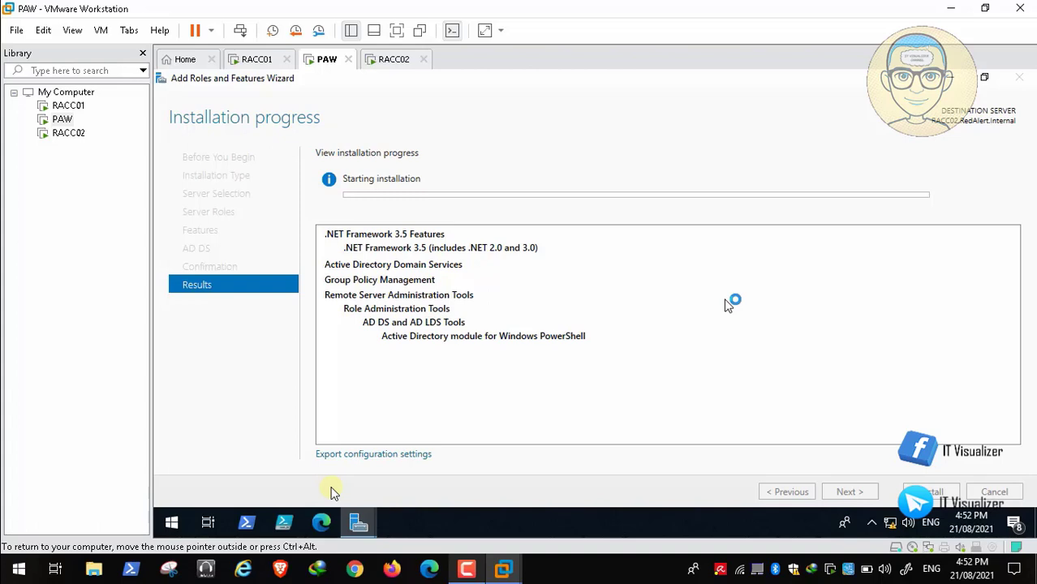
{"action": "key", "text": "ctrl+alt"}
{"action": "left_click", "coordinate": [467, 569]}
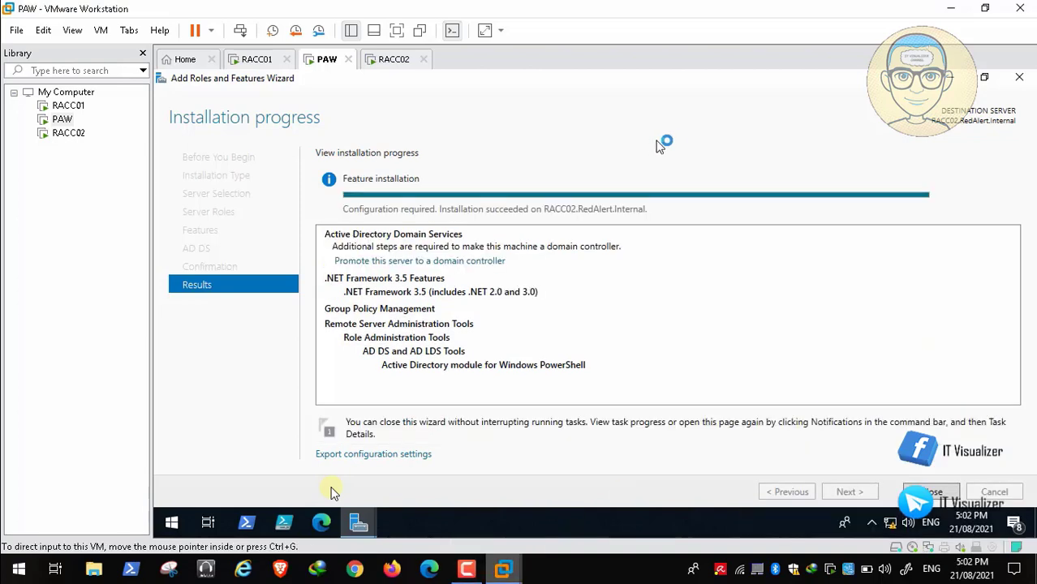
{"action": "left_click", "coordinate": [449, 261]}
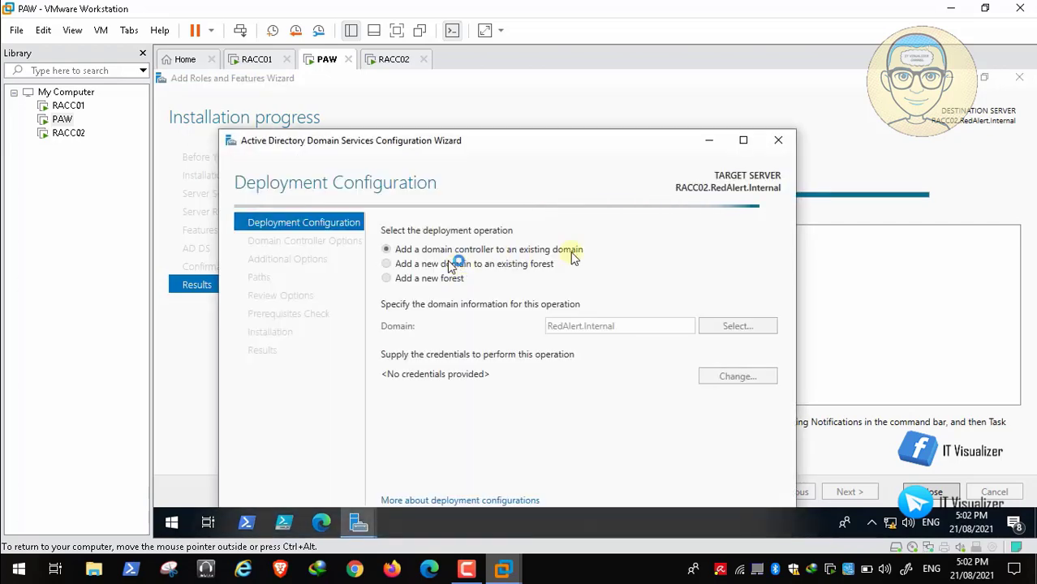
Reposition and maximize the AD DS Configuration Wizard
{"action": "left_click_drag", "start_coordinate": [523, 150], "coordinate": [520, 105]}
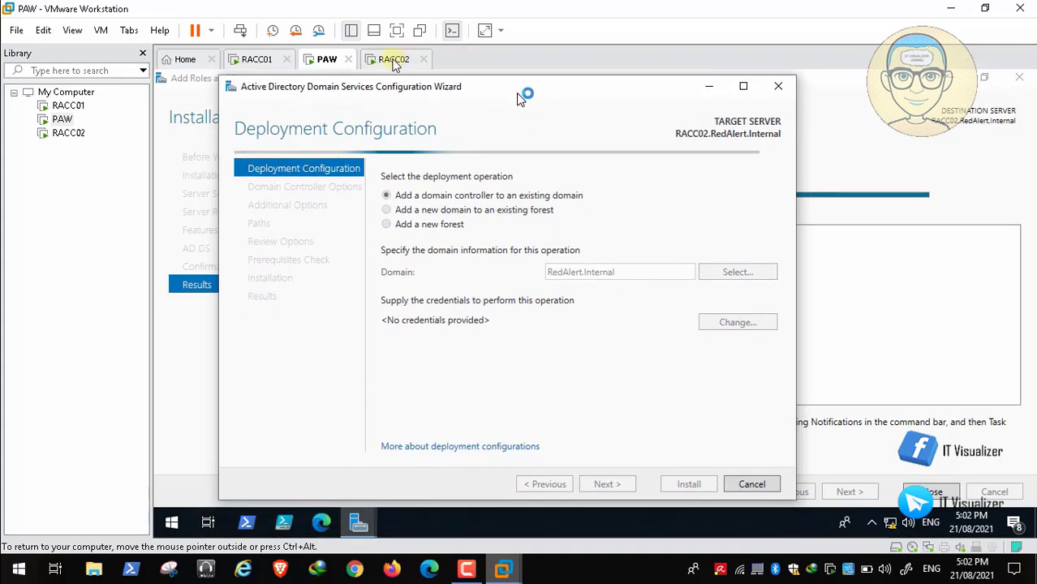
{"action": "left_click", "coordinate": [475, 569]}
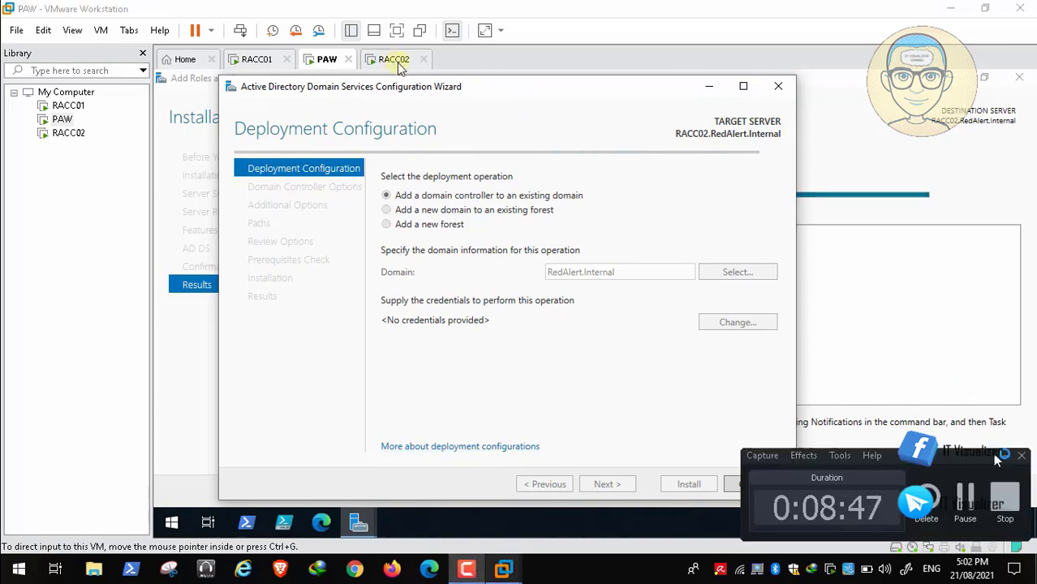
{"action": "left_click", "coordinate": [1014, 455]}
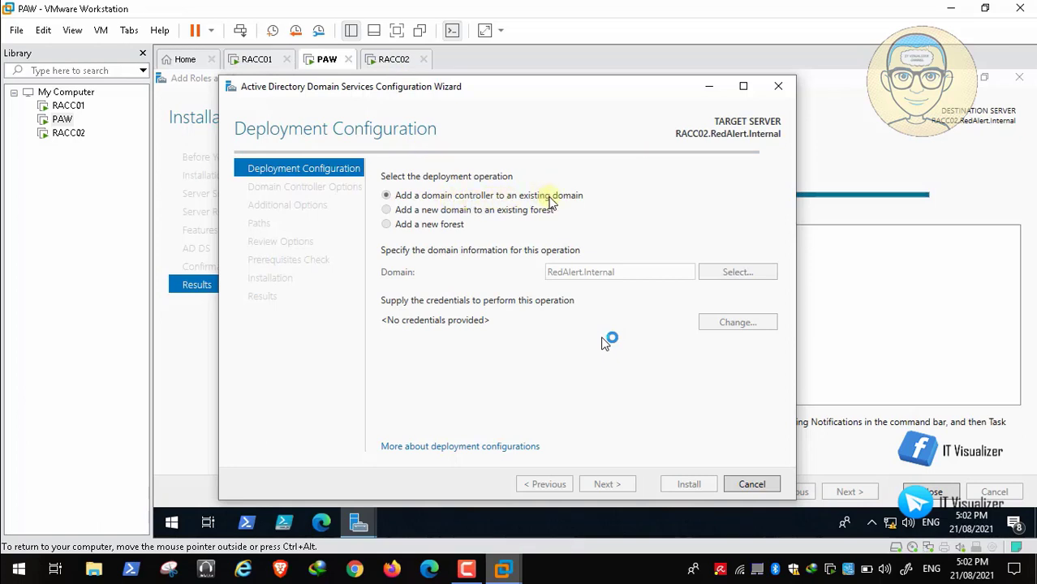
{"action": "left_click", "coordinate": [745, 87]}
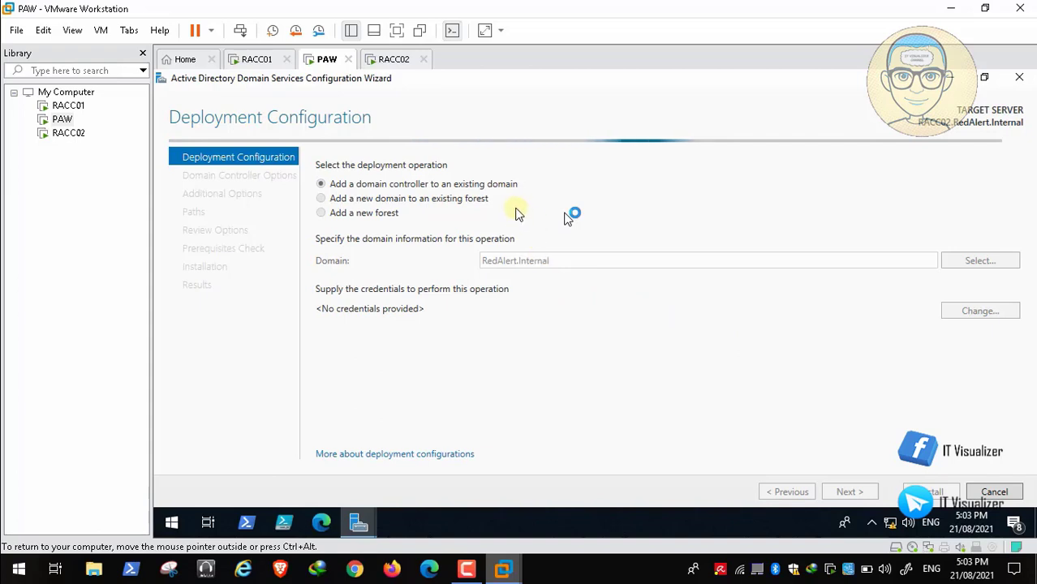
{"action": "left_click", "coordinate": [467, 569]}
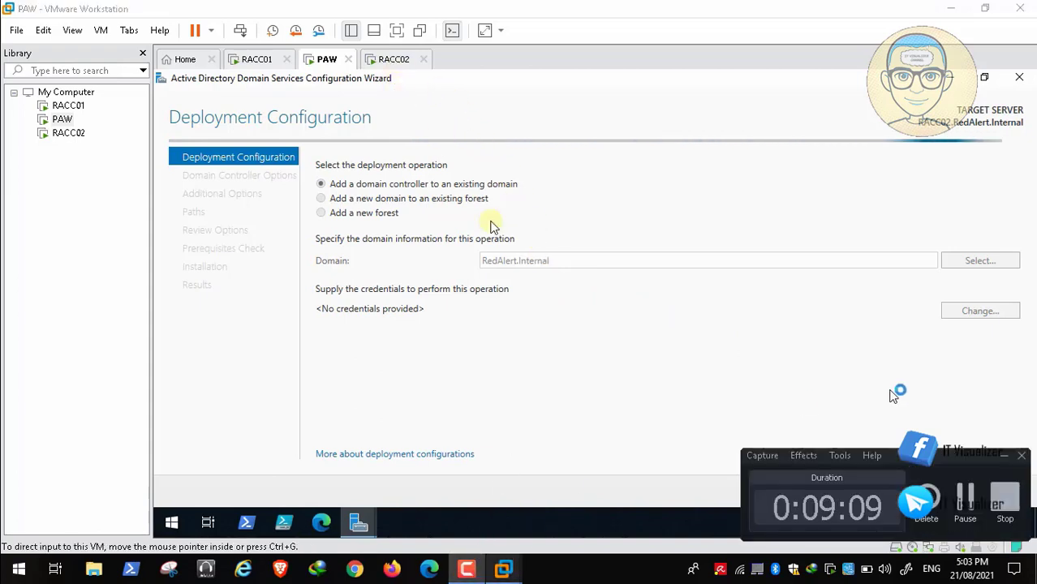
{"action": "left_click", "coordinate": [966, 496]}
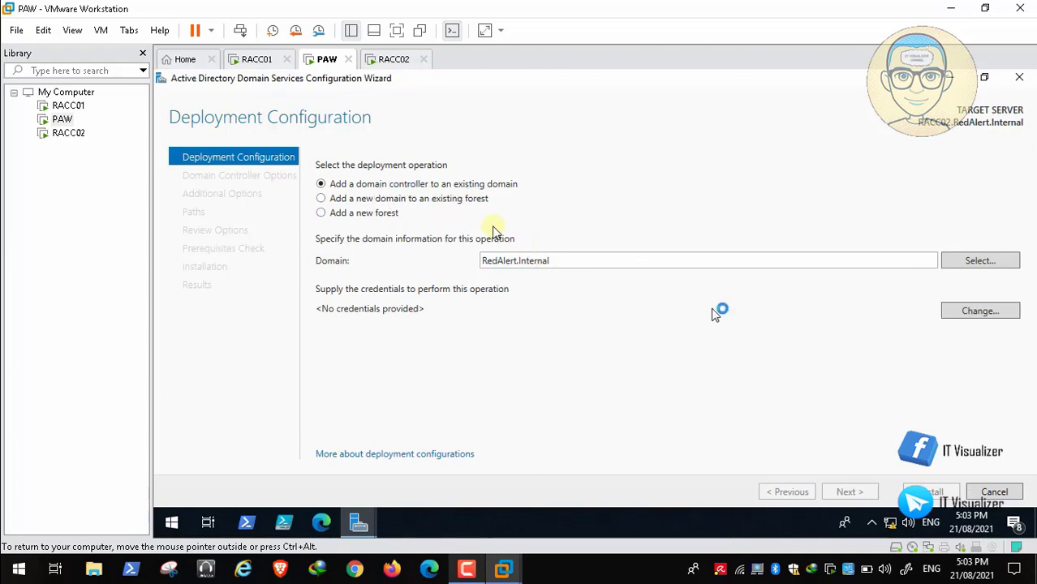
Enter the domain admin user name and password, then continue to Domain Controller Options
{"action": "left_click", "coordinate": [973, 313]}
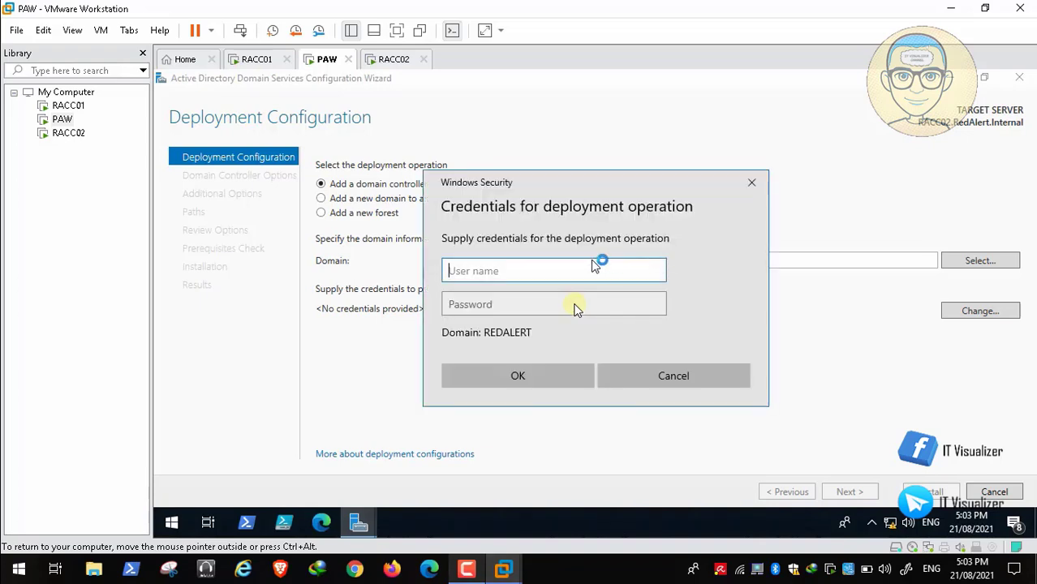
{"action": "type", "text": "kraouf"}
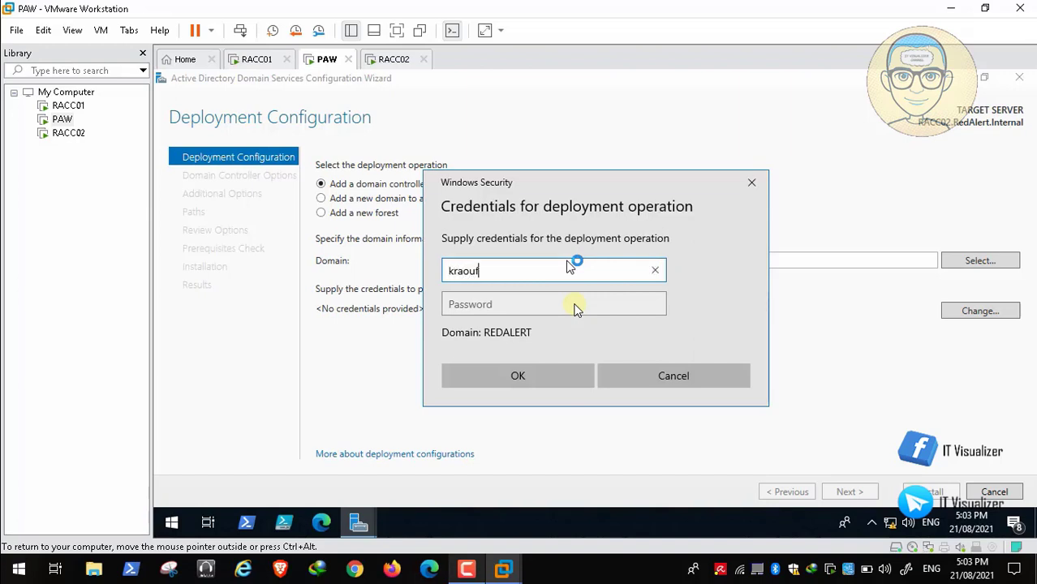
{"action": "key", "text": "Tab"}
{"action": "type", "text": "•"}
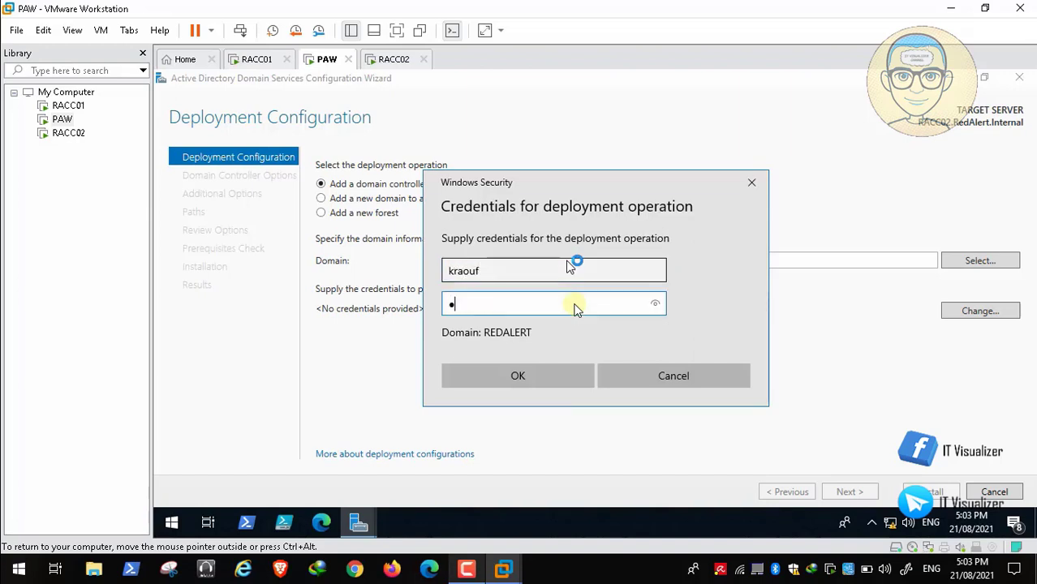
{"action": "type", "text": "•"}
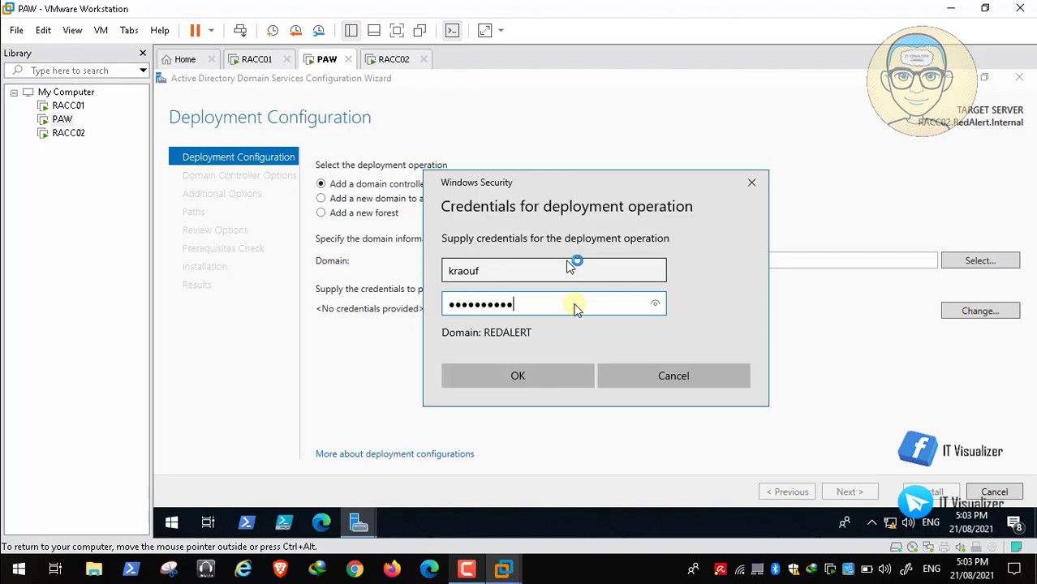
{"action": "key", "text": "Return"}
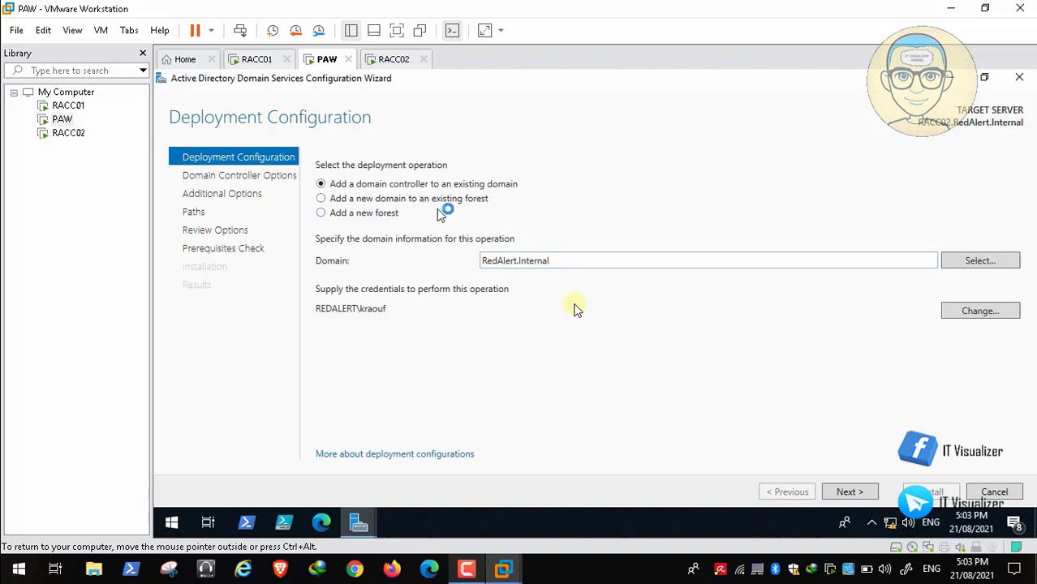
{"action": "left_click", "coordinate": [846, 492]}
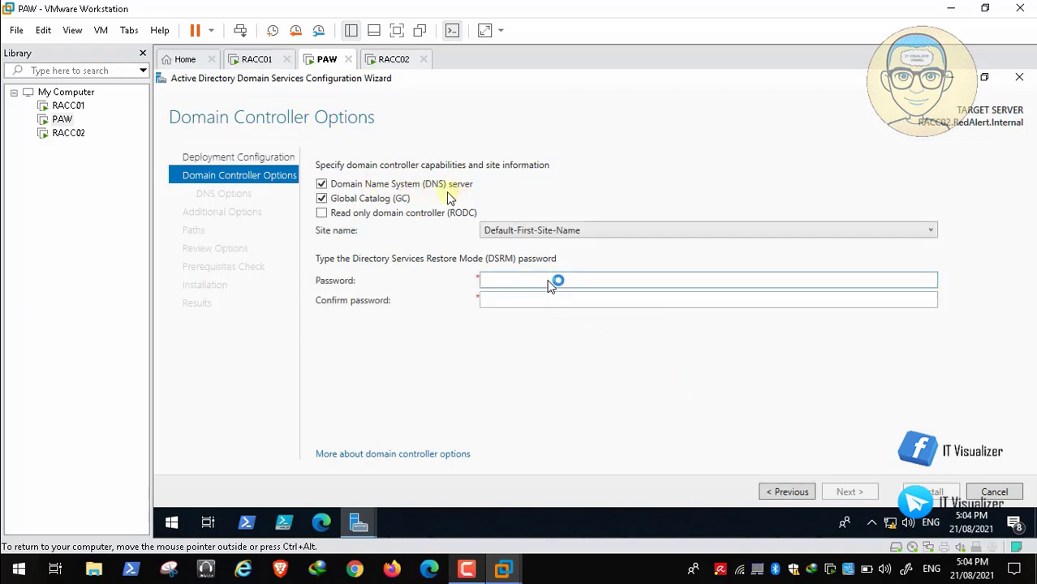
Enter and confirm the DSRM password, keeping DNS server and Global Catalog ticked, then continue
{"action": "type", "text": "********"}
{"action": "key", "text": "Tab"}
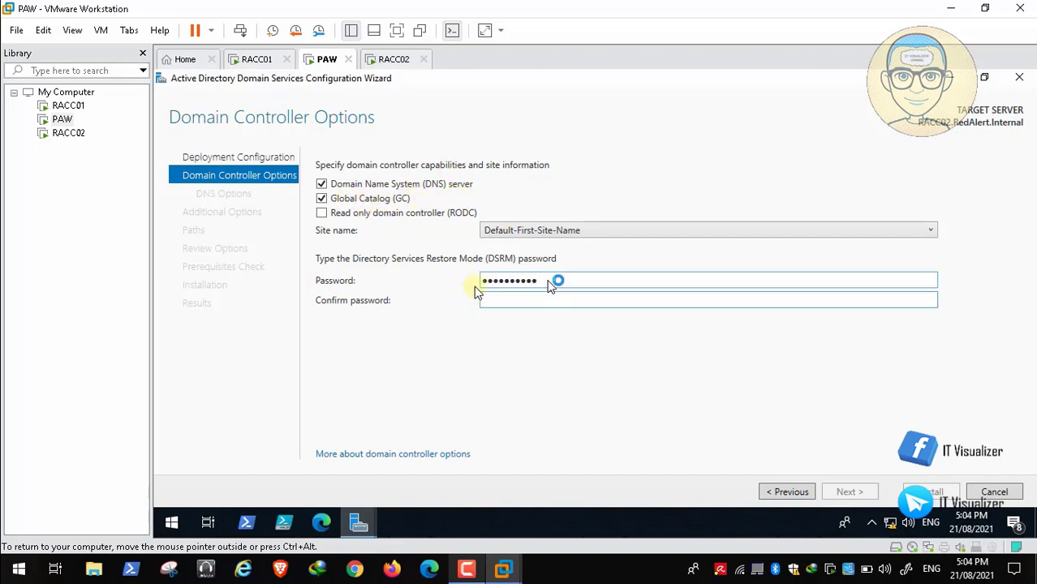
{"action": "type", "text": "**********"}
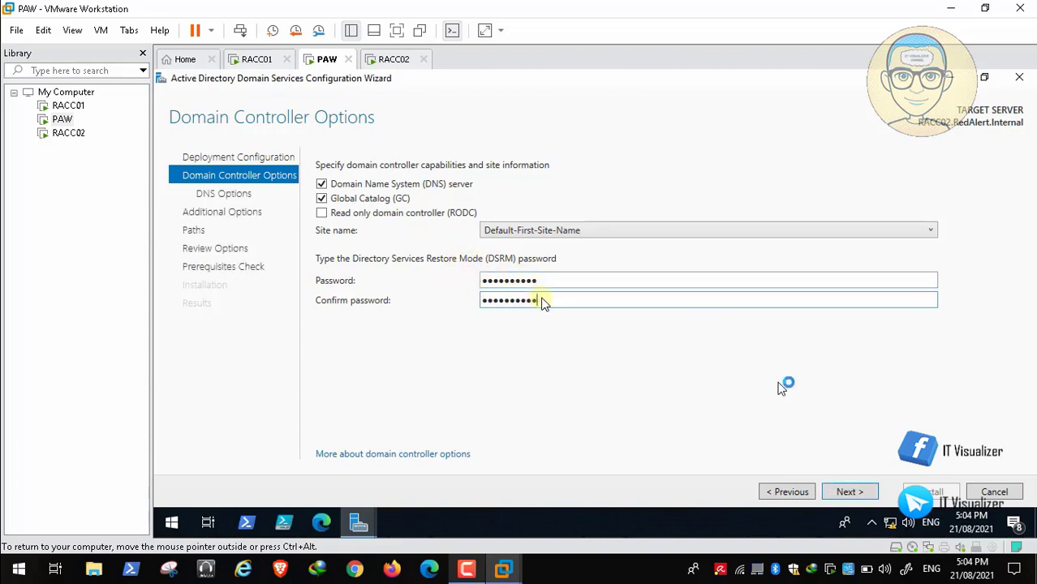
{"action": "left_click", "coordinate": [848, 492]}
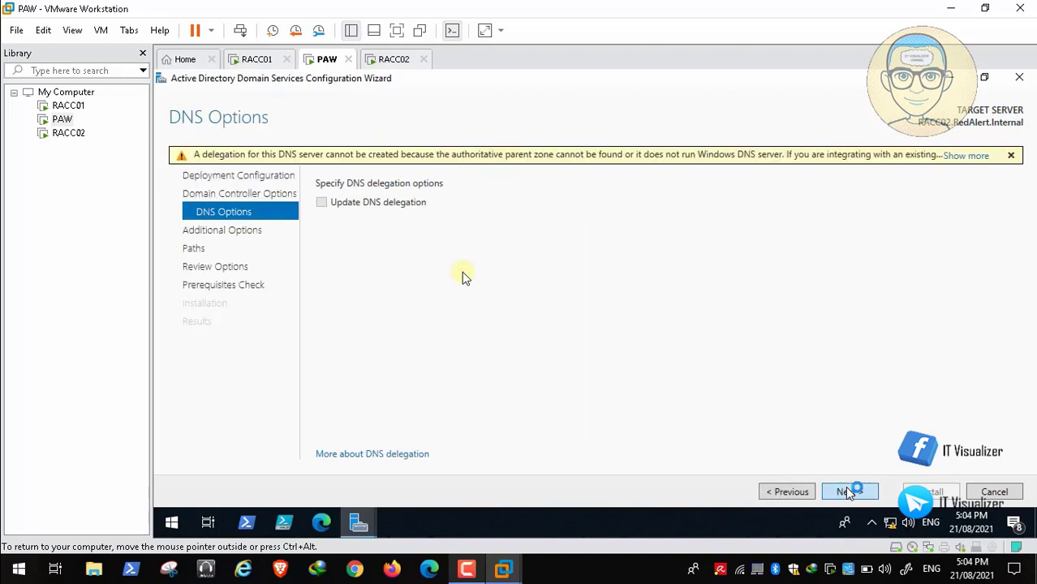
Accept the default DNS, replication and NTDS path settings to reach Review Options
{"action": "left_click", "coordinate": [855, 492]}
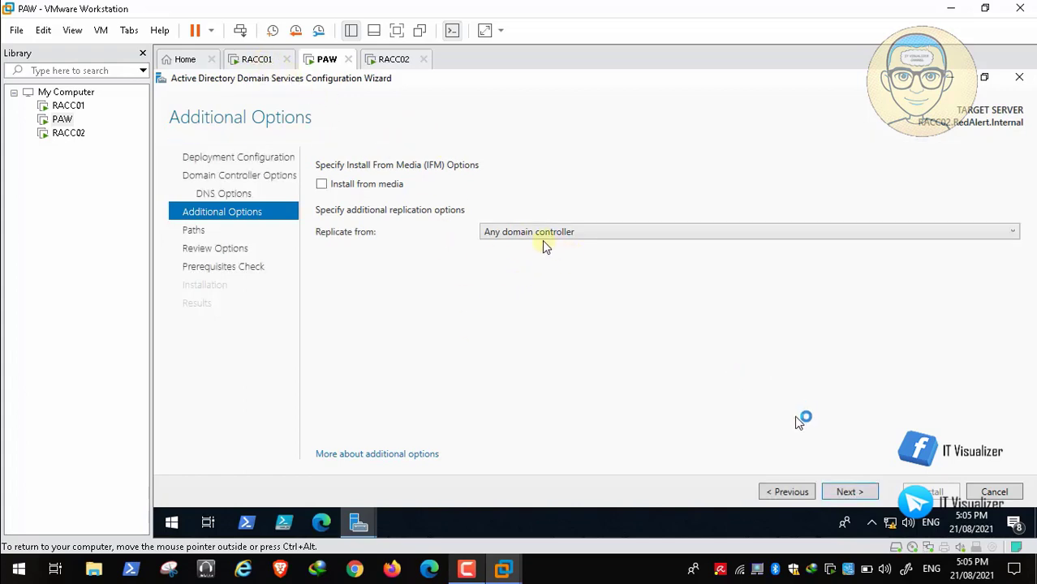
{"action": "left_click", "coordinate": [467, 569]}
{"action": "left_click", "coordinate": [992, 458]}
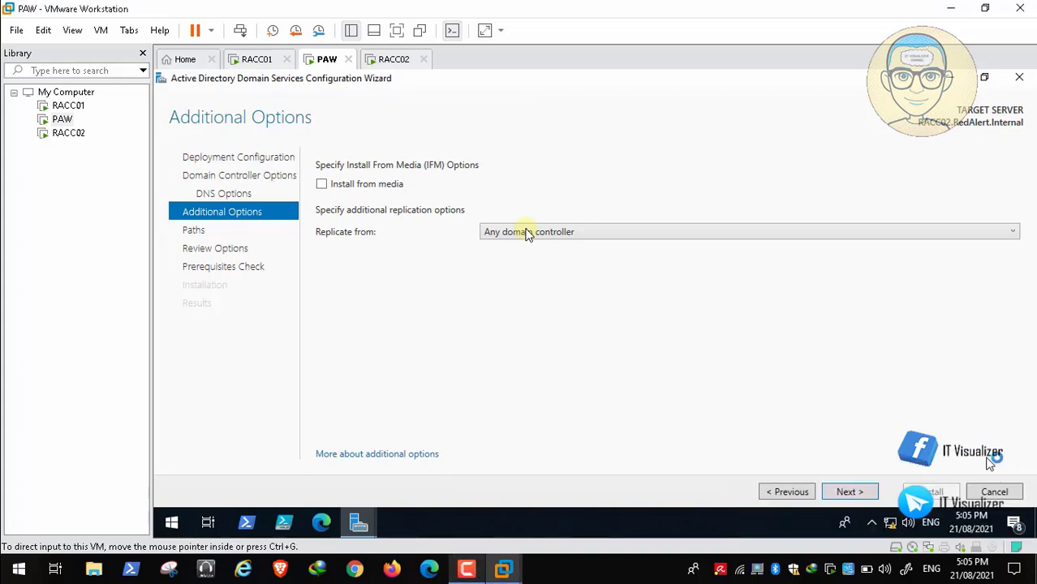
{"action": "left_click", "coordinate": [859, 492]}
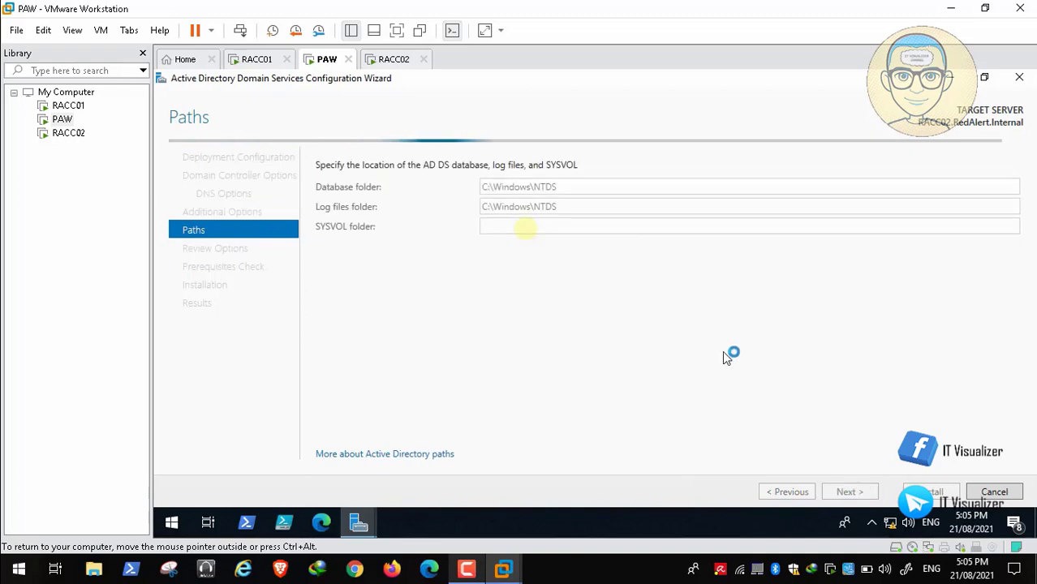
{"action": "mouse_move", "coordinate": [83, 574]}
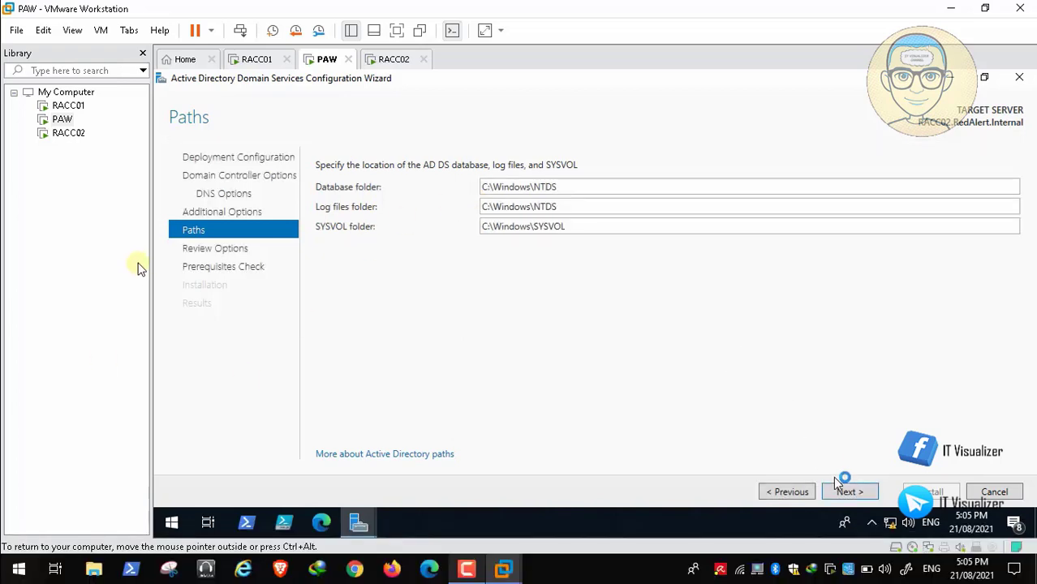
{"action": "left_click", "coordinate": [848, 494]}
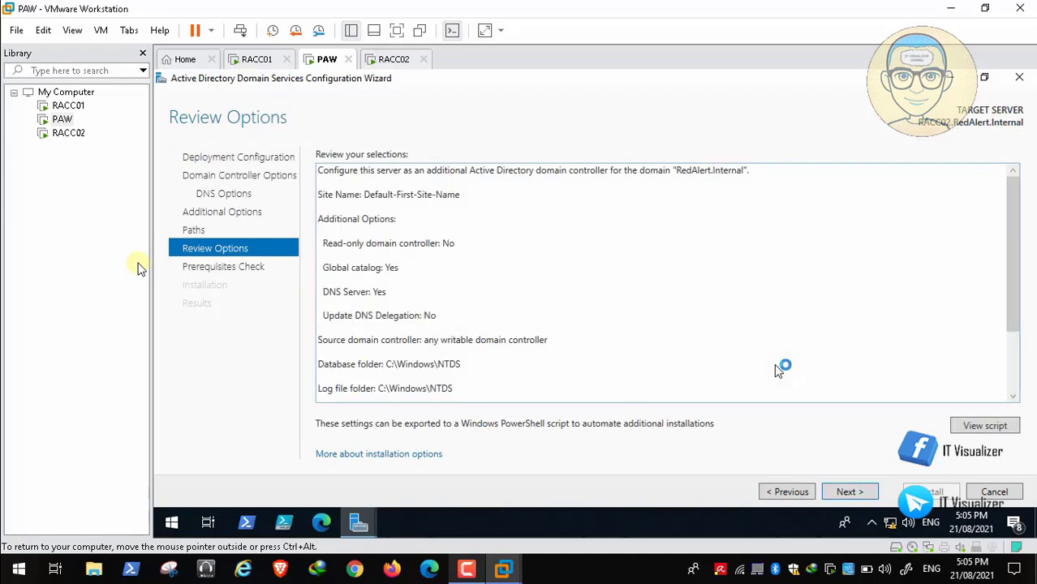
Review the options, pass the prerequisites check, and start promoting RACC02 for RedAlert.Internal
{"action": "left_click", "coordinate": [1014, 380]}
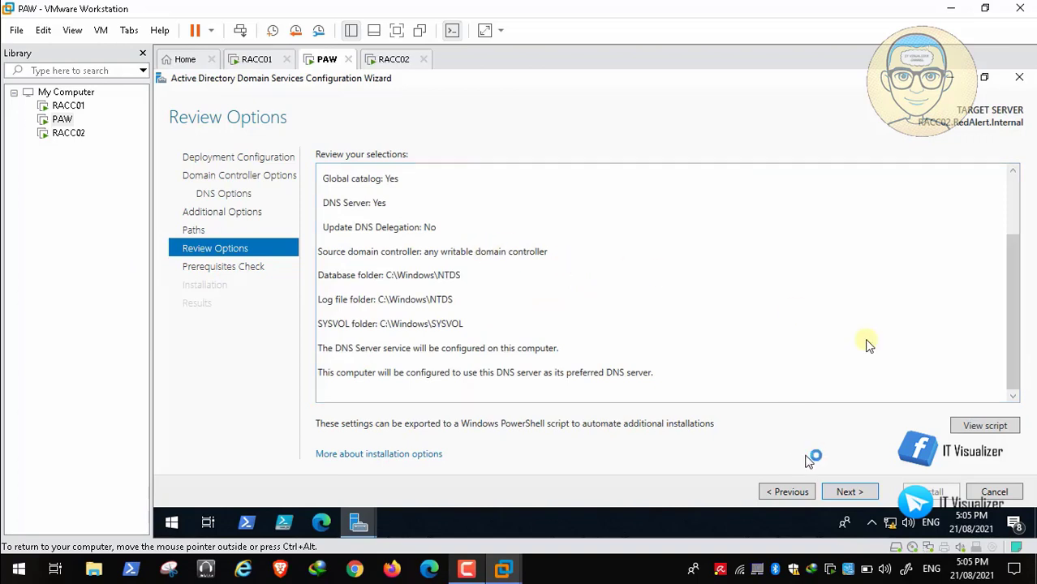
{"action": "left_click", "coordinate": [848, 493]}
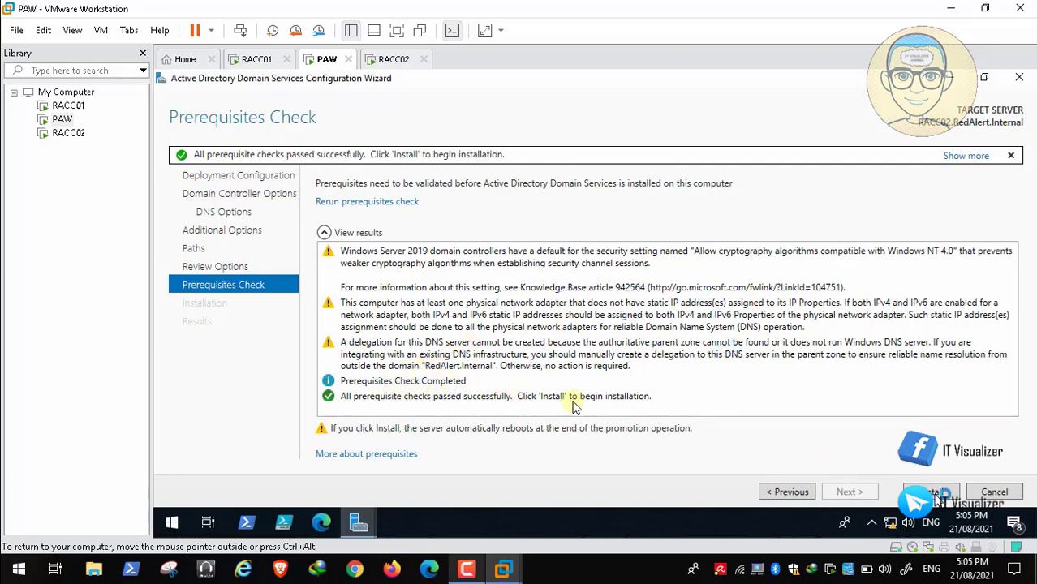
{"action": "left_click", "coordinate": [932, 492]}
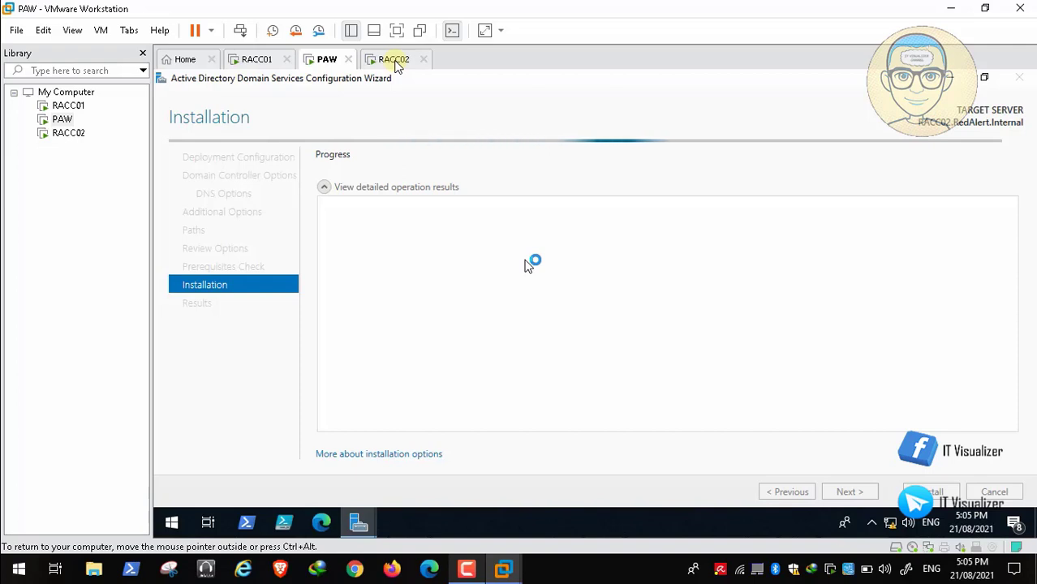
Wait for the installation to finish until Results confirms RACC02 is a domain controller
{"action": "left_click", "coordinate": [467, 570]}
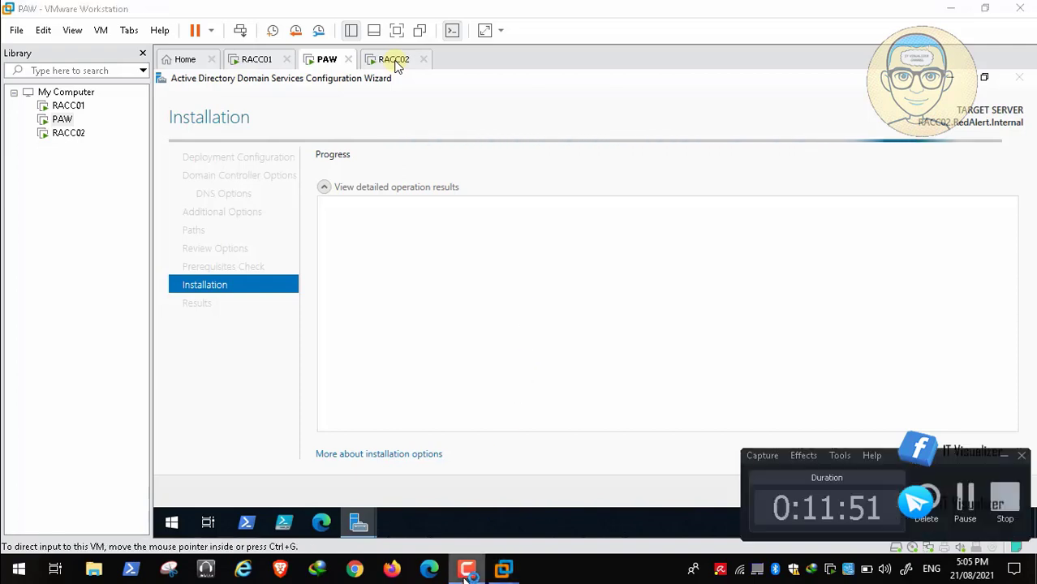
{"action": "left_click", "coordinate": [966, 496]}
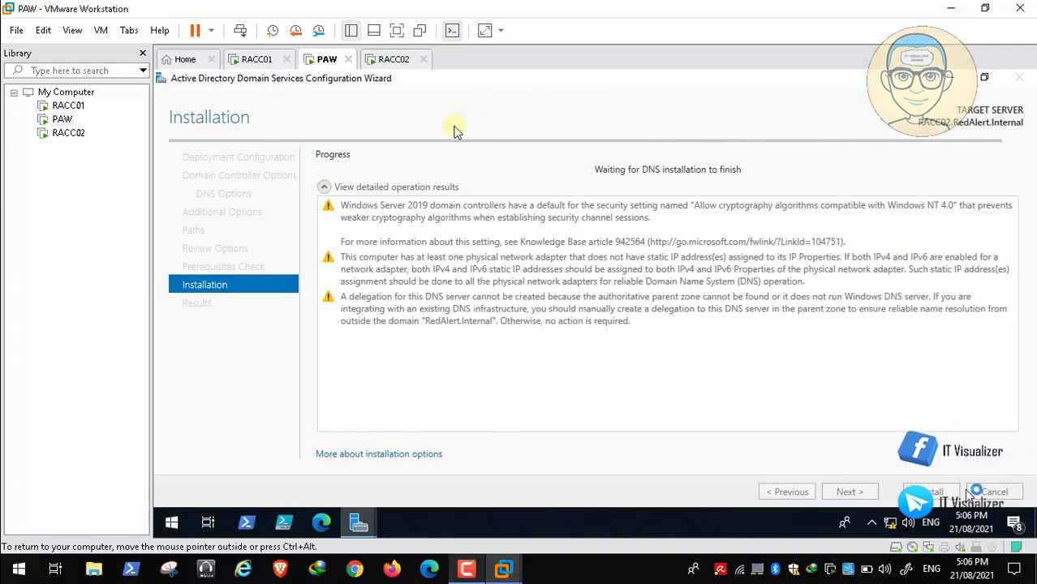
{"action": "left_click", "coordinate": [468, 570]}
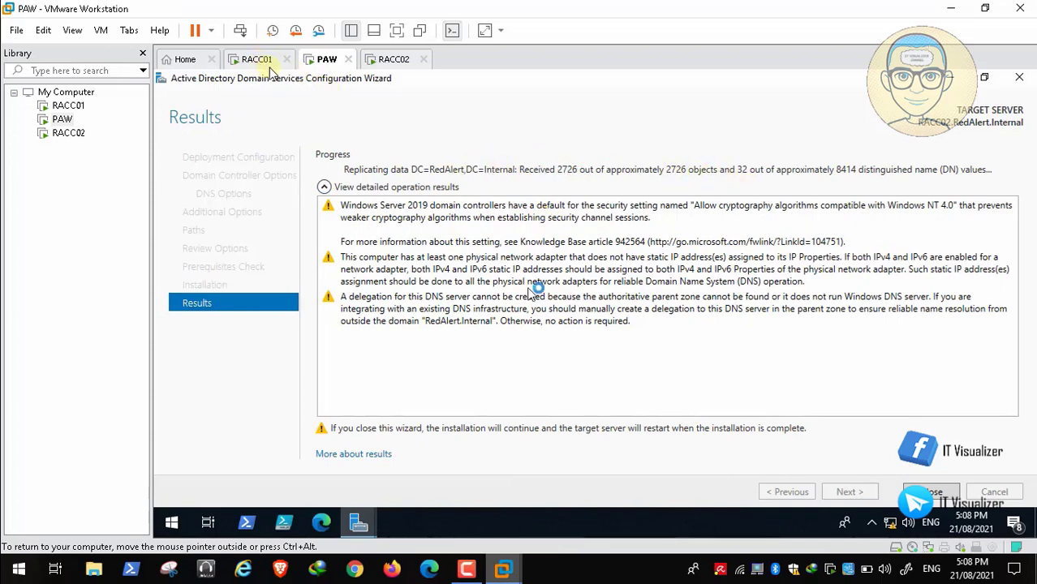
{"action": "left_click", "coordinate": [473, 571]}
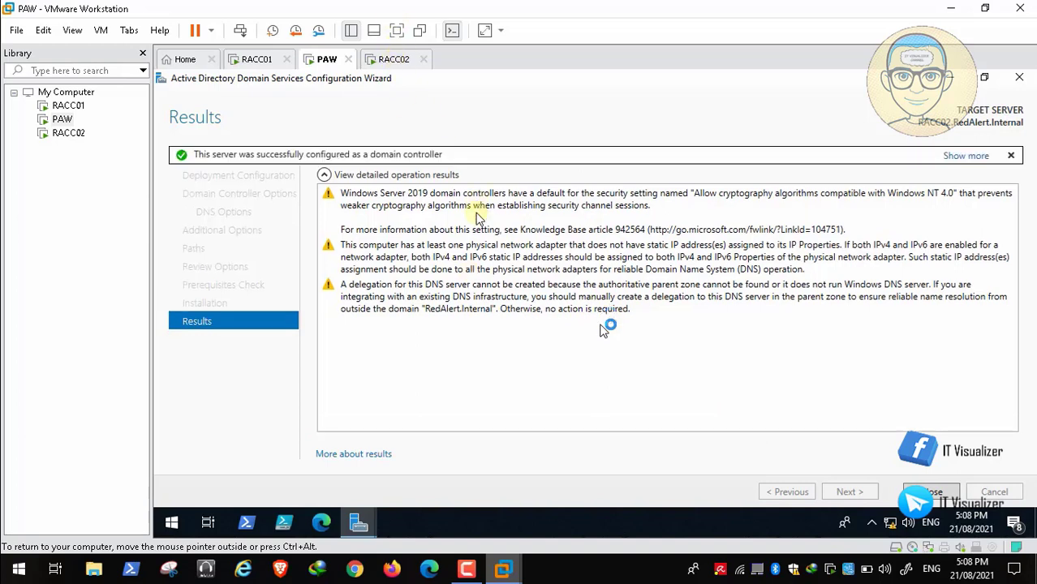
{"action": "left_click", "coordinate": [468, 570]}
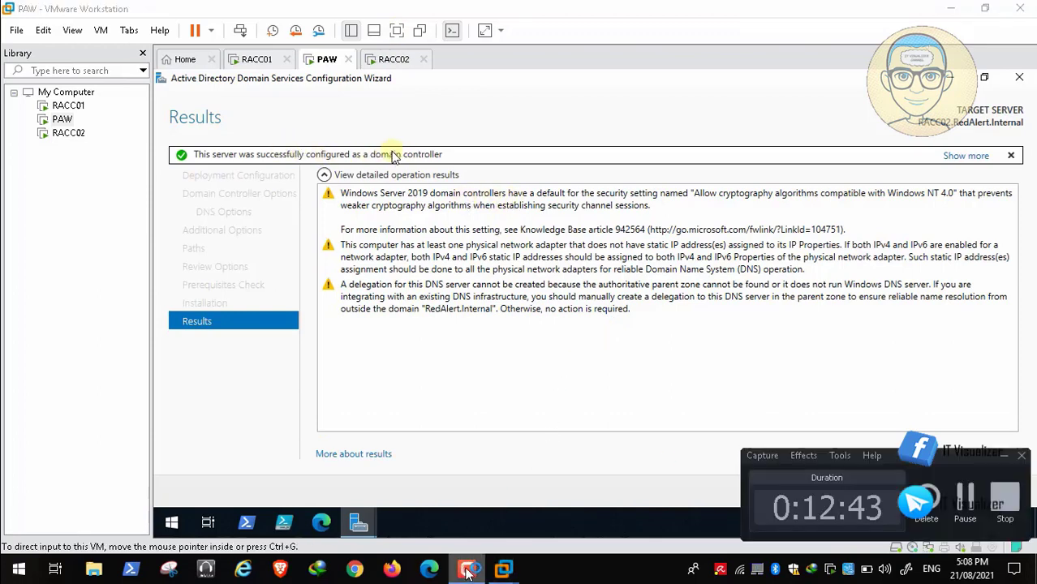
{"action": "left_click", "coordinate": [967, 495]}
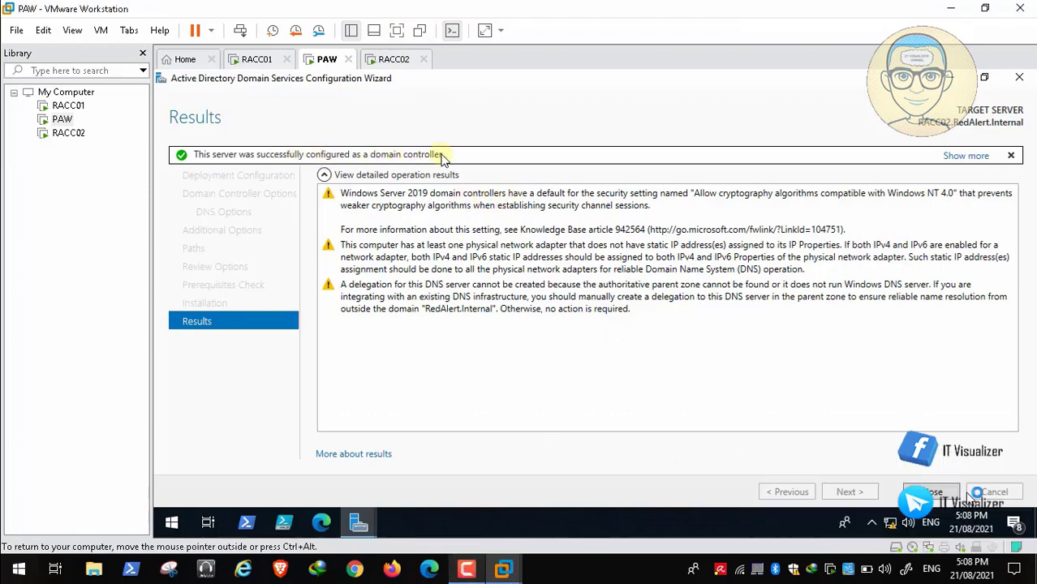
{"action": "left_click", "coordinate": [469, 570]}
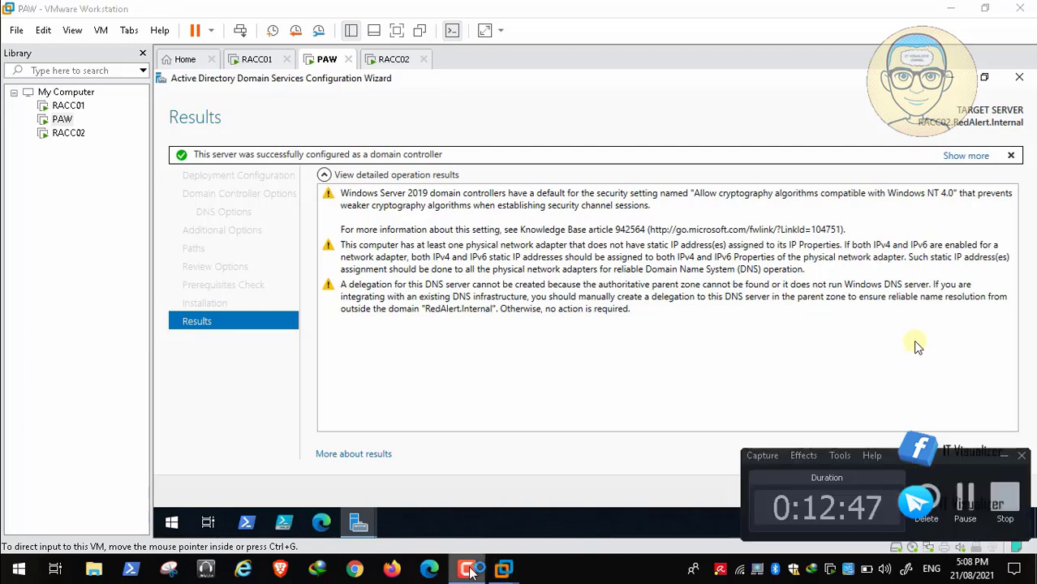
{"action": "left_click", "coordinate": [1012, 456]}
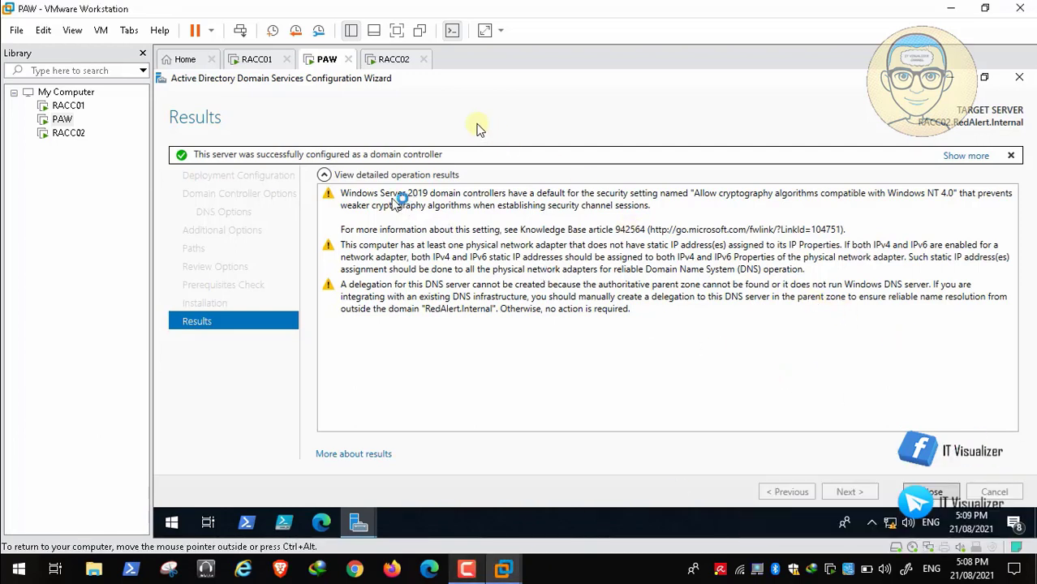
Close the promotion and Add Roles and Features wizards, then check RACC02's screen
{"action": "left_click", "coordinate": [948, 493]}
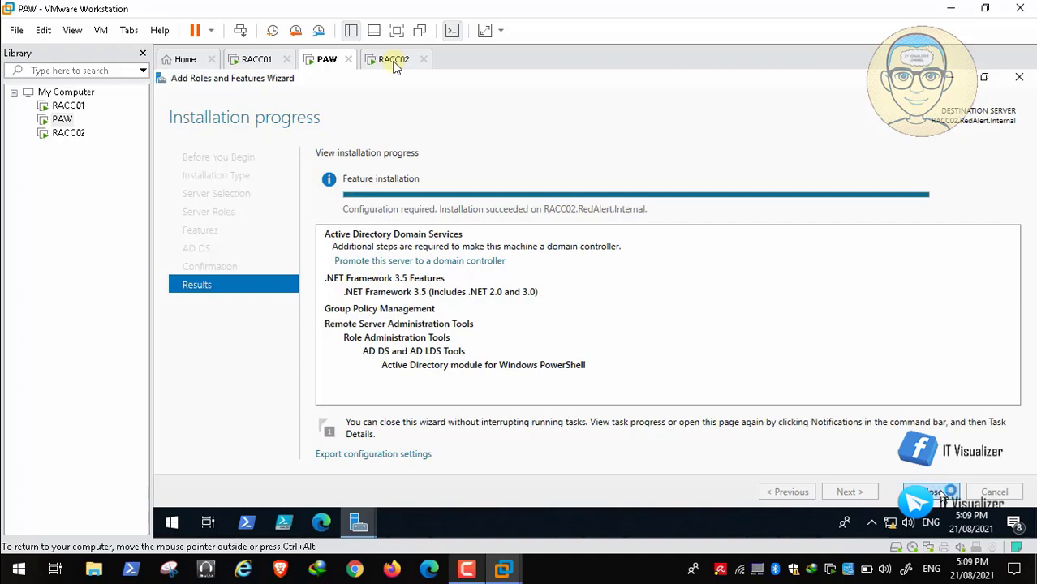
{"action": "left_click", "coordinate": [948, 494]}
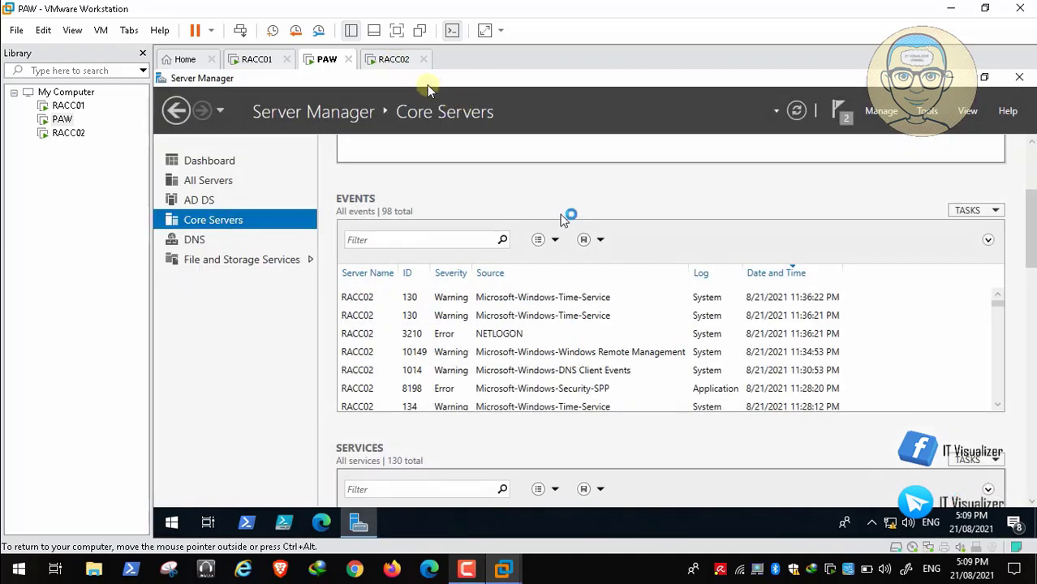
{"action": "left_click", "coordinate": [392, 60]}
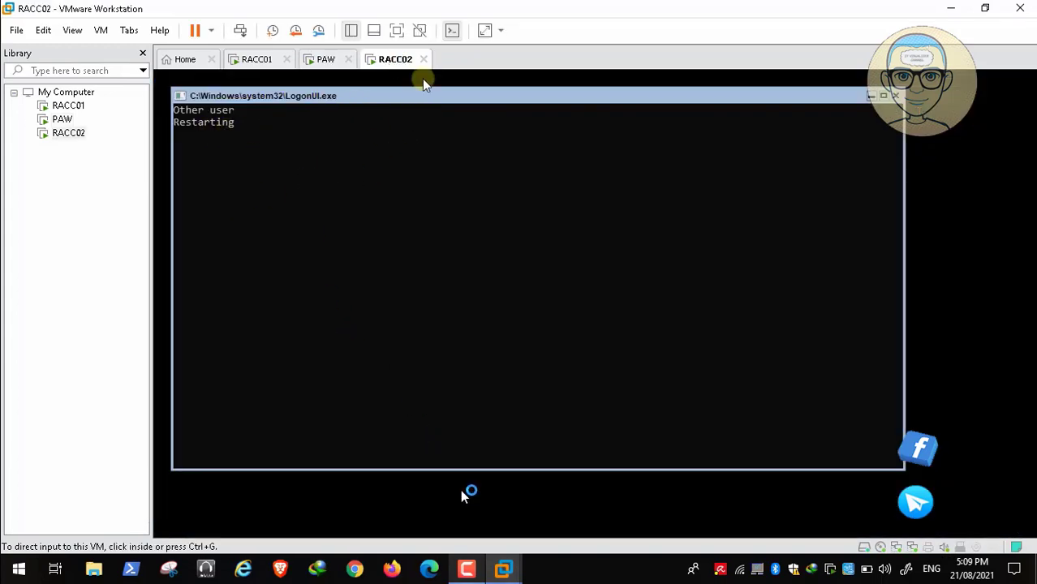
{"action": "left_click", "coordinate": [350, 103]}
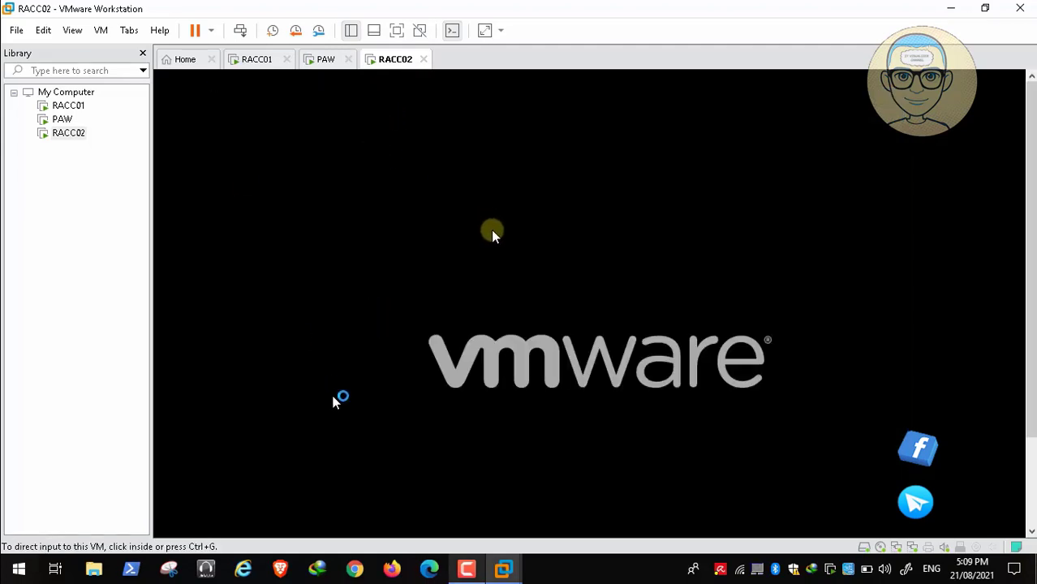
{"action": "left_click", "coordinate": [472, 575]}
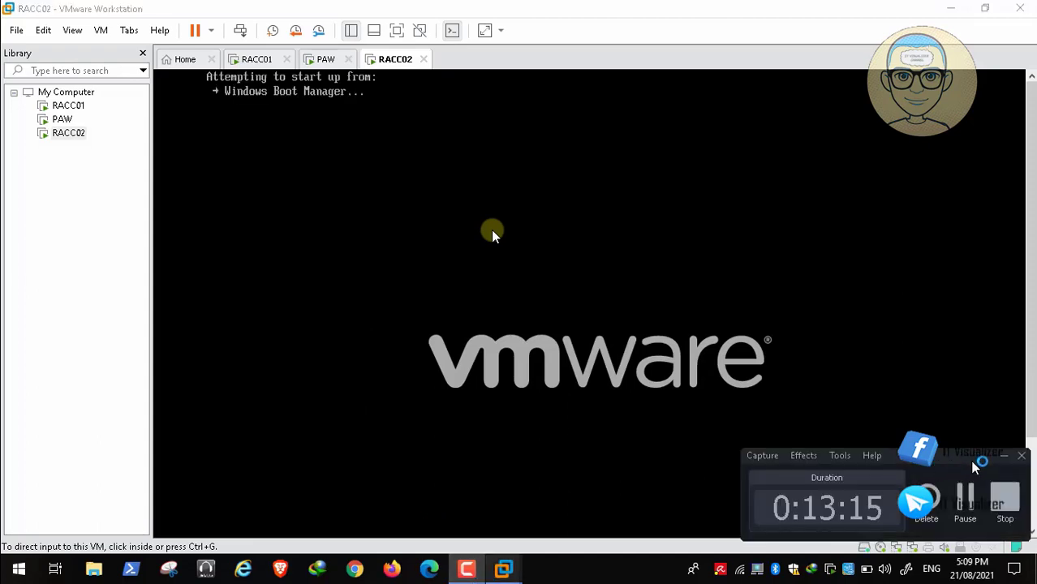
{"action": "left_click", "coordinate": [1001, 457]}
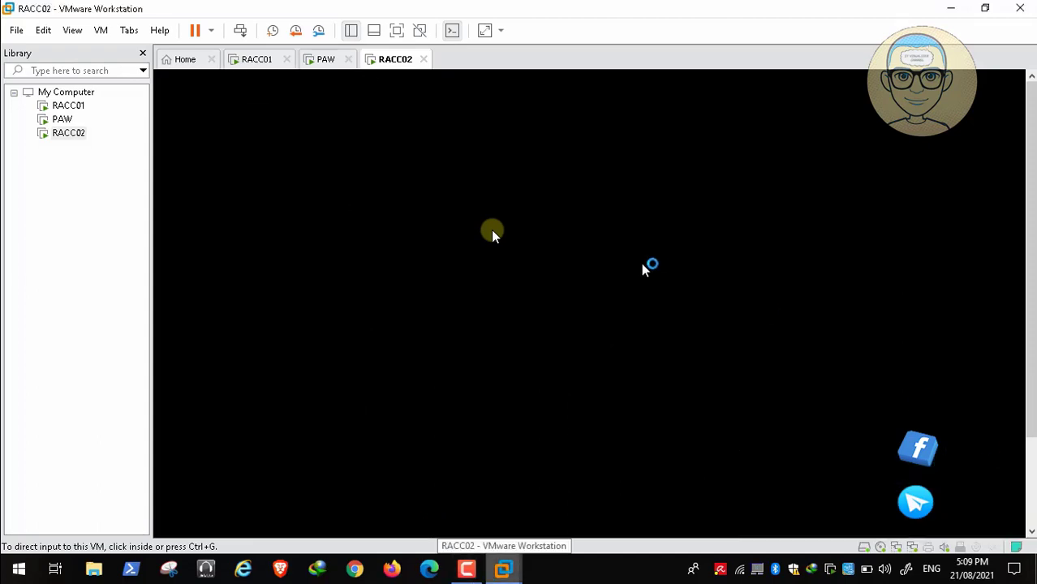
Check RACC01, then return to PAW's Server Manager showing both servers online
{"action": "left_click", "coordinate": [268, 61]}
{"action": "left_click", "coordinate": [326, 59]}
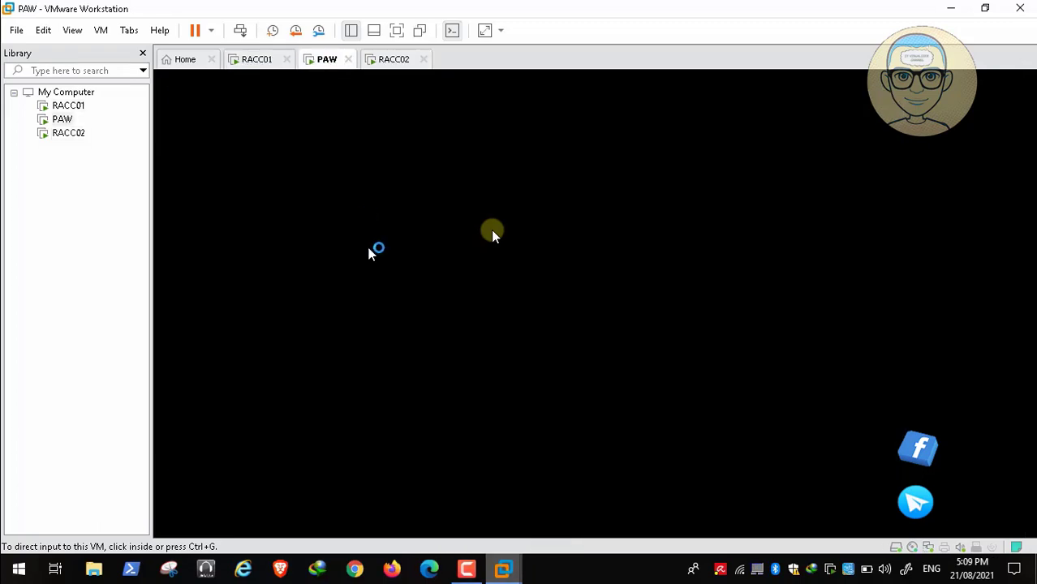
{"action": "left_click", "coordinate": [491, 229]}
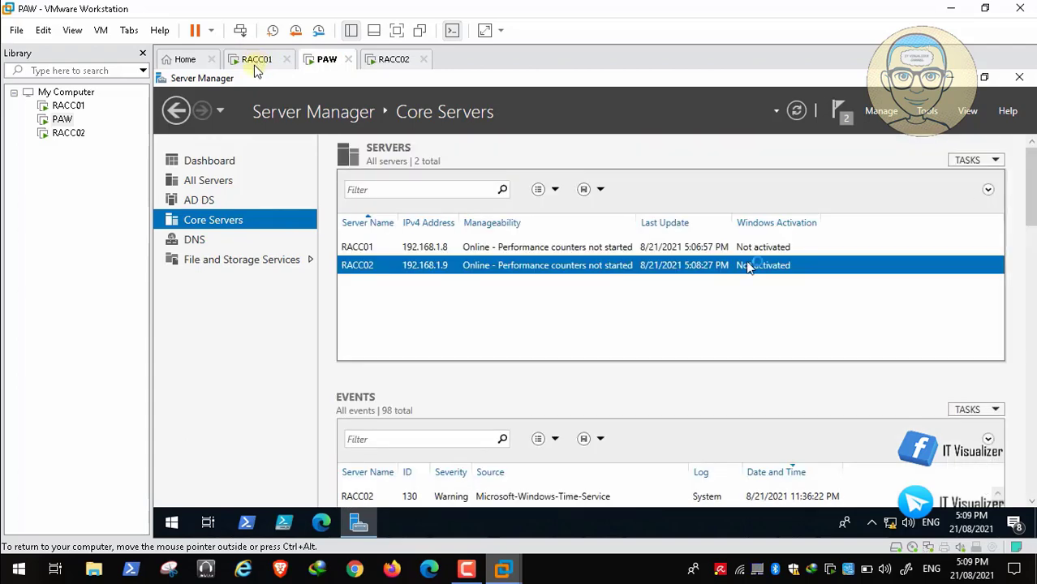
View the Core Servers actions for RACC02 and RACC01, then watch RACC02 boot
{"action": "right_click", "coordinate": [361, 265]}
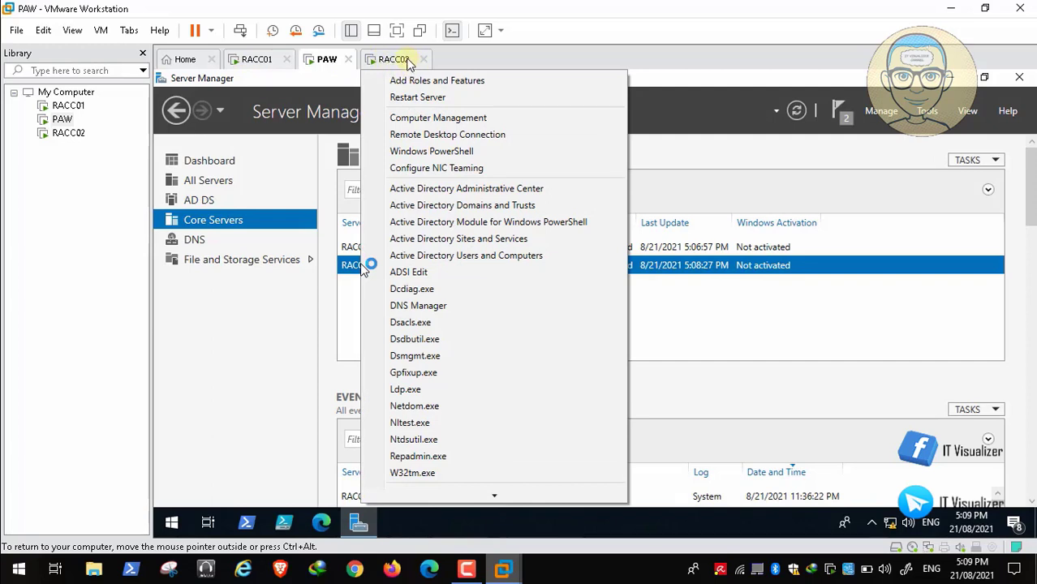
{"action": "left_click", "coordinate": [287, 305]}
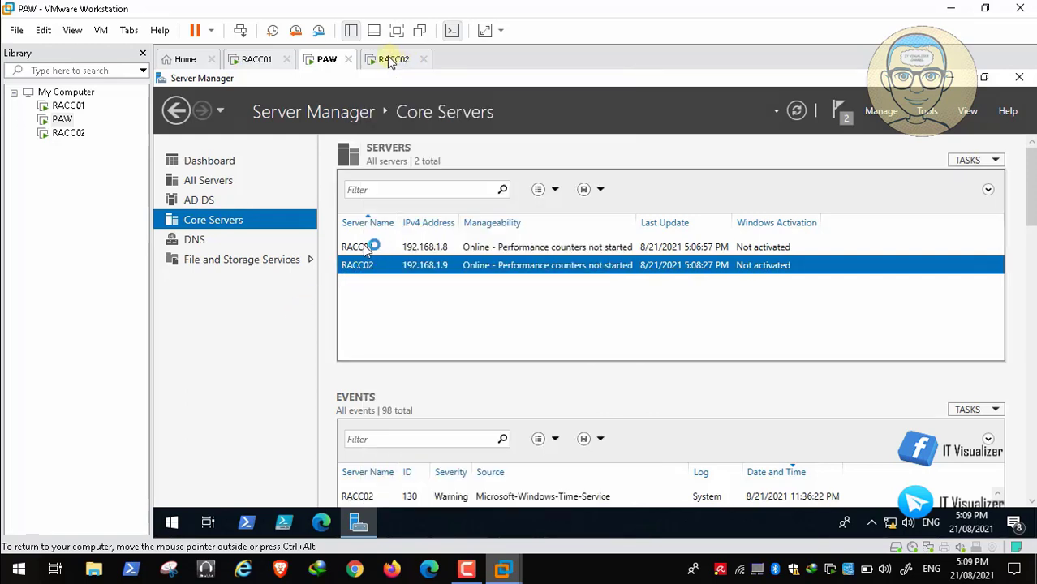
{"action": "right_click", "coordinate": [366, 248]}
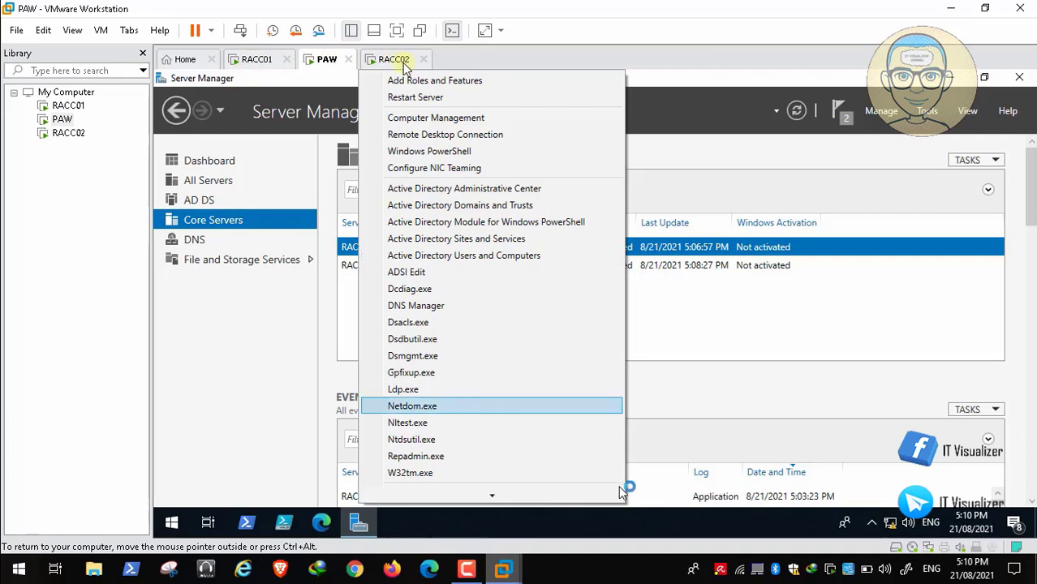
{"action": "mouse_move", "coordinate": [529, 499]}
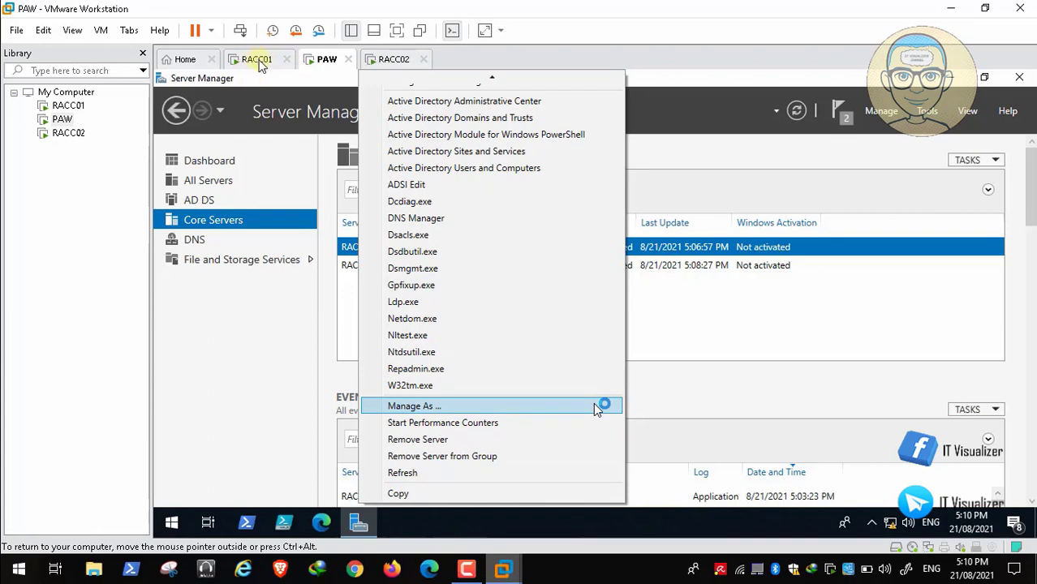
{"action": "left_click", "coordinate": [206, 398]}
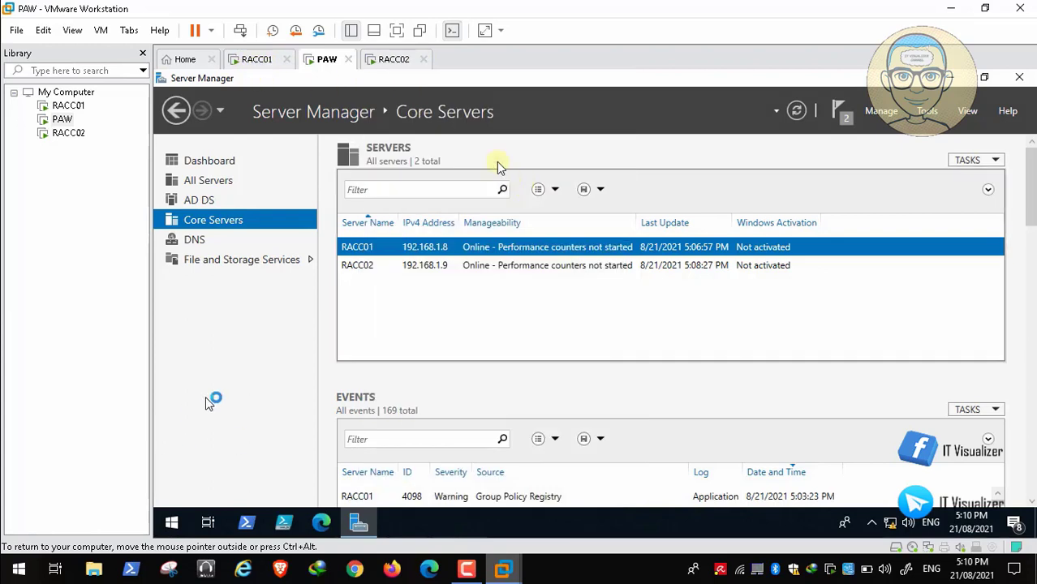
{"action": "left_click", "coordinate": [393, 60]}
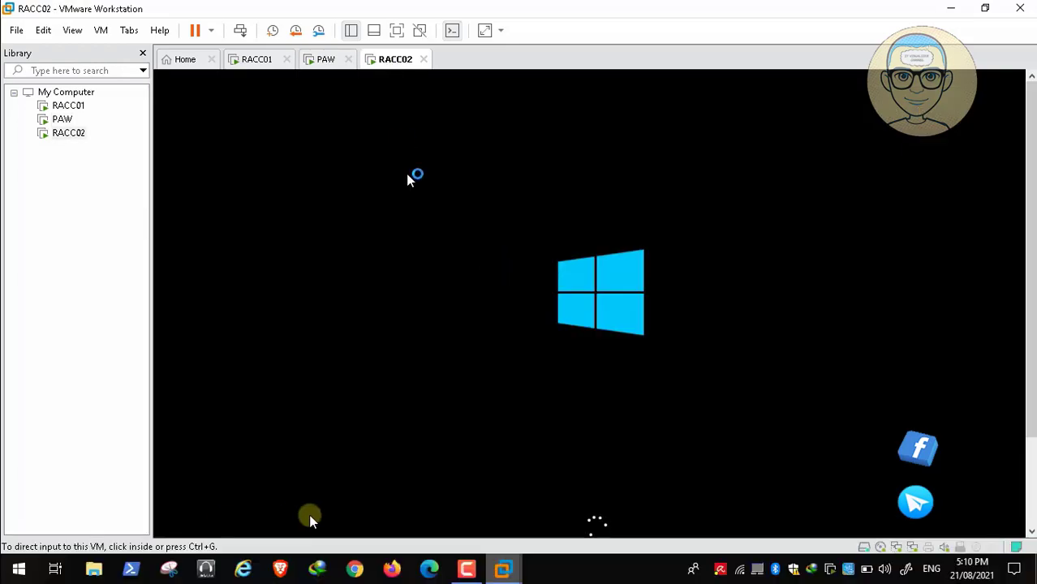
Back on PAW, close Server Manager to reveal the desktop
{"action": "mouse_move", "coordinate": [277, 533]}
{"action": "left_click", "coordinate": [272, 535]}
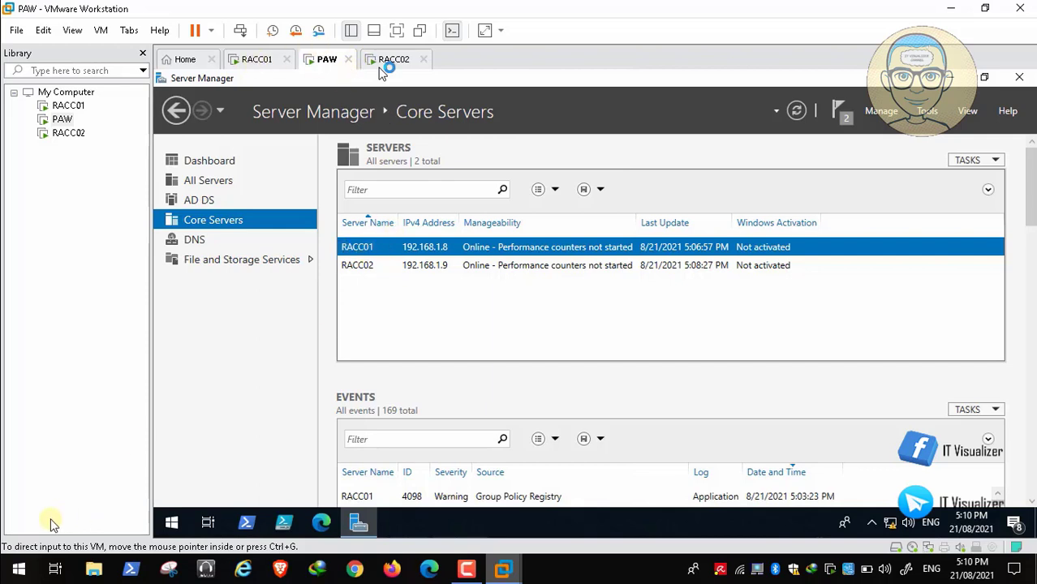
{"action": "left_click", "coordinate": [17, 555]}
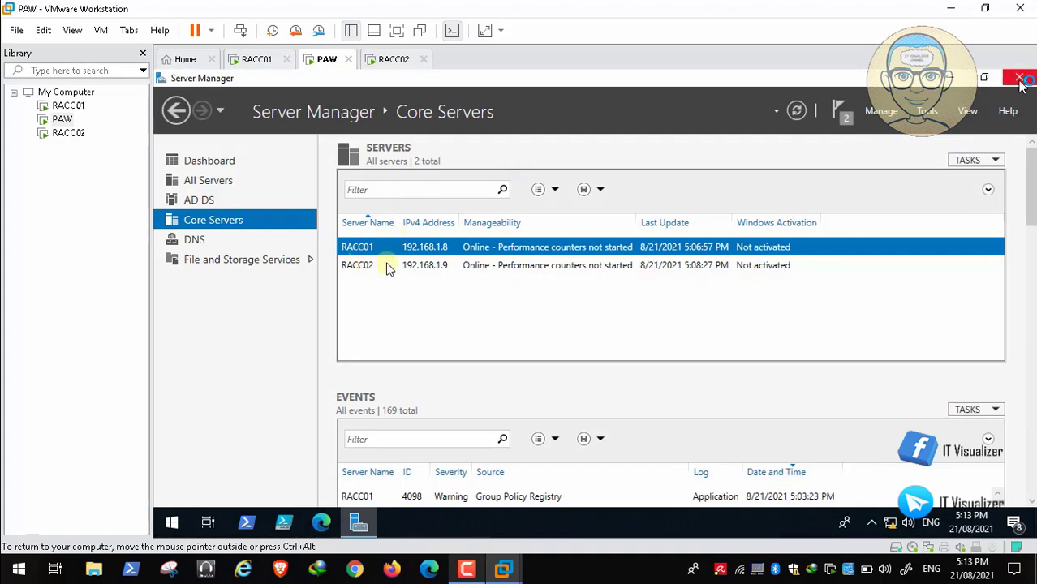
{"action": "left_click", "coordinate": [1020, 78]}
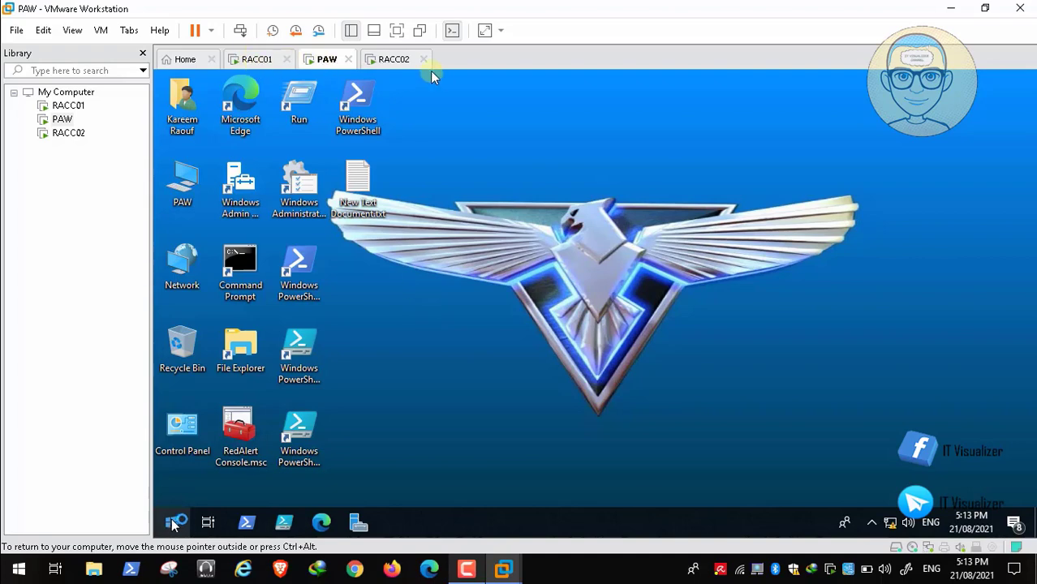
Open \\RACC01\c$ in File Explorer through the Run prompt
{"action": "key", "text": "super+x"}
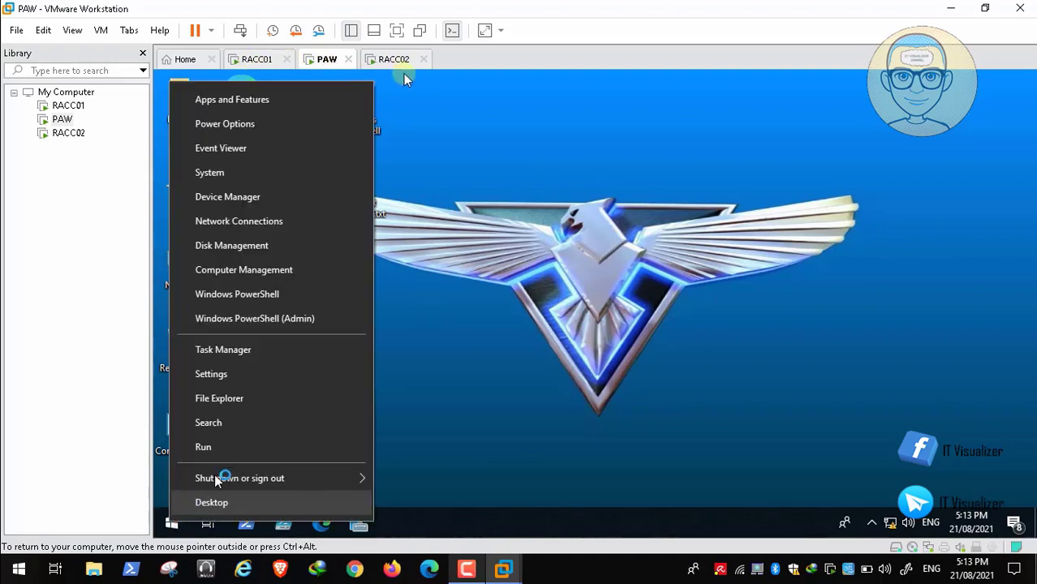
{"action": "left_click", "coordinate": [218, 447]}
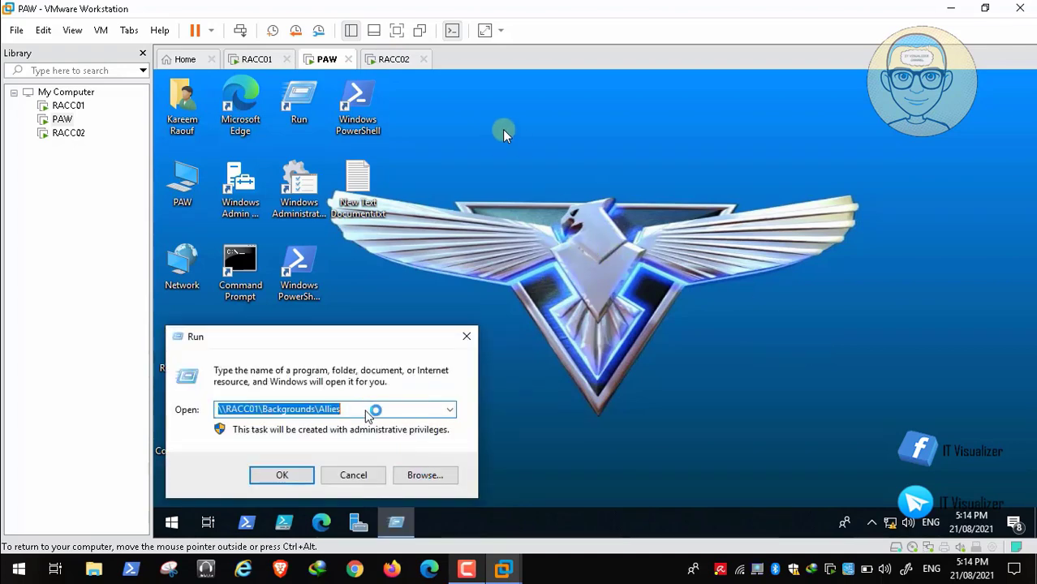
{"action": "left_click", "coordinate": [363, 413]}
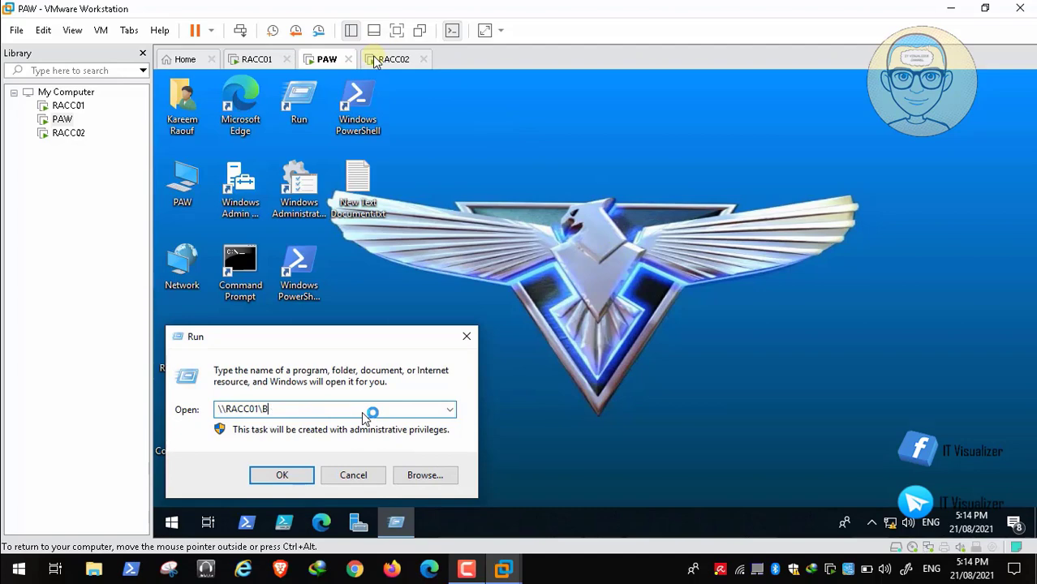
{"action": "key", "text": "BackSpace"}
{"action": "type", "text": "c$"}
{"action": "left_click", "coordinate": [284, 475]}
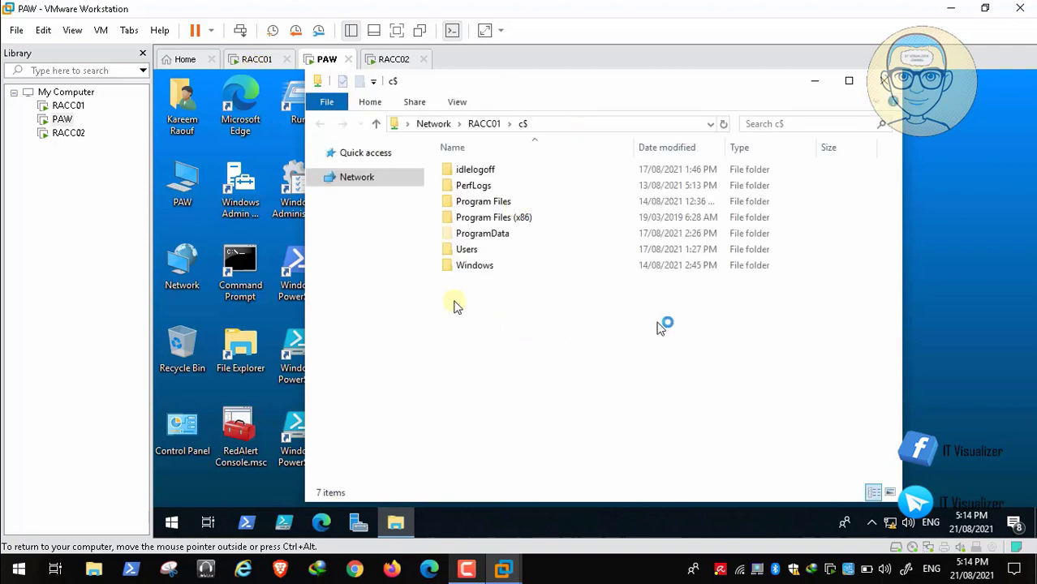
Copy the idlelogoff folder from RACC01's c$ share
{"action": "left_click", "coordinate": [481, 174]}
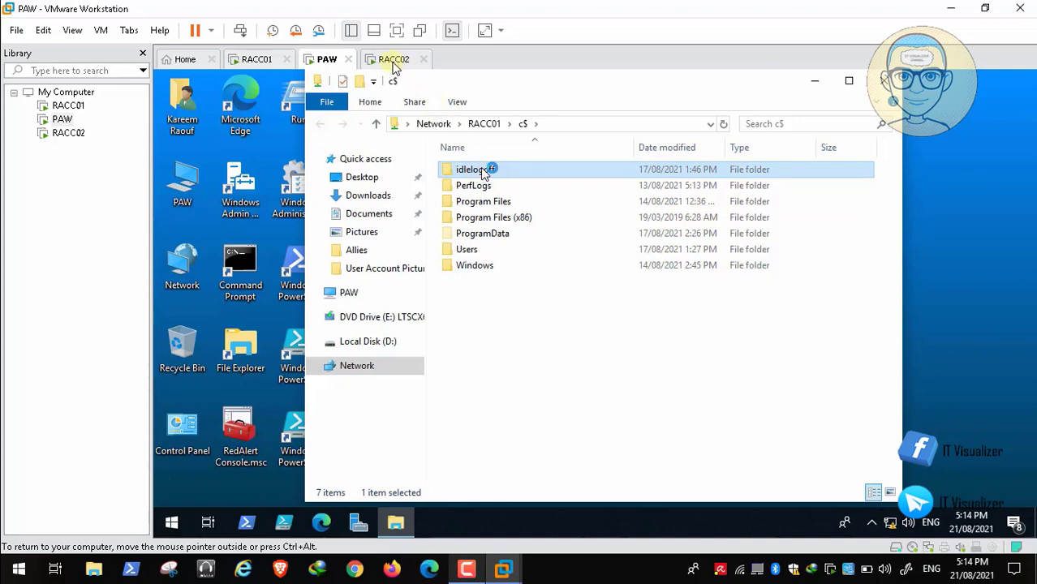
{"action": "right_click", "coordinate": [483, 172]}
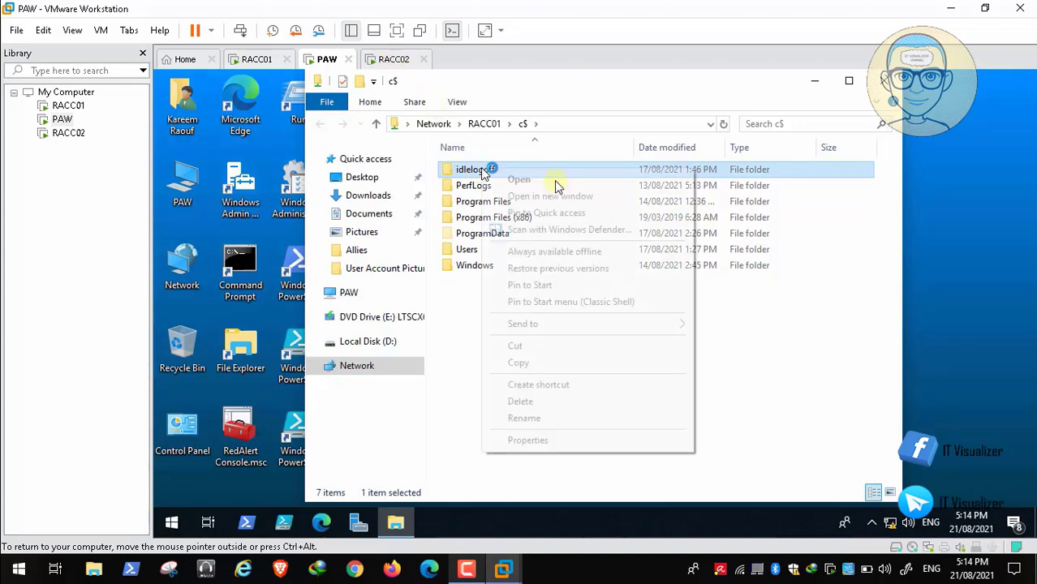
{"action": "left_click", "coordinate": [535, 362]}
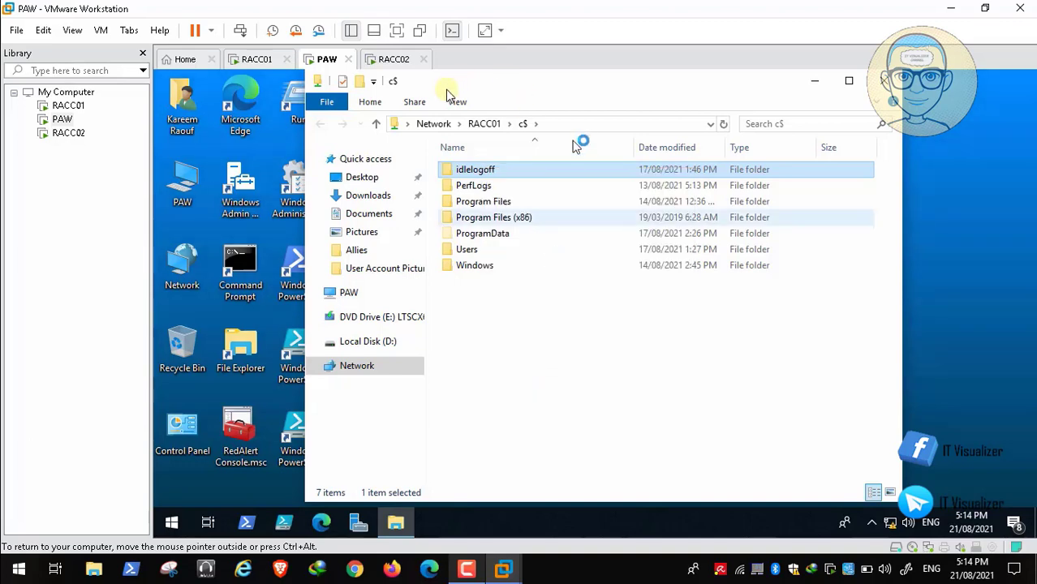
Paste idlelogoff into \\RACC02\c$ and close File Explorer
{"action": "left_click", "coordinate": [577, 123]}
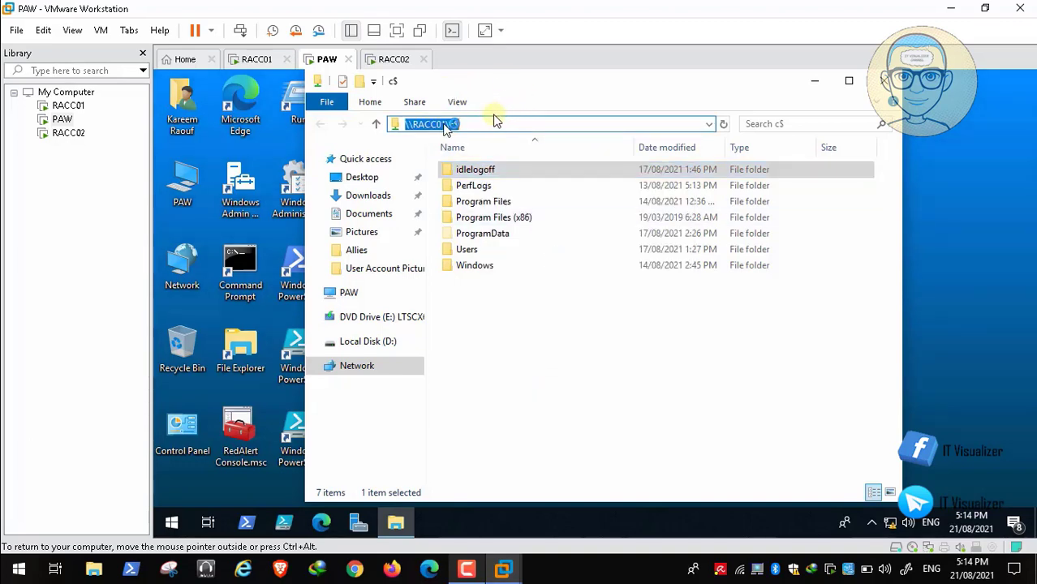
{"action": "left_click", "coordinate": [445, 125]}
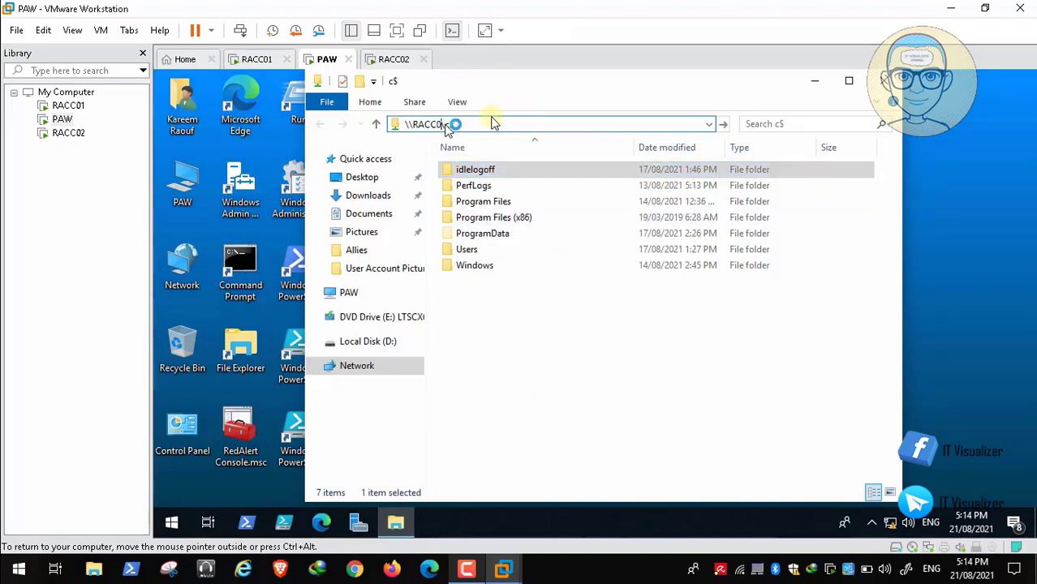
{"action": "type", "text": "2"}
{"action": "key", "text": "Return"}
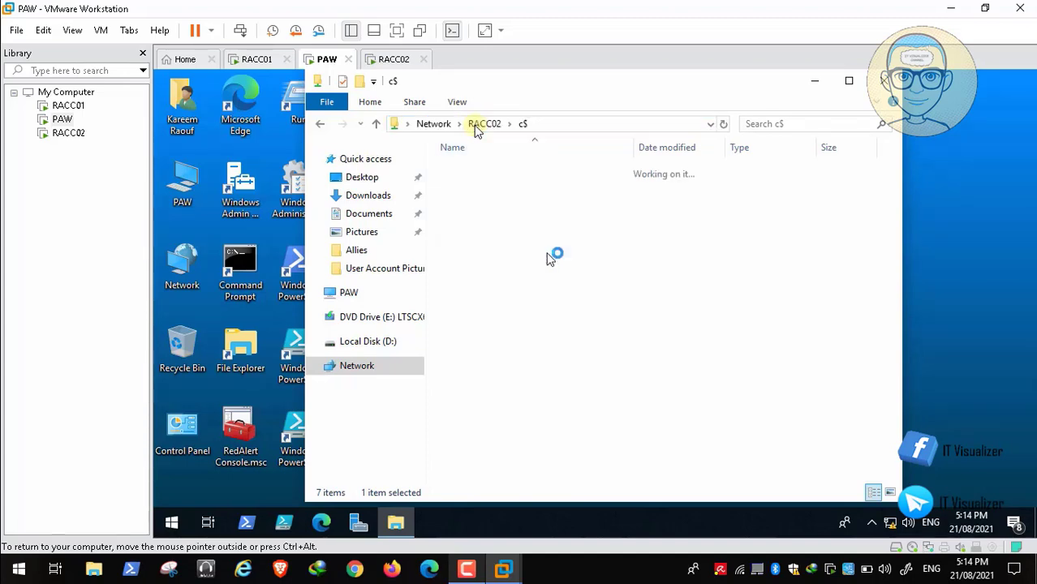
{"action": "right_click", "coordinate": [510, 298]}
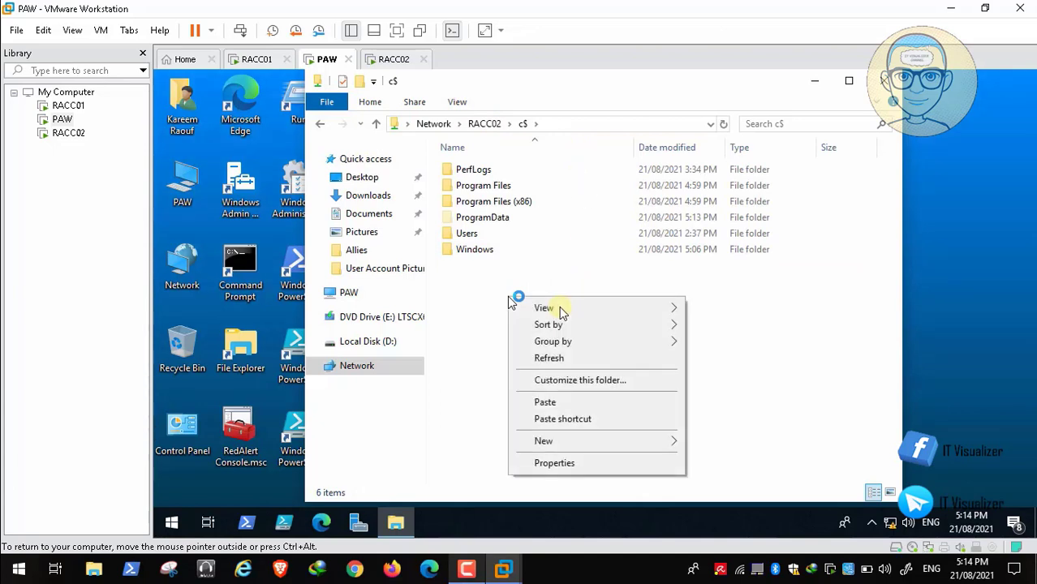
{"action": "left_click", "coordinate": [557, 400]}
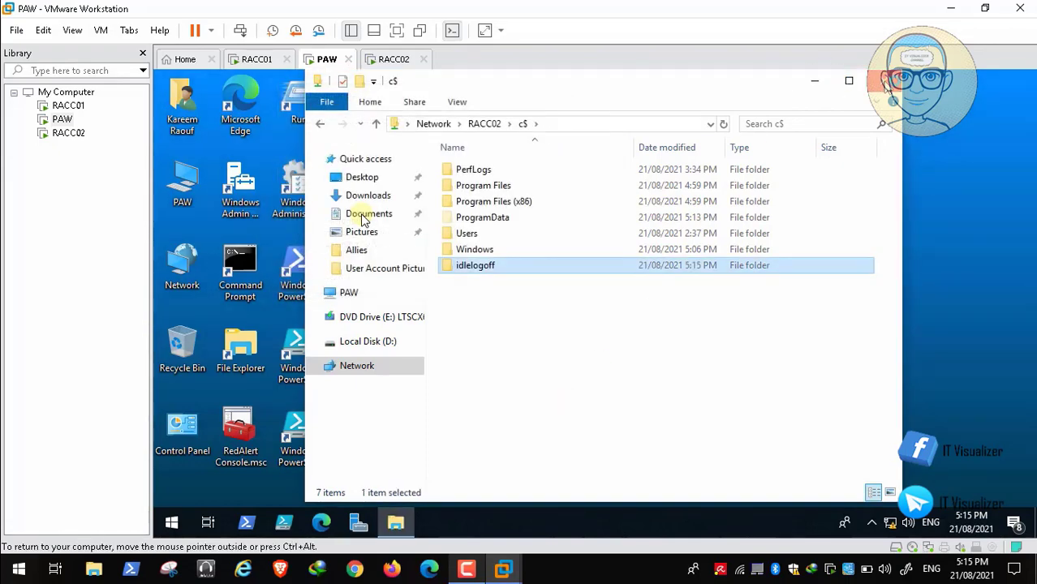
{"action": "left_click", "coordinate": [883, 81]}
Sign in to RACC02 as another user with the domain admin account
{"action": "left_click", "coordinate": [410, 62]}
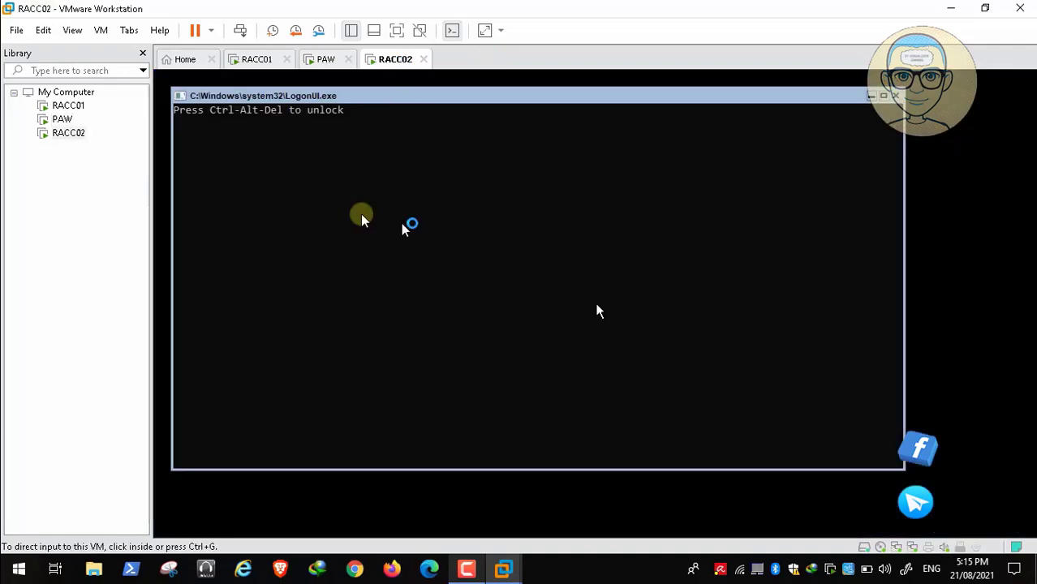
{"action": "left_click", "coordinate": [241, 31]}
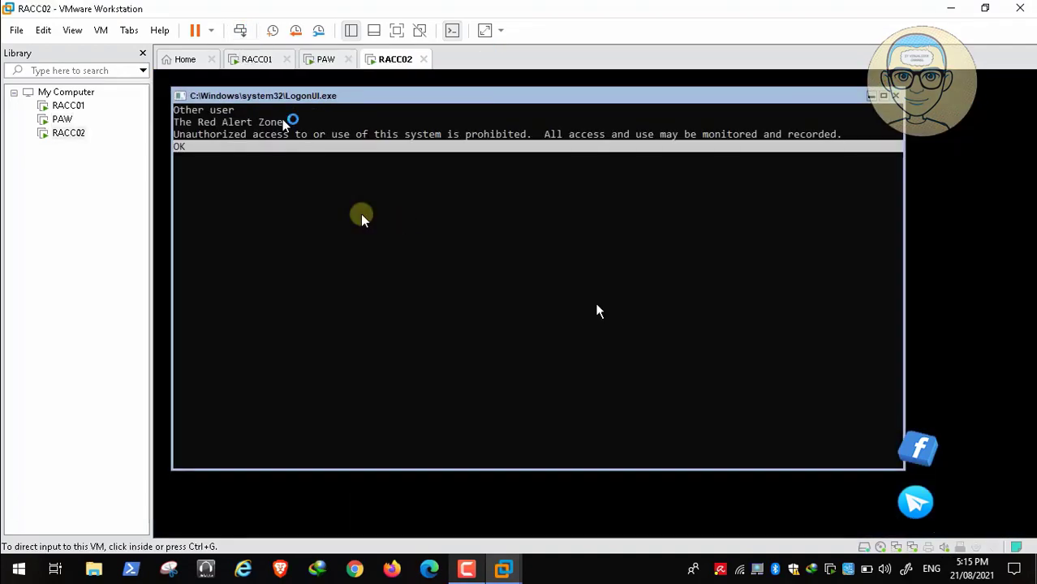
{"action": "left_click", "coordinate": [284, 149]}
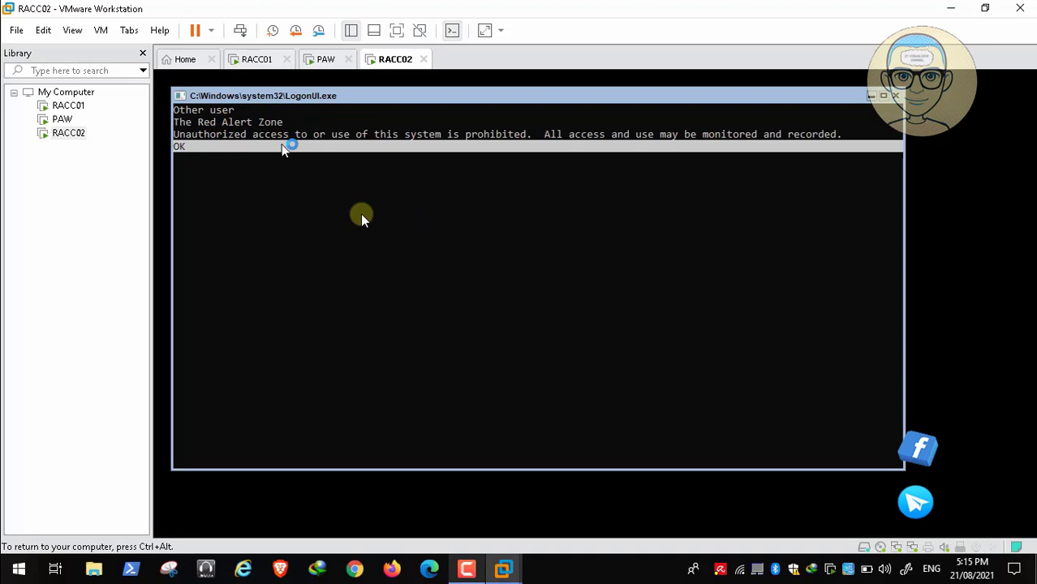
{"action": "type", "text": "kraouf"}
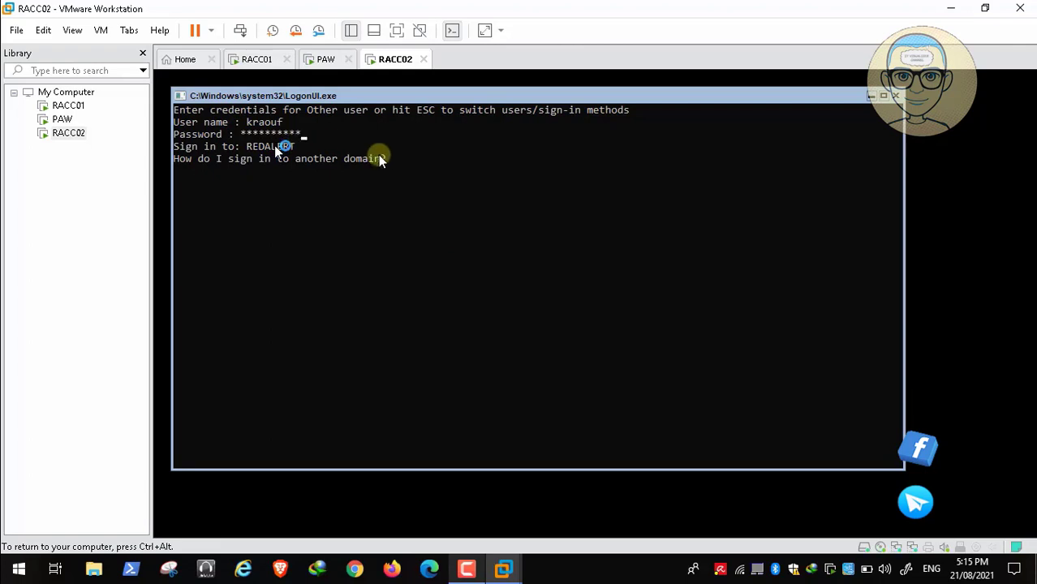
{"action": "key", "text": "Return"}
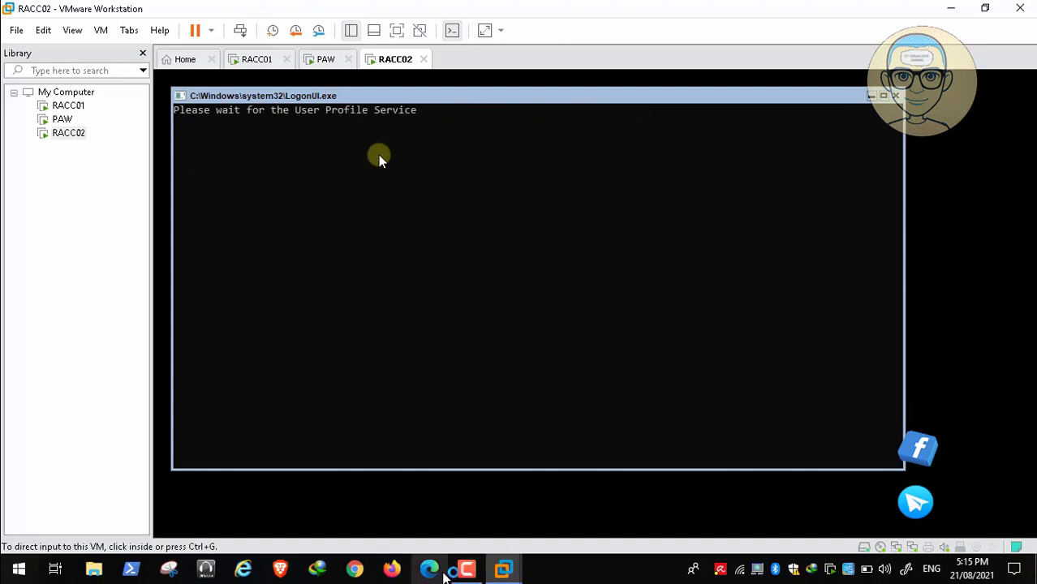
Run whoami in a command prompt to confirm the redalert identity, then return to PAW
{"action": "left_click", "coordinate": [467, 571]}
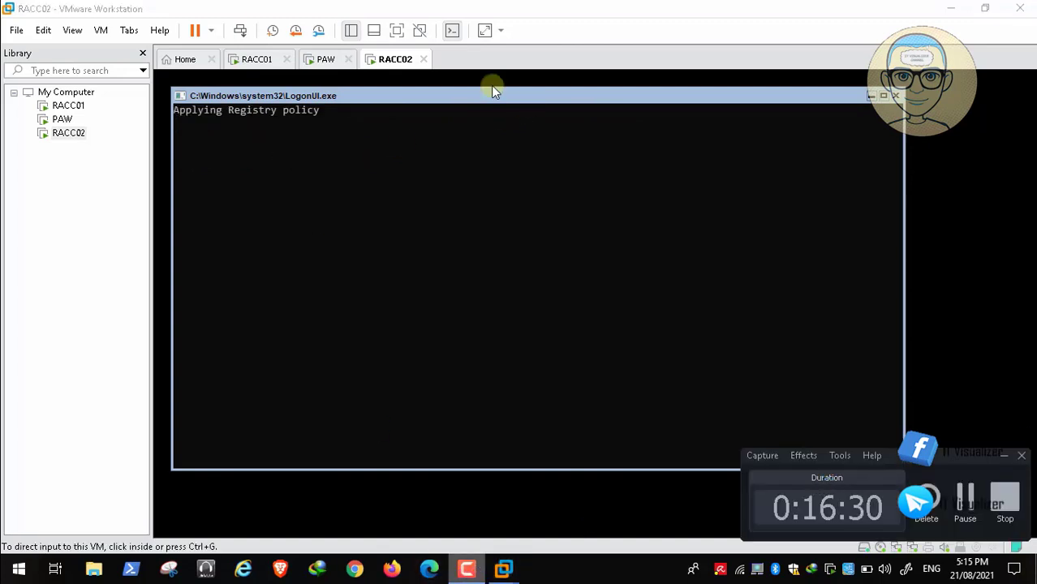
{"action": "left_click", "coordinate": [393, 64]}
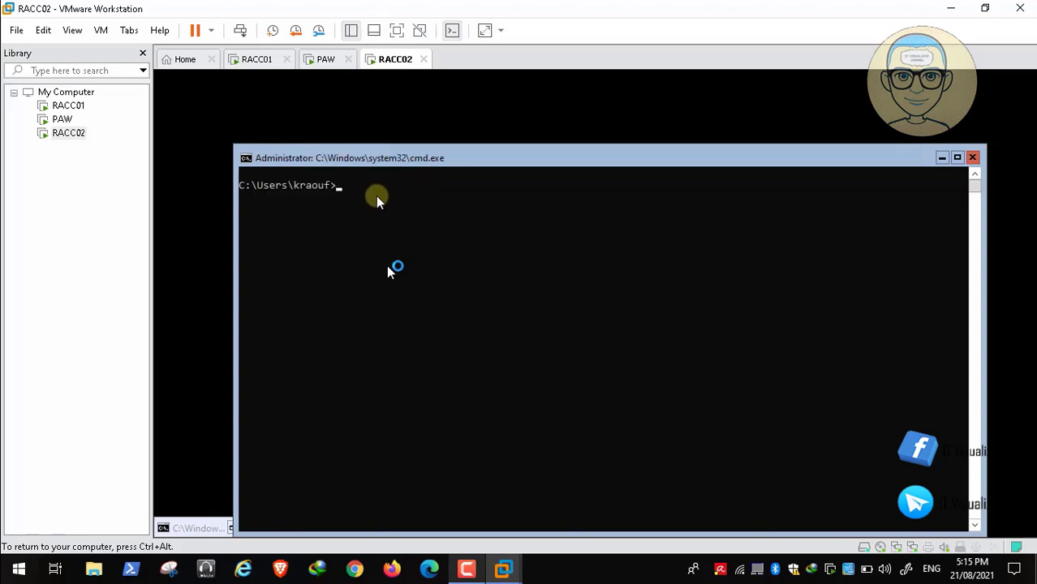
{"action": "type", "text": "who"}
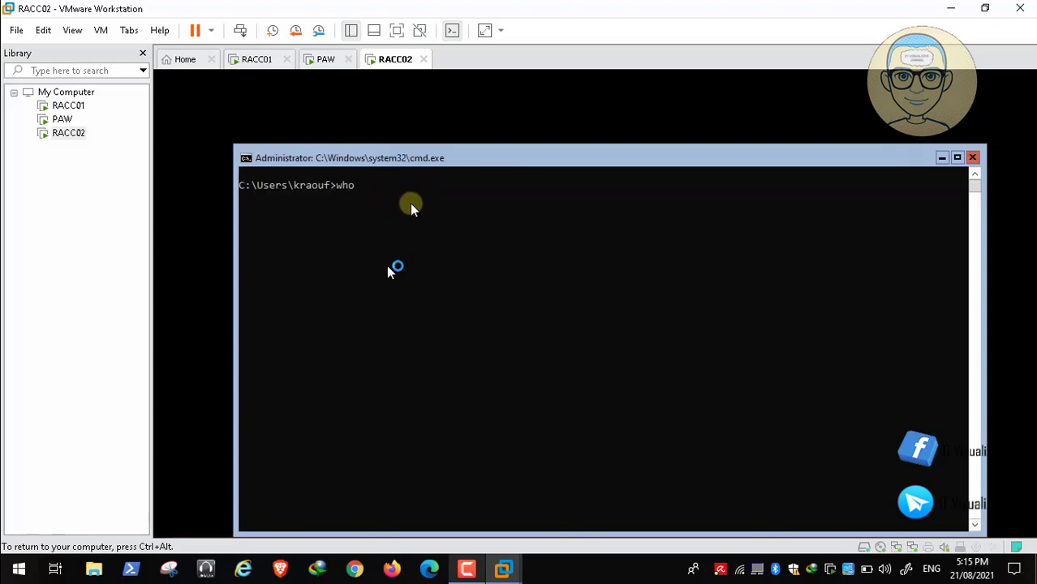
{"action": "type", "text": "ami"}
{"action": "key", "text": "Return"}
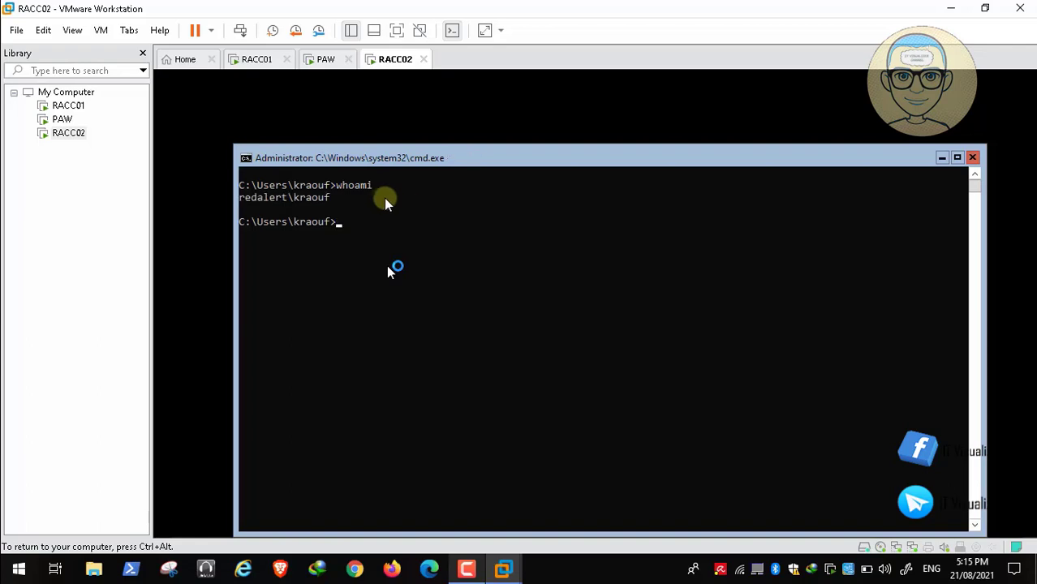
{"action": "left_click", "coordinate": [325, 60]}
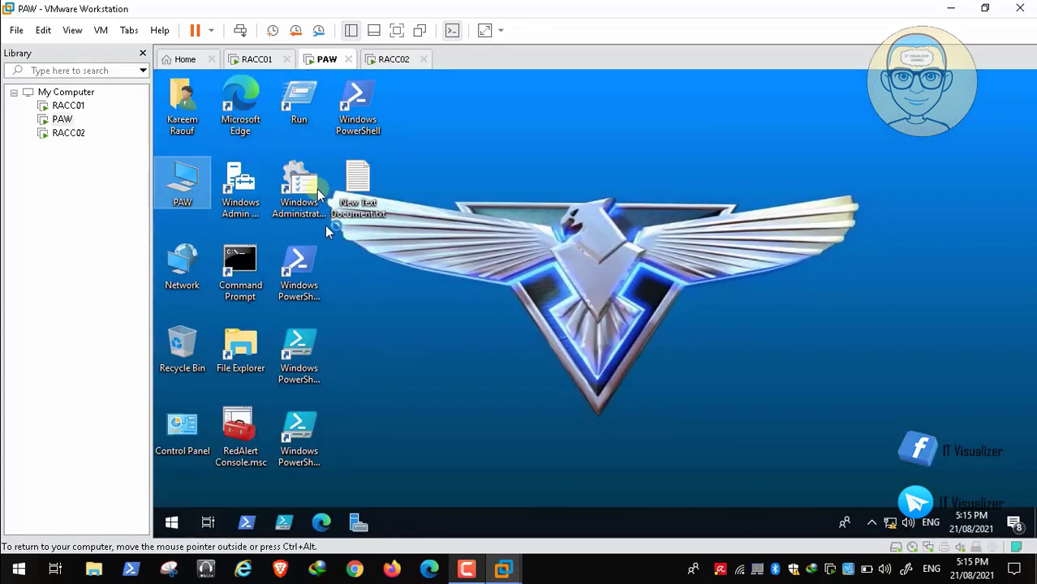
Launch Windows Admin Center, dismiss the extension catalog error, and begin adding a connection
{"action": "left_click", "coordinate": [243, 191]}
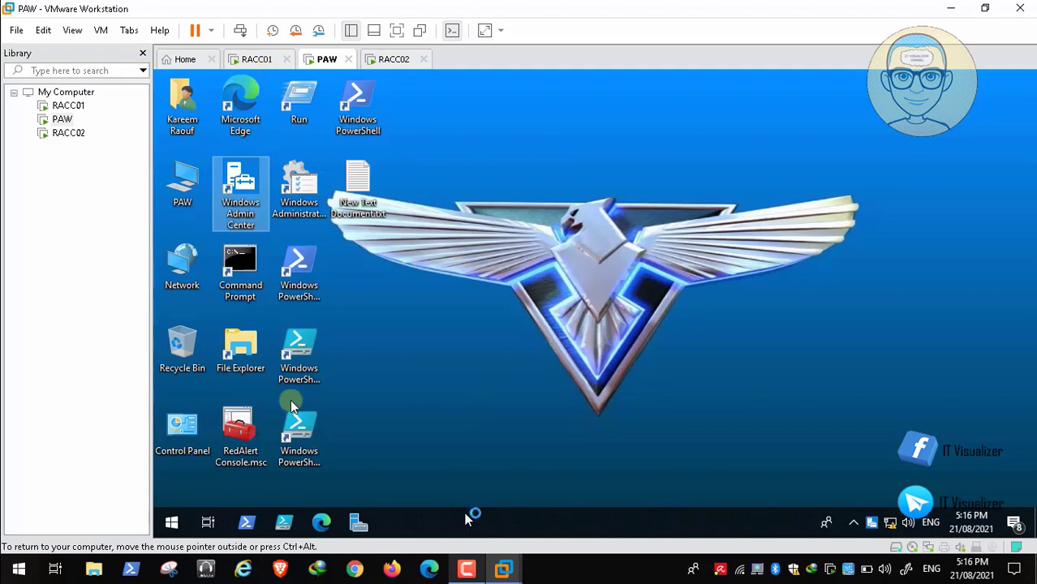
{"action": "left_click", "coordinate": [467, 568]}
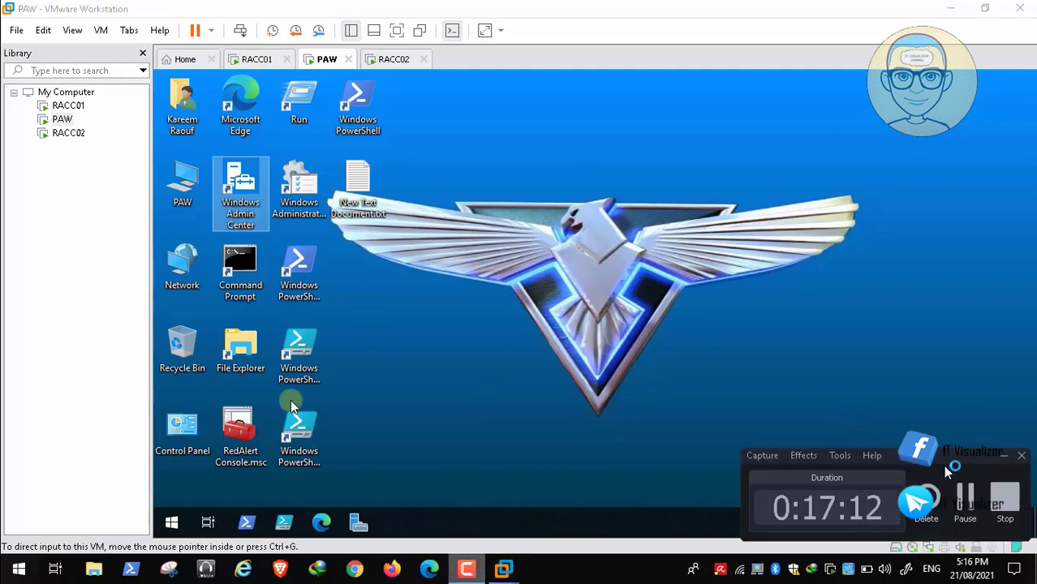
{"action": "left_click", "coordinate": [964, 497]}
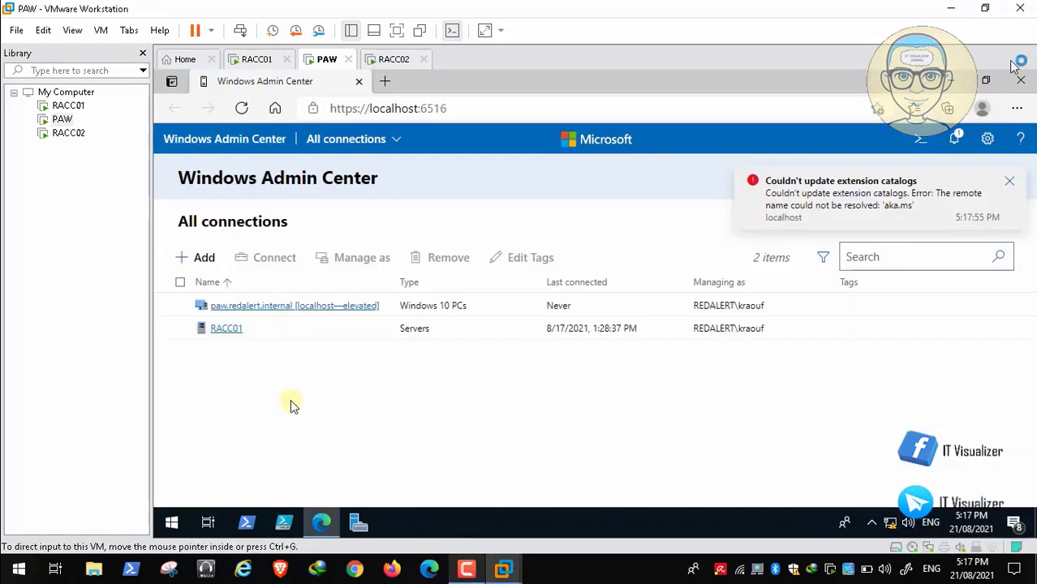
{"action": "left_click", "coordinate": [1010, 182]}
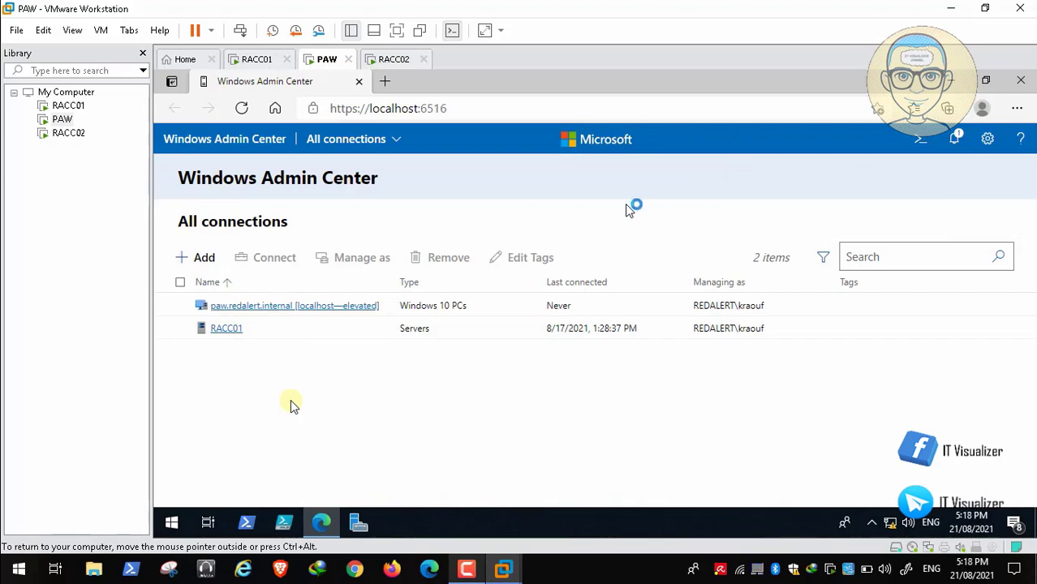
{"action": "left_click", "coordinate": [199, 258]}
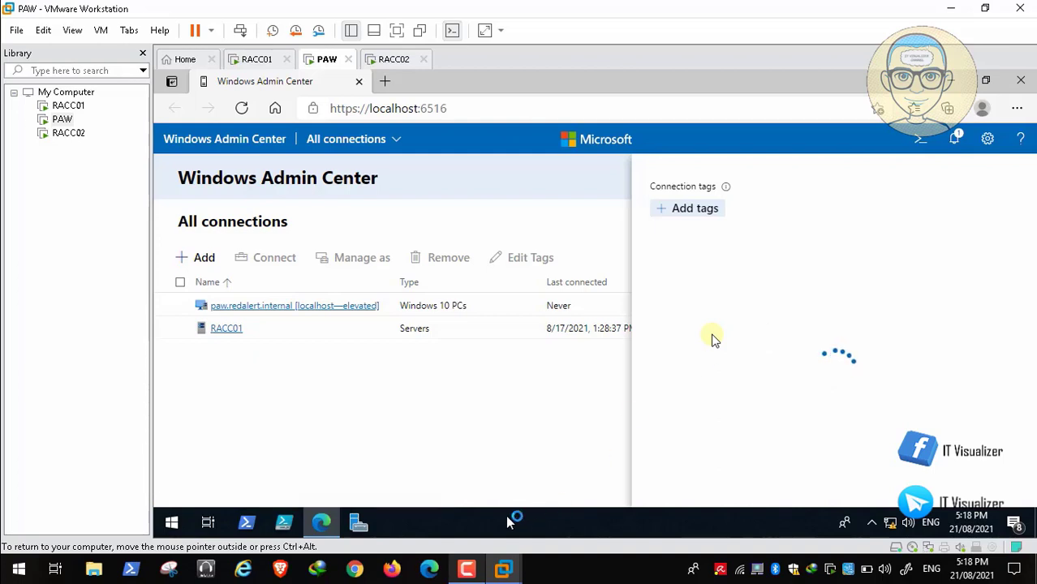
Add server RACC02, with its name kept exactly as entered, to All connections
{"action": "left_click", "coordinate": [475, 564]}
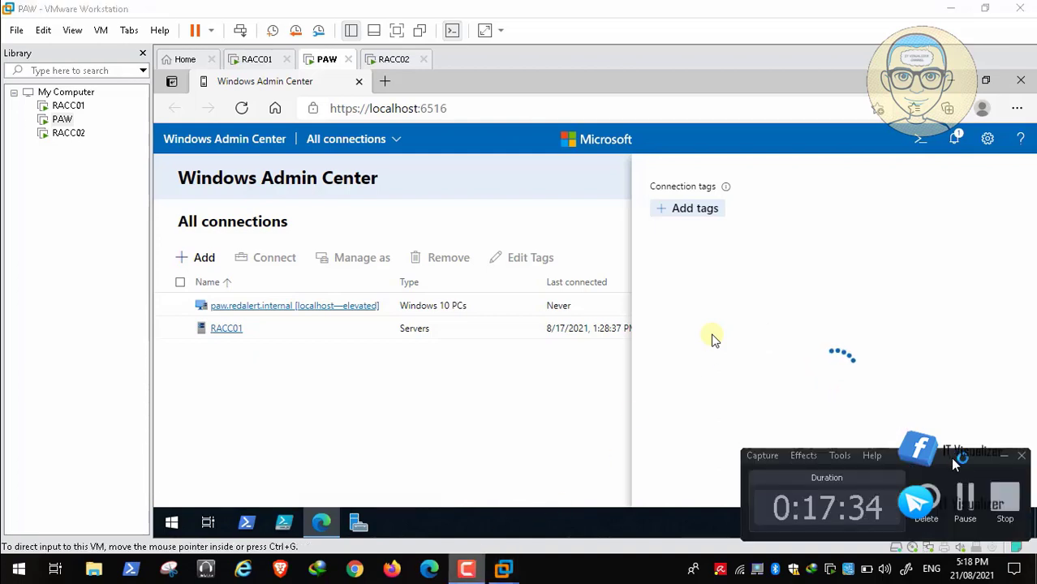
{"action": "left_click", "coordinate": [711, 334]}
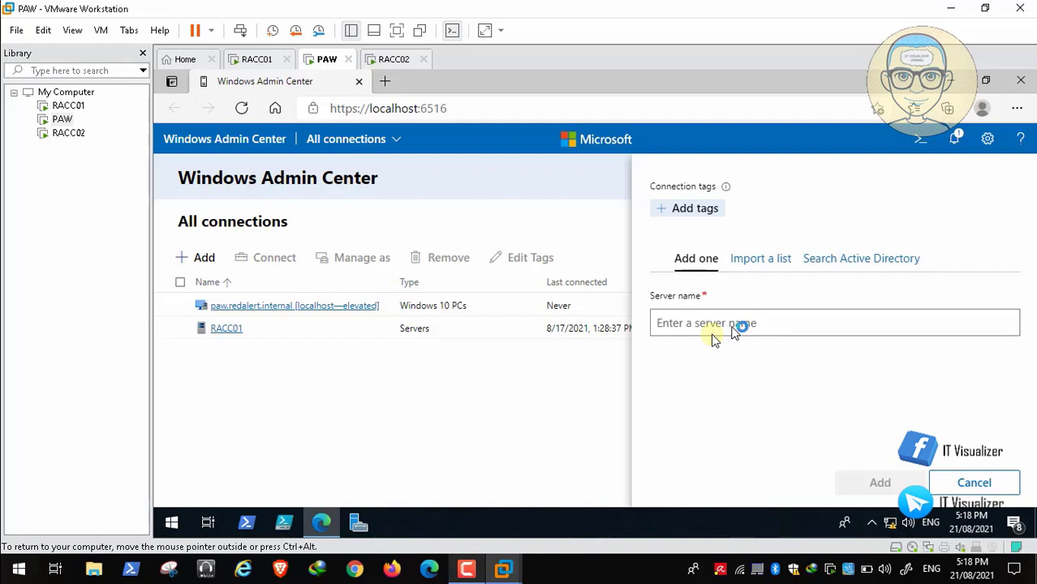
{"action": "left_click", "coordinate": [712, 333]}
{"action": "type", "text": "RACC02"}
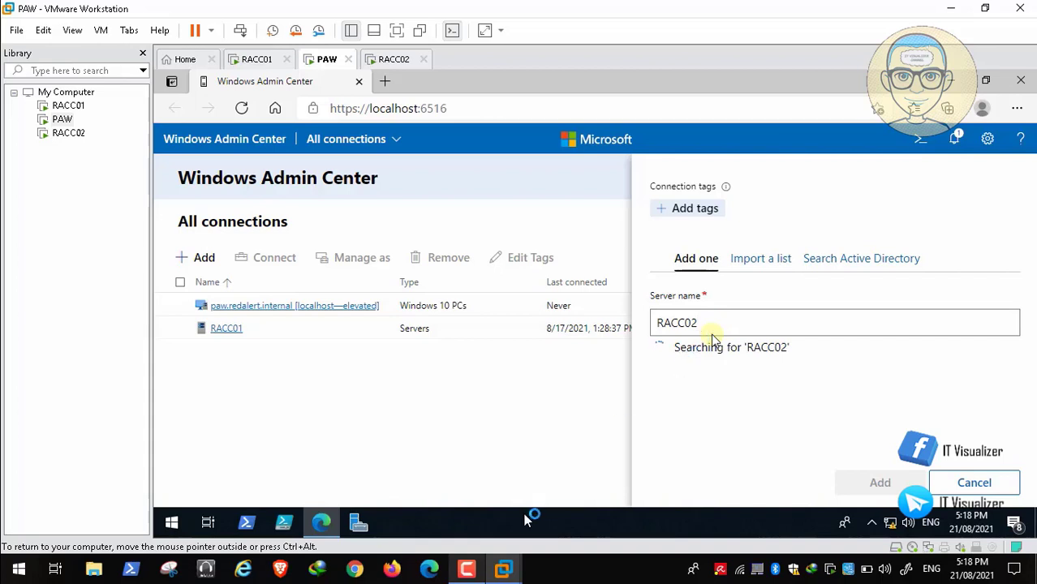
{"action": "left_click", "coordinate": [468, 577]}
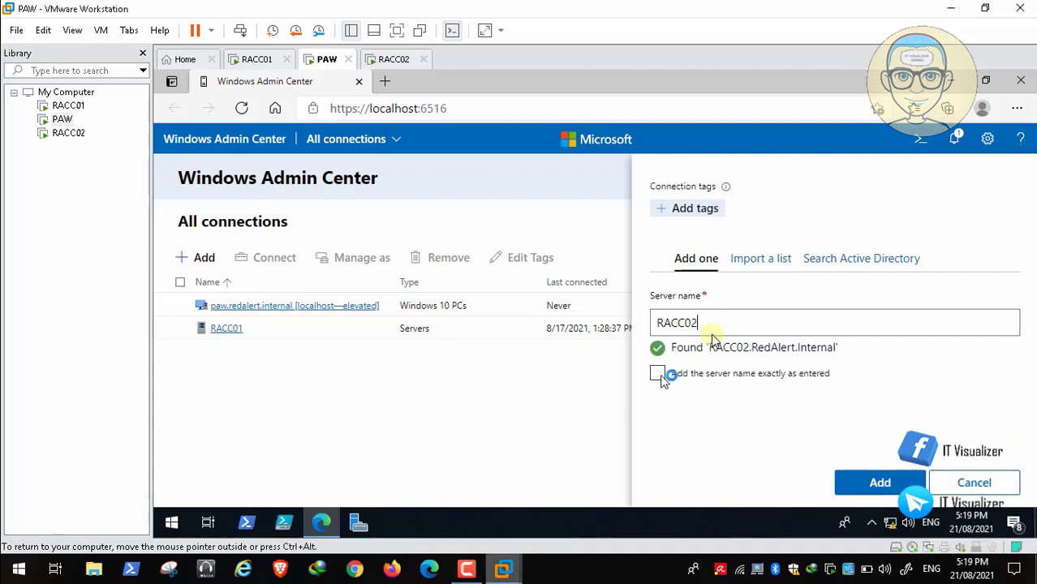
{"action": "left_click", "coordinate": [659, 375]}
{"action": "left_click", "coordinate": [865, 484]}
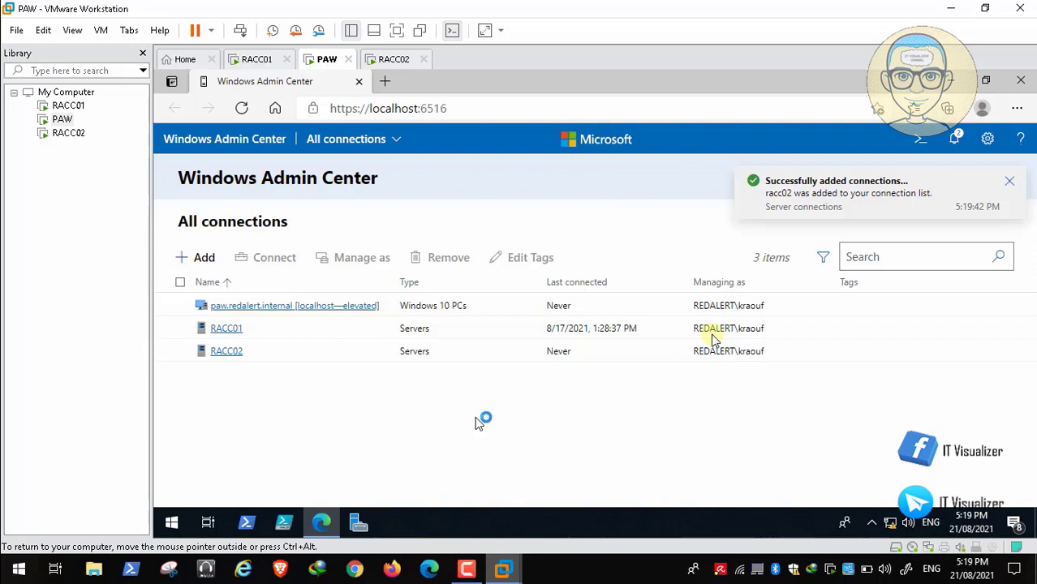
Connect to RACC02 from All connections and let its server overview load
{"action": "left_click", "coordinate": [227, 351]}
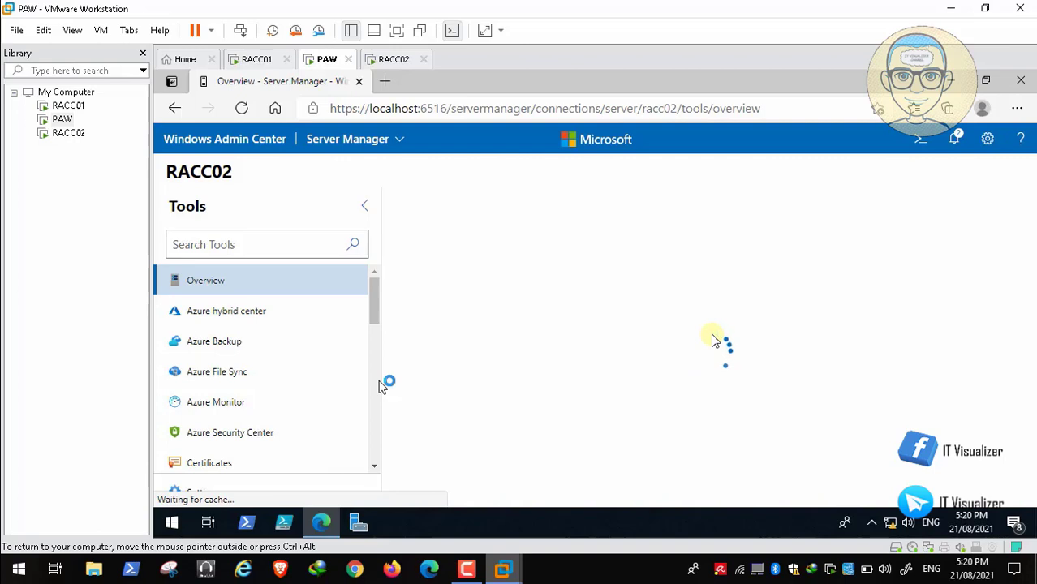
{"action": "left_click", "coordinate": [468, 568]}
{"action": "left_click", "coordinate": [973, 483]}
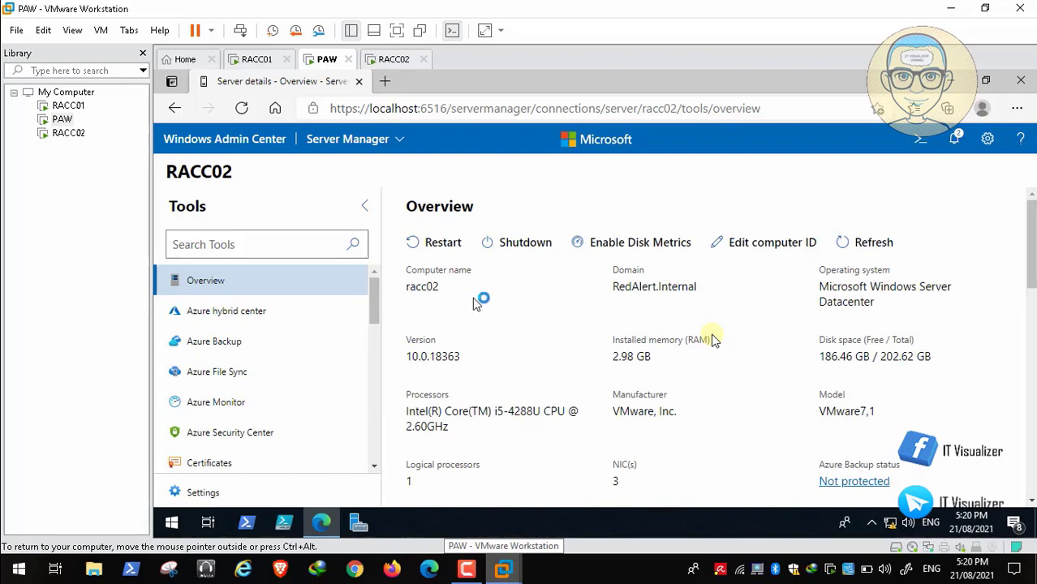
Scroll the RACC02 Tools list and open the Networks tool
{"action": "left_click_drag", "start_coordinate": [372, 296], "coordinate": [373, 357]}
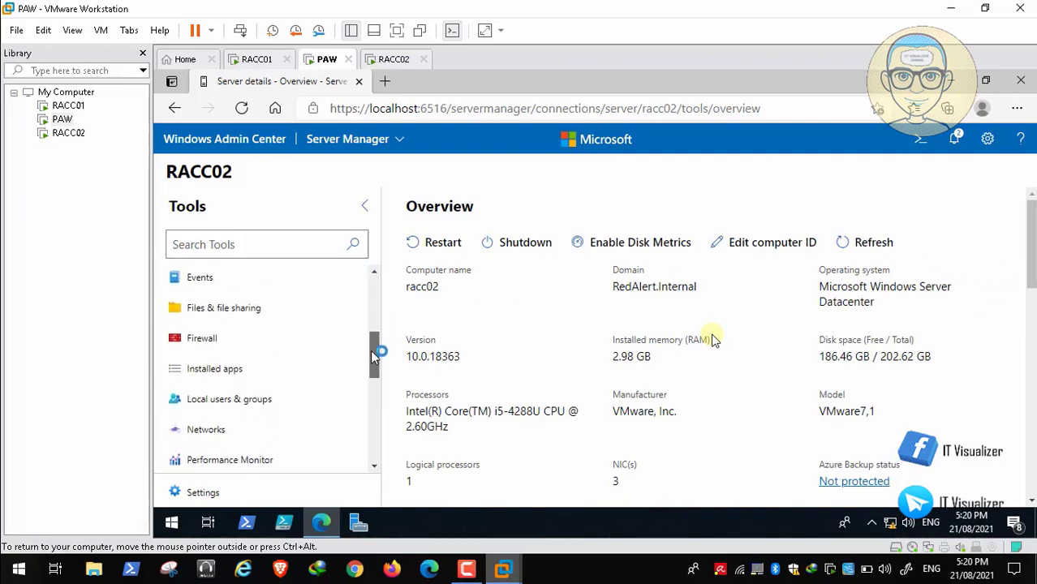
{"action": "mouse_move", "coordinate": [371, 353]}
{"action": "left_mouse_down"}
{"action": "mouse_move", "coordinate": [373, 451]}
{"action": "mouse_move", "coordinate": [374, 371]}
{"action": "mouse_move", "coordinate": [357, 363]}
{"action": "left_mouse_up"}
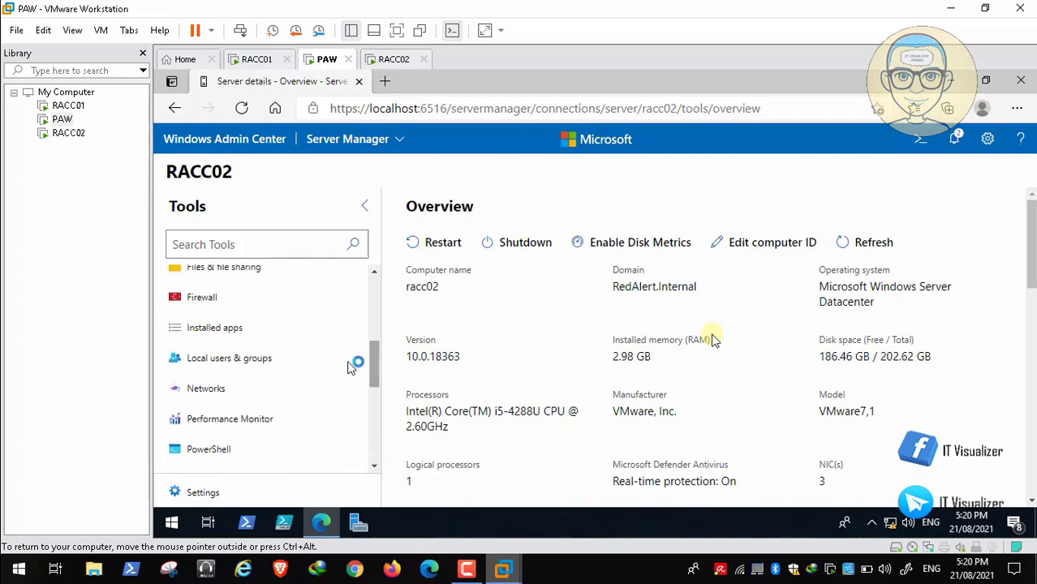
{"action": "left_click", "coordinate": [207, 389]}
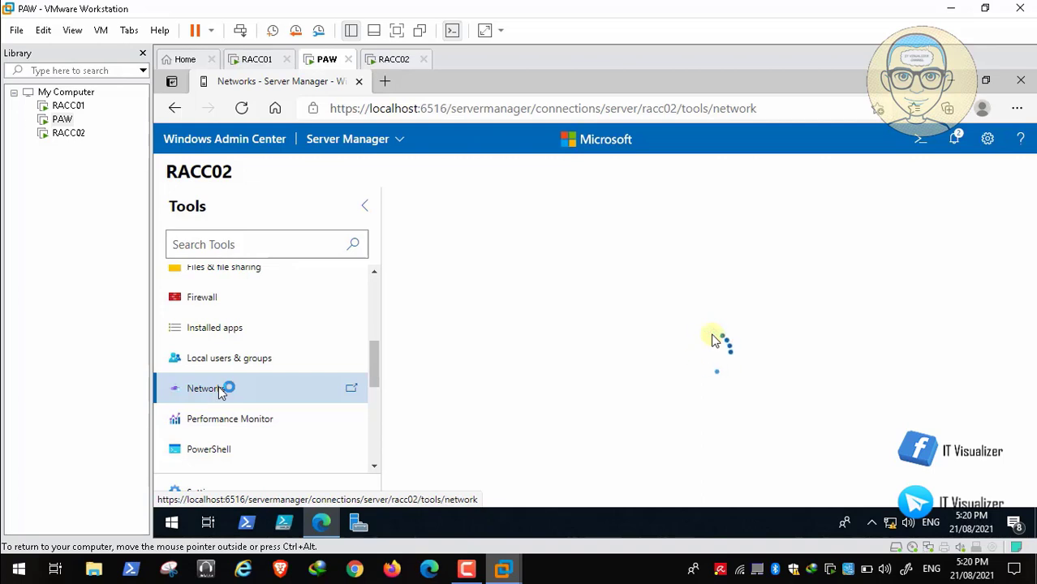
Work through the prompts that appear while RACC02's Networks tool loads
{"action": "left_click", "coordinate": [467, 569]}
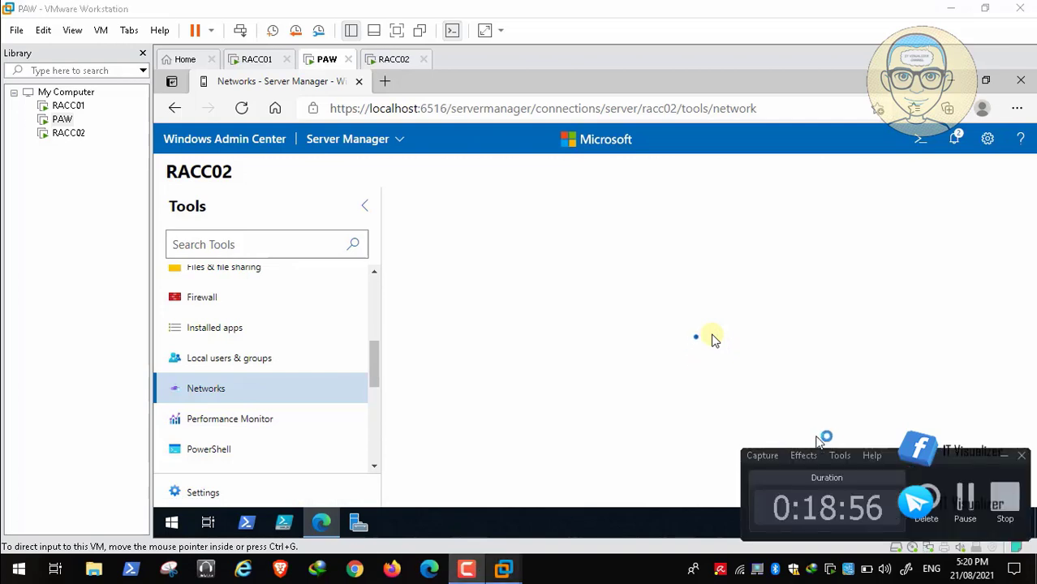
{"action": "left_click", "coordinate": [1004, 457]}
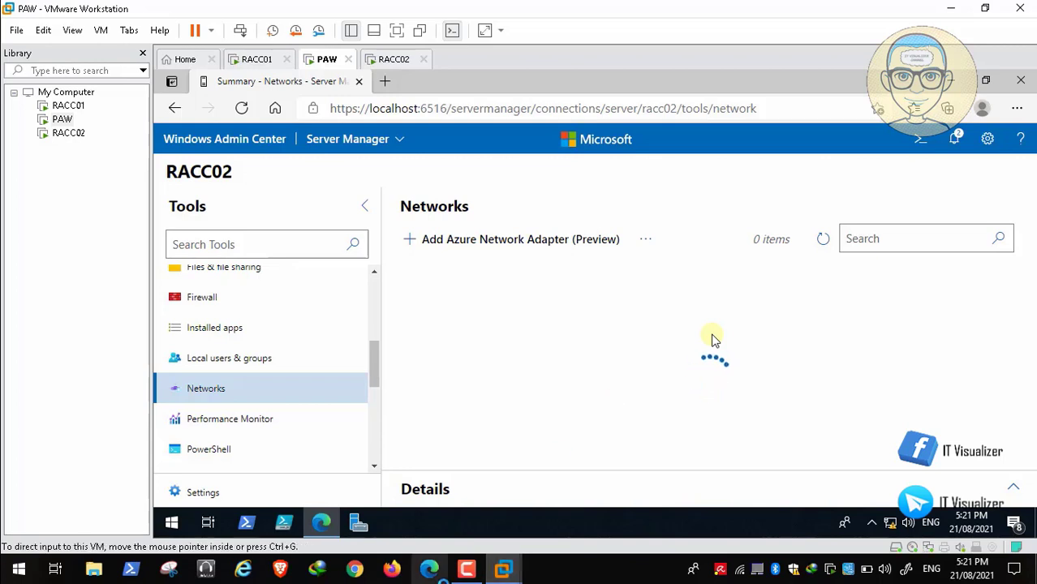
{"action": "left_click", "coordinate": [468, 571]}
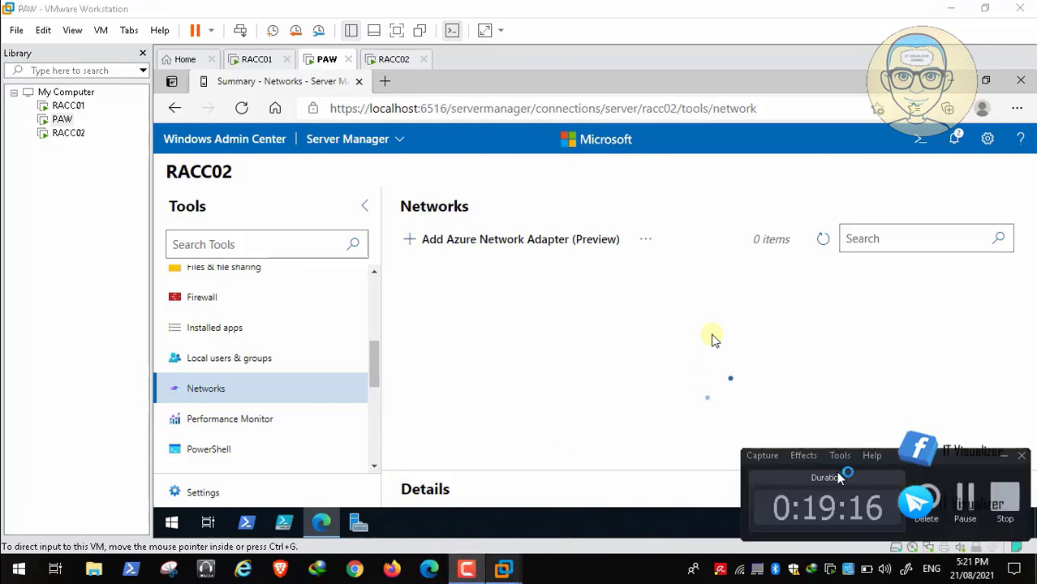
{"action": "left_click", "coordinate": [965, 496]}
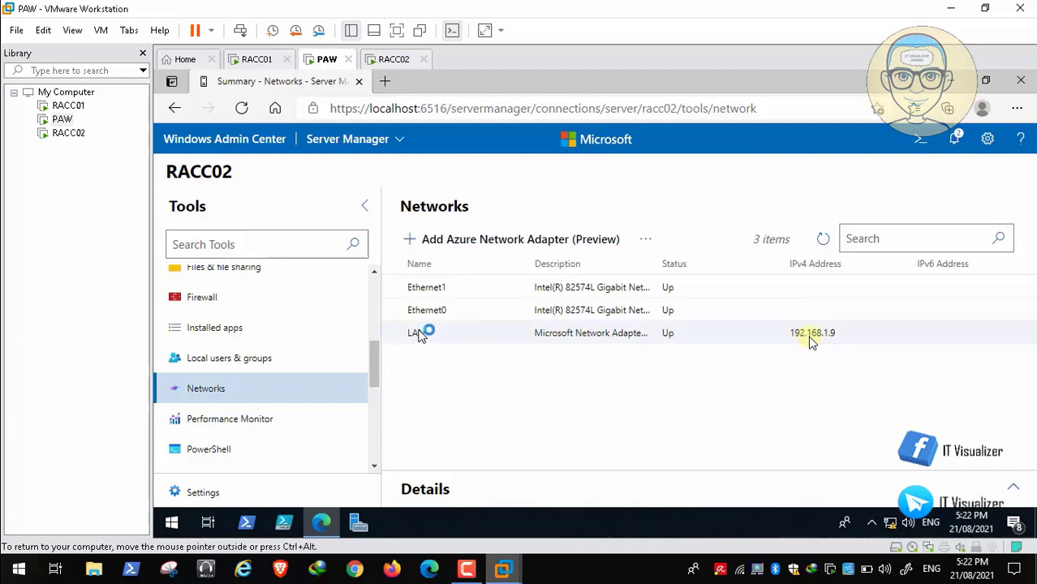
Review the LAN adapter's details: 192.168.1.9/24, gateway 192.168.1.2, and its DNS servers
{"action": "left_click", "coordinate": [503, 324]}
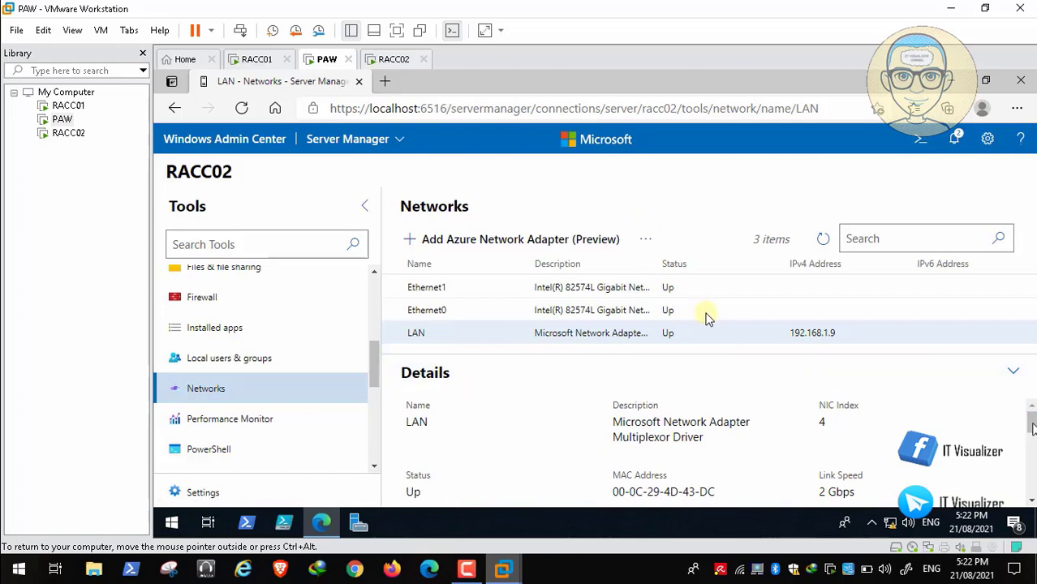
{"action": "scroll", "coordinate": [690, 458], "scroll_direction": "down", "scroll_amount": 5}
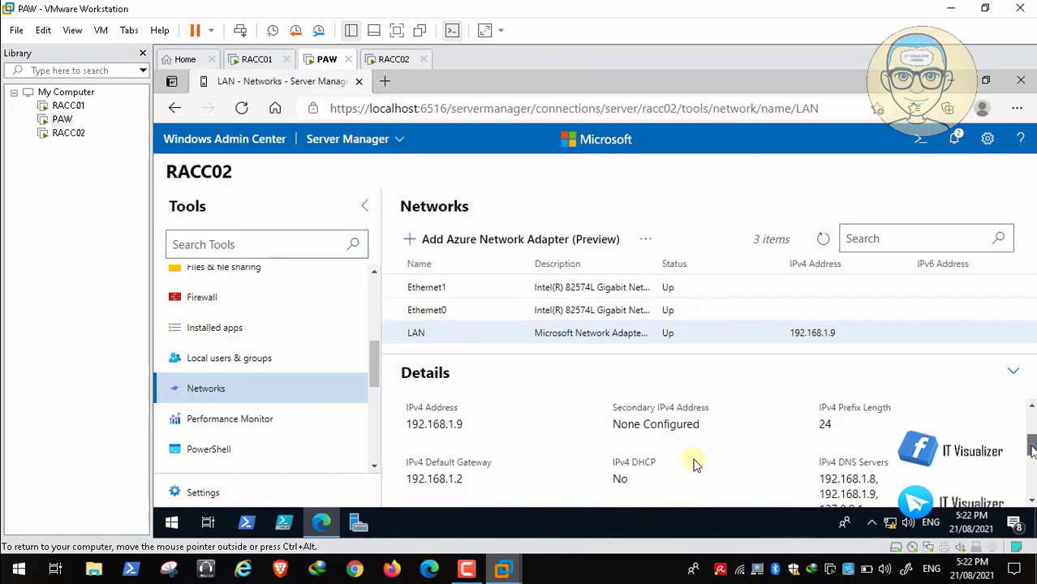
{"action": "scroll", "coordinate": [690, 467], "scroll_direction": "down", "scroll_amount": 5}
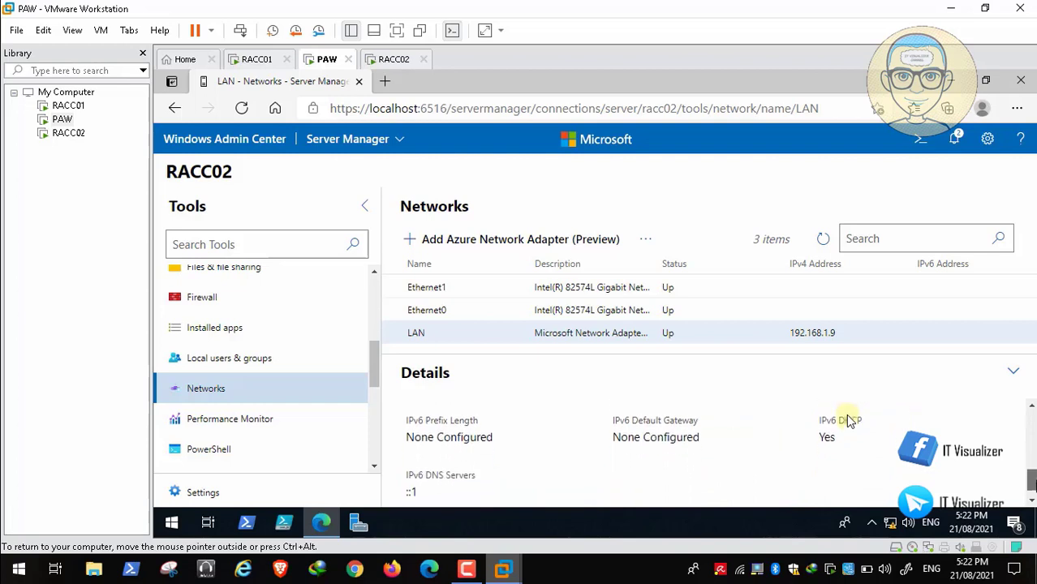
{"action": "scroll", "coordinate": [849, 421], "scroll_direction": "up", "scroll_amount": 10}
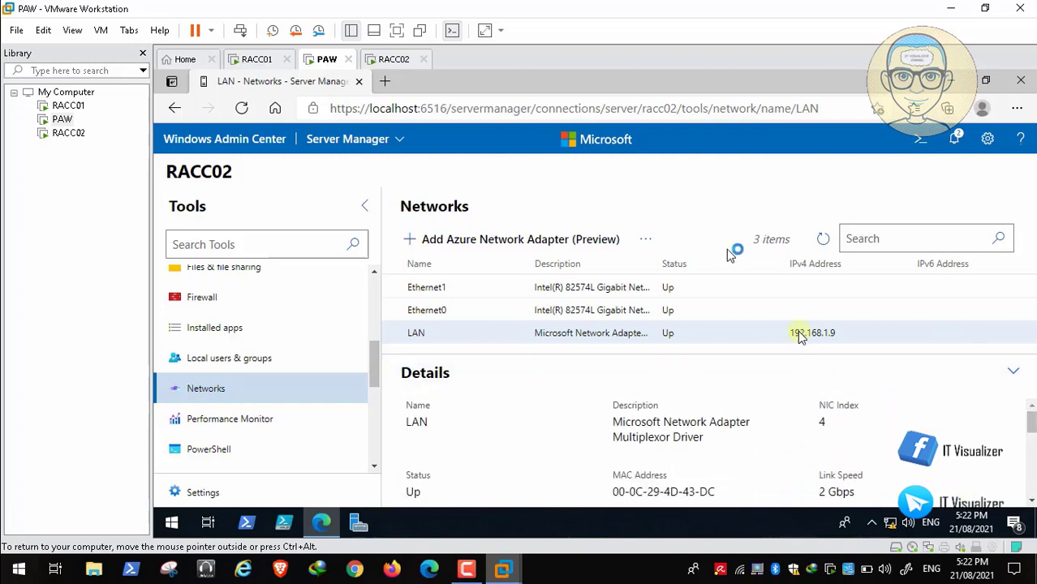
{"action": "left_click", "coordinate": [647, 240]}
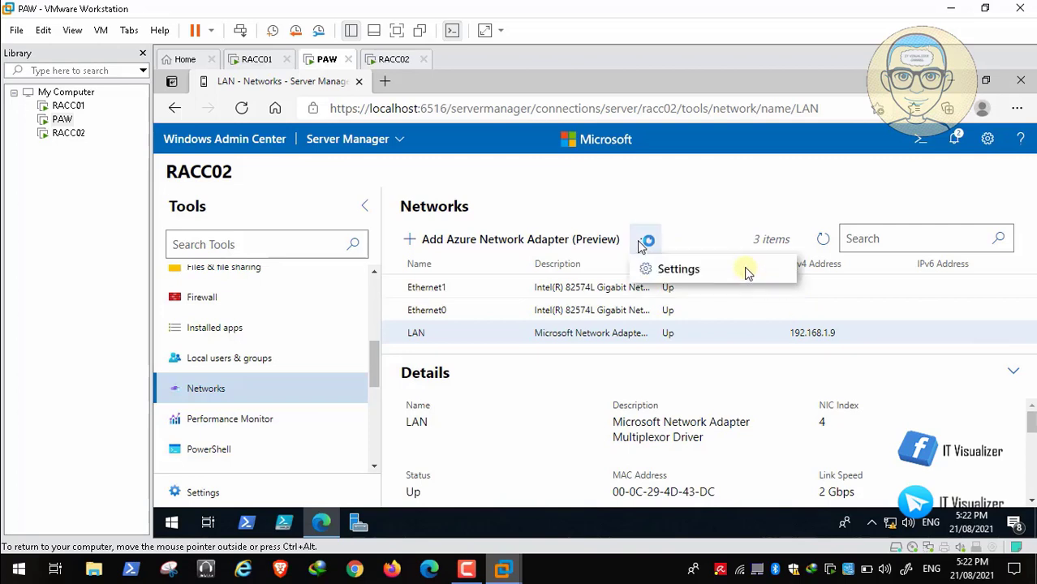
Check LAN's IPv4 settings with DNS 192.168.1.8 and 192.168.1.9 unchanged, then connect to RACC01
{"action": "left_click", "coordinate": [663, 270]}
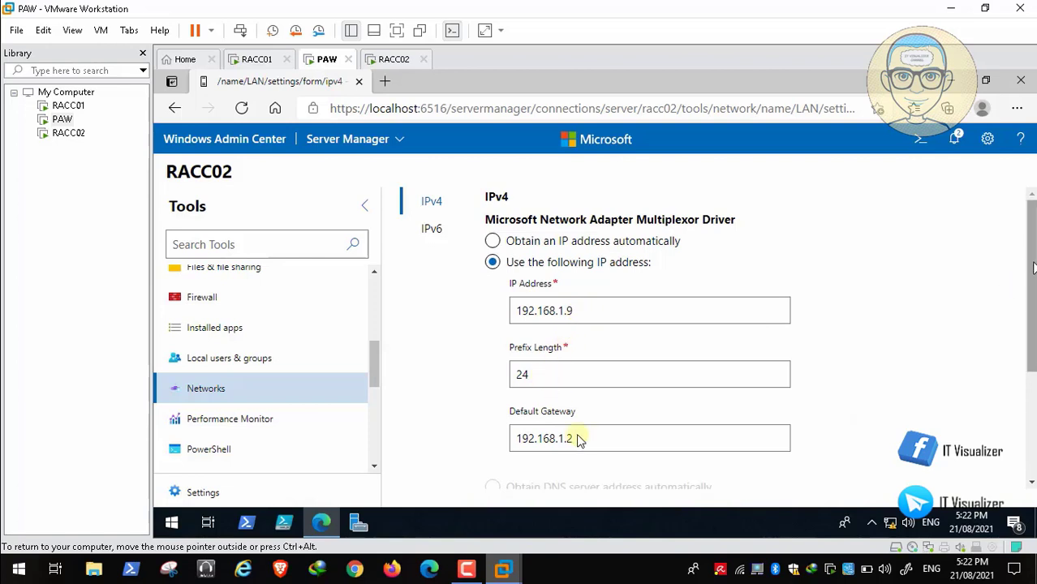
{"action": "scroll", "coordinate": [578, 439], "scroll_direction": "down", "scroll_amount": 4}
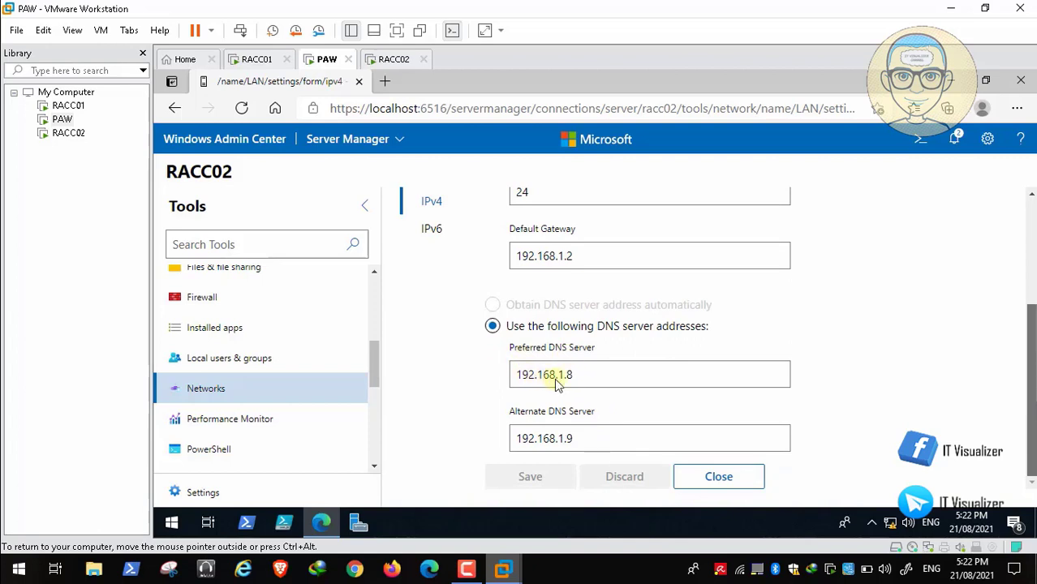
{"action": "scroll", "coordinate": [260, 61], "scroll_direction": "up", "scroll_amount": 4}
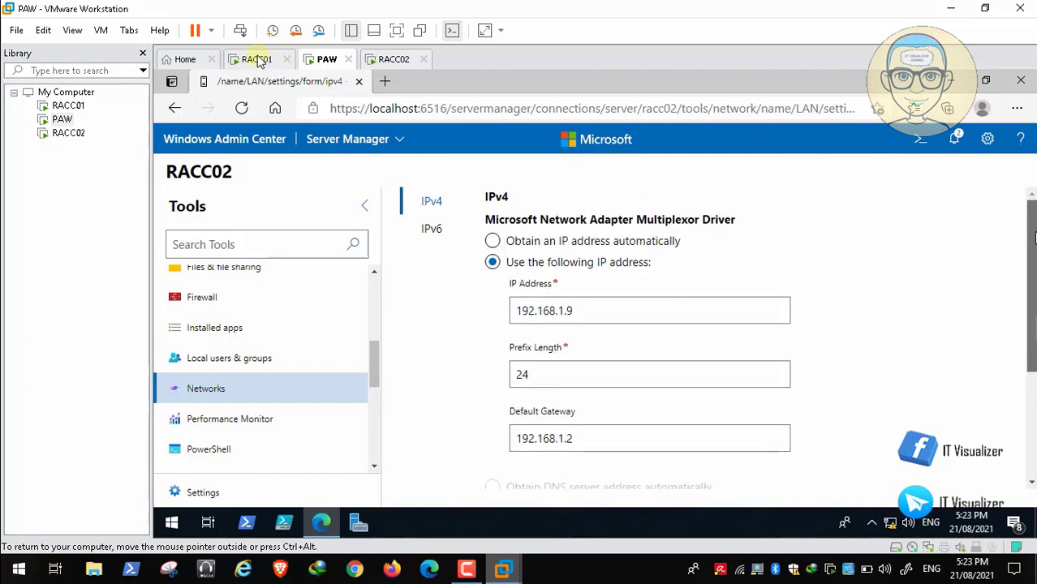
{"action": "scroll", "coordinate": [259, 61], "scroll_direction": "down", "scroll_amount": 4}
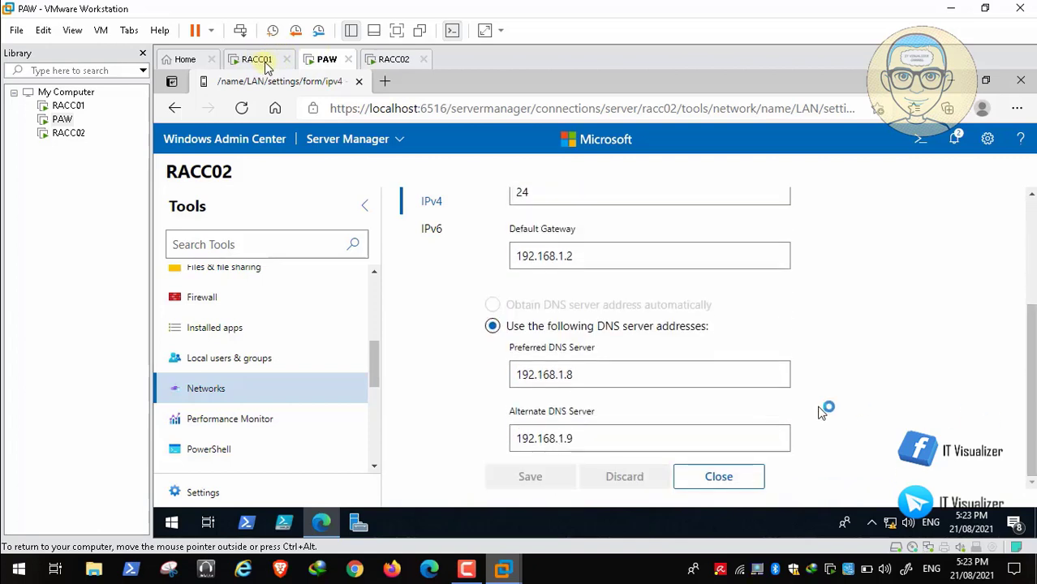
{"action": "left_click", "coordinate": [746, 477]}
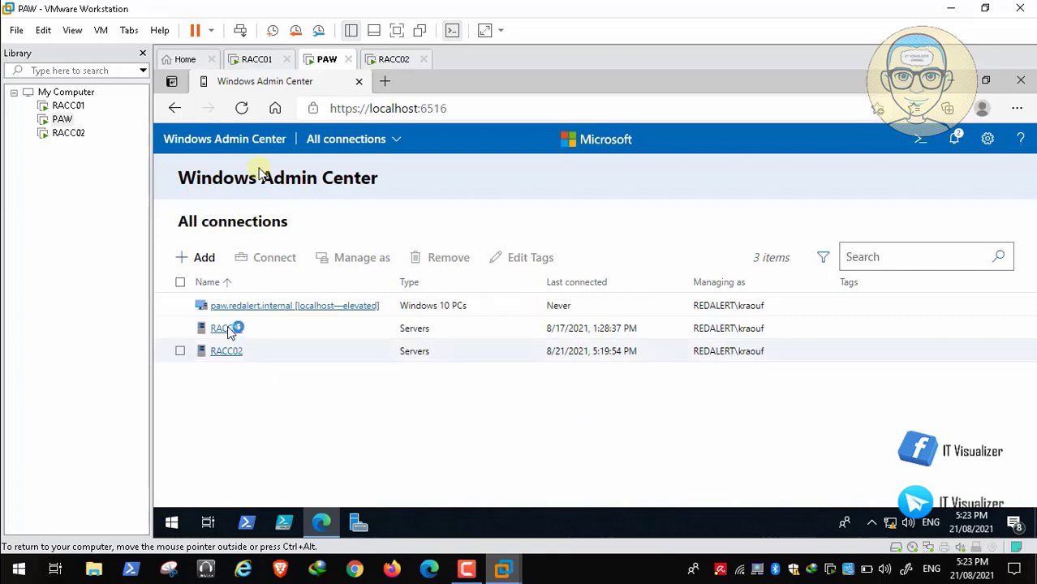
{"action": "left_click", "coordinate": [221, 329]}
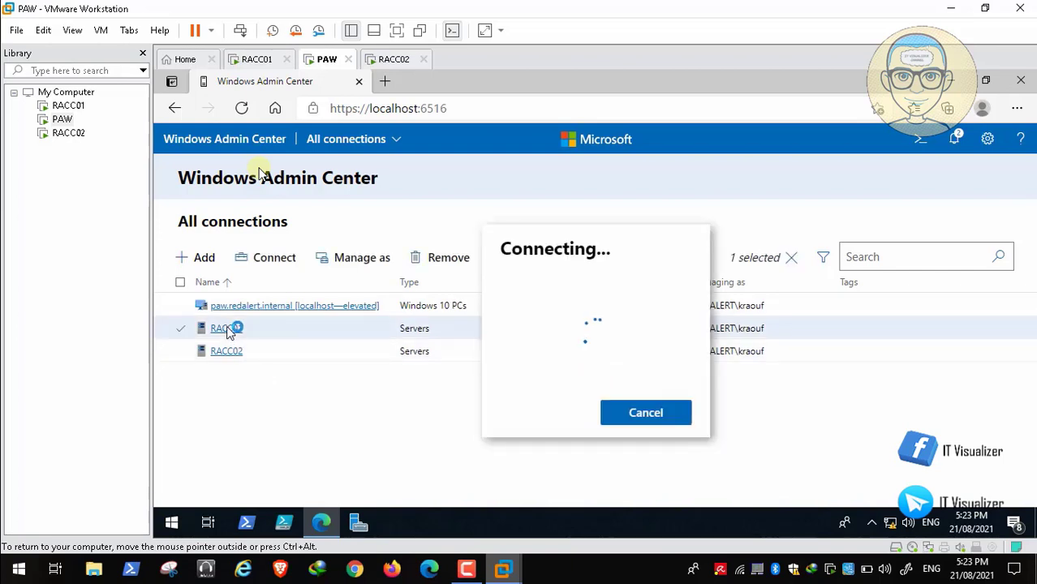
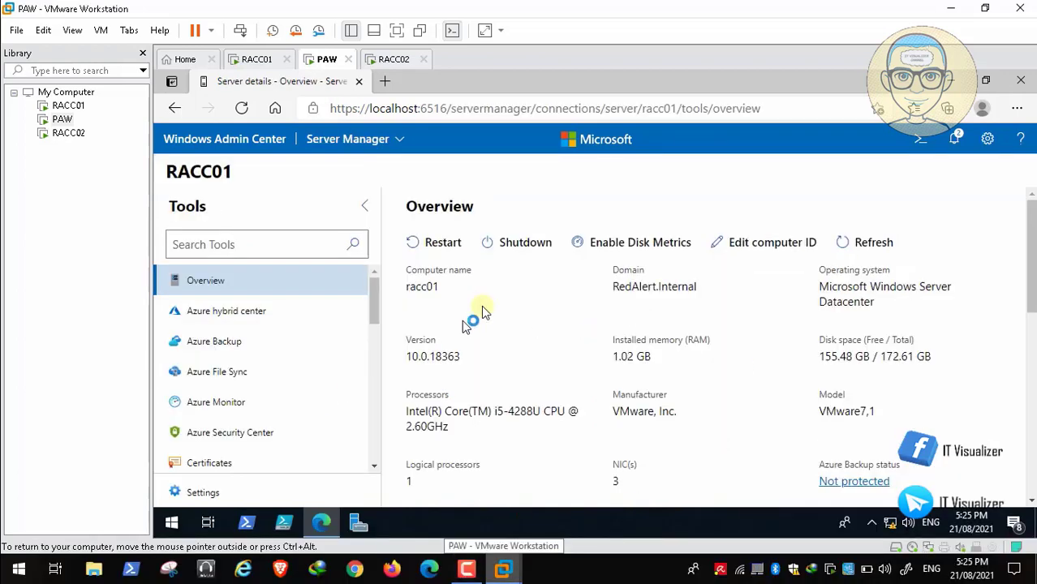
Keep the Server Manager view and open RACC01's Networks tool to list its three adapters
{"action": "left_click", "coordinate": [397, 142]}
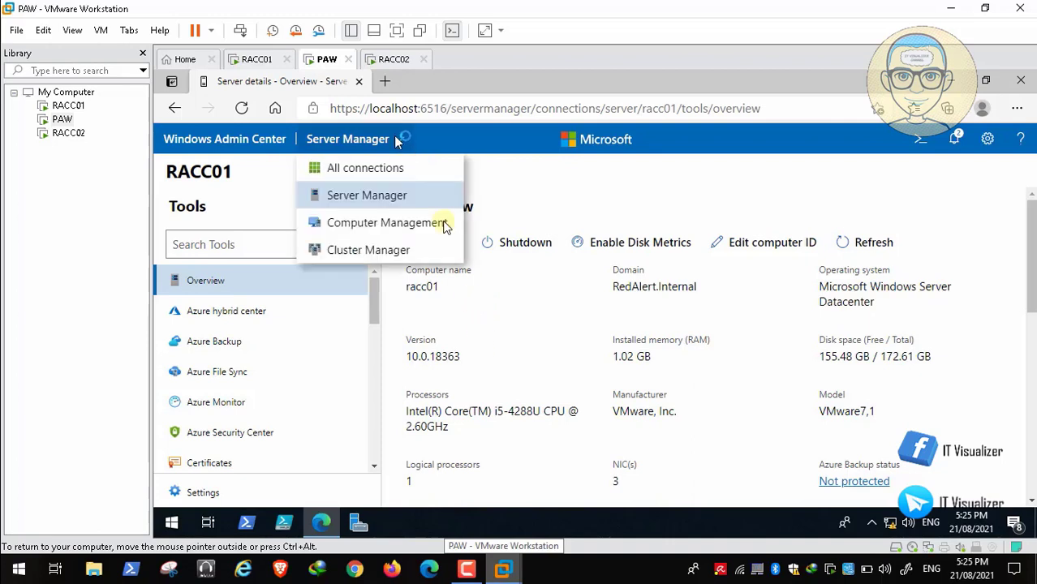
{"action": "left_click", "coordinate": [370, 196]}
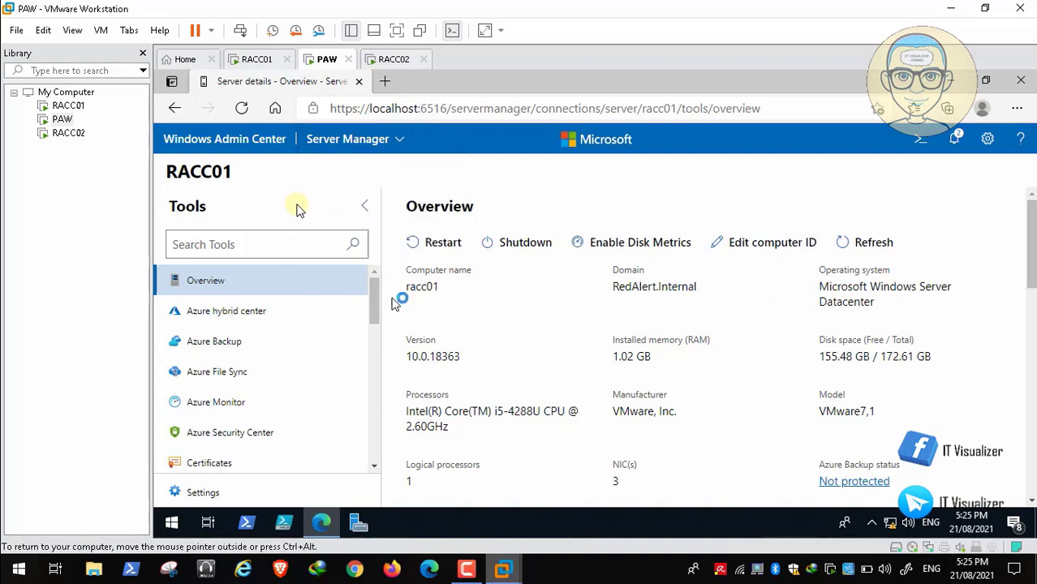
{"action": "scroll", "coordinate": [375, 351], "scroll_direction": "down", "scroll_amount": 1}
{"action": "scroll", "coordinate": [375, 350], "scroll_direction": "down", "scroll_amount": 4}
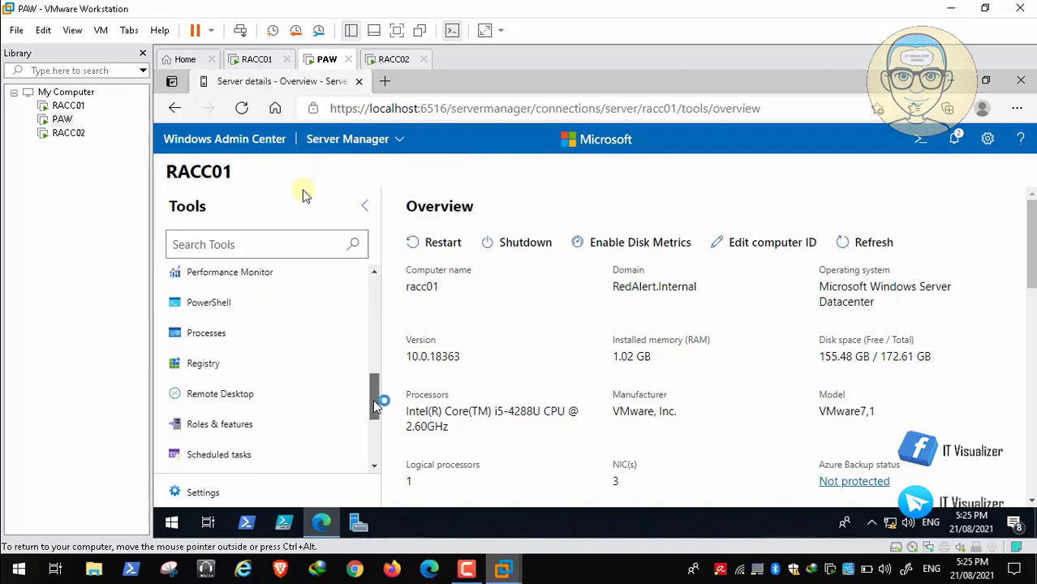
{"action": "scroll", "coordinate": [375, 380], "scroll_direction": "up", "scroll_amount": 2}
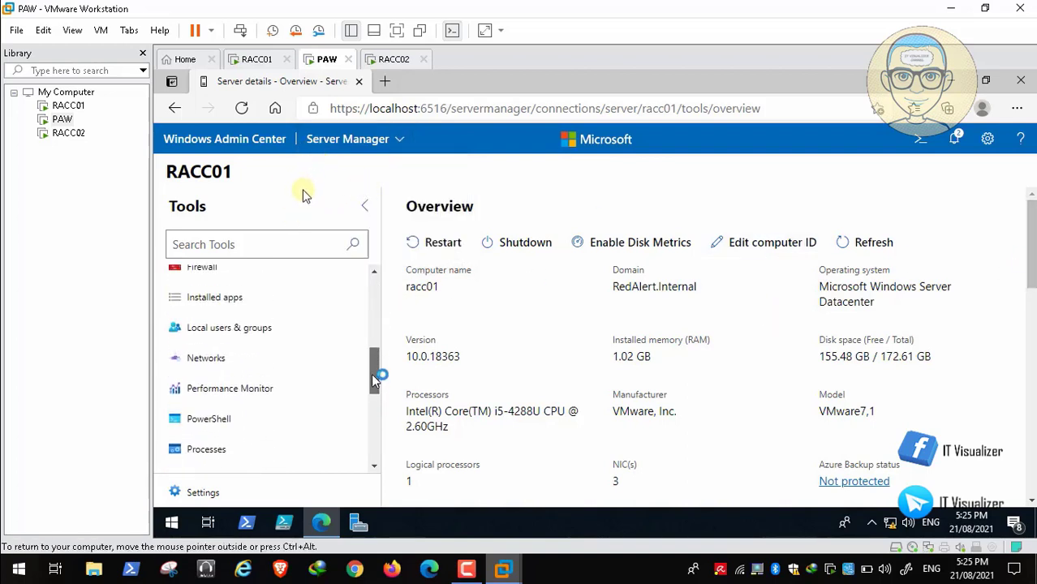
{"action": "left_click", "coordinate": [230, 362]}
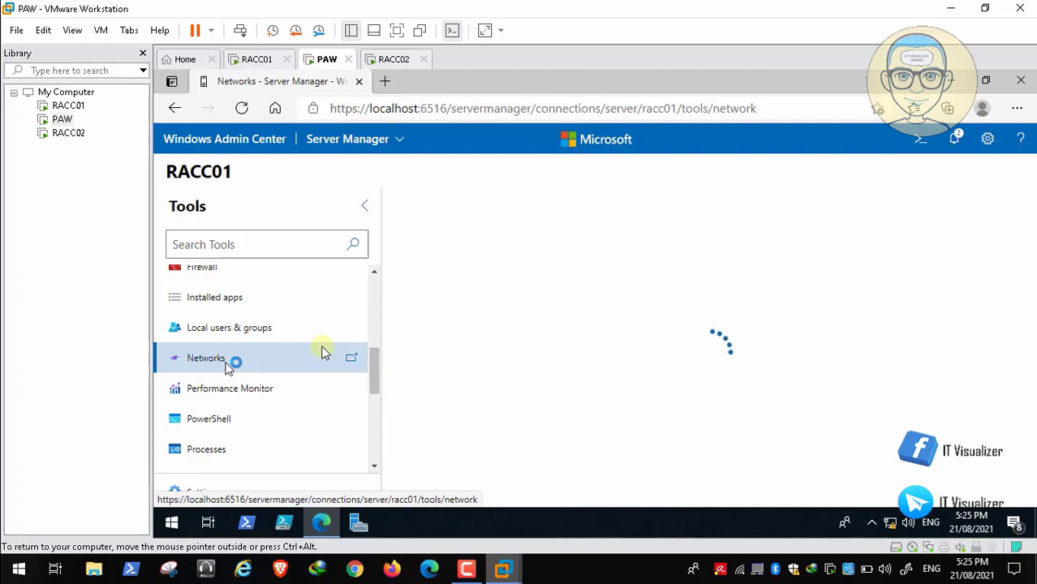
{"action": "left_click", "coordinate": [468, 568]}
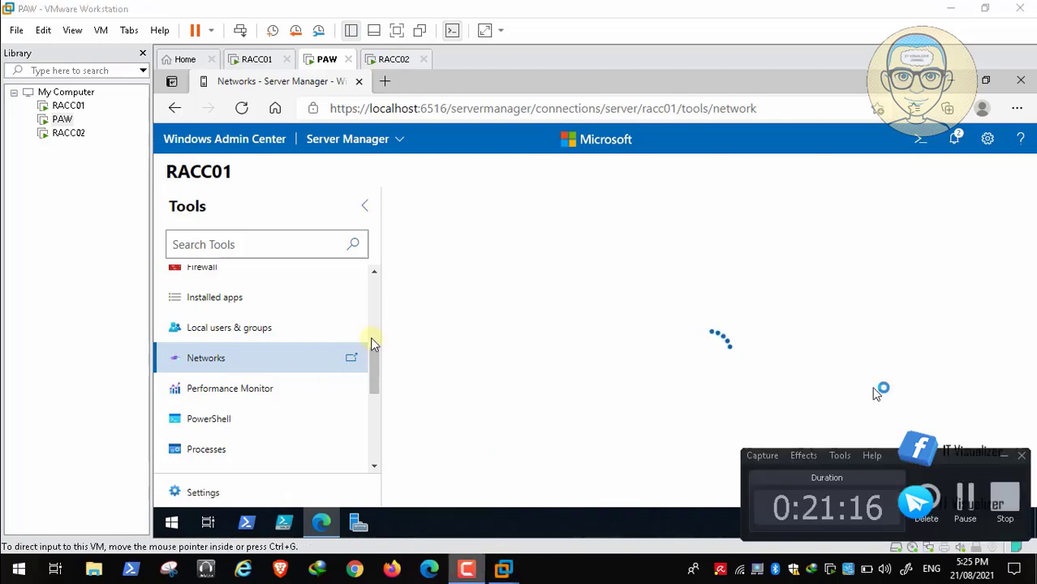
{"action": "left_click", "coordinate": [960, 487]}
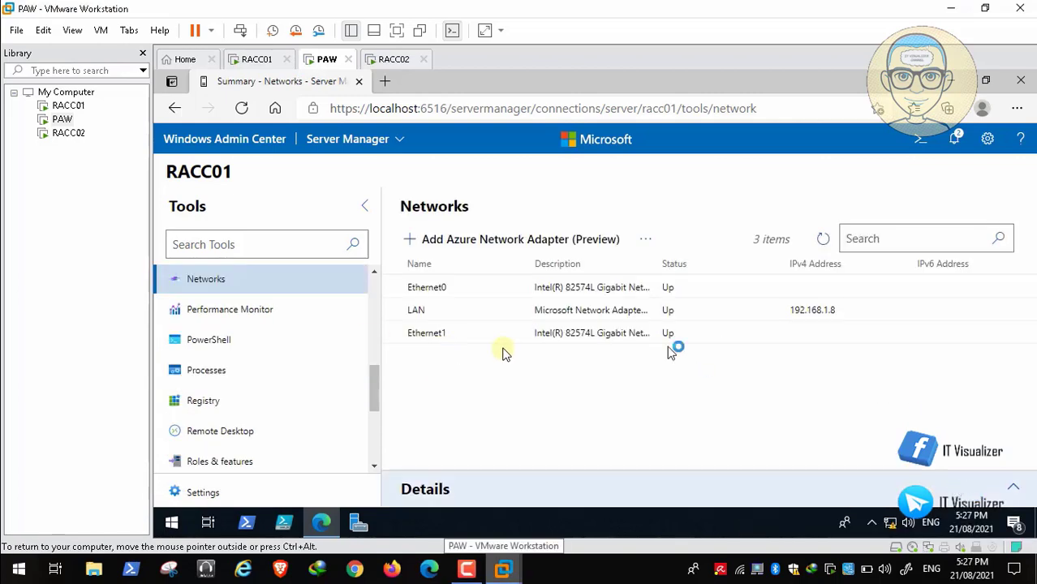
Set 192.168.1.9 as the alternate DNS server on RACC01's LAN adapter, then save and confirm
{"action": "left_click", "coordinate": [546, 314]}
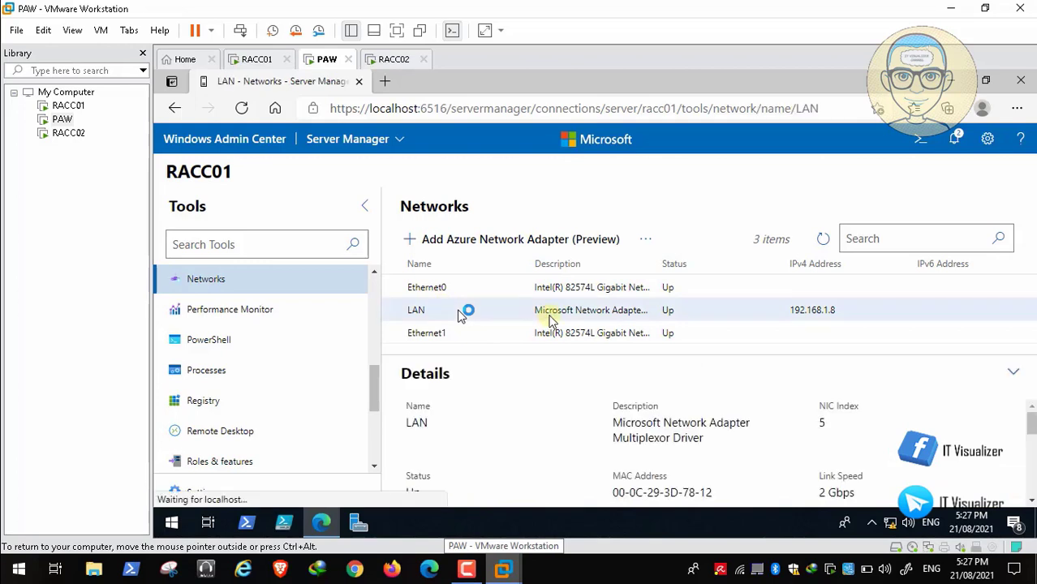
{"action": "left_click", "coordinate": [644, 241]}
{"action": "left_click", "coordinate": [688, 270]}
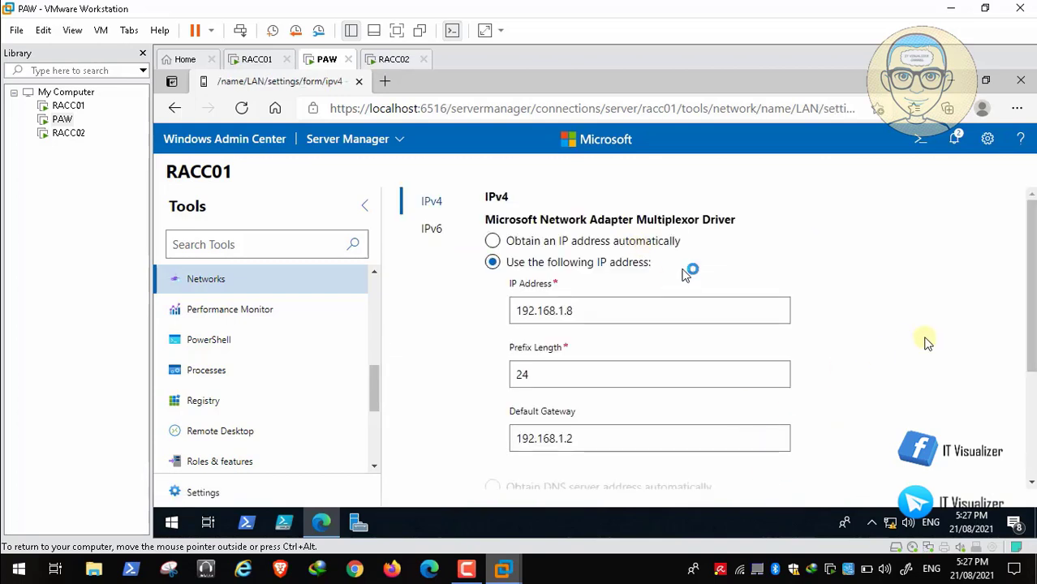
{"action": "scroll", "coordinate": [1026, 405], "scroll_direction": "down", "scroll_amount": 3}
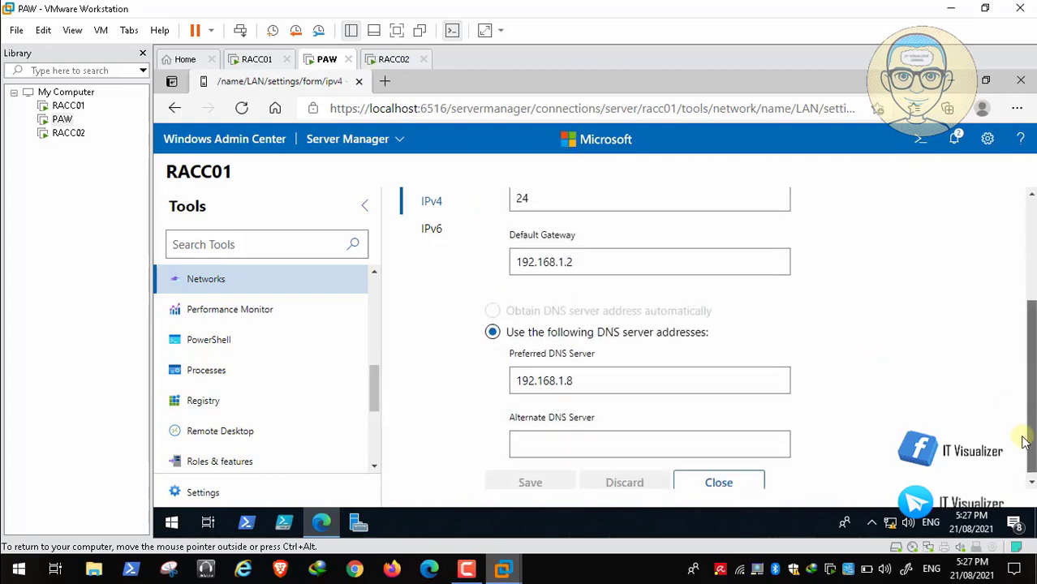
{"action": "left_click", "coordinate": [562, 437]}
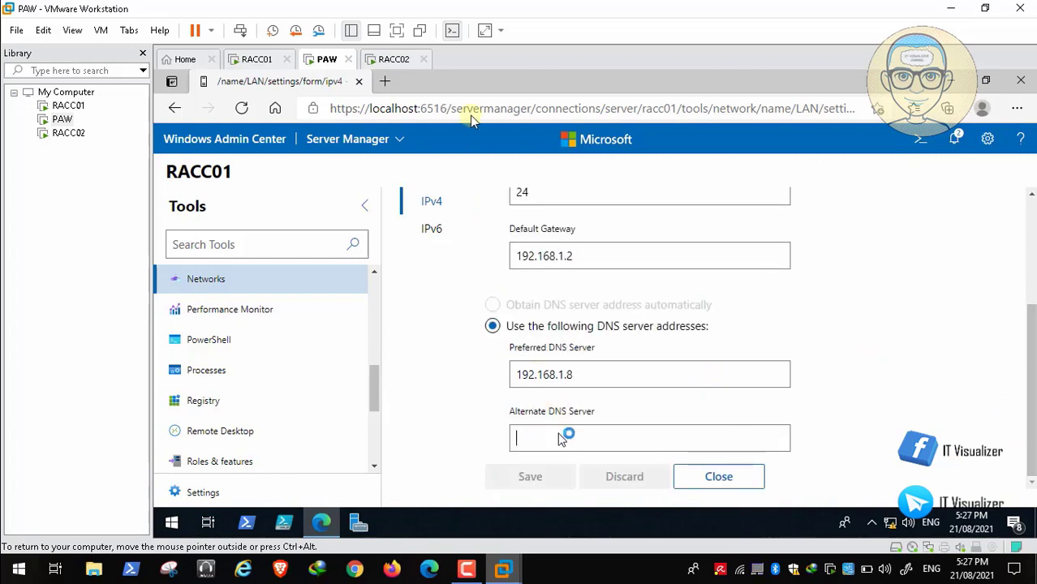
{"action": "type", "text": "1"}
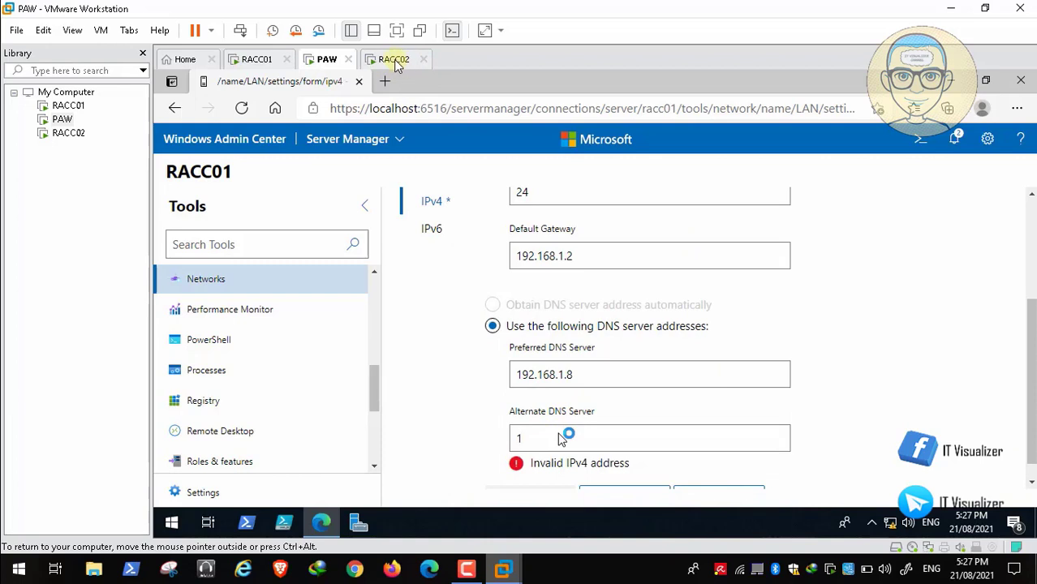
{"action": "type", "text": "92.168."}
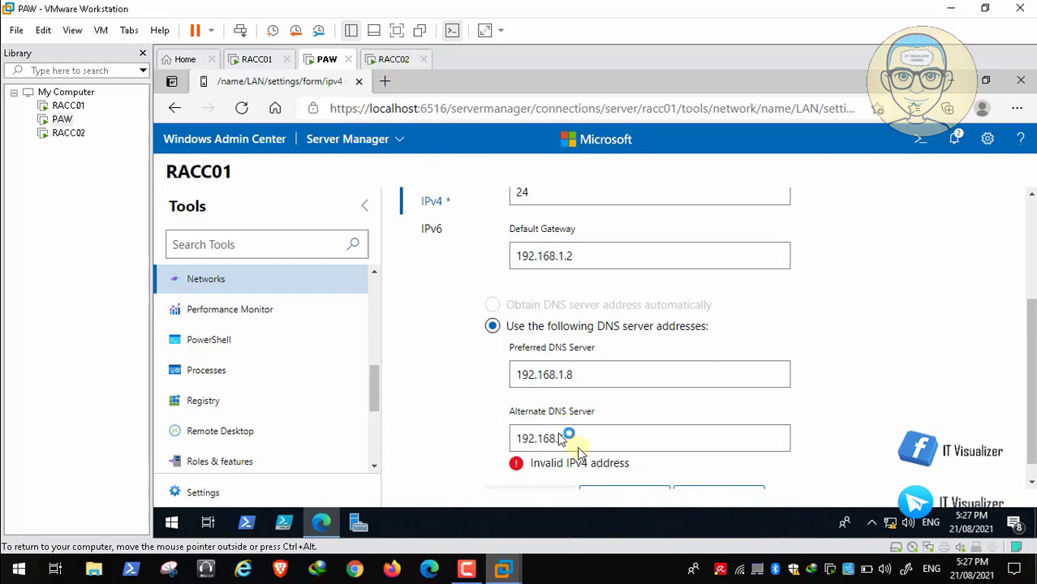
{"action": "type", "text": "1.9"}
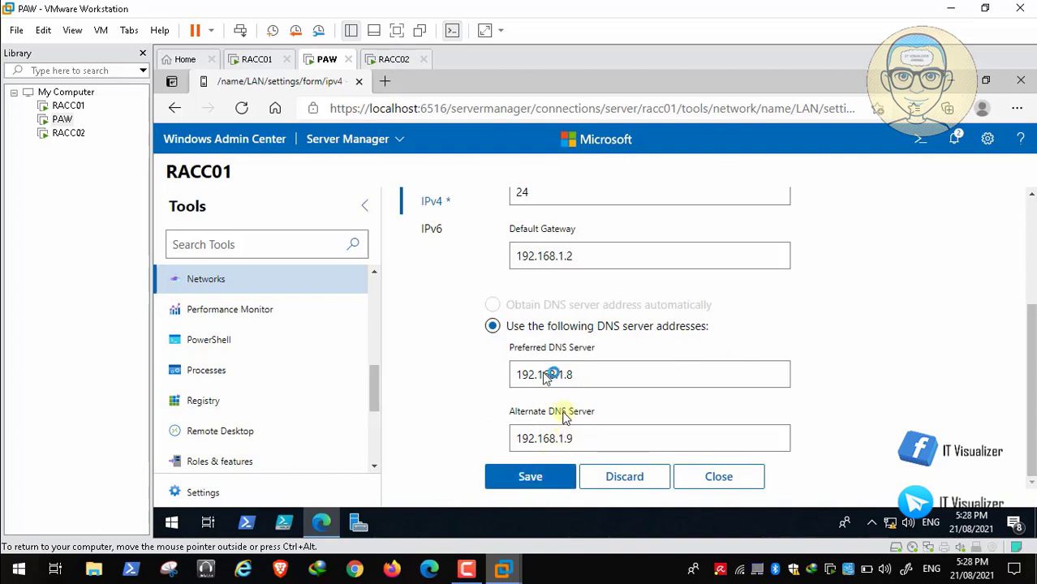
{"action": "left_click", "coordinate": [535, 477]}
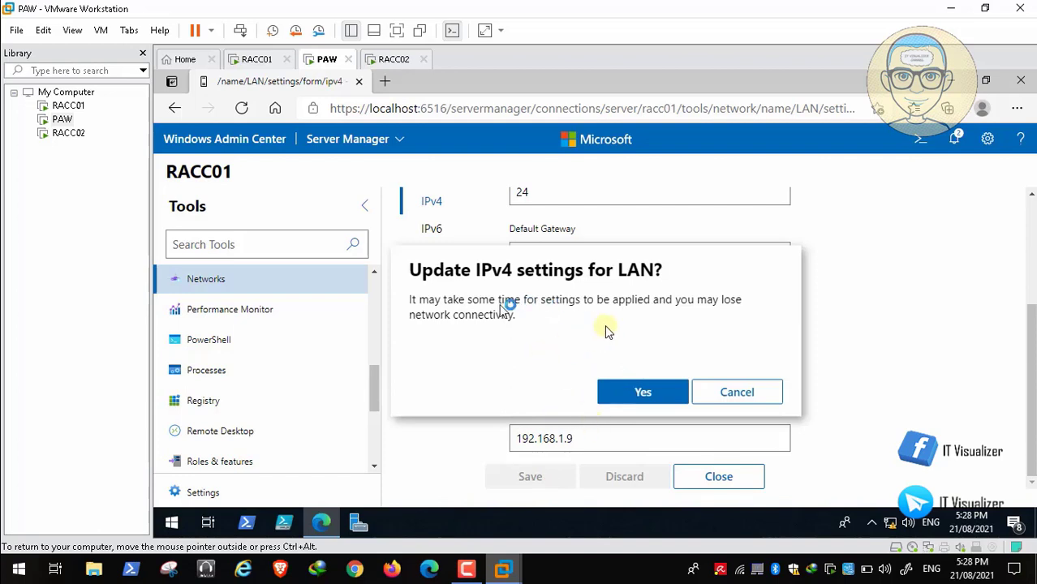
{"action": "left_click", "coordinate": [643, 392]}
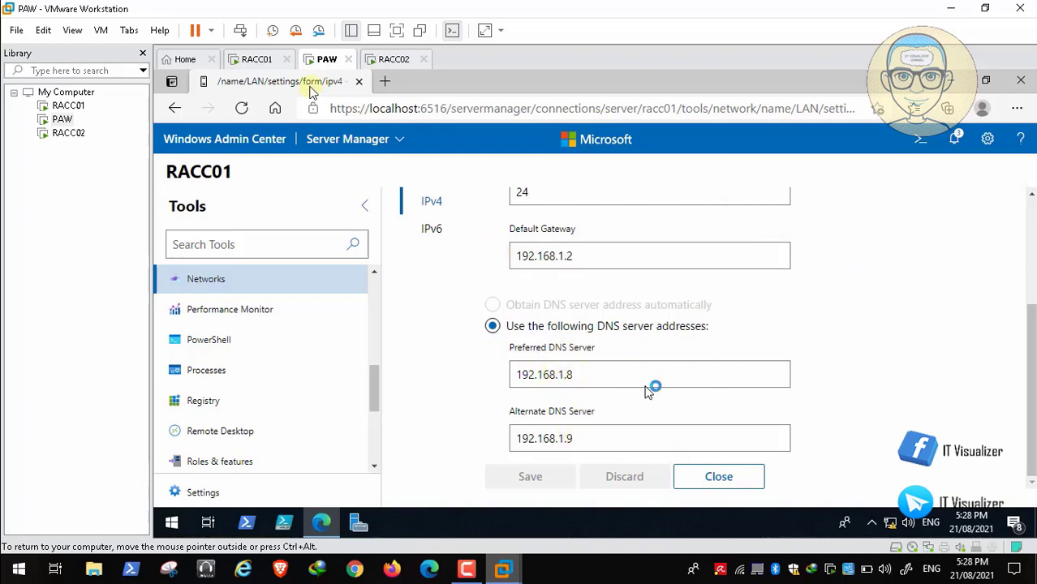
Check the IPv4 update notification, then bring up RACC01's locked console
{"action": "left_click", "coordinate": [956, 142]}
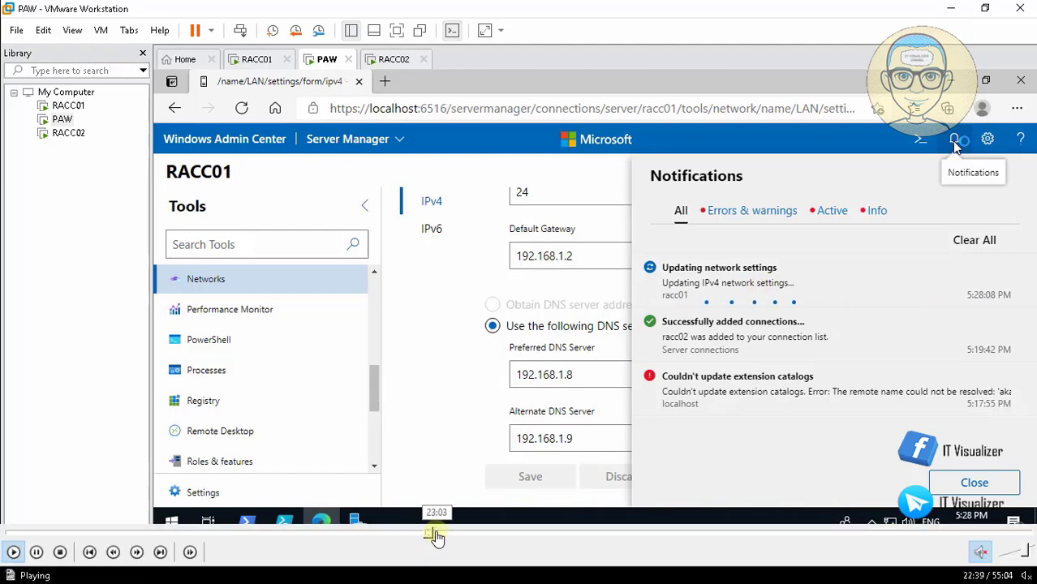
{"action": "left_click", "coordinate": [434, 536]}
{"action": "left_click", "coordinate": [432, 537]}
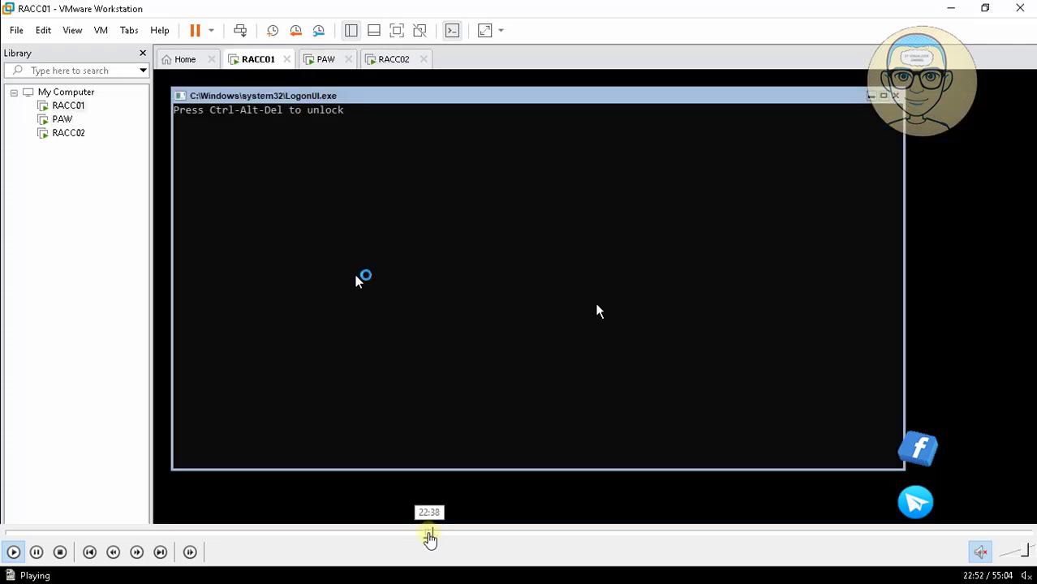
{"action": "left_click", "coordinate": [431, 536]}
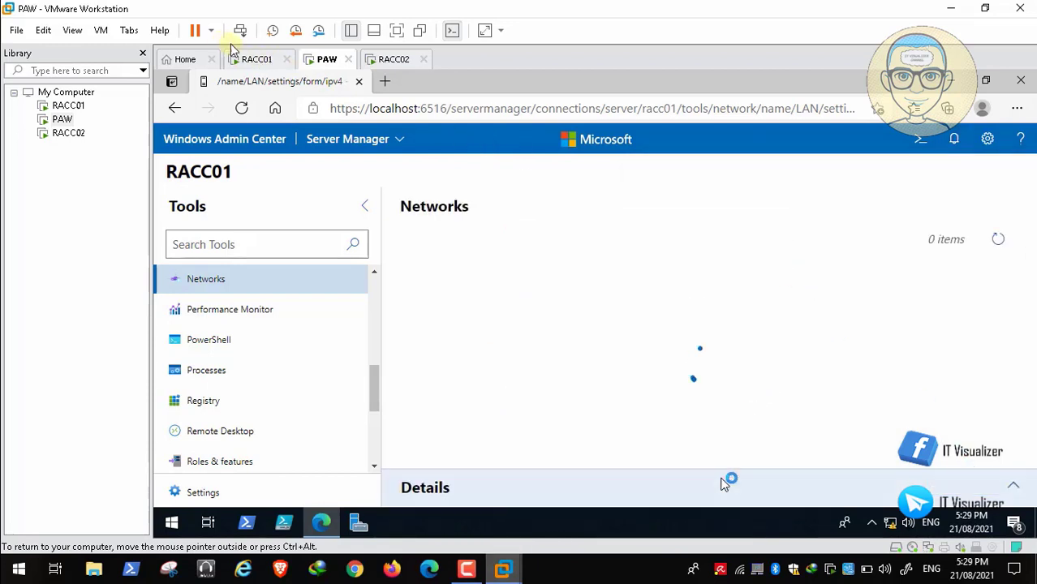
{"action": "left_click", "coordinate": [255, 60]}
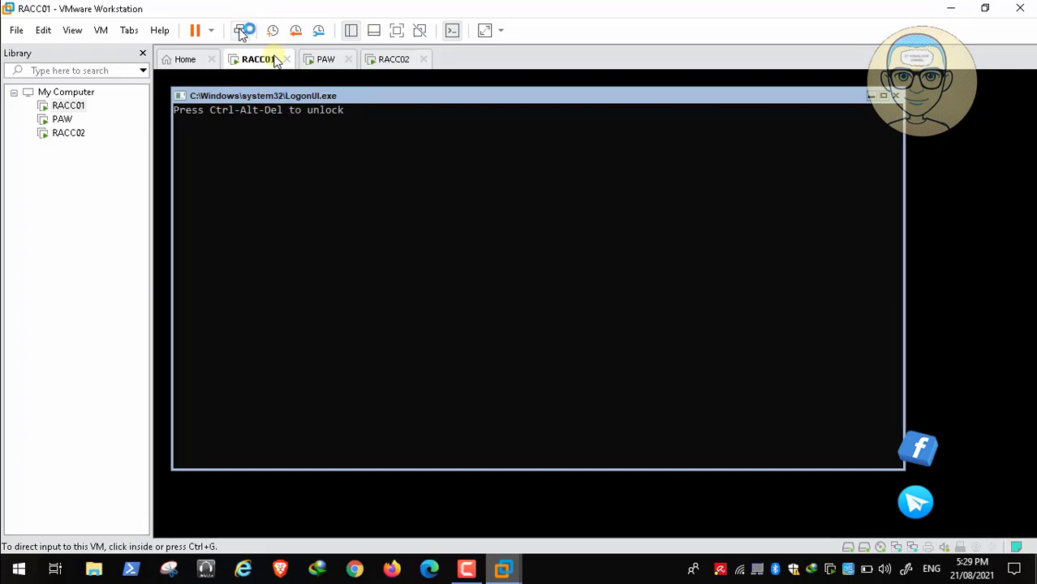
Unlock RACC01 with Ctrl+Alt+Del, accept the notice, and sign in with the administrator credentials
{"action": "left_click", "coordinate": [241, 31]}
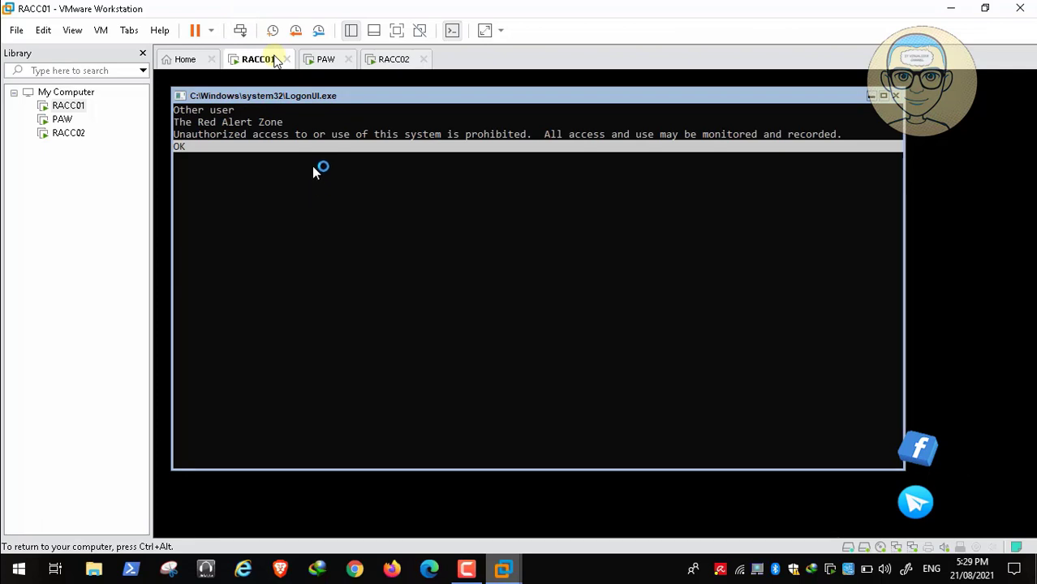
{"action": "left_click", "coordinate": [260, 151]}
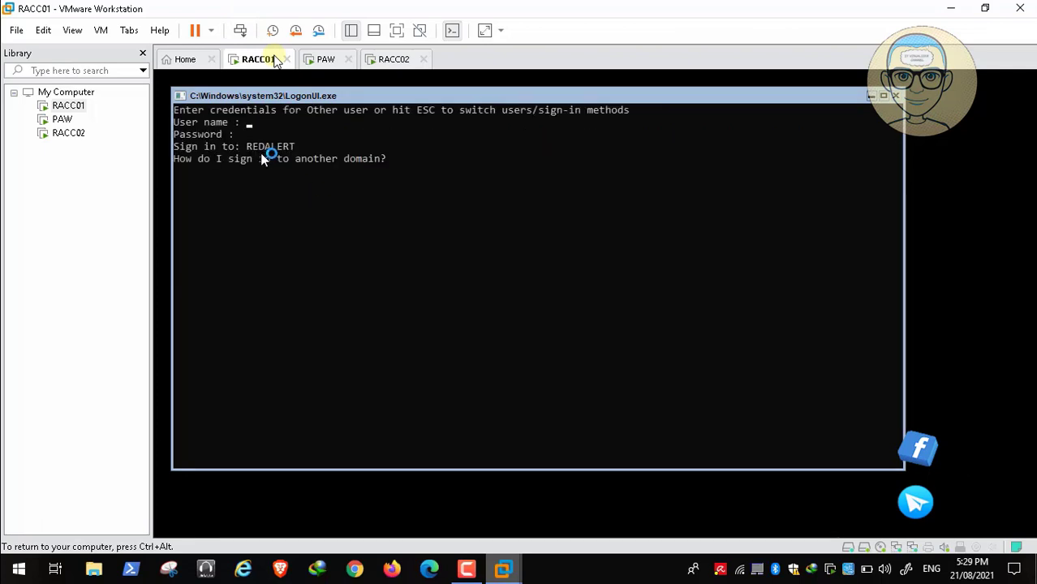
{"action": "type", "text": "kraouf"}
{"action": "key", "text": "Return"}
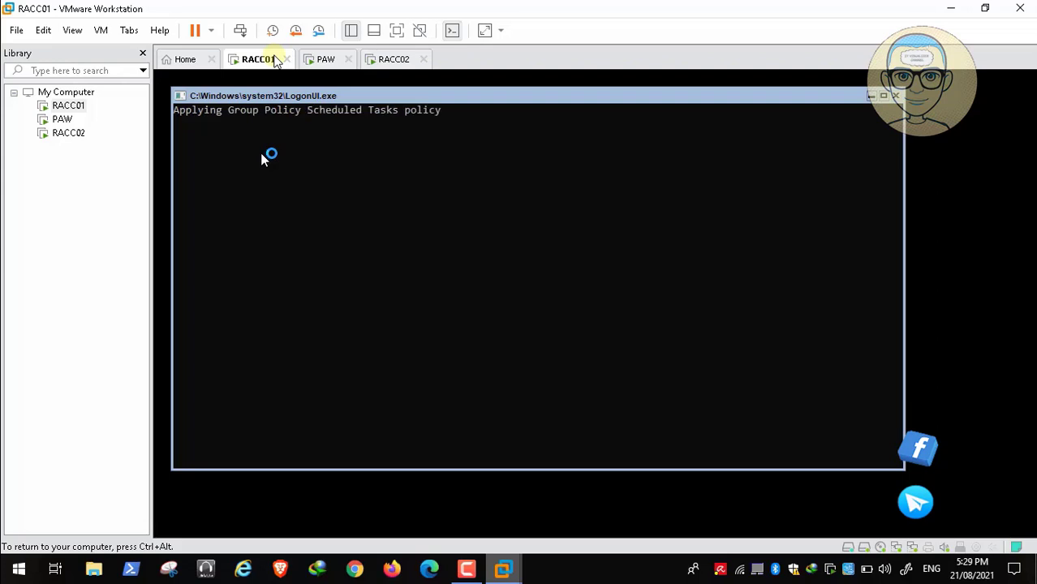
Glance at the PAW machine's LAN adapter details, then return to RACC01's console
{"action": "left_click", "coordinate": [325, 64]}
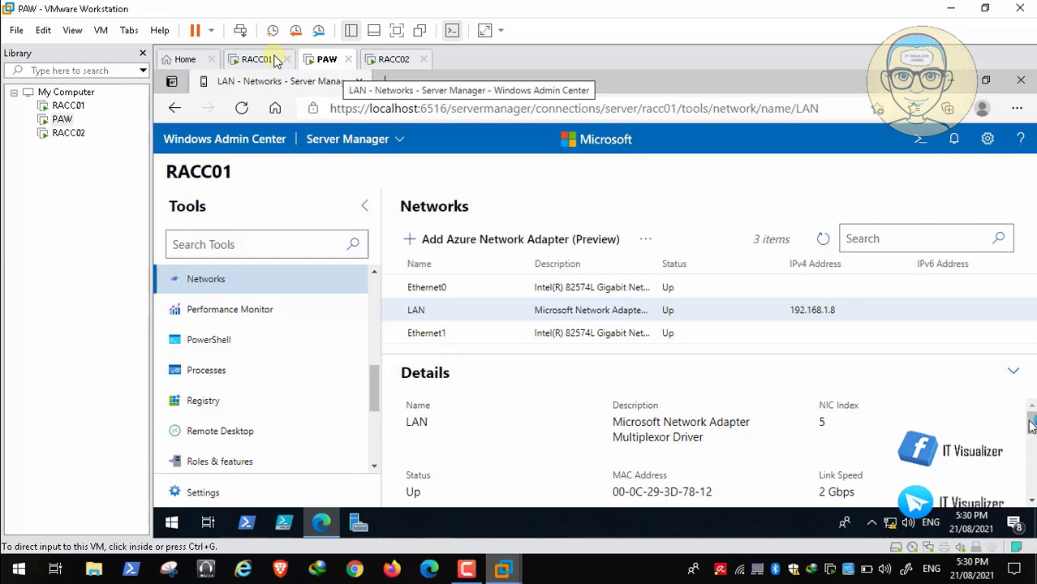
{"action": "mouse_move", "coordinate": [1034, 427]}
{"action": "left_mouse_down"}
{"action": "mouse_move", "coordinate": [1034, 487]}
{"action": "mouse_move", "coordinate": [1036, 417]}
{"action": "left_mouse_up"}
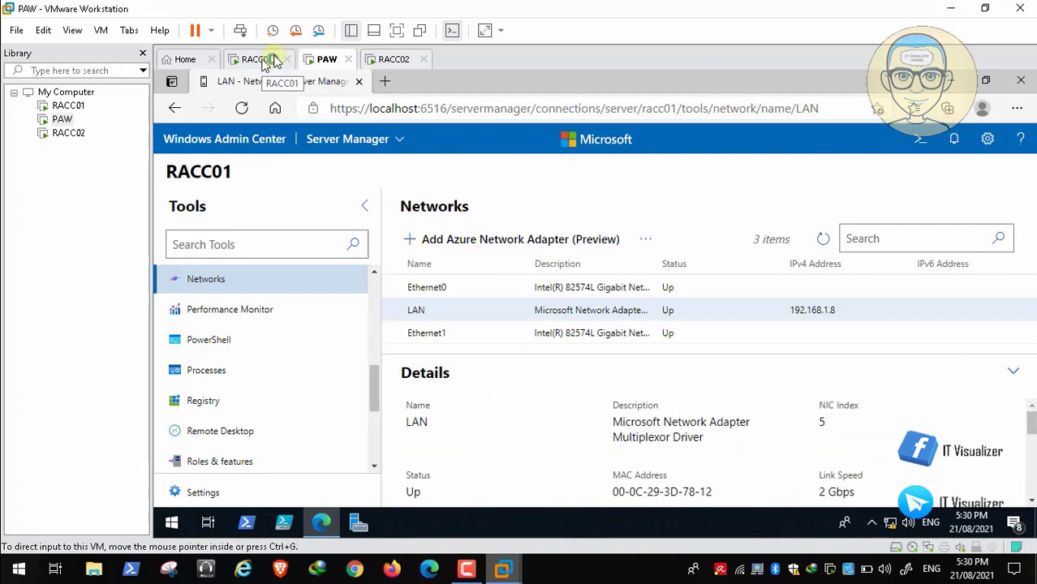
{"action": "left_click", "coordinate": [258, 59]}
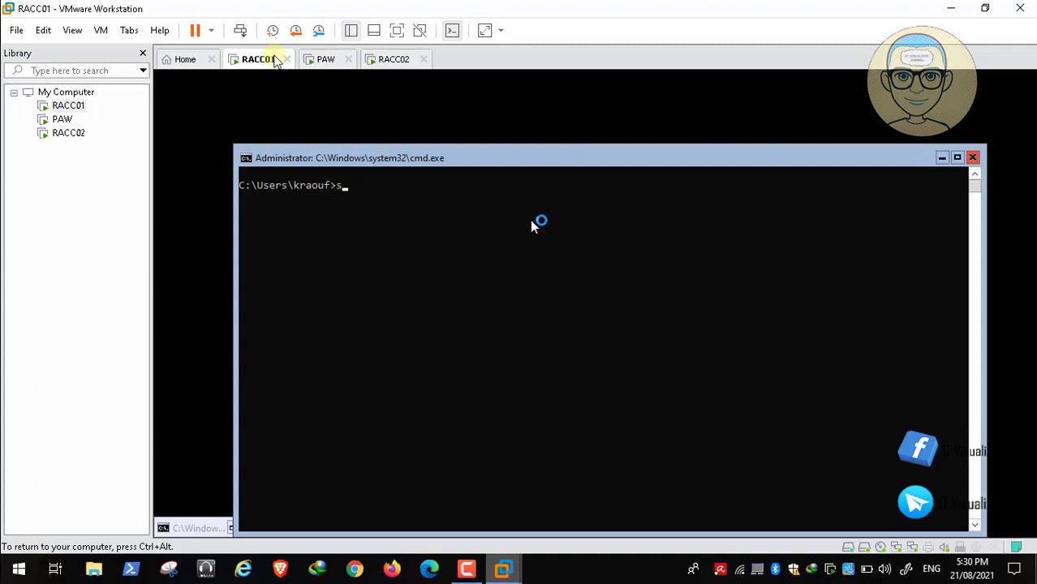
Open sconfig's Network Settings, then exit to the command line with options 4 and 15
{"action": "key", "text": "Return"}
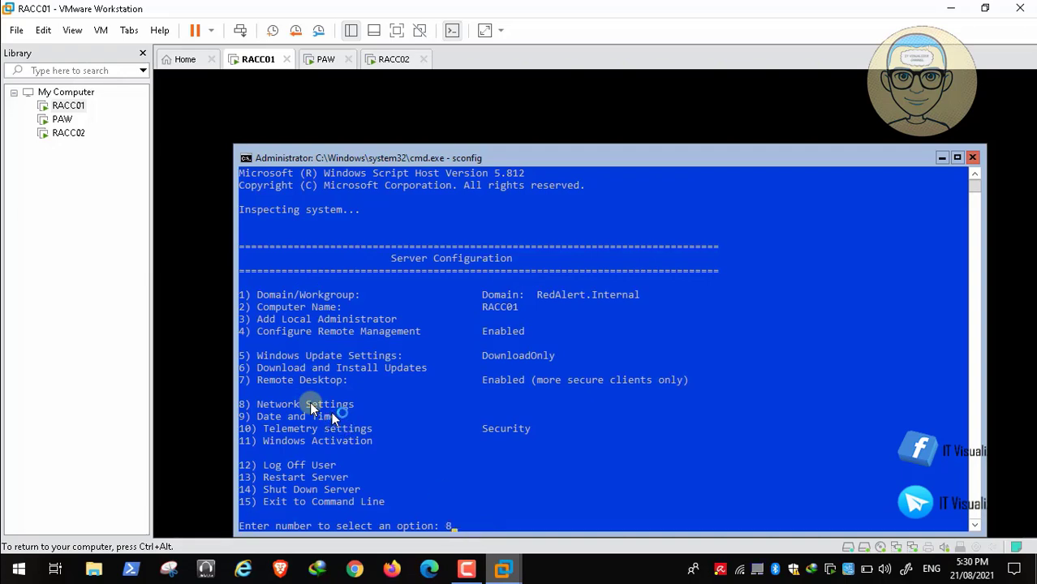
{"action": "key", "text": "Return"}
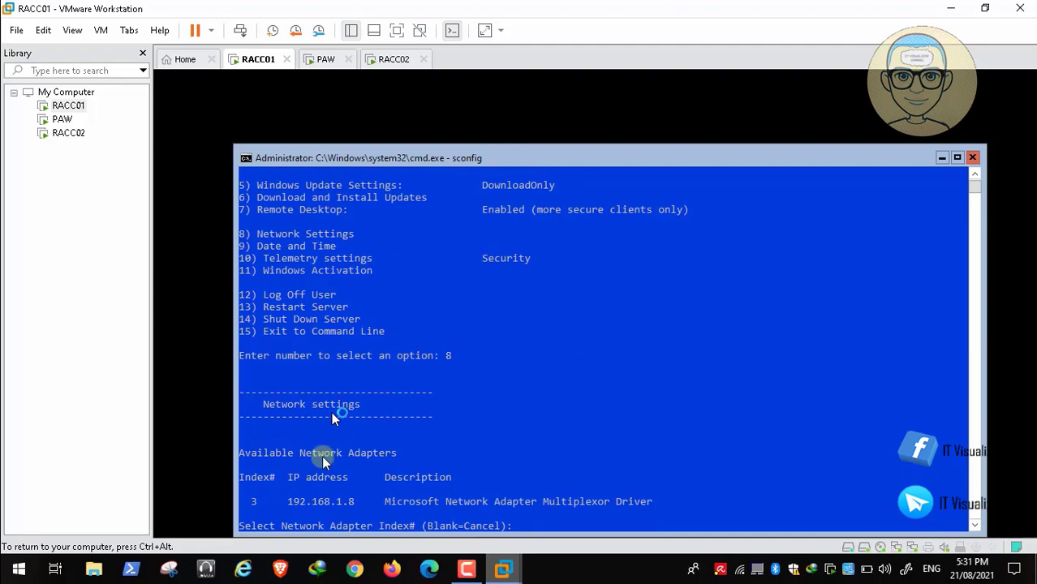
{"action": "mouse_move", "coordinate": [568, 549]}
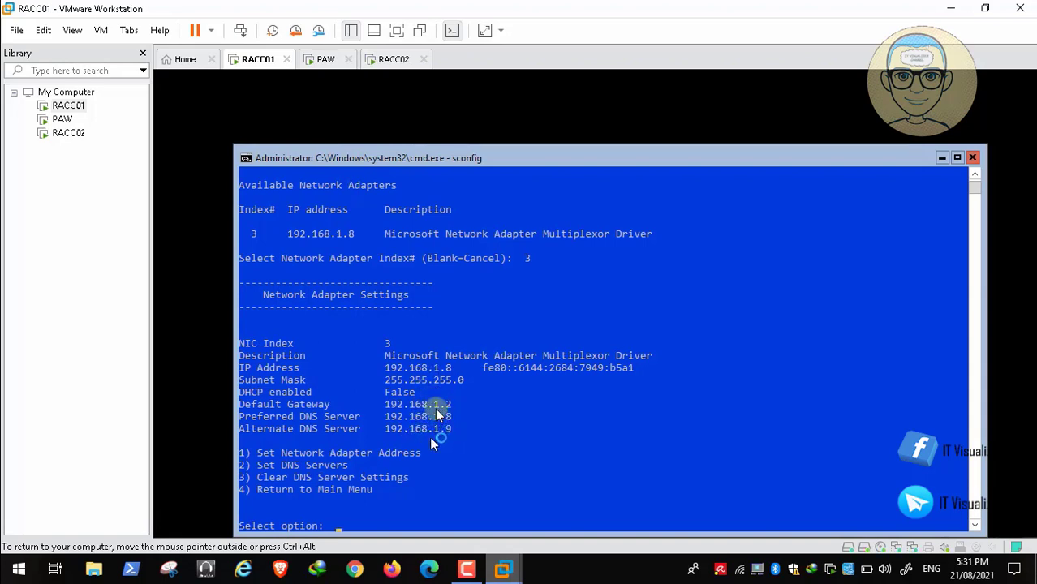
{"action": "type", "text": "4"}
{"action": "key", "text": "Return"}
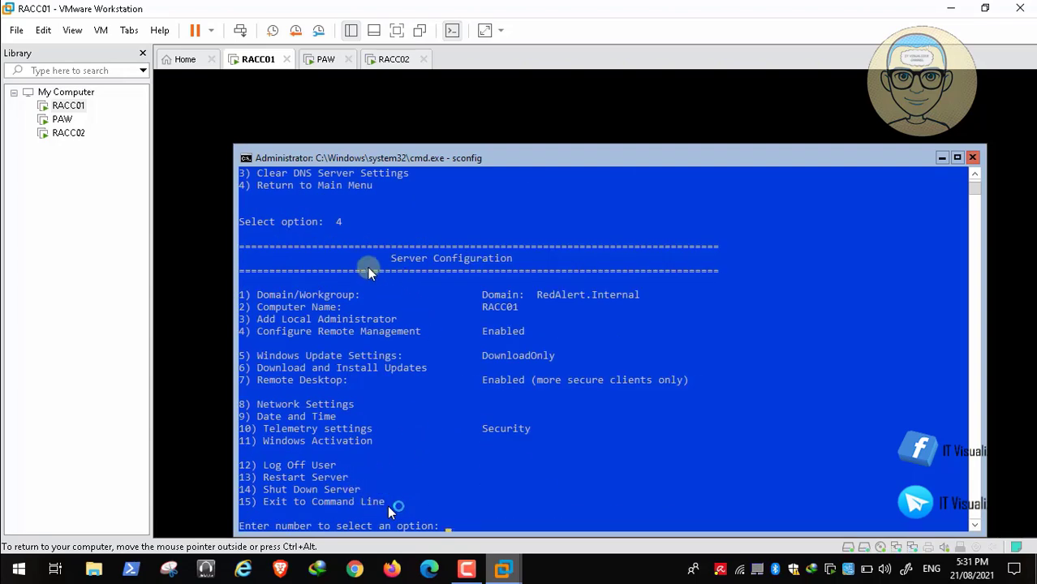
{"action": "type", "text": "15"}
{"action": "key", "text": "Return"}
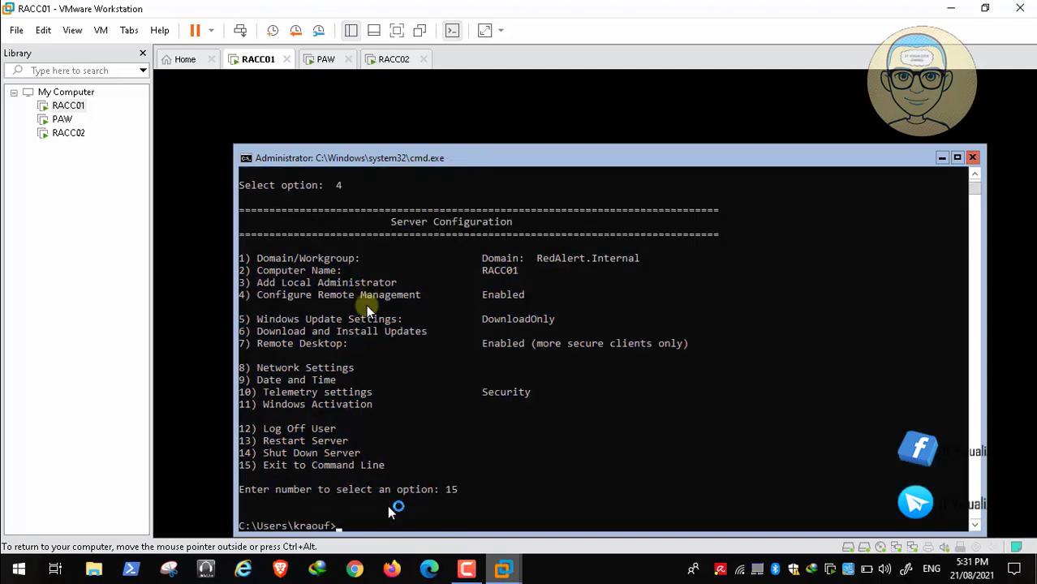
Run ipconfig /all to confirm DNS servers 192.168.1.8 and 192.168.1.9
{"action": "type", "text": "ipconfig /all"}
{"action": "key", "text": "Return"}
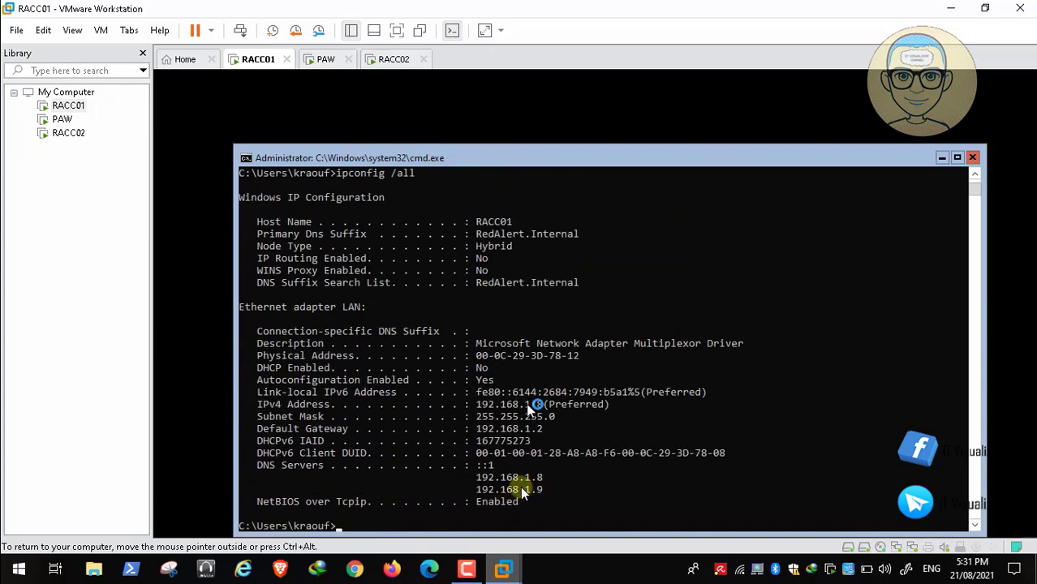
{"action": "left_click", "coordinate": [395, 61]}
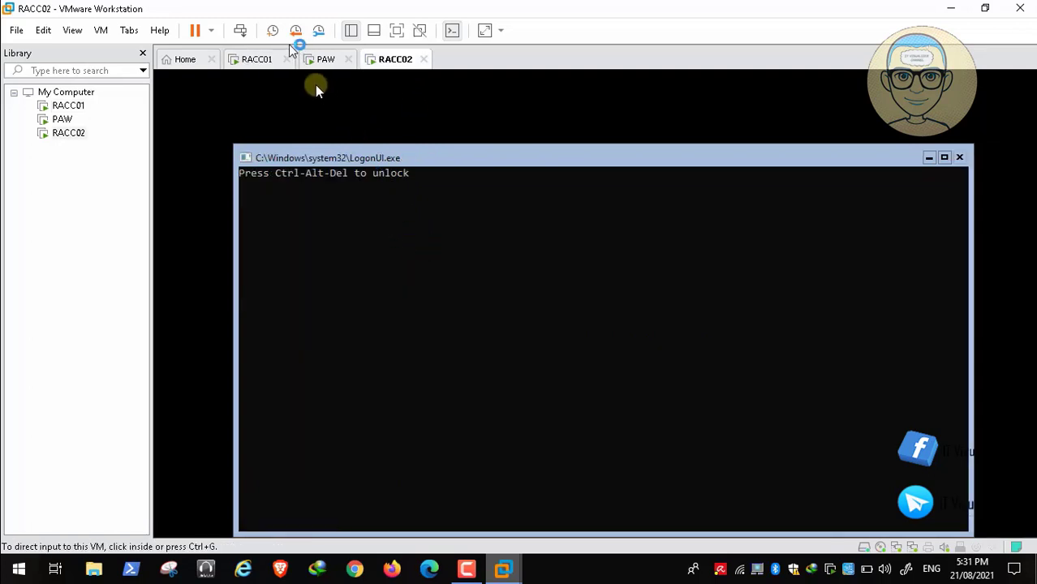
Sign in to RACC02 by sending Ctrl+Alt+Del and entering its password
{"action": "left_click", "coordinate": [240, 32]}
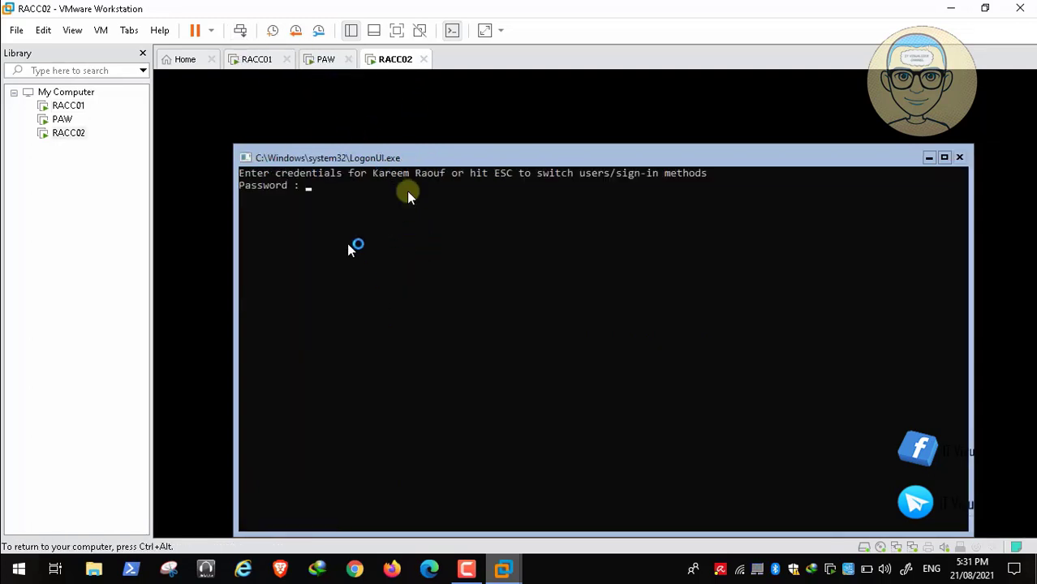
{"action": "type", "text": "*********"}
{"action": "key", "text": "Return"}
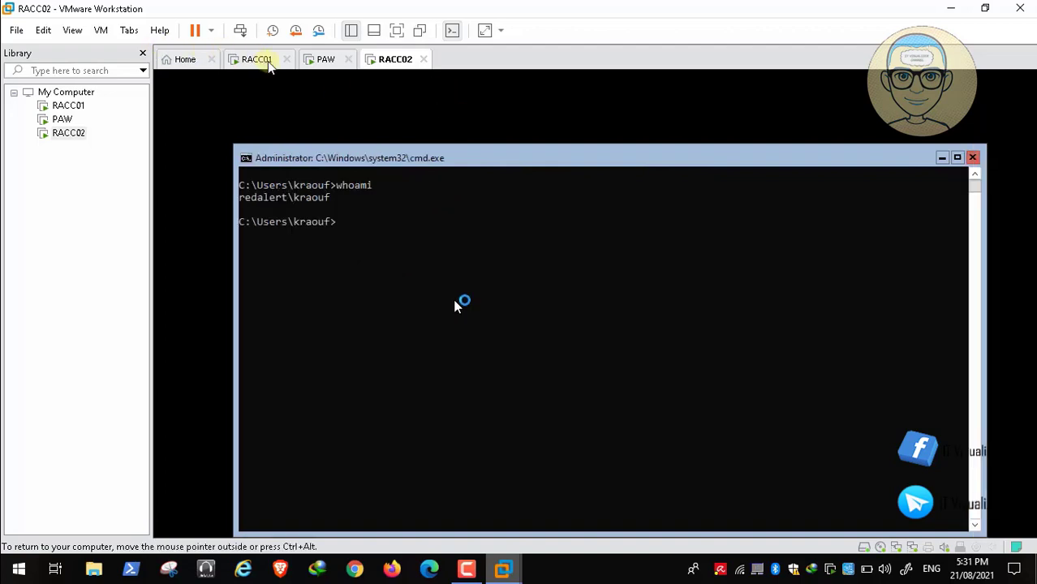
Run ipconfig /all on RACC02, showing DNS 192.168.1.8, 192.168.1.9 and 127.0.0.1
{"action": "type", "text": "ip"}
{"action": "type", "text": "config /a"}
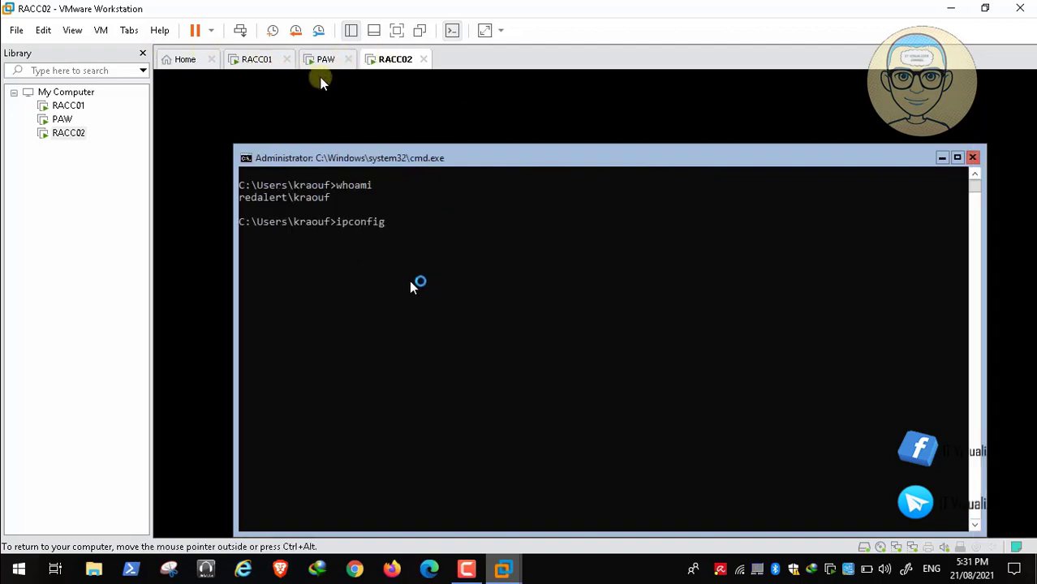
{"action": "type", "text": "ll"}
{"action": "key", "text": "Return"}
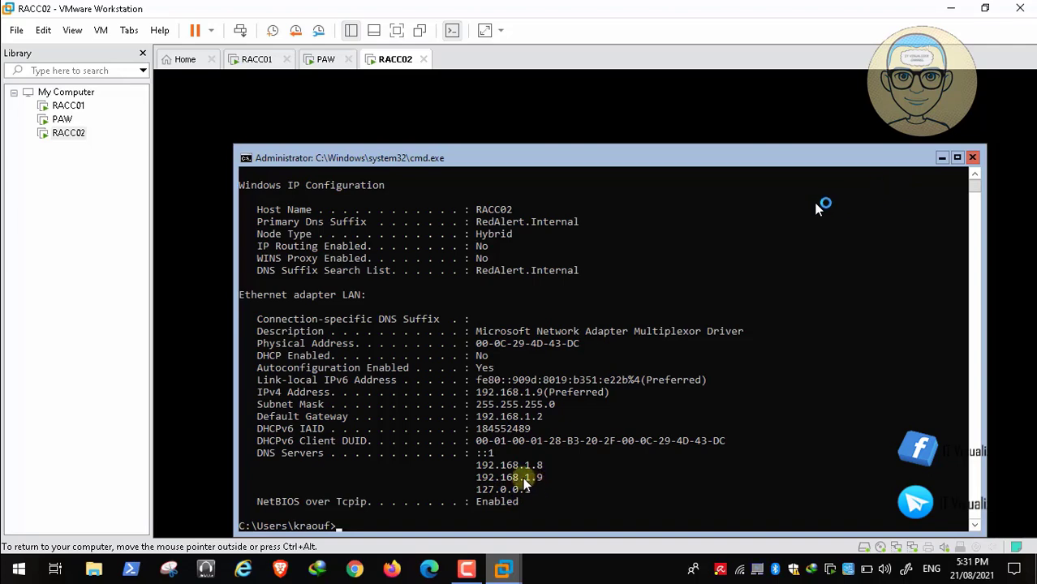
{"action": "left_click", "coordinate": [258, 60]}
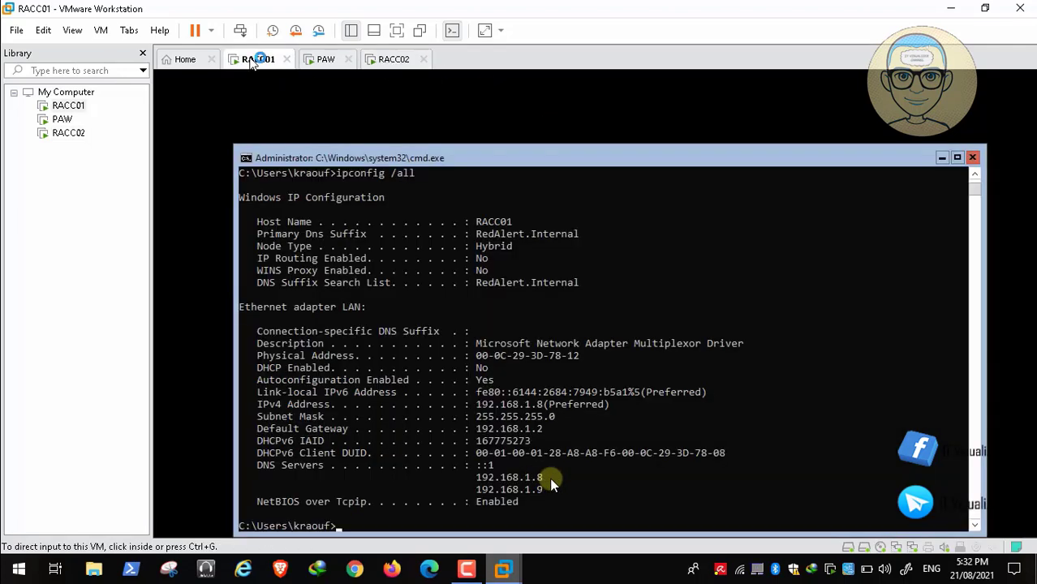
{"action": "left_click", "coordinate": [328, 65]}
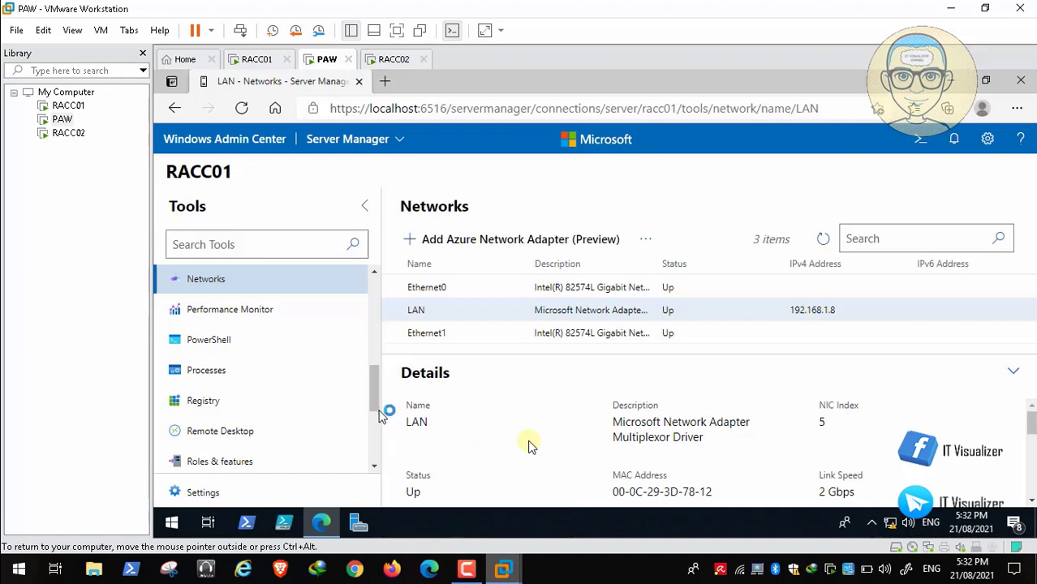
Open the Roles & features tool from RACC01's Tools pane
{"action": "left_click_drag", "start_coordinate": [375, 400], "coordinate": [378, 428]}
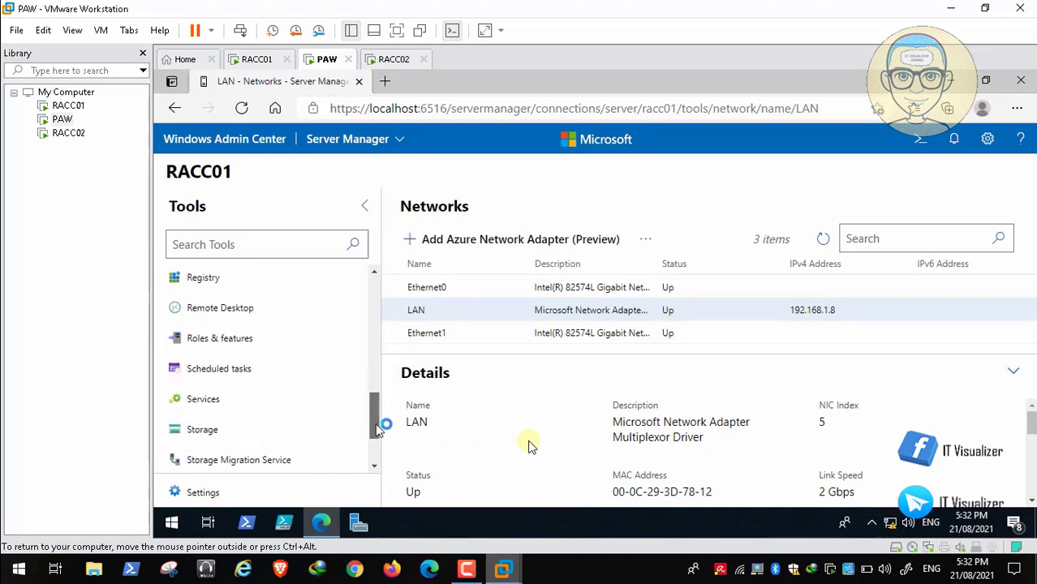
{"action": "left_click", "coordinate": [240, 339]}
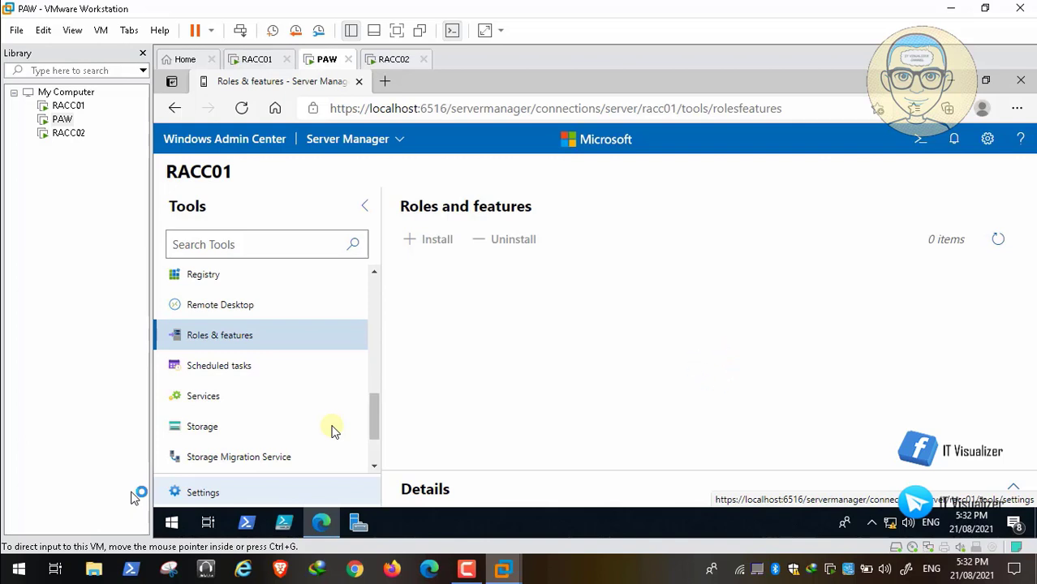
{"action": "left_click", "coordinate": [485, 573]}
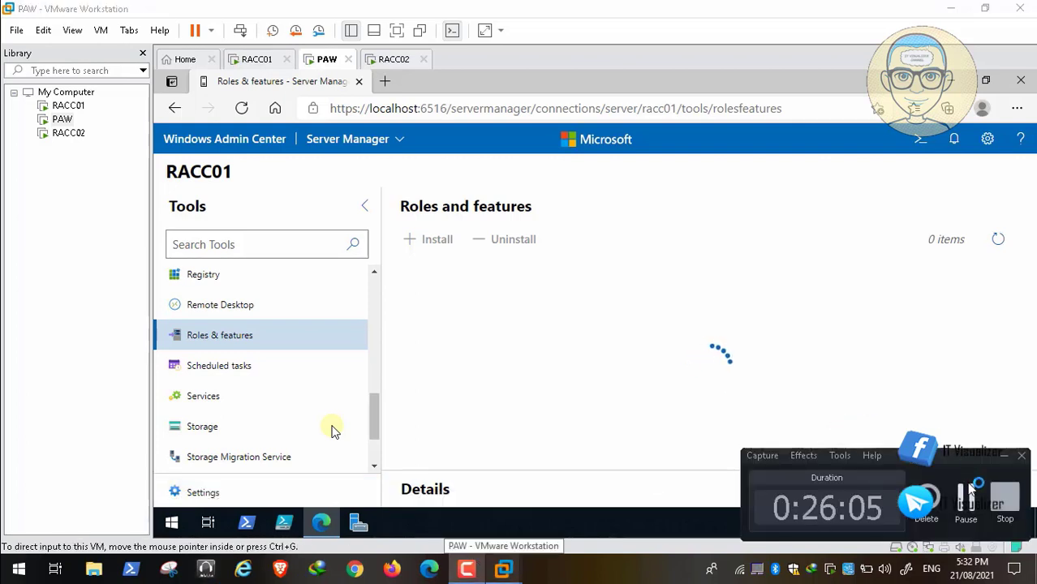
Tick DHCP Server in RACC01's roles list
{"action": "left_click", "coordinate": [1003, 456]}
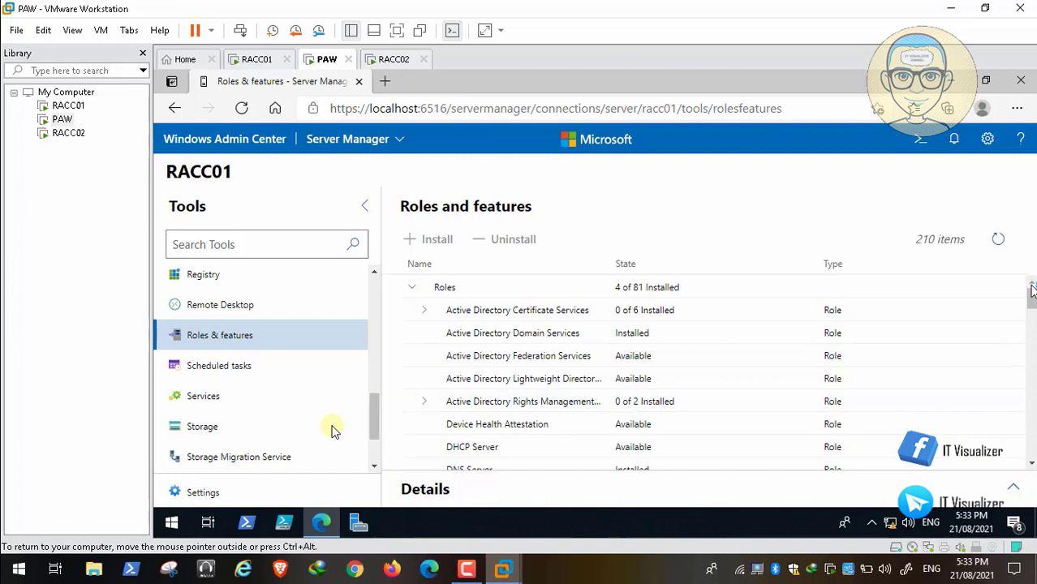
{"action": "scroll", "coordinate": [1032, 301], "scroll_direction": "down", "scroll_amount": 1}
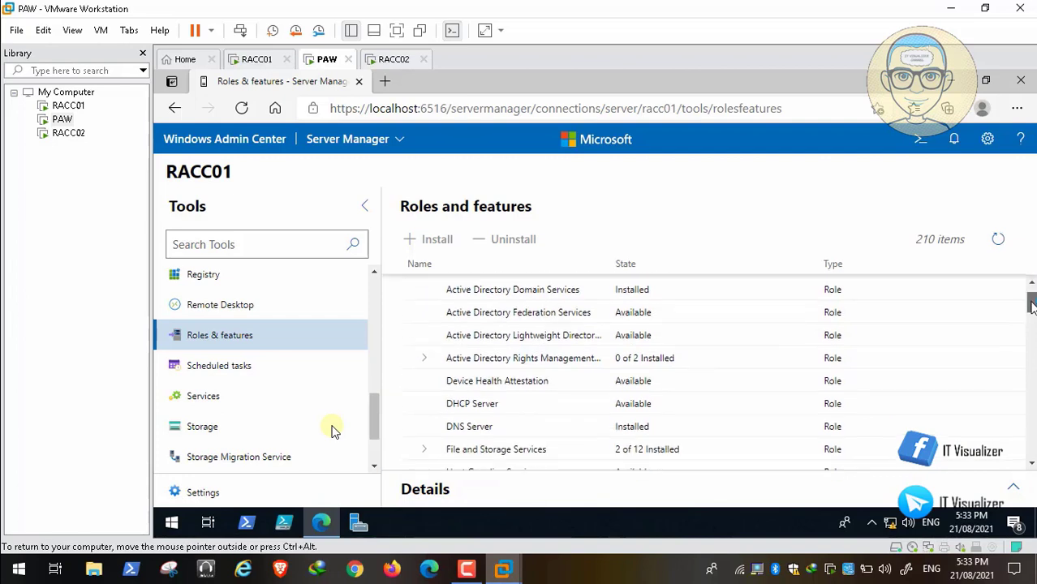
{"action": "left_click", "coordinate": [438, 396]}
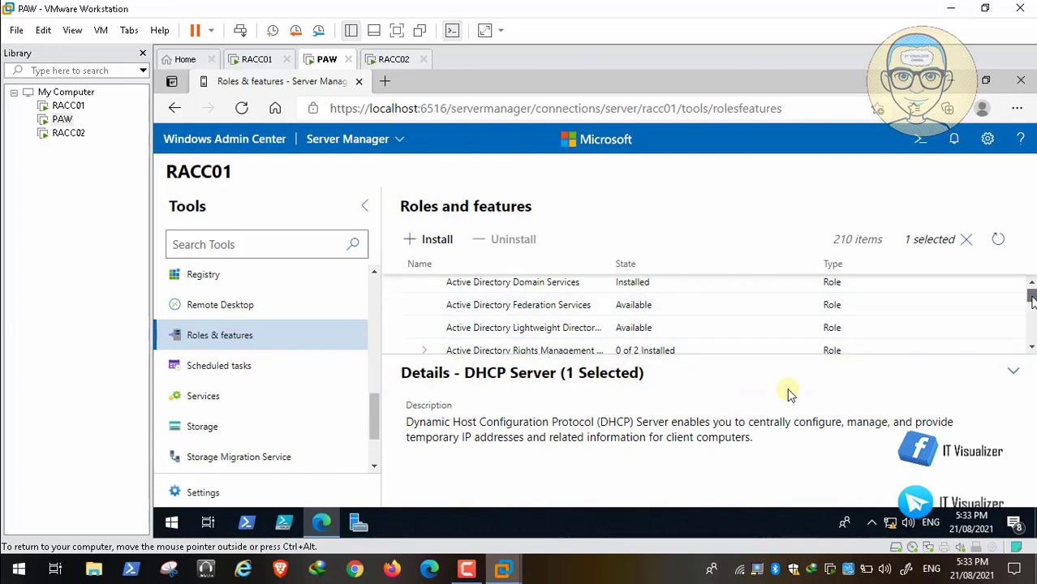
Expand File and Storage Services and tick File Server Resource Manager
{"action": "left_click_drag", "start_coordinate": [1032, 301], "coordinate": [1032, 301]}
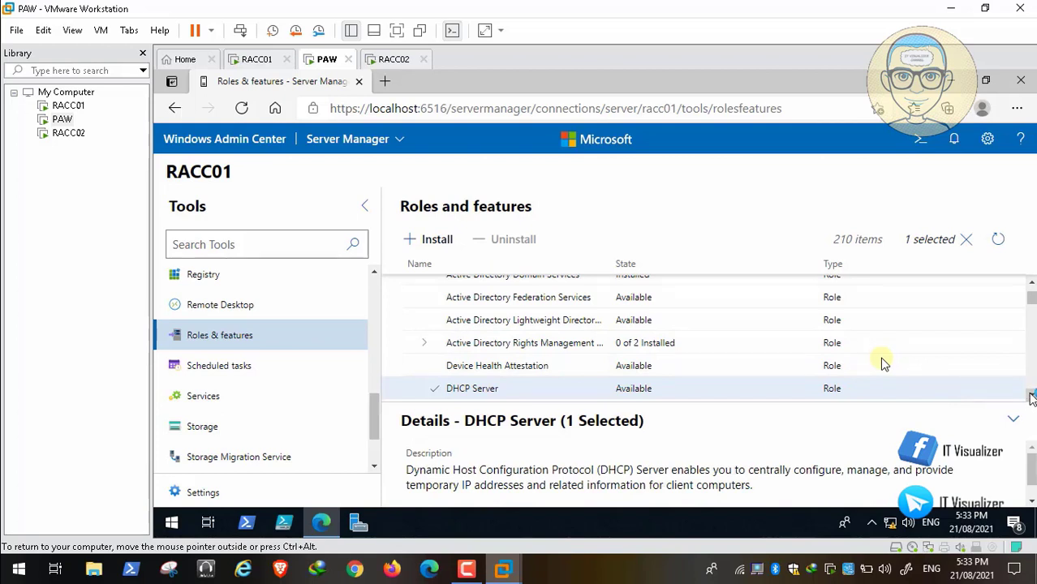
{"action": "scroll", "coordinate": [884, 364], "scroll_direction": "down", "scroll_amount": 2}
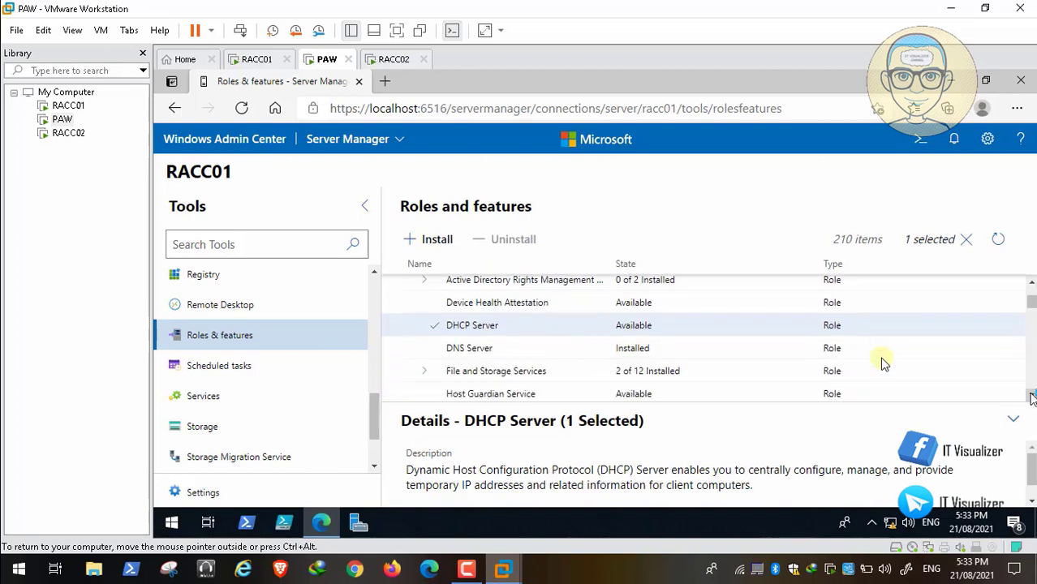
{"action": "left_click", "coordinate": [1032, 395]}
{"action": "left_click", "coordinate": [1031, 396]}
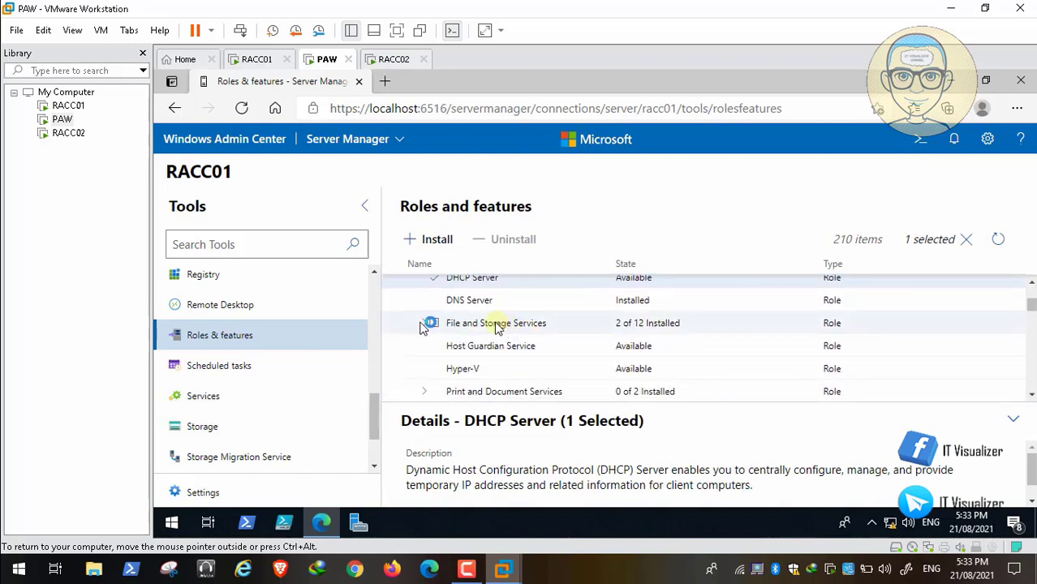
{"action": "left_click", "coordinate": [437, 346]}
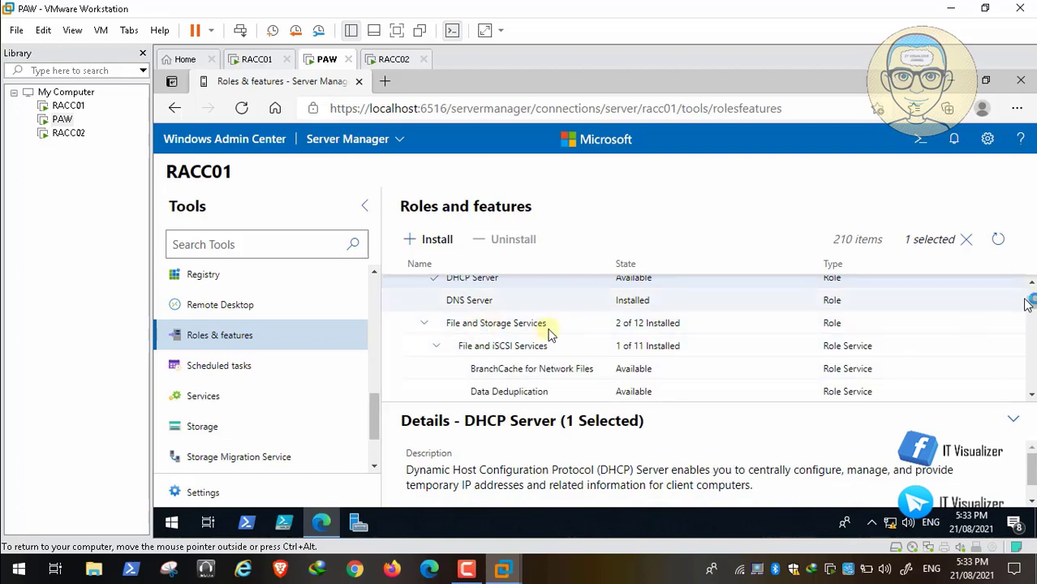
{"action": "scroll", "coordinate": [548, 335], "scroll_direction": "down", "scroll_amount": 2}
{"action": "scroll", "coordinate": [536, 340], "scroll_direction": "down", "scroll_amount": 1}
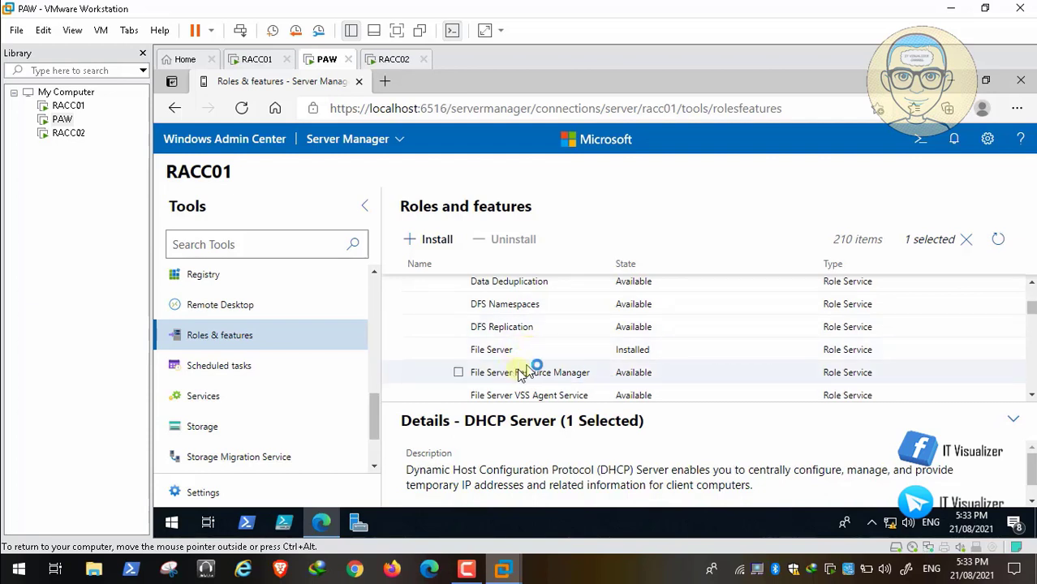
{"action": "left_click", "coordinate": [458, 373]}
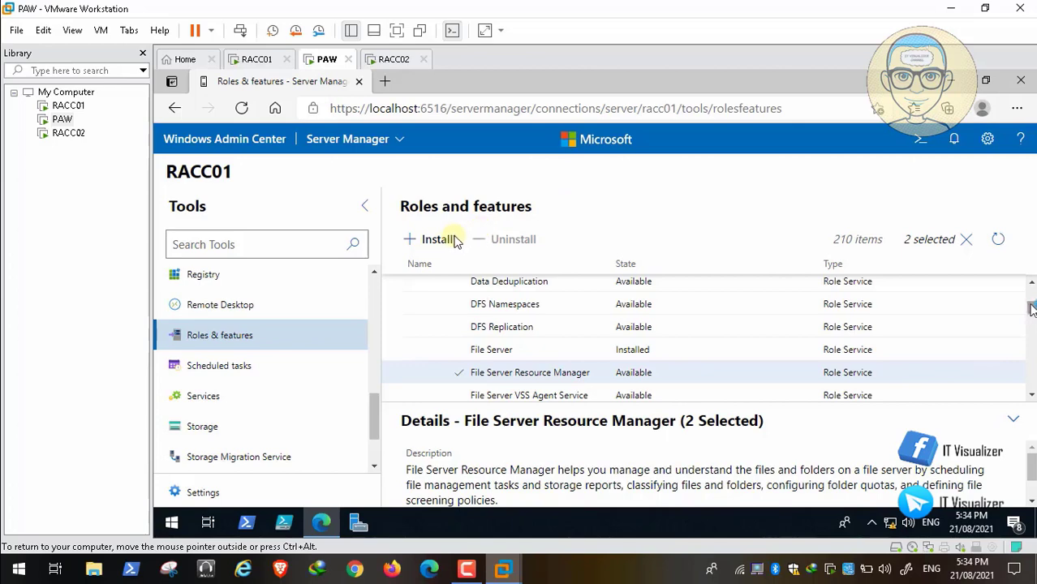
{"action": "scroll", "coordinate": [1033, 312], "scroll_direction": "down", "scroll_amount": 3}
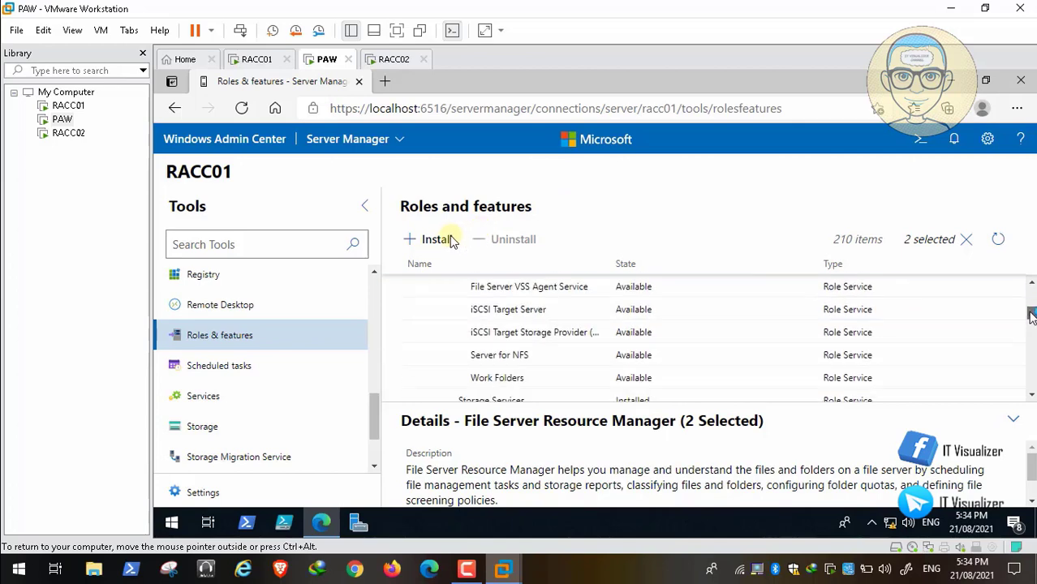
{"action": "scroll", "coordinate": [1032, 313], "scroll_direction": "up", "scroll_amount": 2}
{"action": "left_click_drag", "start_coordinate": [1032, 323], "coordinate": [1034, 277]}
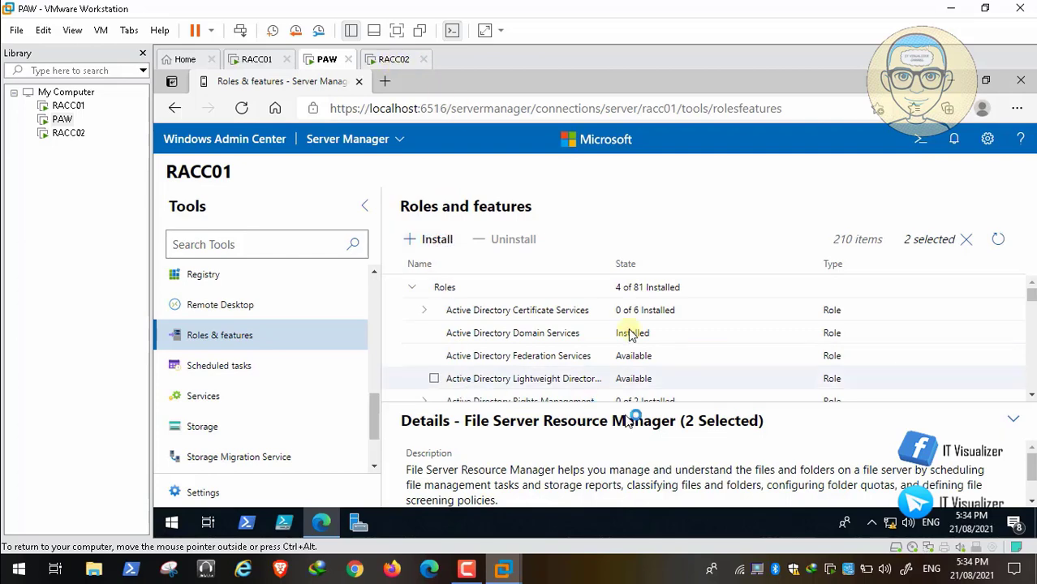
Install DHCP Server and File Server Resource Manager, confirm with Yes, and watch the notification progress
{"action": "left_click", "coordinate": [431, 240]}
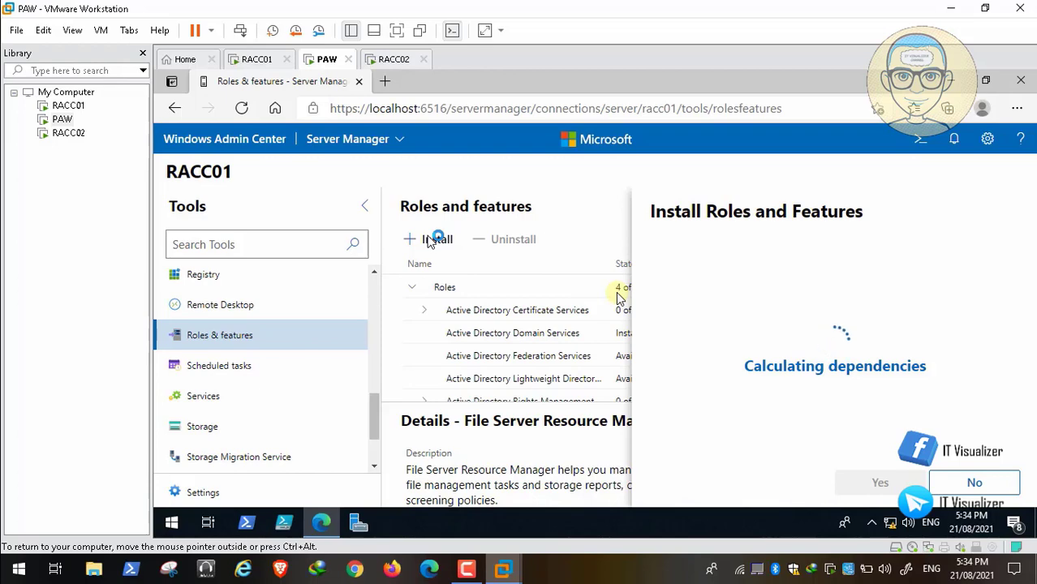
{"action": "mouse_move", "coordinate": [576, 565]}
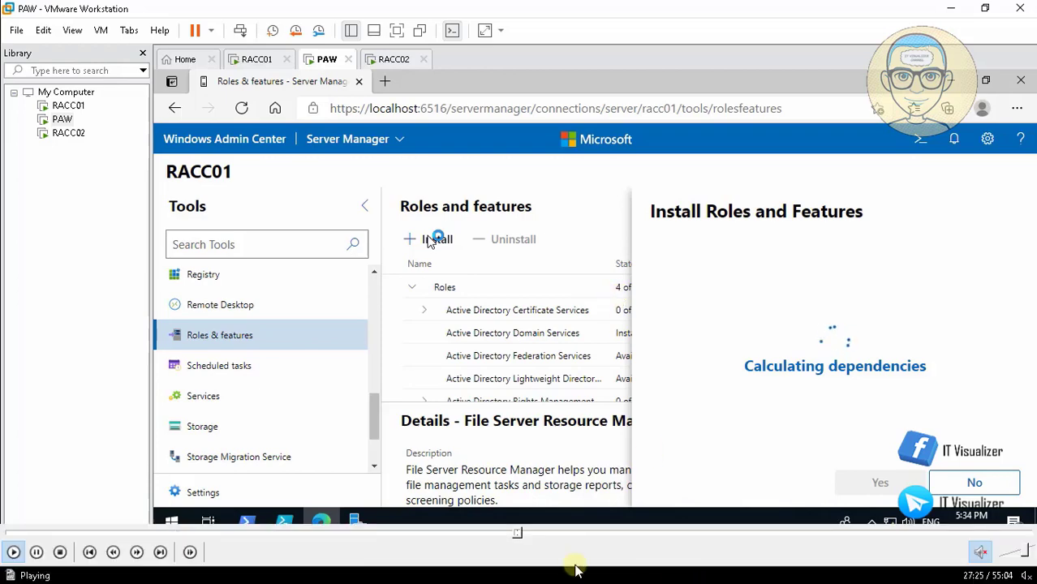
{"action": "left_click", "coordinate": [524, 533]}
{"action": "left_click", "coordinate": [520, 532]}
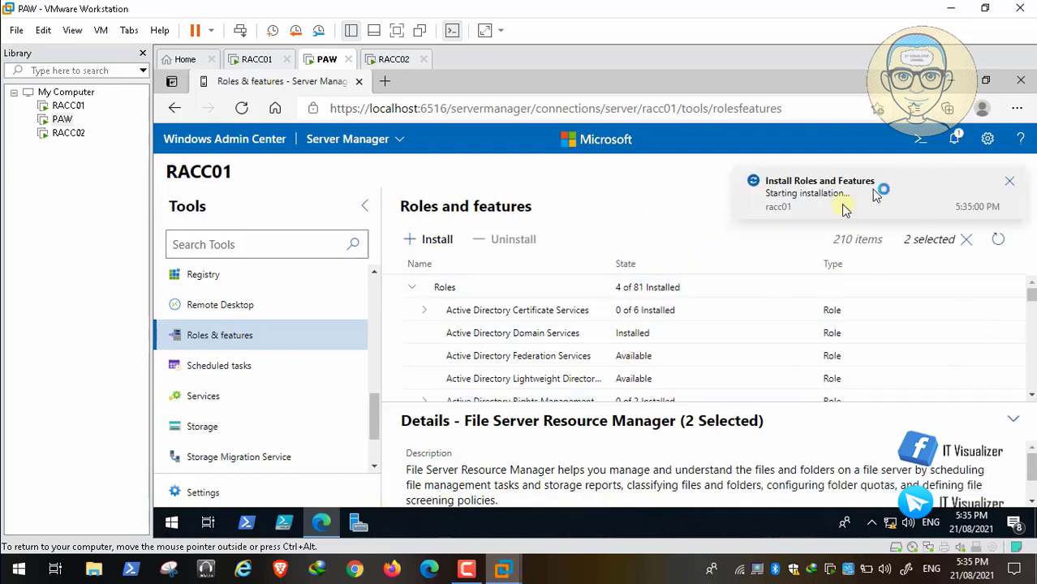
{"action": "left_click", "coordinate": [956, 141]}
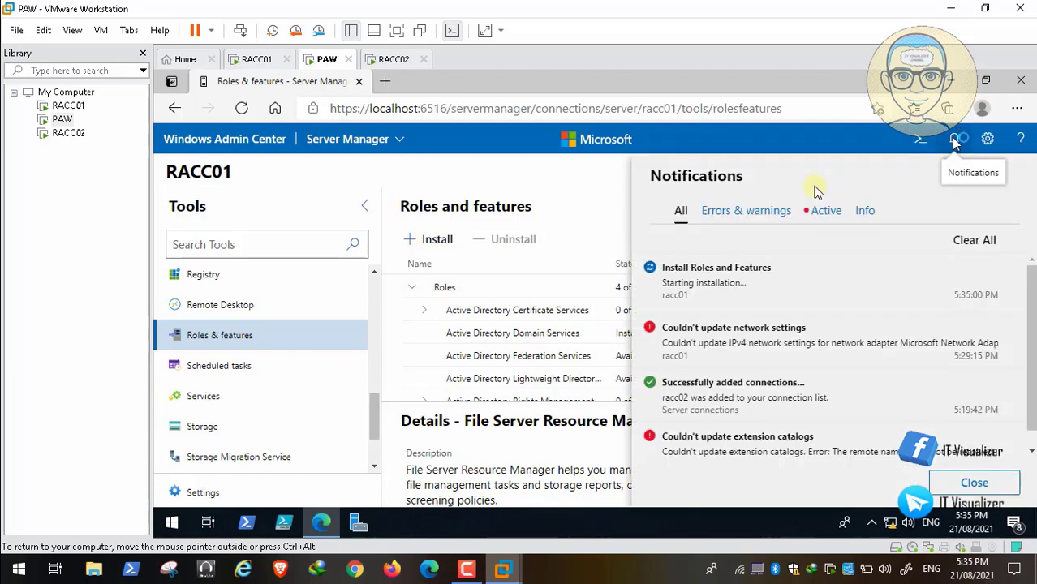
{"action": "left_click", "coordinate": [468, 573]}
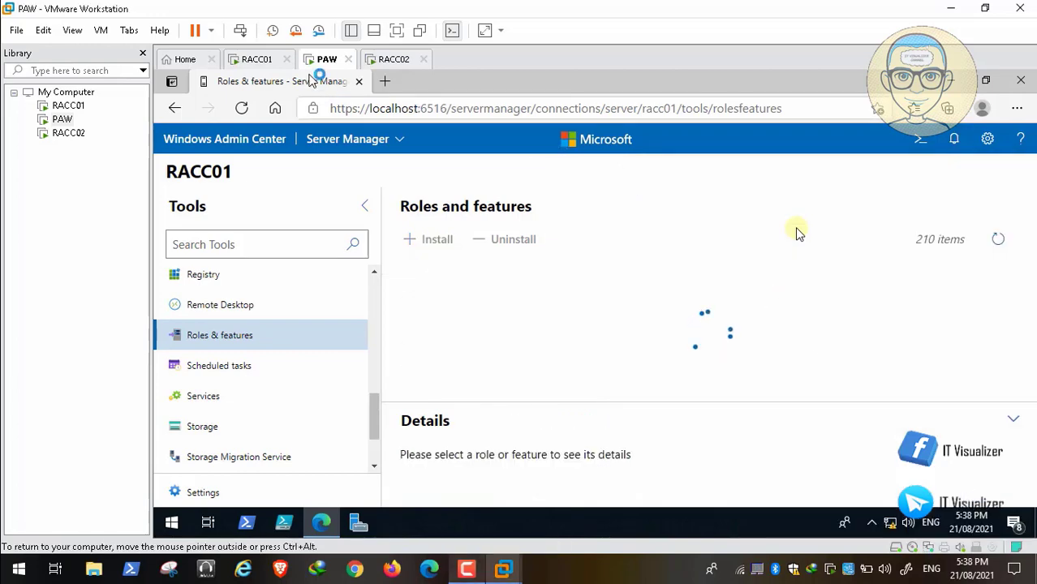
Start a PowerShell session in RACC01's console, then return to the PAW machine
{"action": "left_click", "coordinate": [260, 60]}
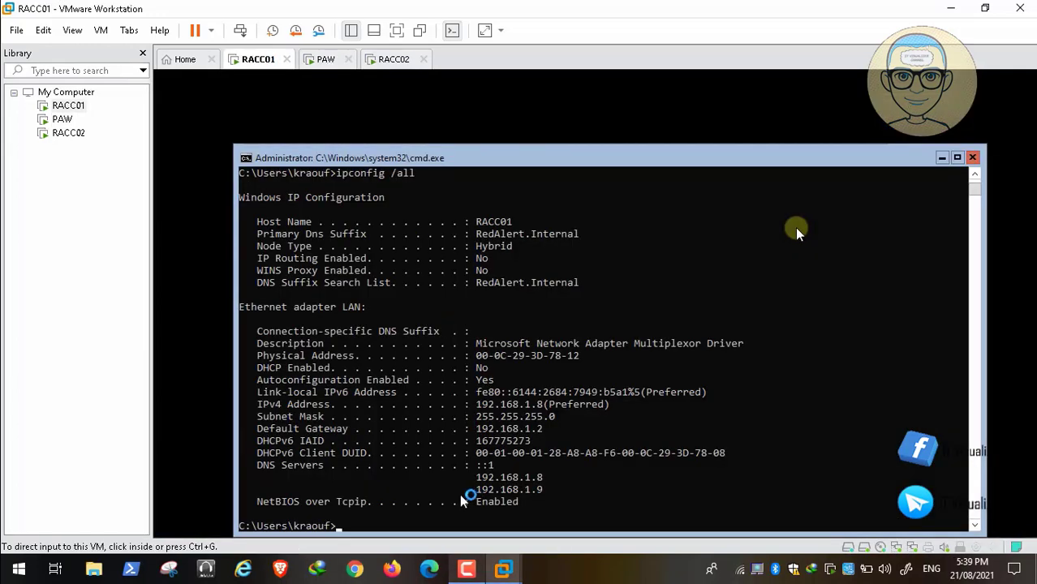
{"action": "left_click", "coordinate": [873, 273]}
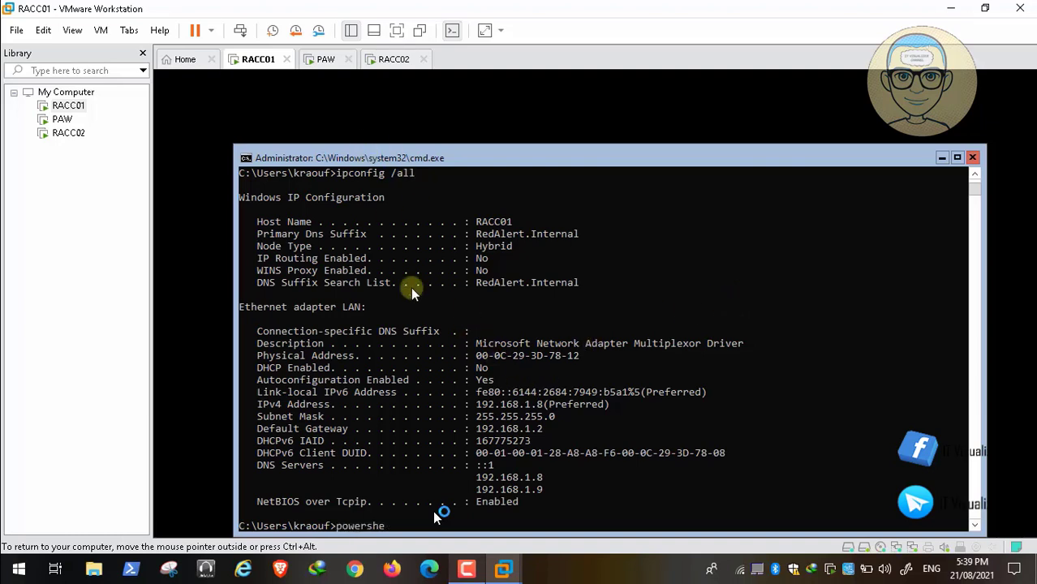
{"action": "type", "text": "powershell"}
{"action": "key", "text": "Return"}
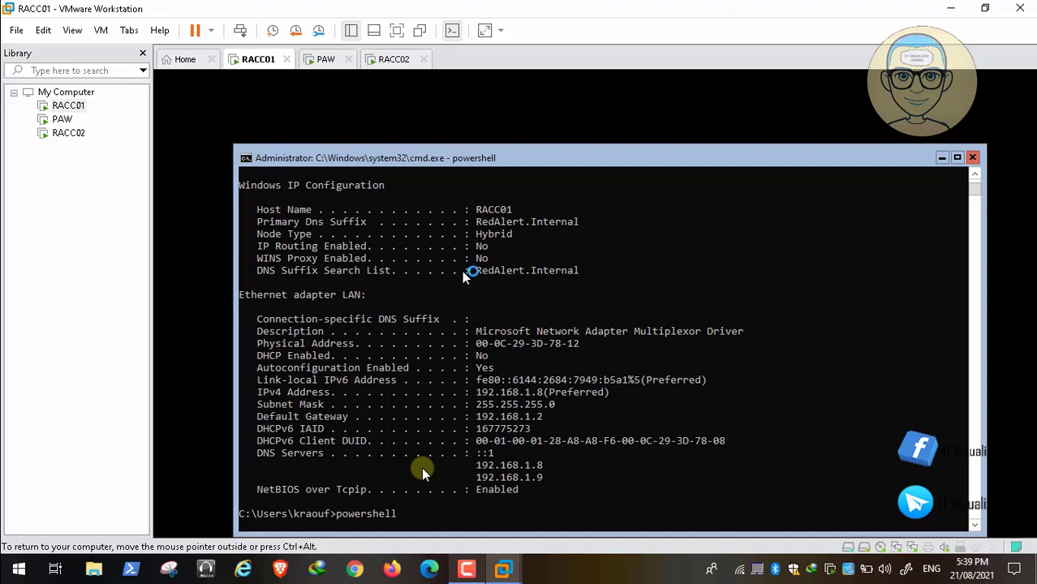
{"action": "left_click", "coordinate": [325, 61]}
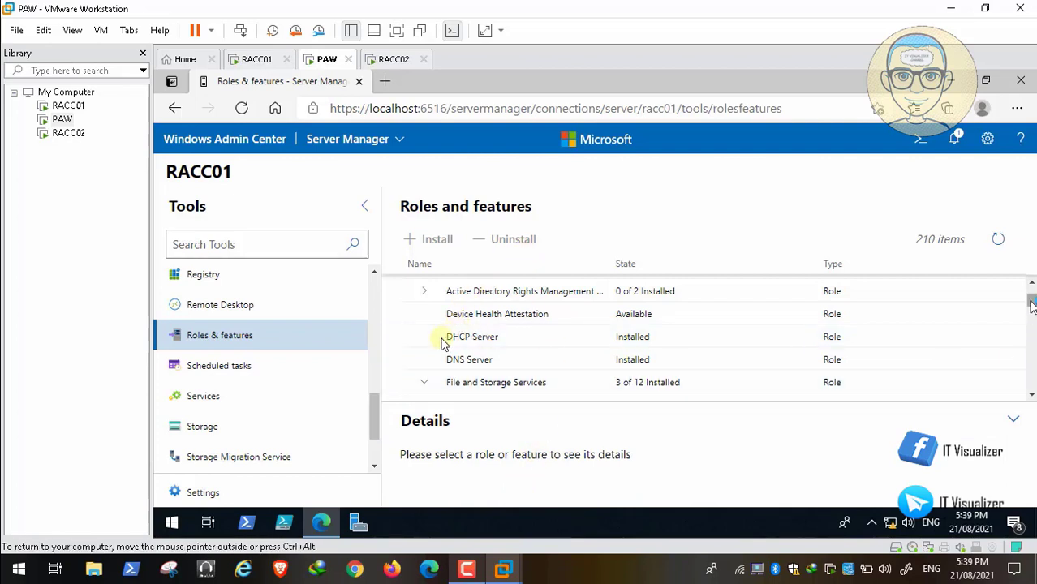
Select DHCP Server and File Server Resource Manager on RACC01 and start uninstalling them
{"action": "left_click_drag", "start_coordinate": [1030, 300], "coordinate": [1033, 300]}
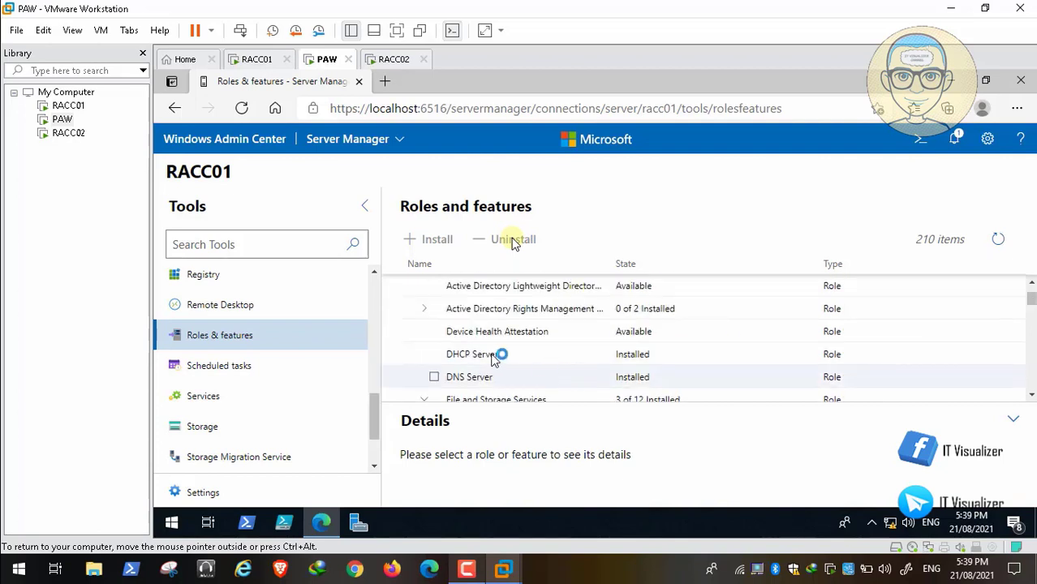
{"action": "left_click", "coordinate": [435, 355]}
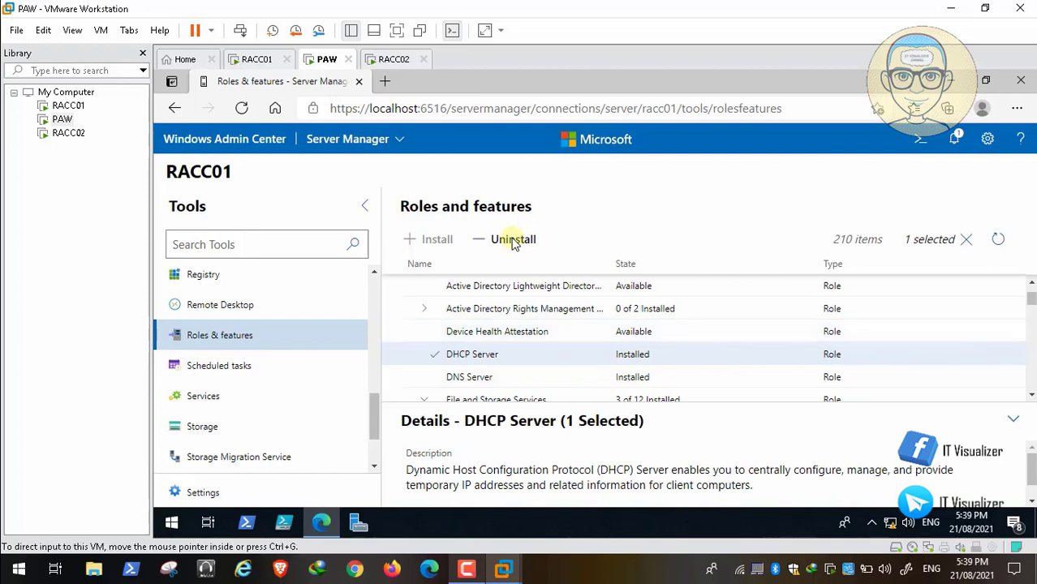
{"action": "scroll", "coordinate": [1032, 395], "scroll_direction": "down", "scroll_amount": 4}
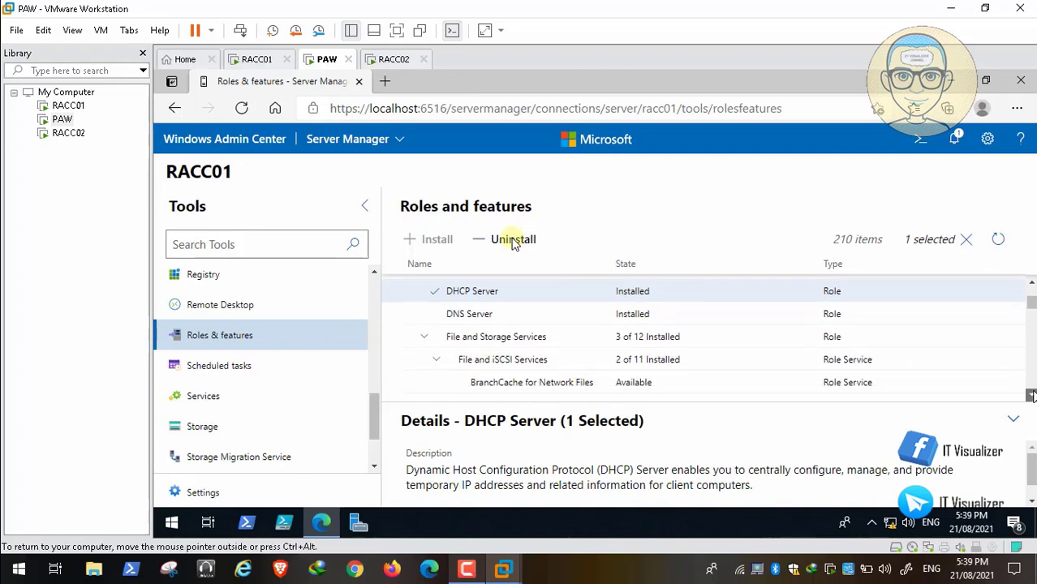
{"action": "scroll", "coordinate": [1032, 396], "scroll_direction": "down", "scroll_amount": 3}
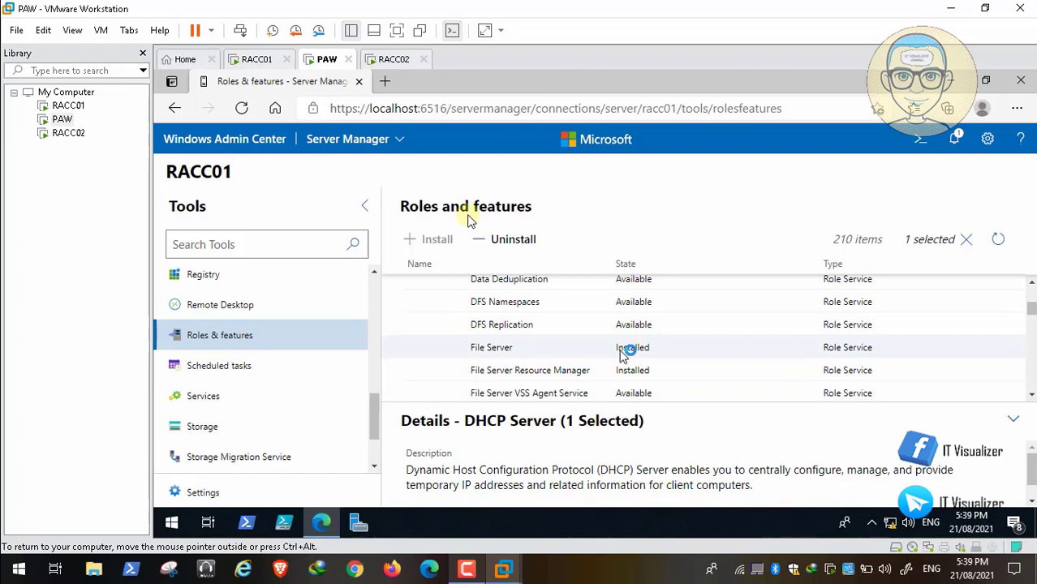
{"action": "left_click", "coordinate": [459, 372]}
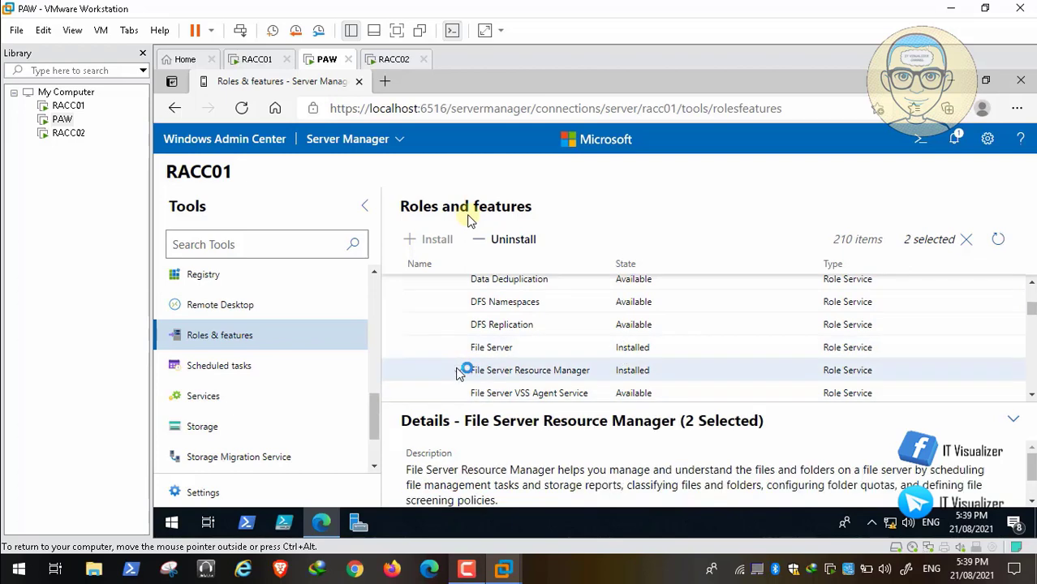
{"action": "left_click", "coordinate": [517, 240]}
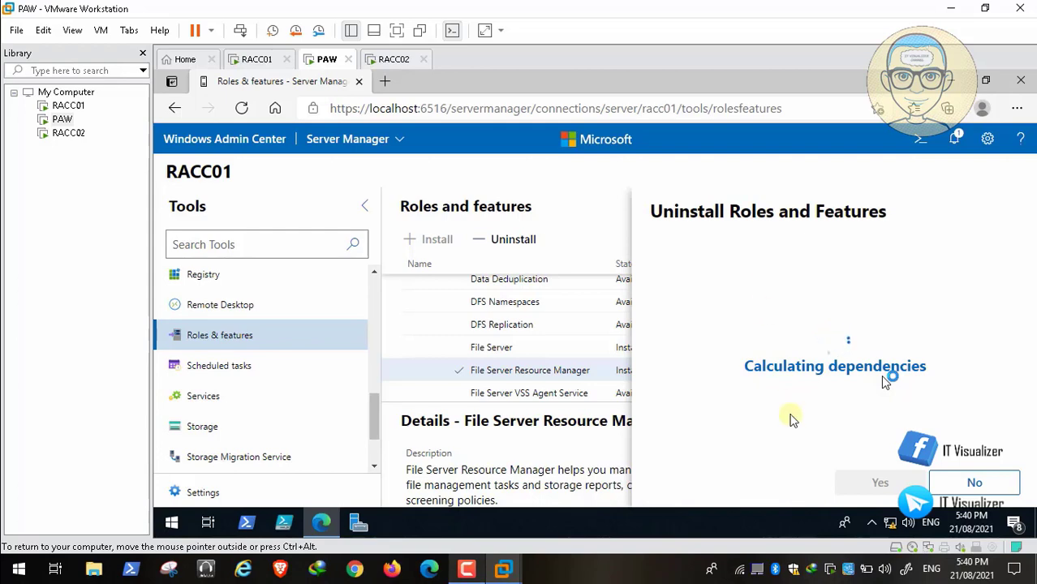
Confirm removing both roles with automatic reboot allowed, then check the uninstall notification
{"action": "left_click", "coordinate": [469, 570]}
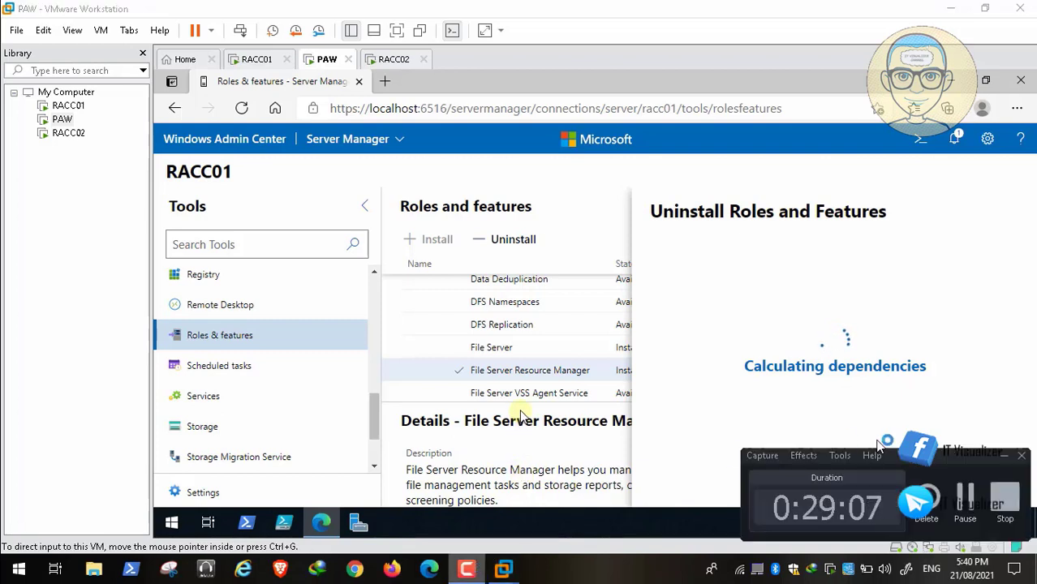
{"action": "left_click", "coordinate": [1002, 454]}
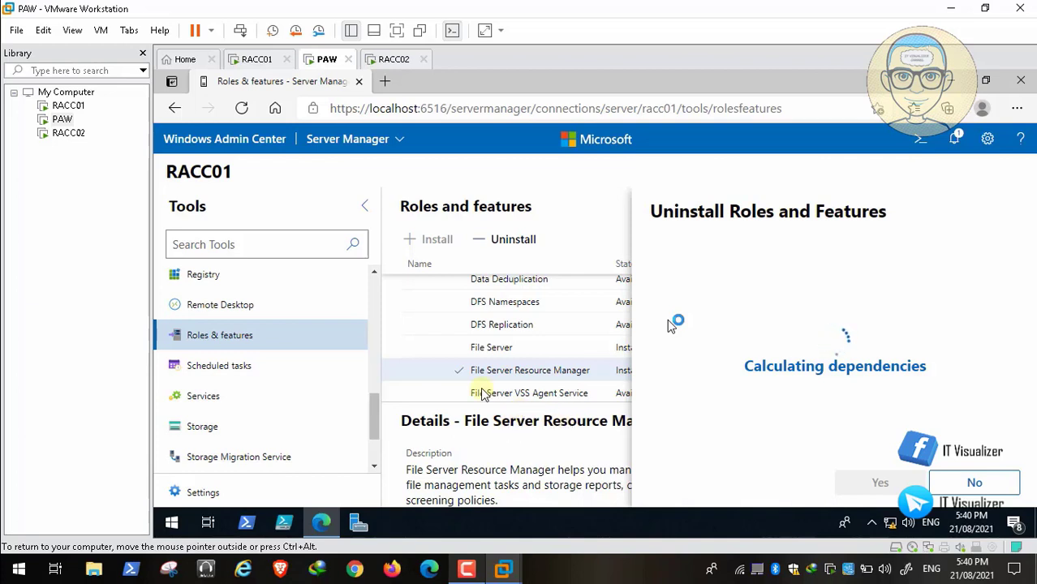
{"action": "left_click", "coordinate": [466, 570]}
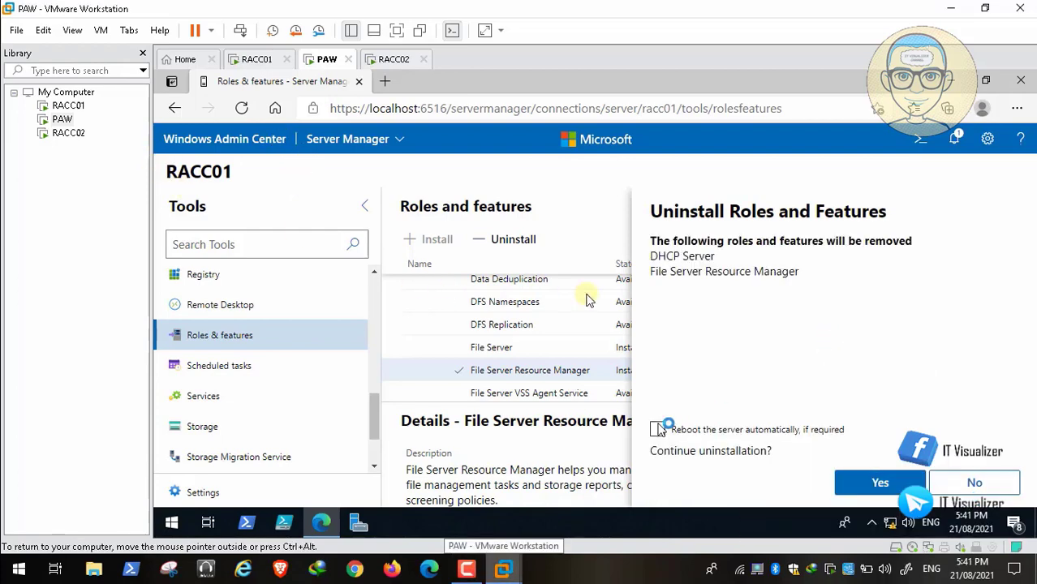
{"action": "left_click", "coordinate": [657, 431]}
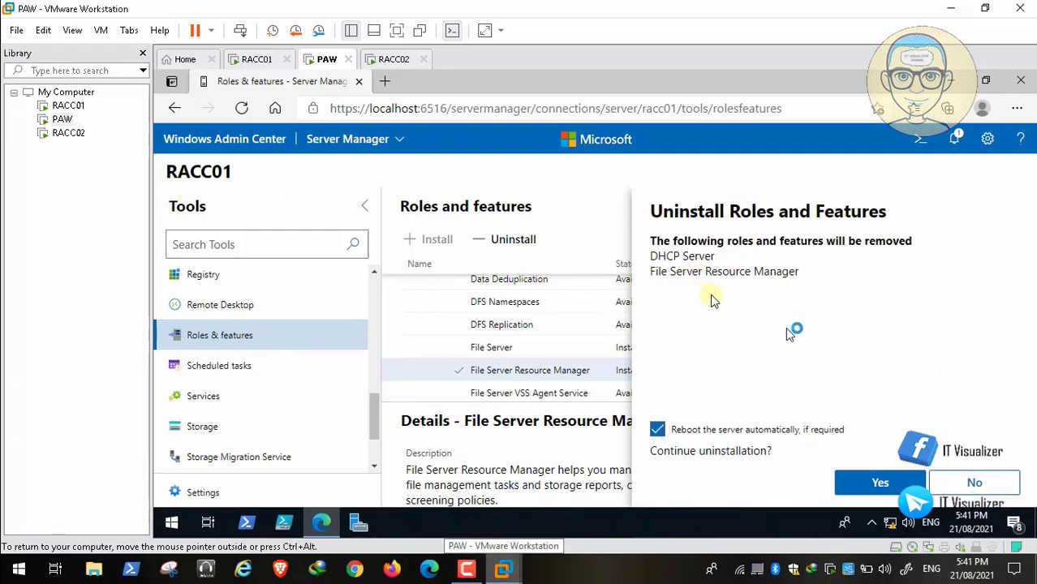
{"action": "left_click", "coordinate": [879, 484]}
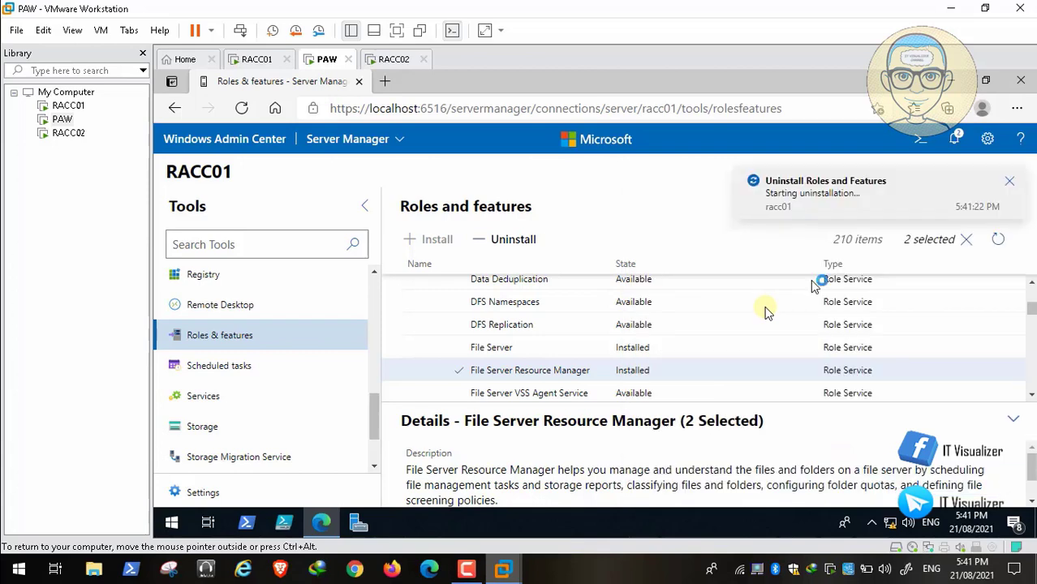
{"action": "left_click", "coordinate": [955, 142]}
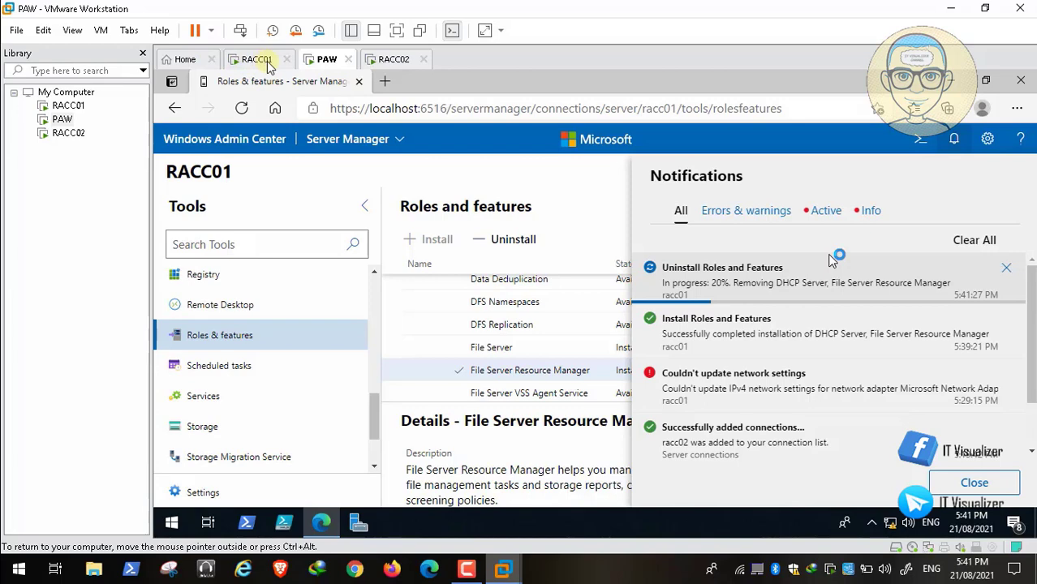
{"action": "mouse_move", "coordinate": [453, 575]}
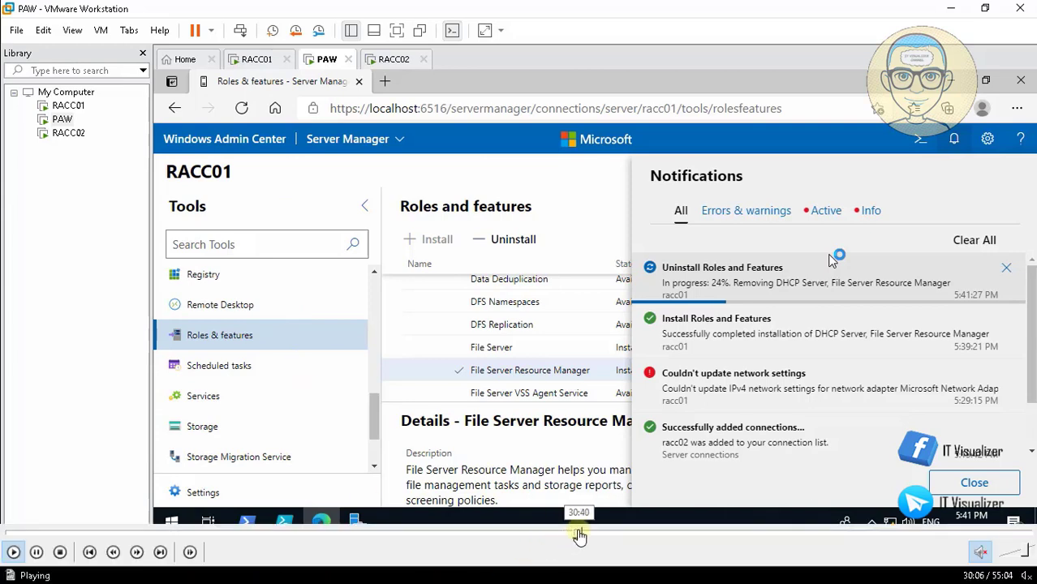
{"action": "left_click", "coordinate": [579, 536]}
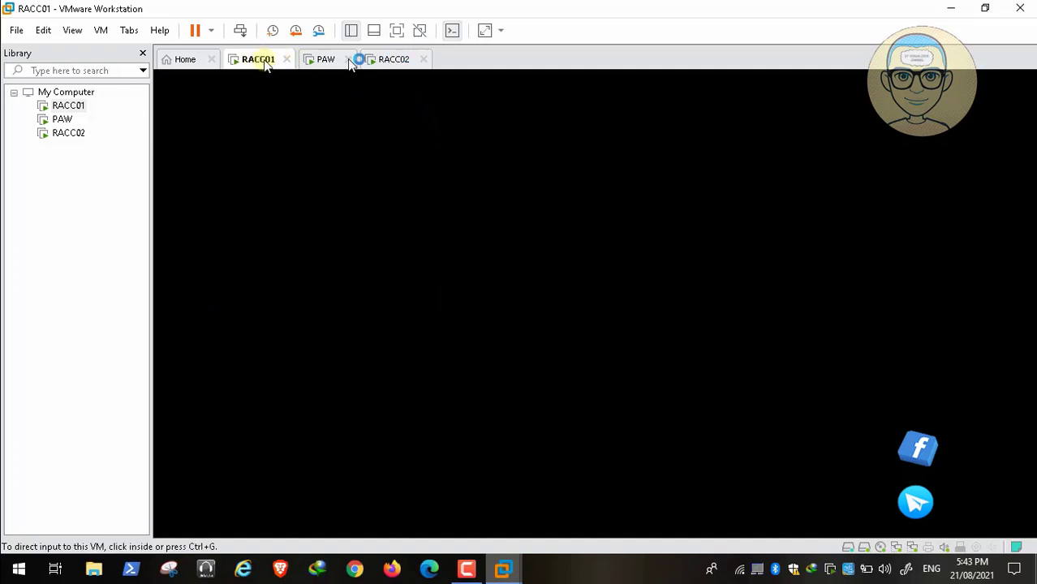
{"action": "left_click", "coordinate": [327, 60]}
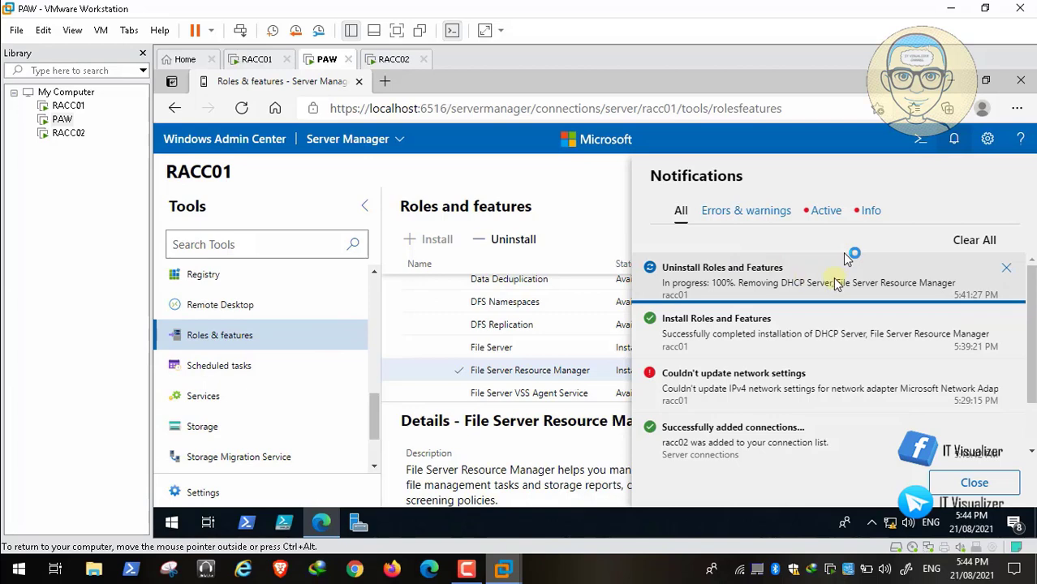
{"action": "left_click", "coordinate": [258, 59]}
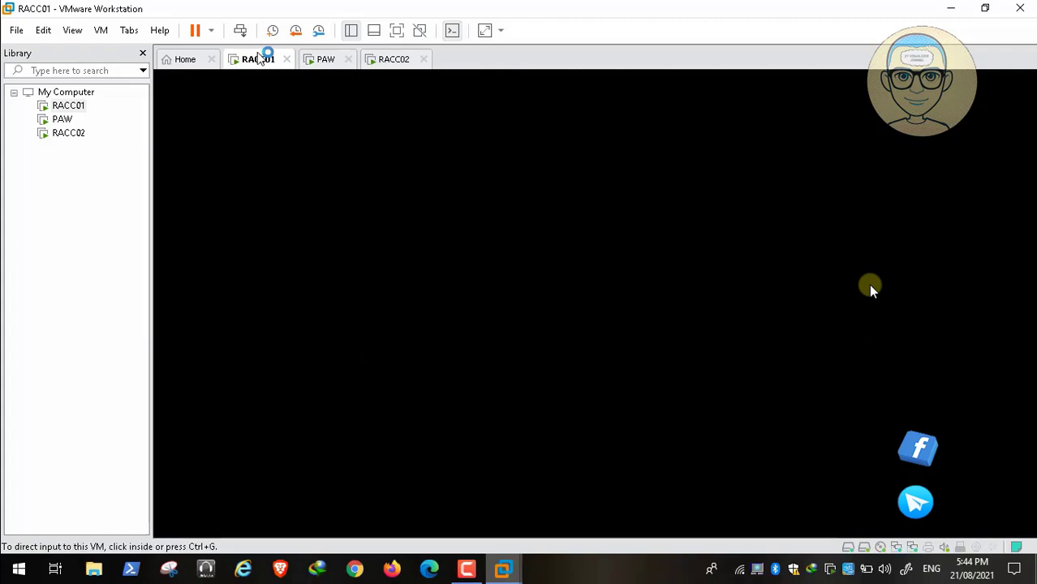
{"action": "left_click", "coordinate": [393, 393]}
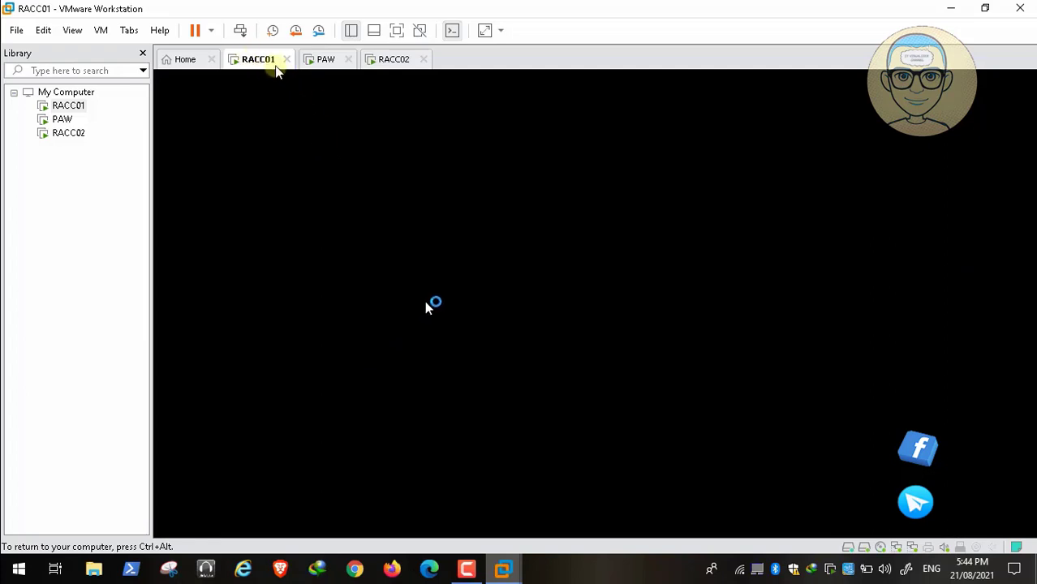
{"action": "key", "text": "ctrl+alt"}
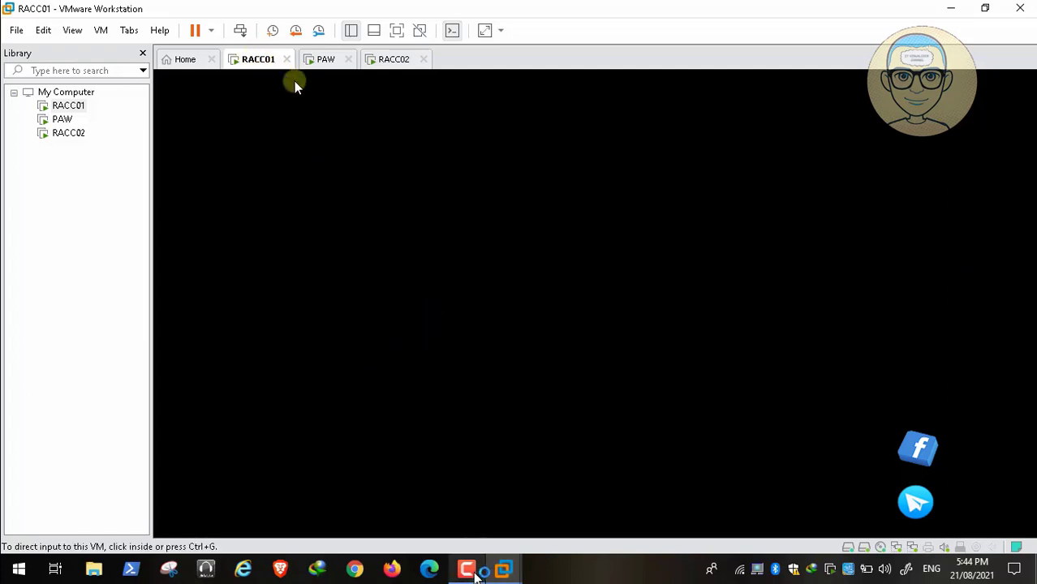
{"action": "left_click", "coordinate": [473, 572]}
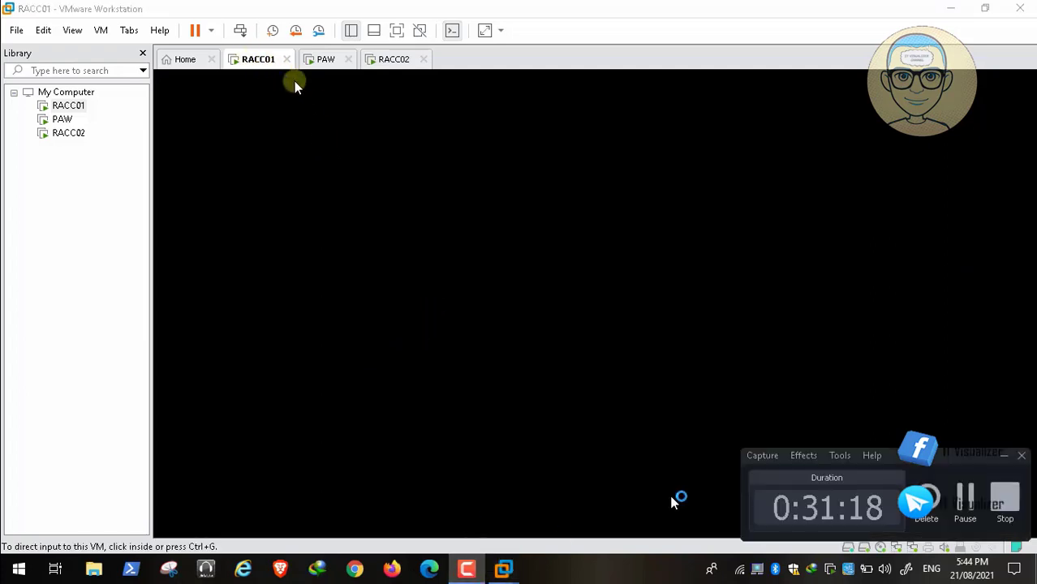
{"action": "left_click", "coordinate": [1003, 456]}
{"action": "left_click", "coordinate": [998, 456]}
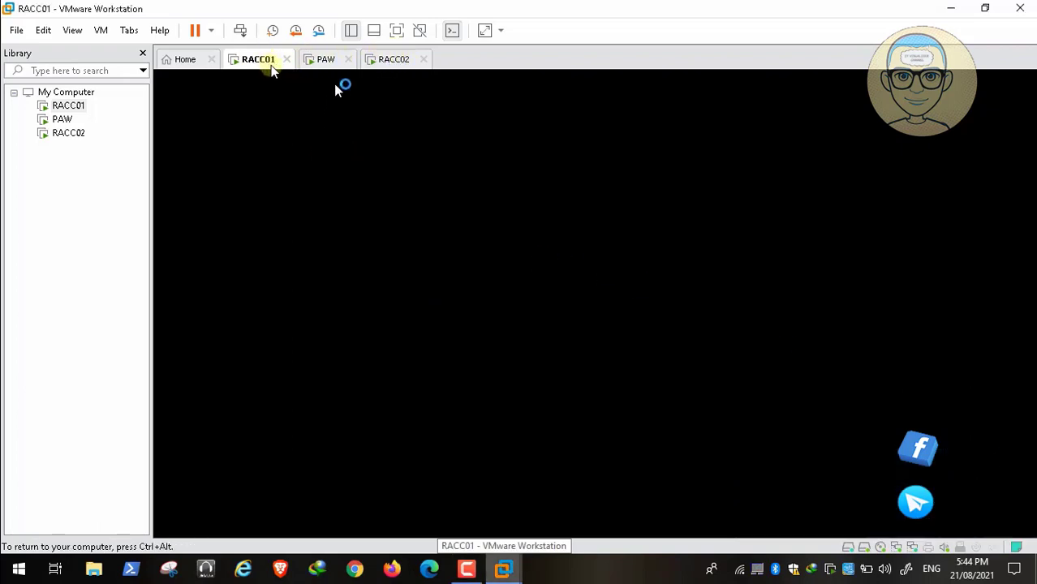
{"action": "key", "text": "ctrl+alt"}
{"action": "left_click", "coordinate": [325, 61]}
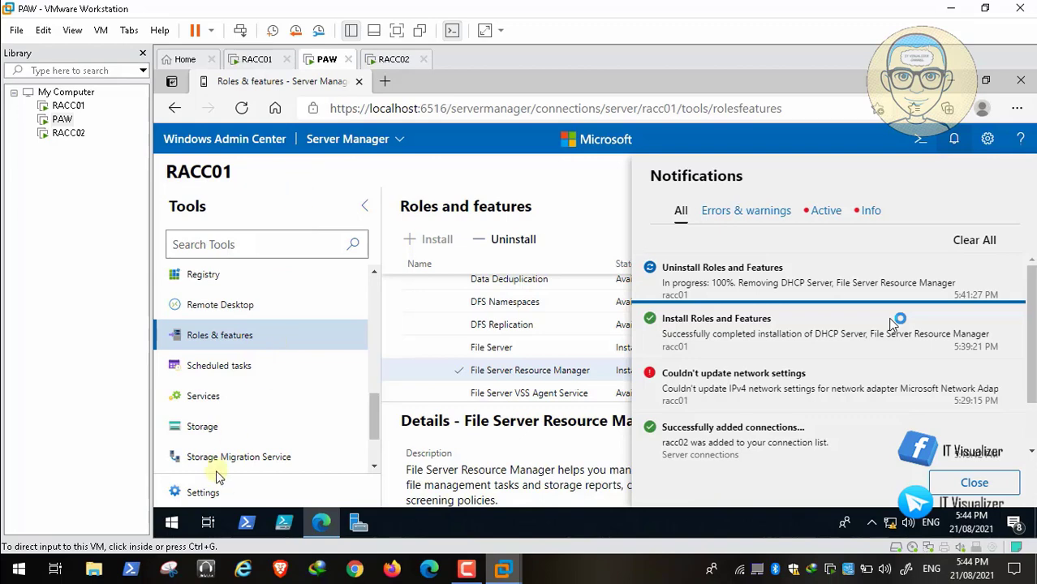
{"action": "right_click", "coordinate": [171, 525]}
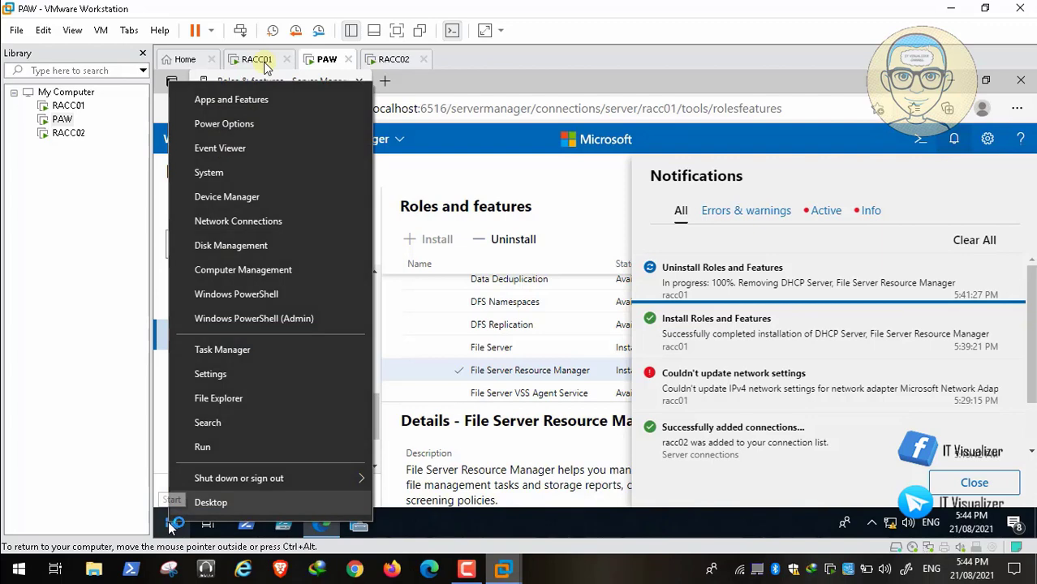
From PAW's Run prompt, open the \\RACC01\c$ administrative share
{"action": "left_click", "coordinate": [224, 447]}
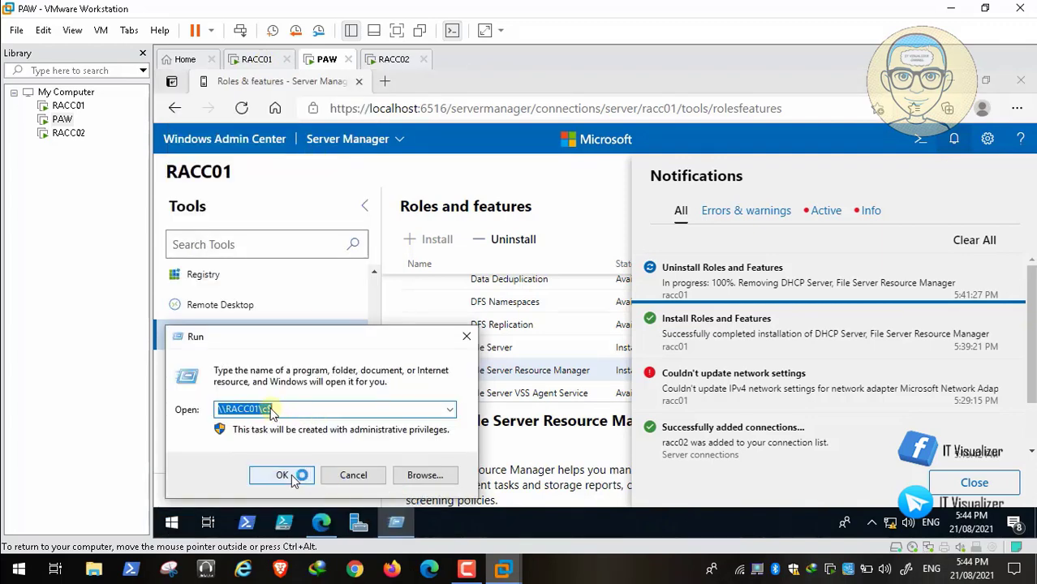
{"action": "left_click", "coordinate": [290, 474]}
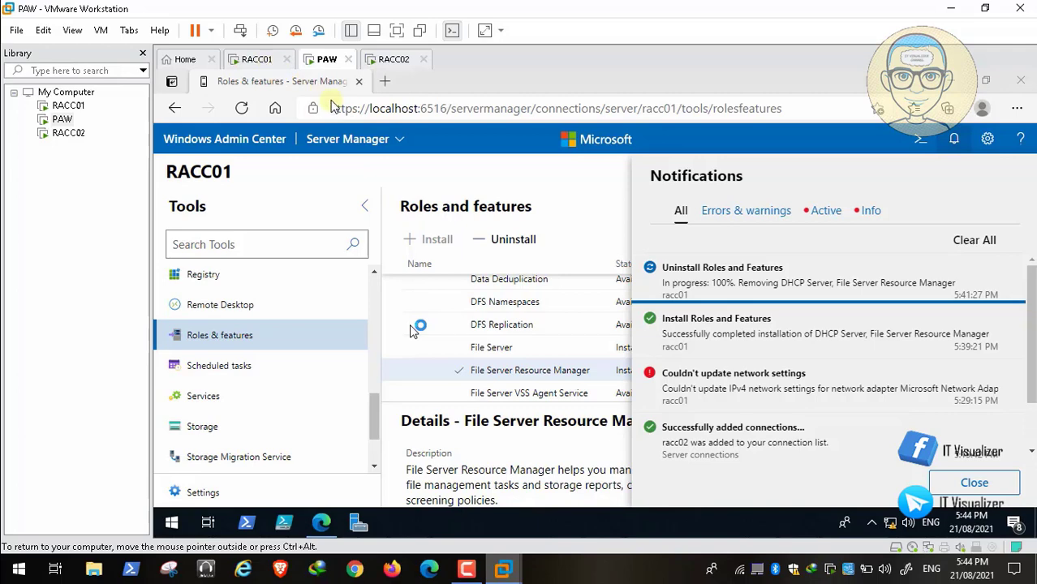
Switch between the RACC01 and PAW consoles to watch RACC01 restart
{"action": "left_click", "coordinate": [258, 59]}
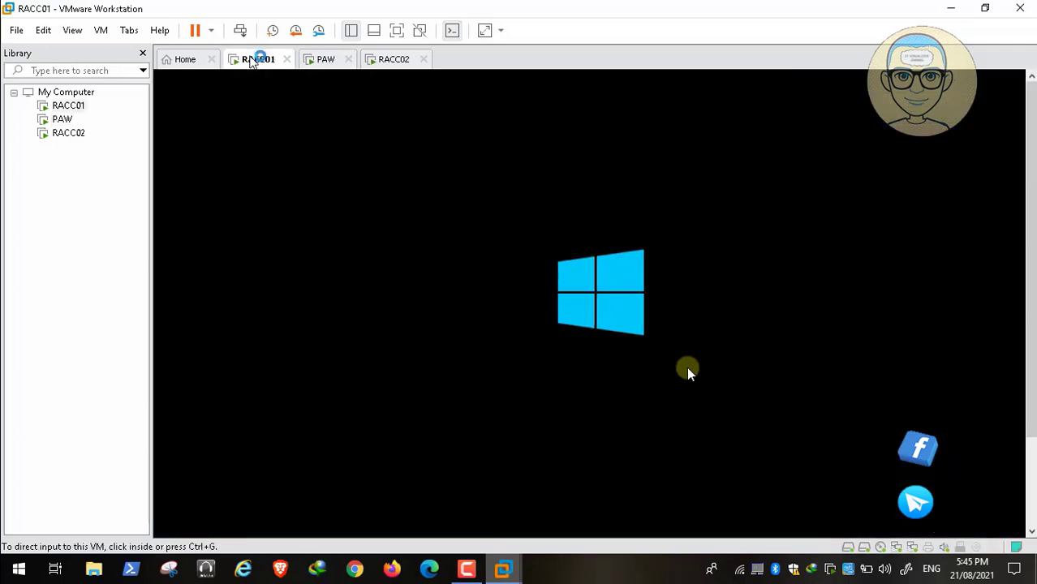
{"action": "left_click", "coordinate": [331, 59]}
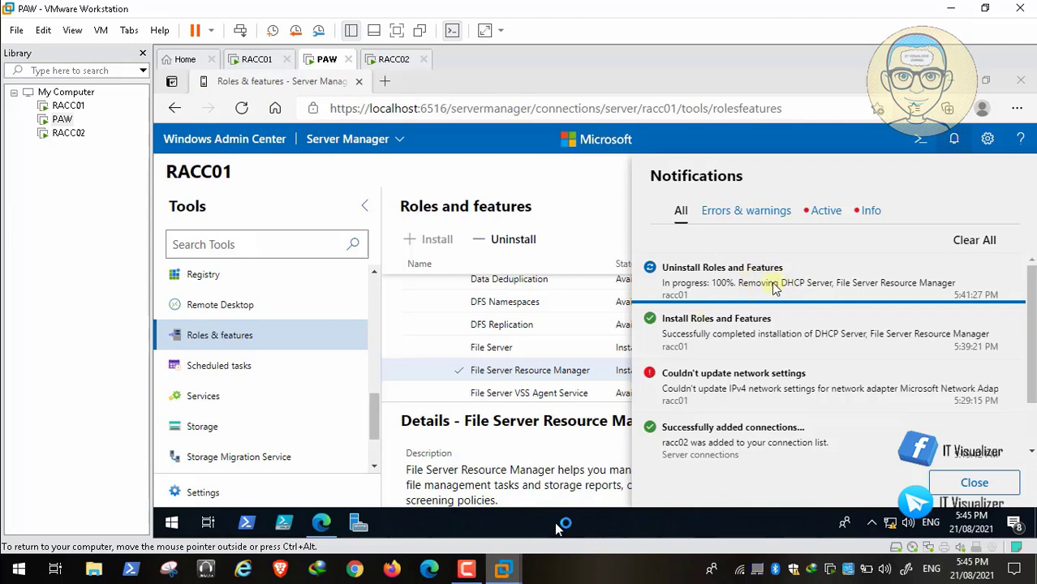
{"action": "left_click", "coordinate": [260, 59]}
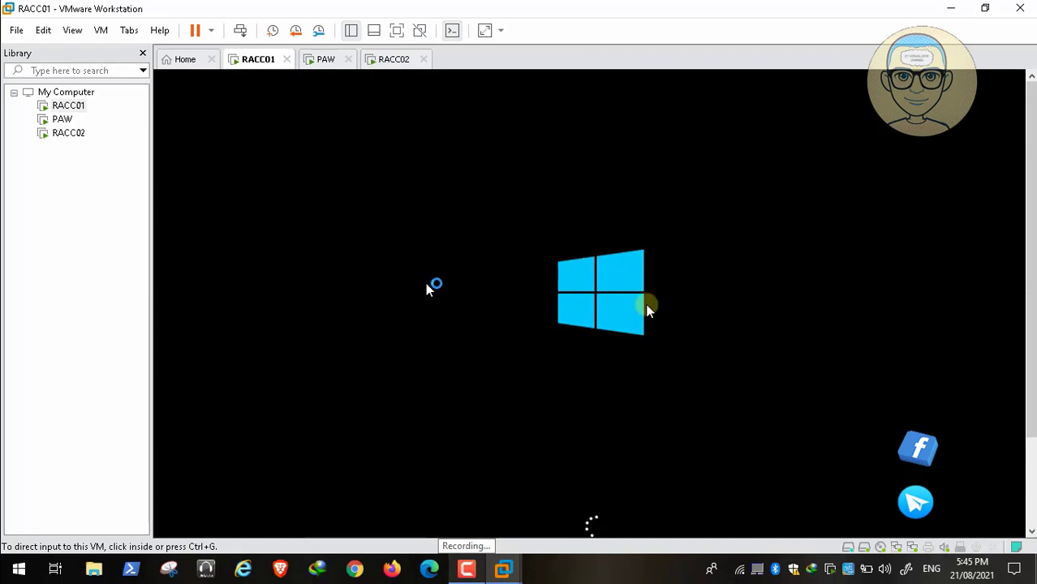
{"action": "left_click", "coordinate": [474, 570]}
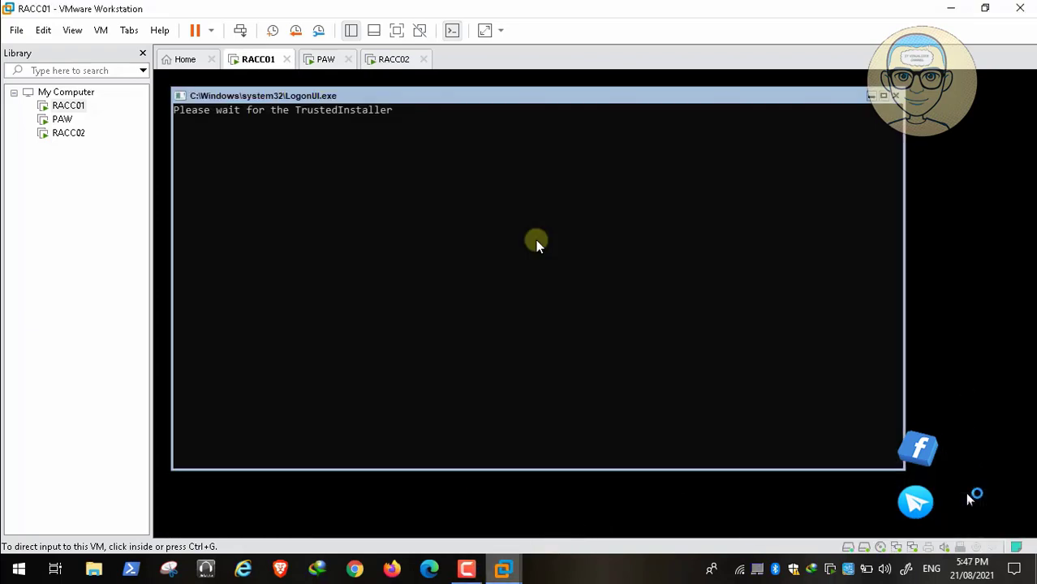
{"action": "left_click", "coordinate": [276, 116]}
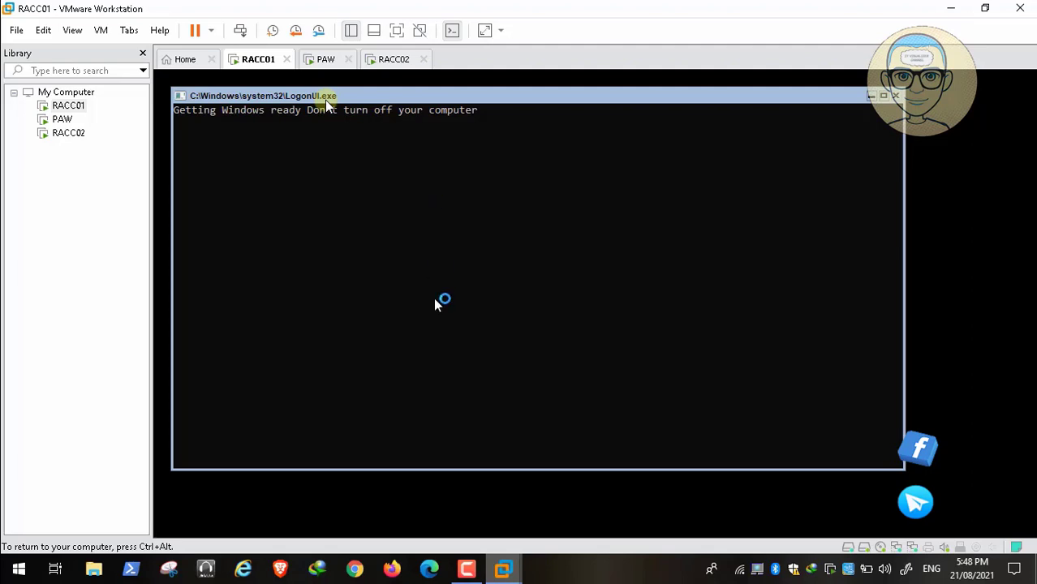
{"action": "left_click", "coordinate": [469, 571]}
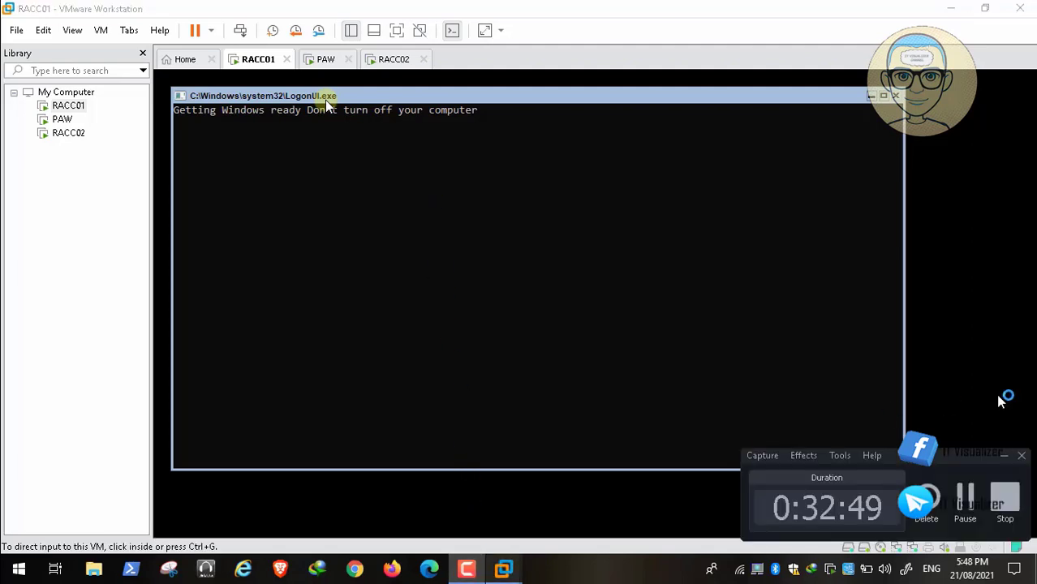
{"action": "left_click", "coordinate": [966, 499]}
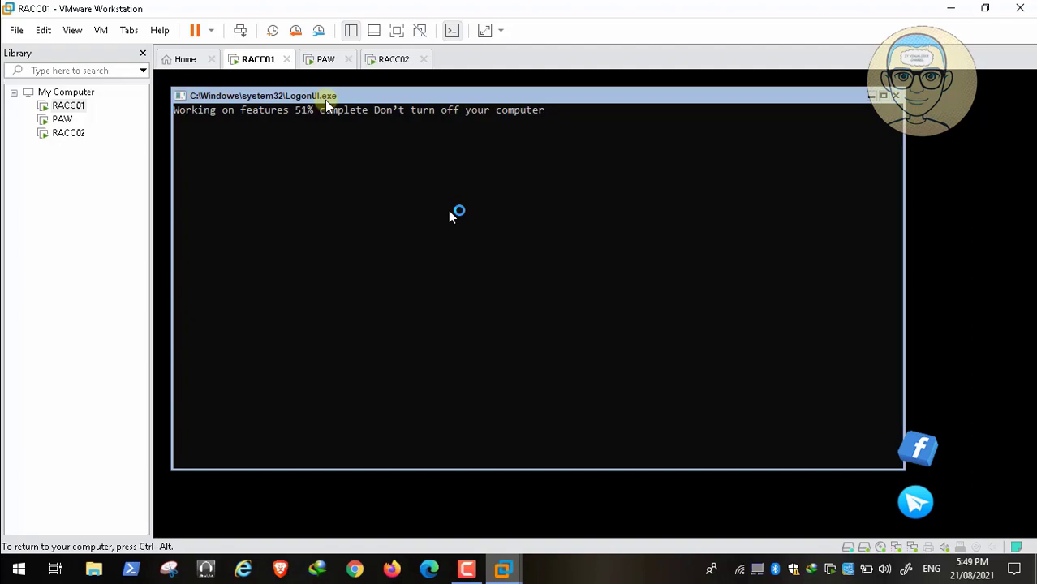
{"action": "mouse_move", "coordinate": [646, 577]}
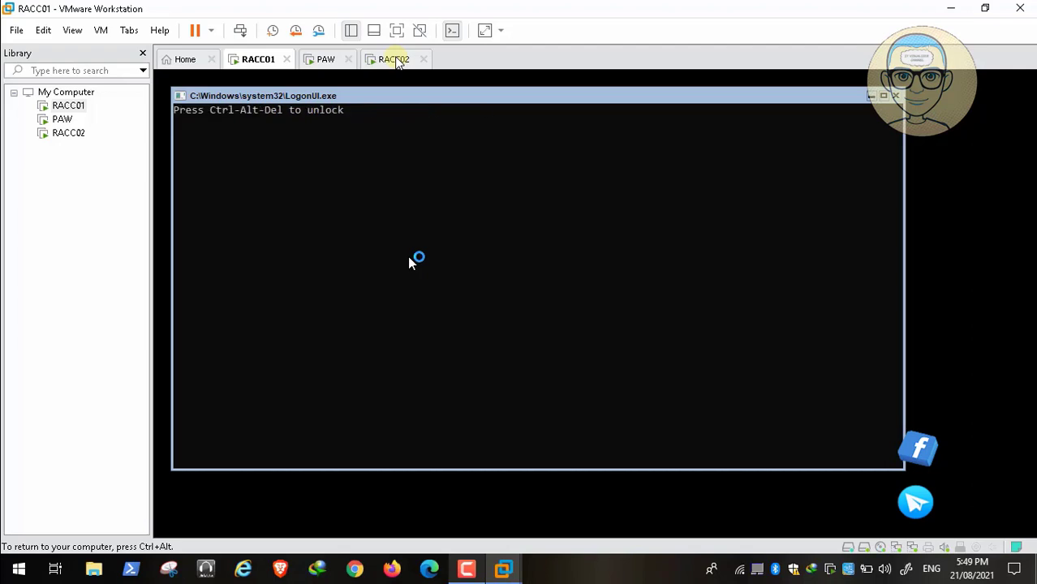
On PAW, dismiss the share network error and the Run prompt, and clear all notifications
{"action": "left_click", "coordinate": [339, 58]}
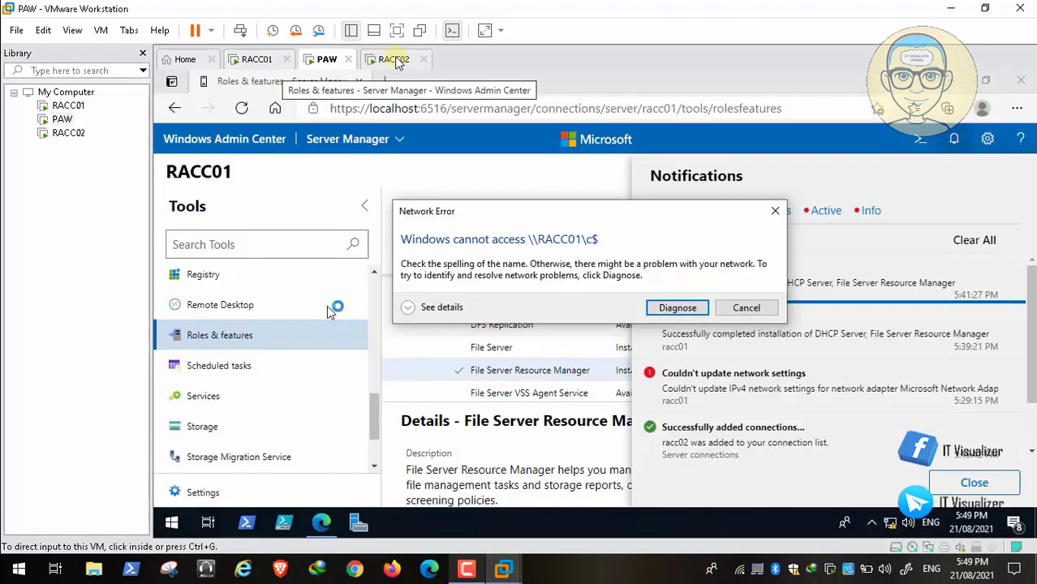
{"action": "left_click", "coordinate": [746, 308]}
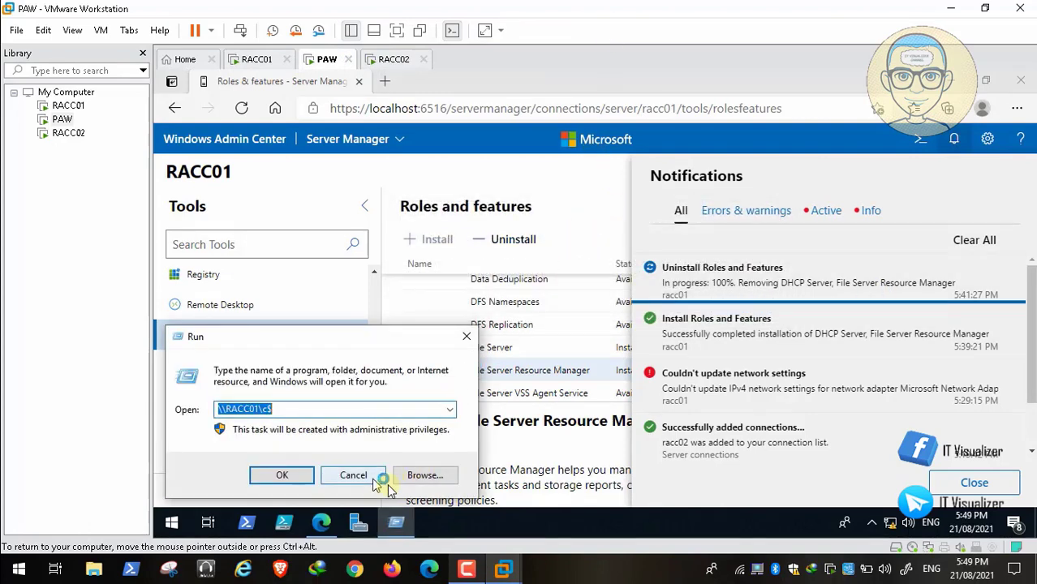
{"action": "left_click", "coordinate": [374, 477]}
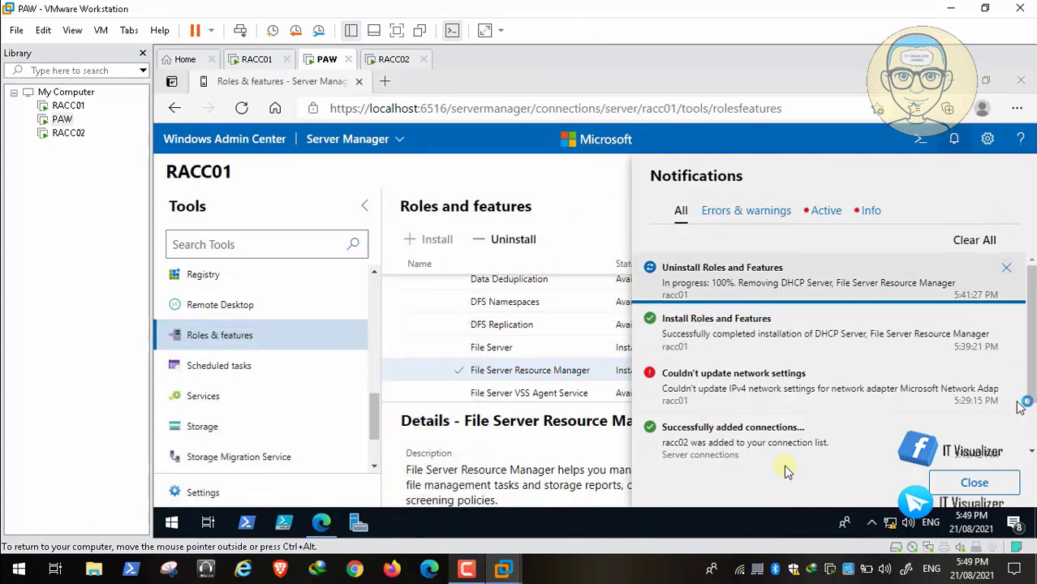
{"action": "left_click", "coordinate": [990, 487]}
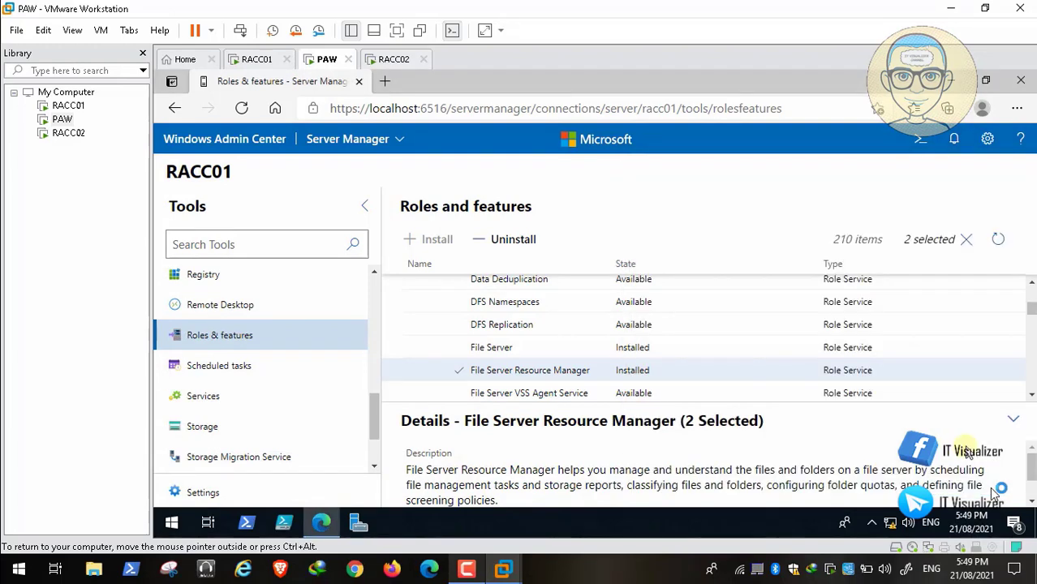
{"action": "left_click", "coordinate": [956, 142]}
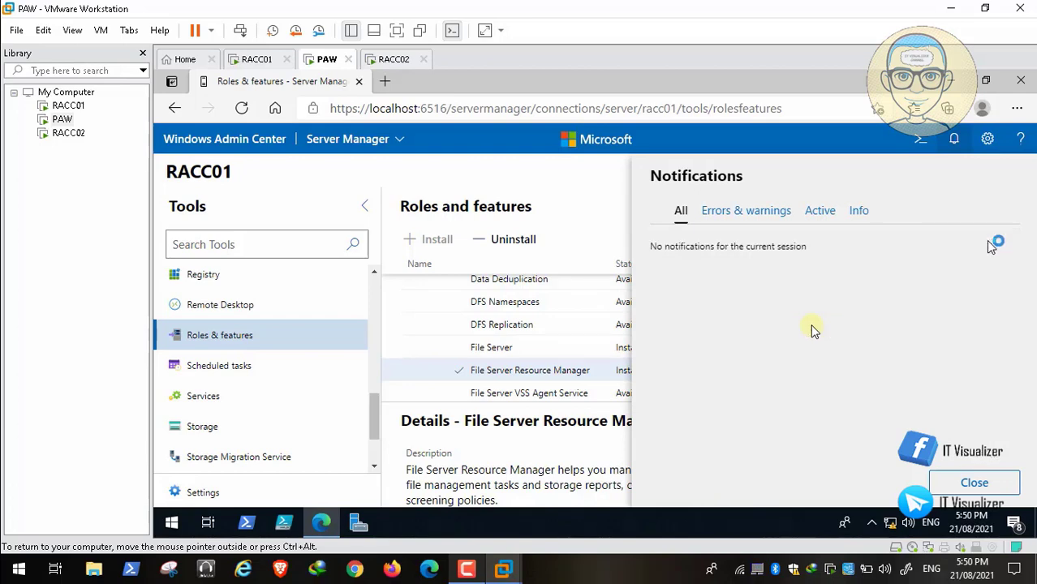
{"action": "left_click", "coordinate": [995, 489]}
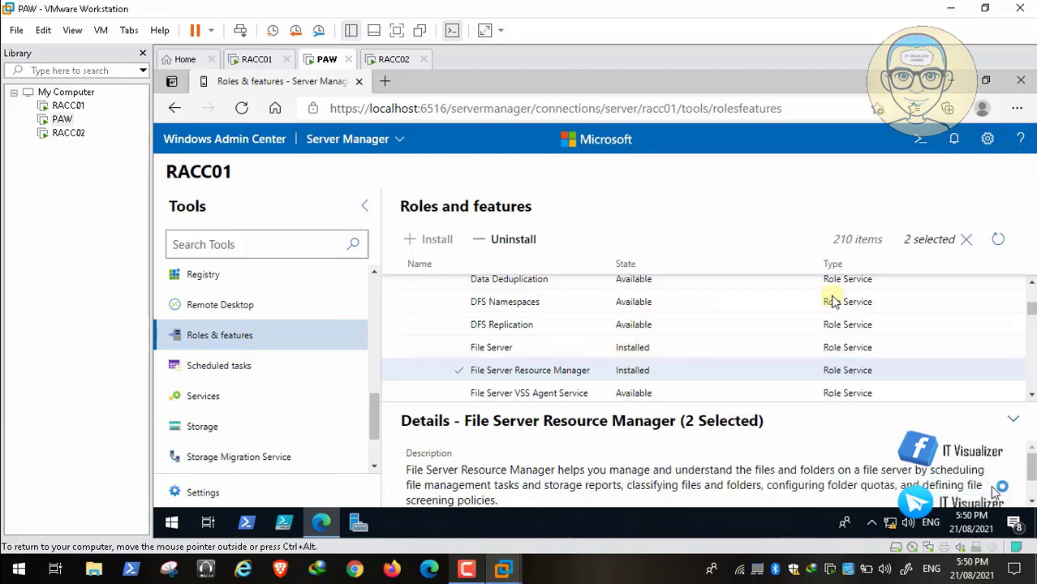
Connect to RACC02 from the server connections list, then switch to RACC01's console
{"action": "left_click", "coordinate": [363, 140]}
{"action": "left_click", "coordinate": [413, 193]}
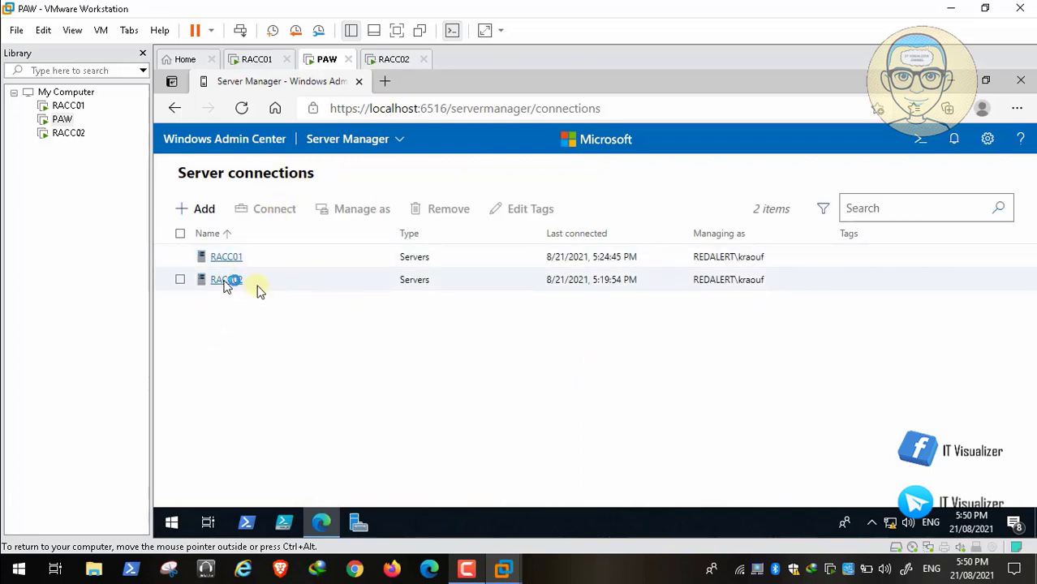
{"action": "left_click", "coordinate": [227, 282]}
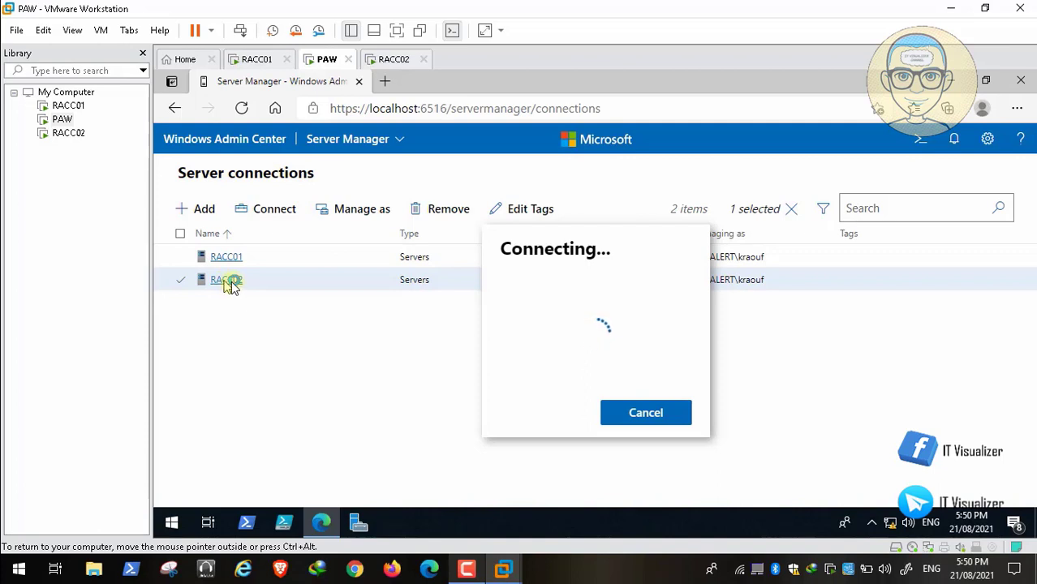
{"action": "left_click", "coordinate": [258, 61]}
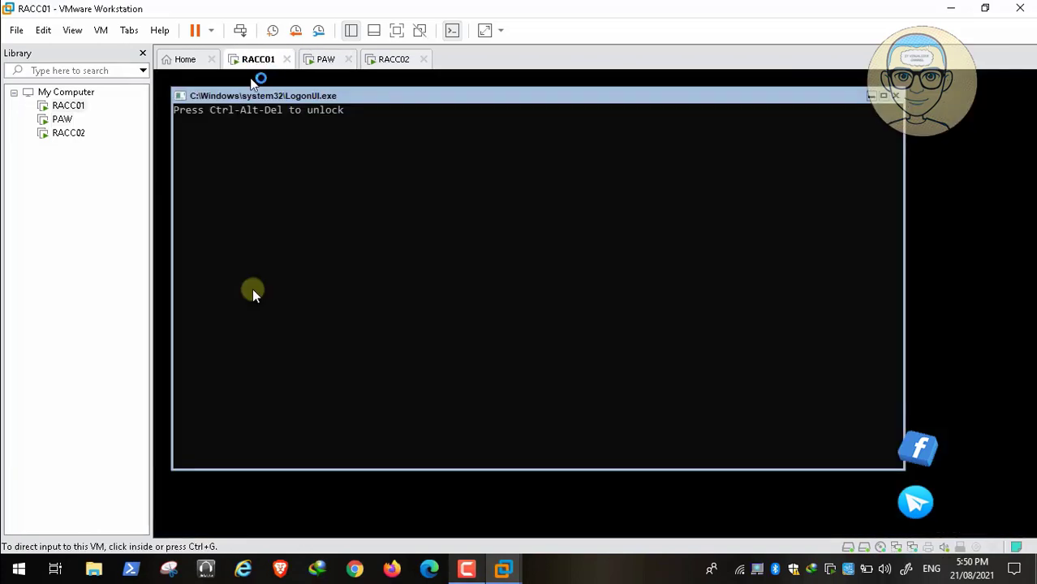
Unlock RACC01 with Ctrl+Alt+Del and sign in with the domain user's name and password
{"action": "left_click", "coordinate": [240, 30]}
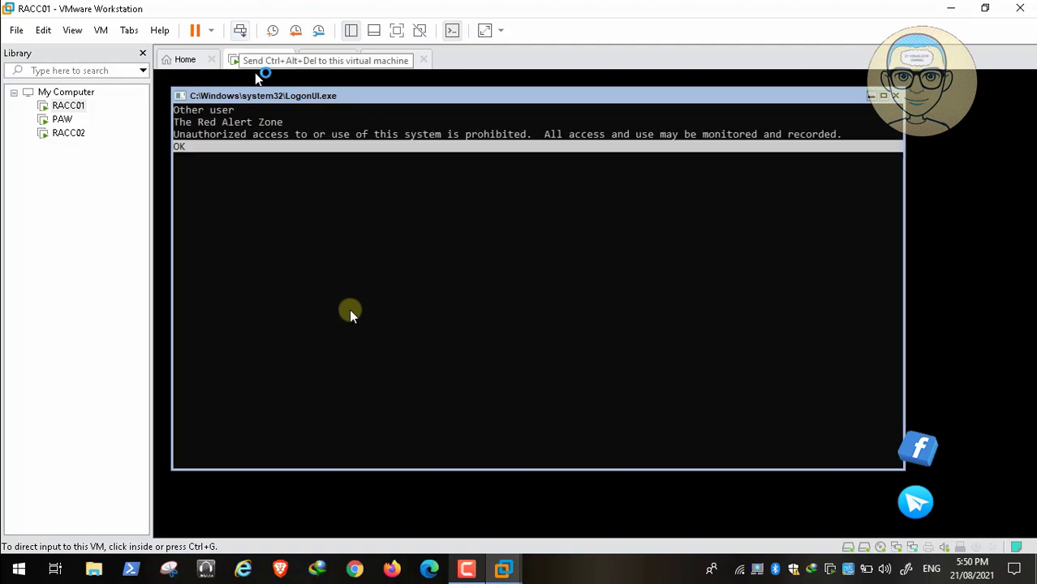
{"action": "left_click", "coordinate": [304, 197]}
{"action": "key", "text": "Return"}
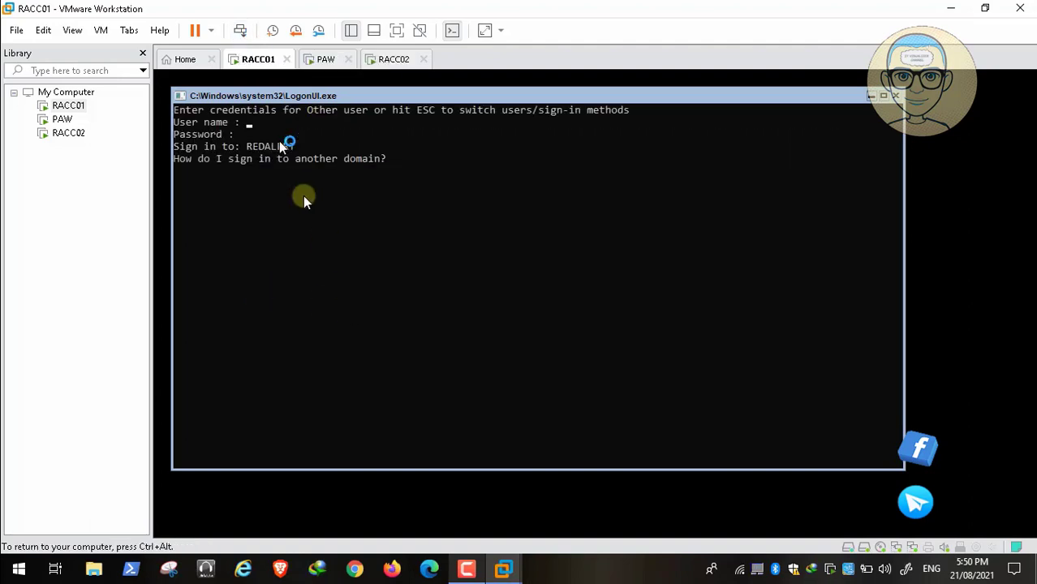
{"action": "type", "text": "kraouf"}
{"action": "key", "text": "Return"}
{"action": "type", "text": "**********"}
{"action": "key", "text": "Return"}
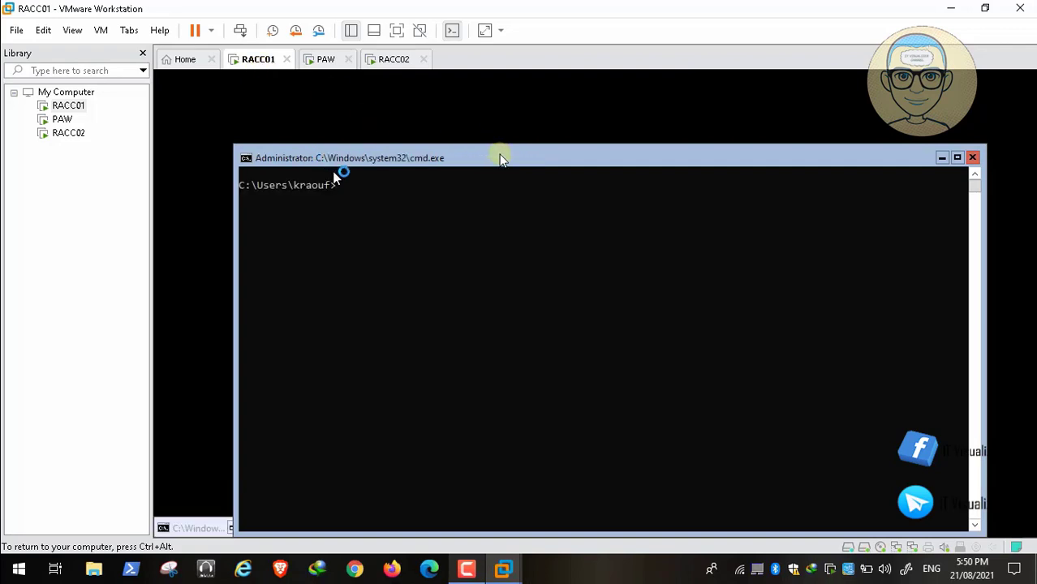
Start PowerShell from RACC01's Administrator command prompt
{"action": "type", "text": "powershell"}
{"action": "key", "text": "Return"}
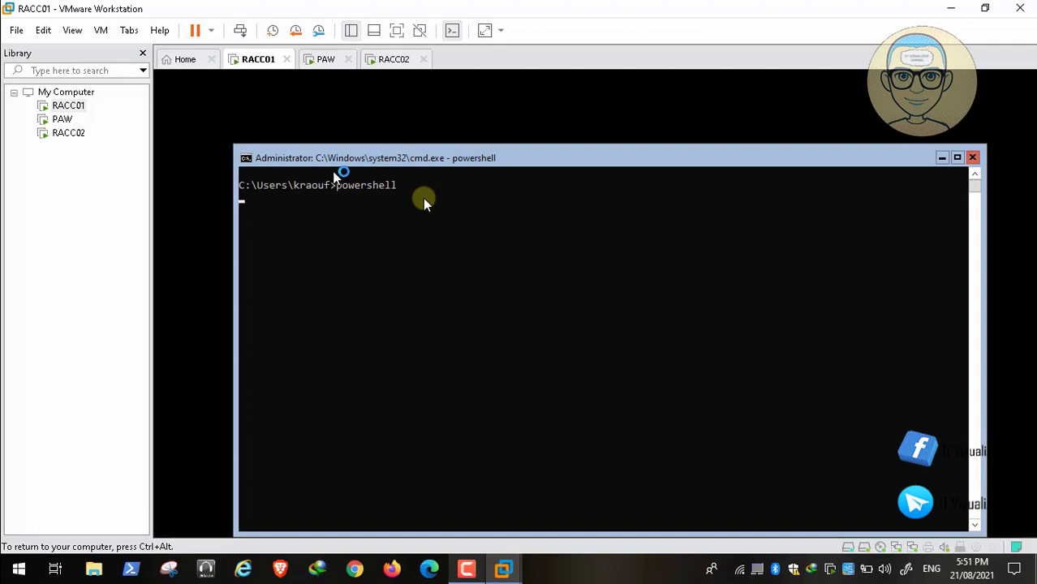
{"action": "left_click", "coordinate": [325, 65]}
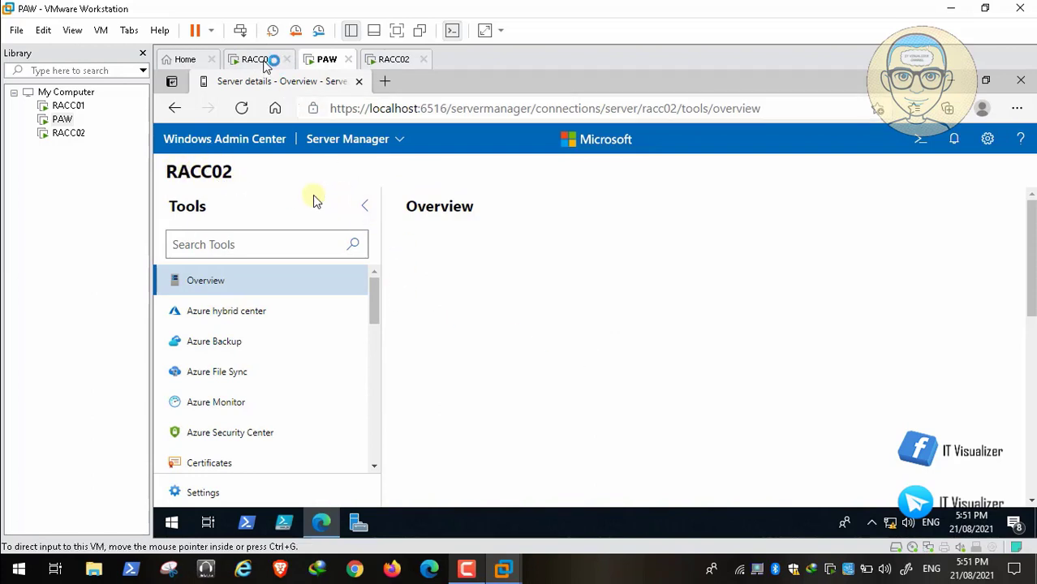
{"action": "left_click", "coordinate": [266, 60]}
{"action": "left_click", "coordinate": [373, 258]}
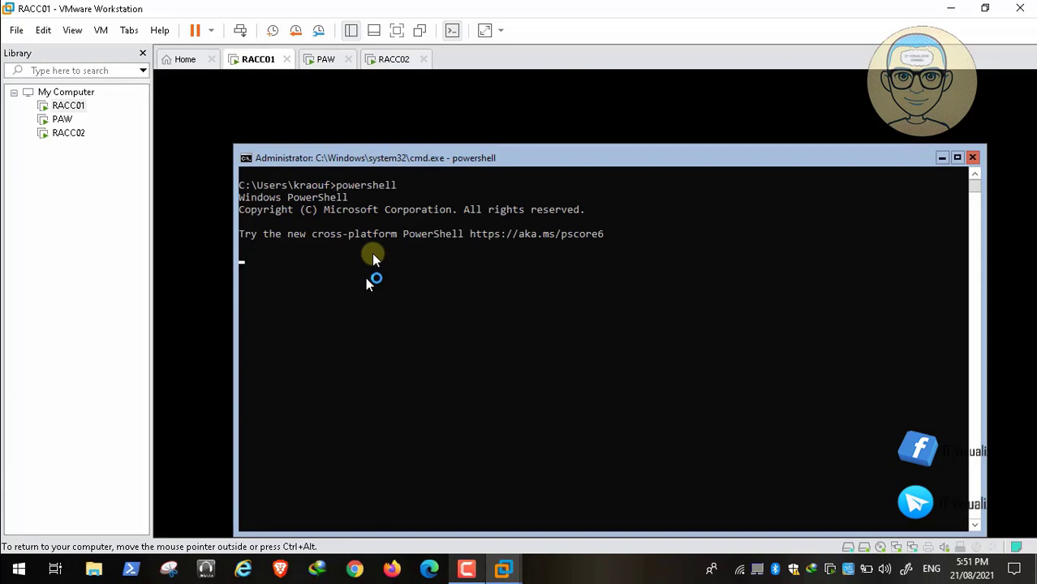
Open RACC02's Roles & features in Admin Center on PAW, then return to RACC01
{"action": "left_click", "coordinate": [328, 59]}
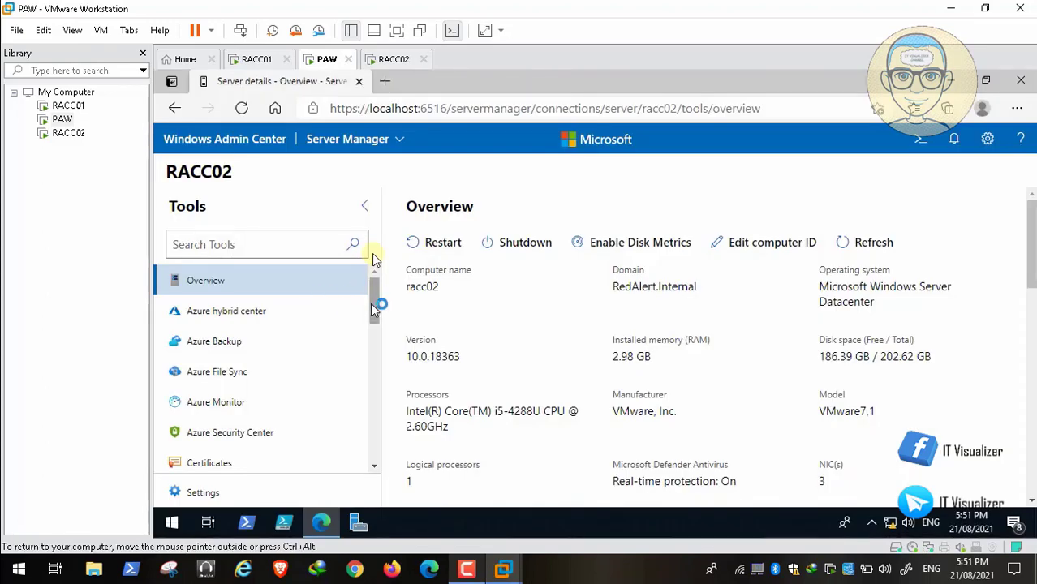
{"action": "left_click_drag", "start_coordinate": [373, 308], "coordinate": [386, 422]}
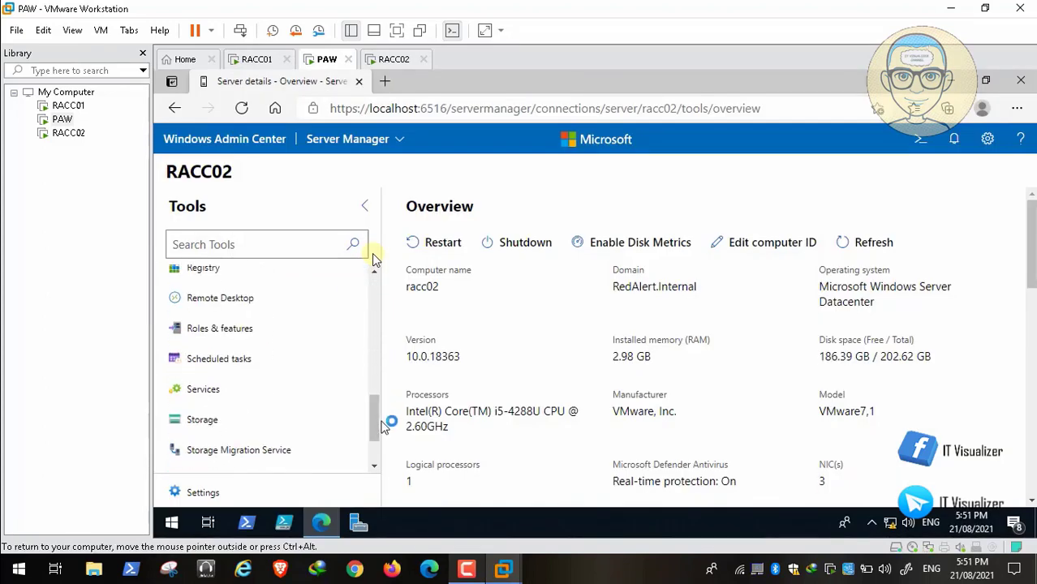
{"action": "left_click", "coordinate": [260, 328]}
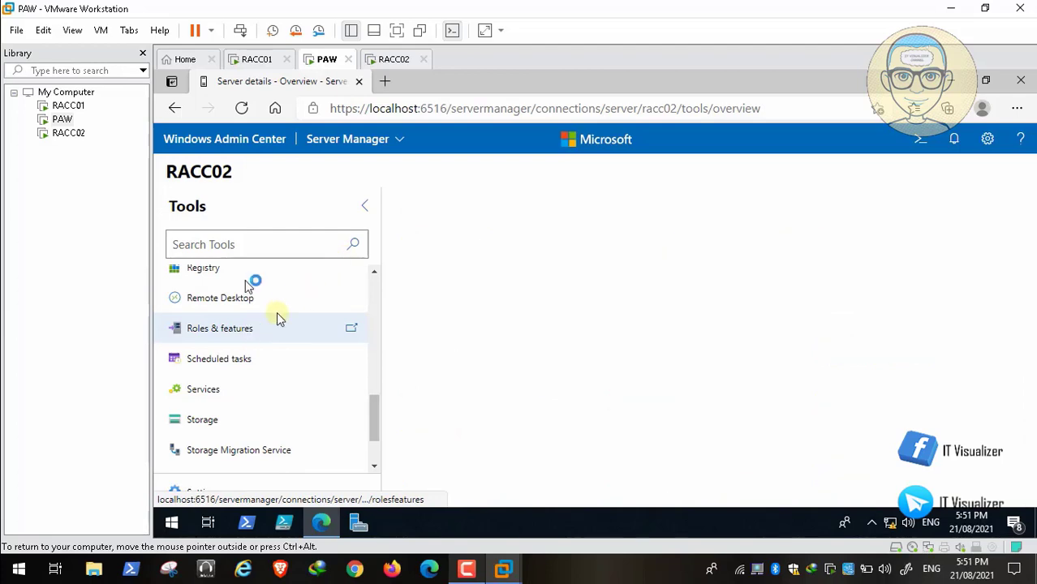
{"action": "left_click", "coordinate": [257, 58]}
{"action": "left_click", "coordinate": [436, 162]}
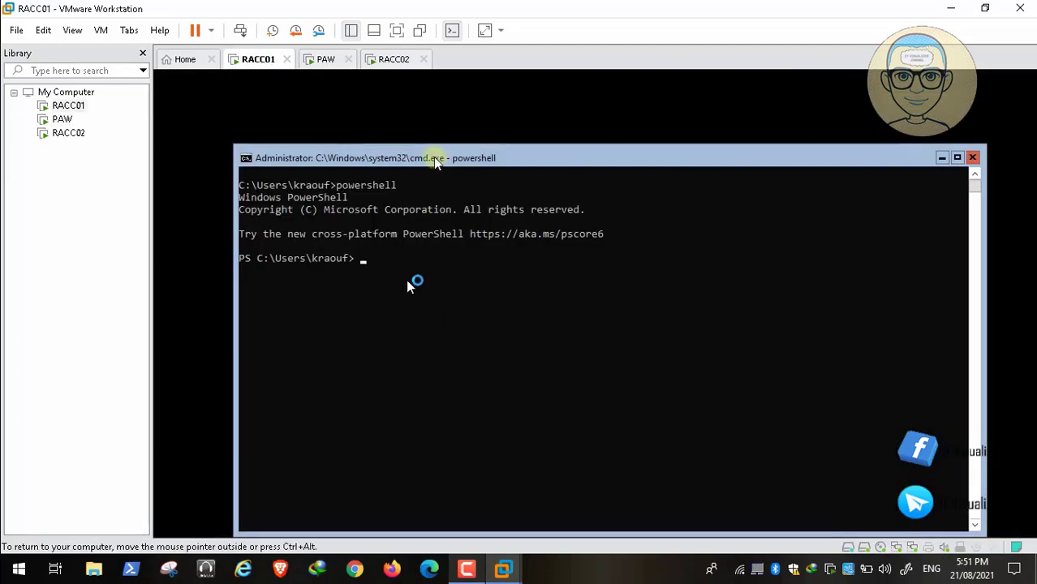
Run Get-WindowsFeature on RACC01 to list every feature and its install state
{"action": "type", "text": "get-windo"}
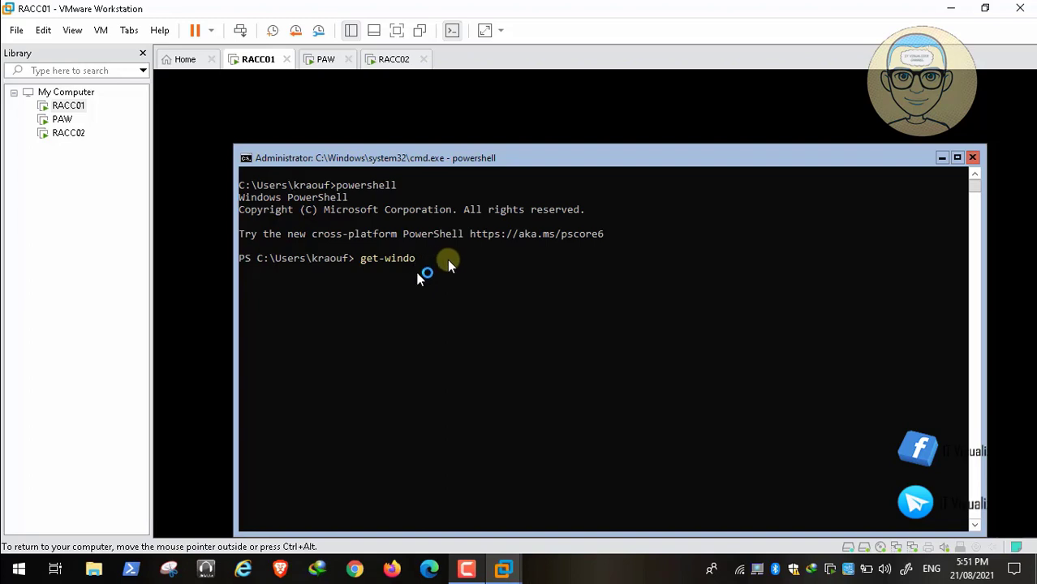
{"action": "key", "text": "Tab"}
{"action": "key", "text": "Tab"}
{"action": "key", "text": "Tab"}
{"action": "key", "text": "Tab"}
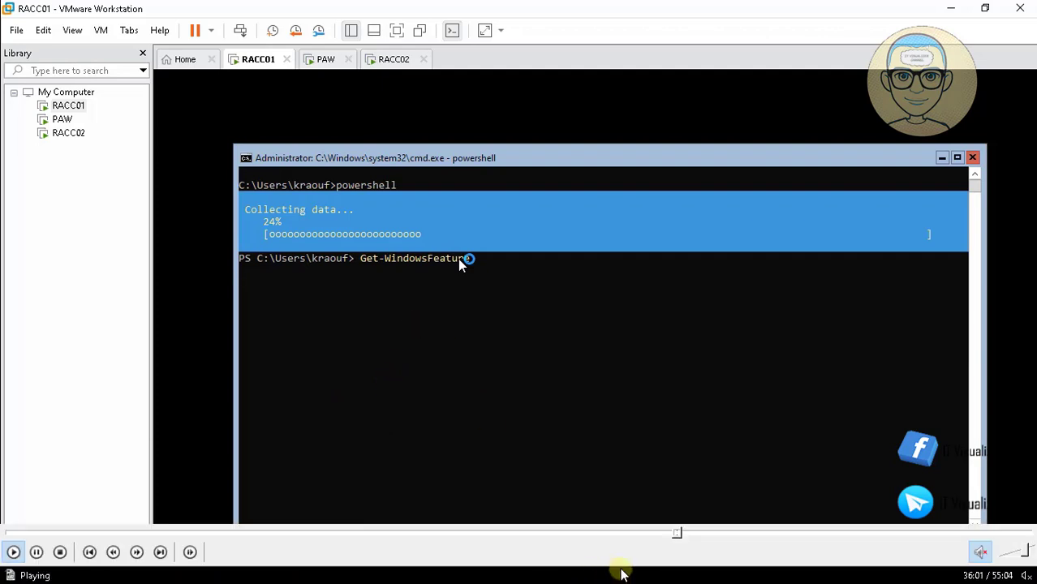
{"action": "left_click", "coordinate": [683, 536]}
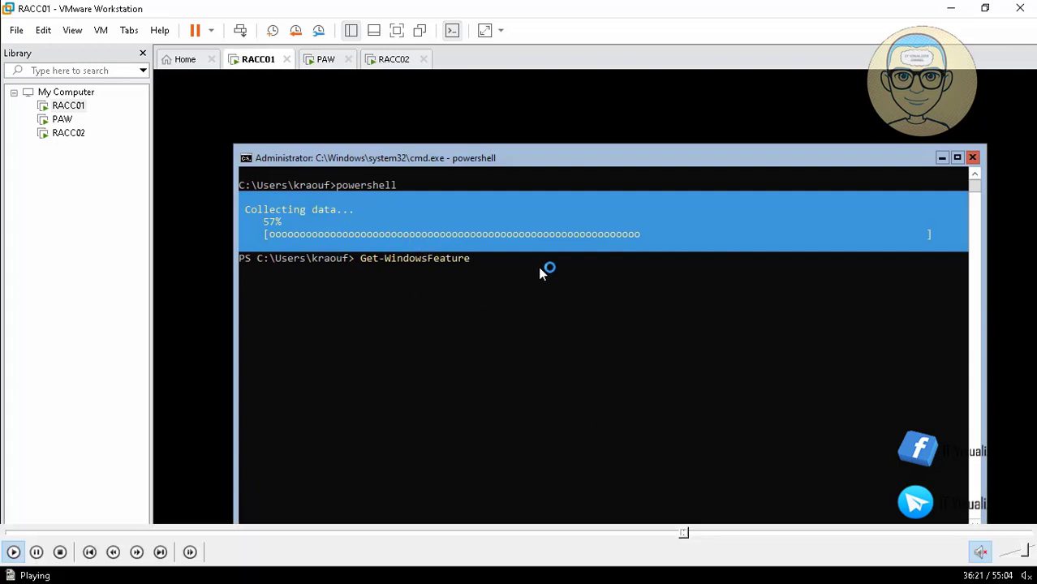
{"action": "left_click", "coordinate": [691, 536]}
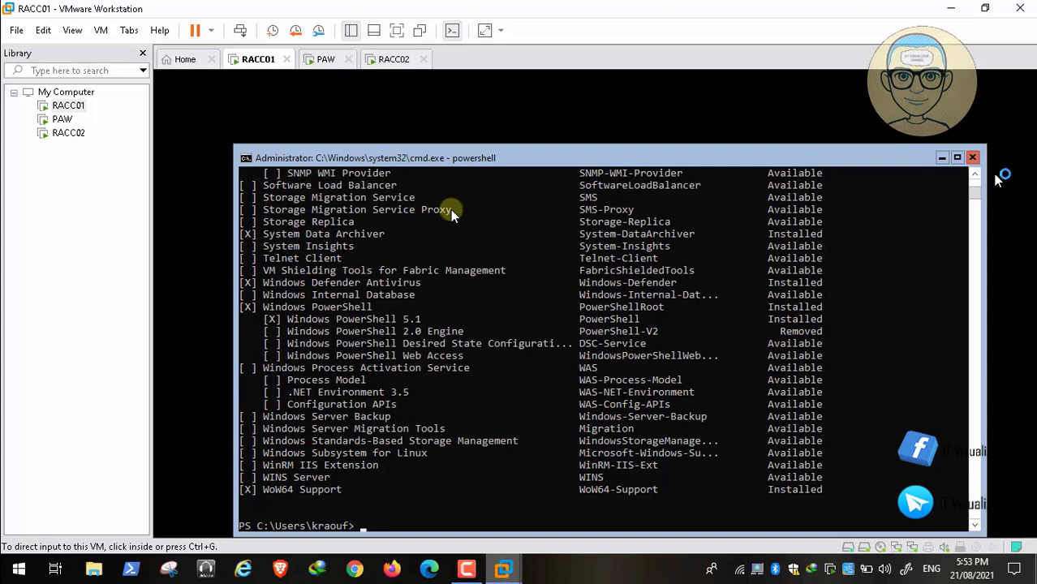
{"action": "mouse_move", "coordinate": [34, 553]}
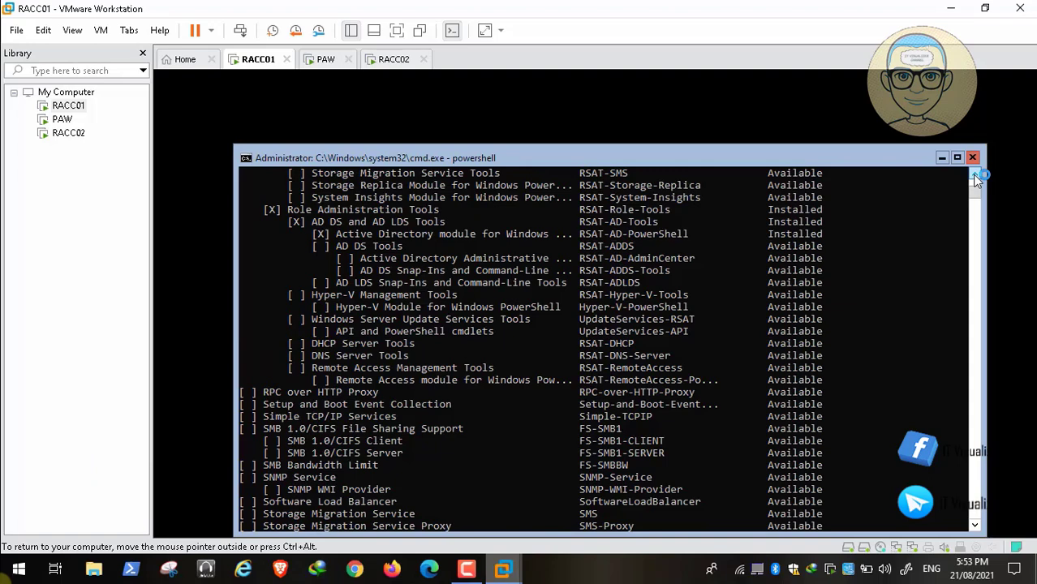
{"action": "mouse_move", "coordinate": [4, 578]}
{"action": "left_click", "coordinate": [14, 553]}
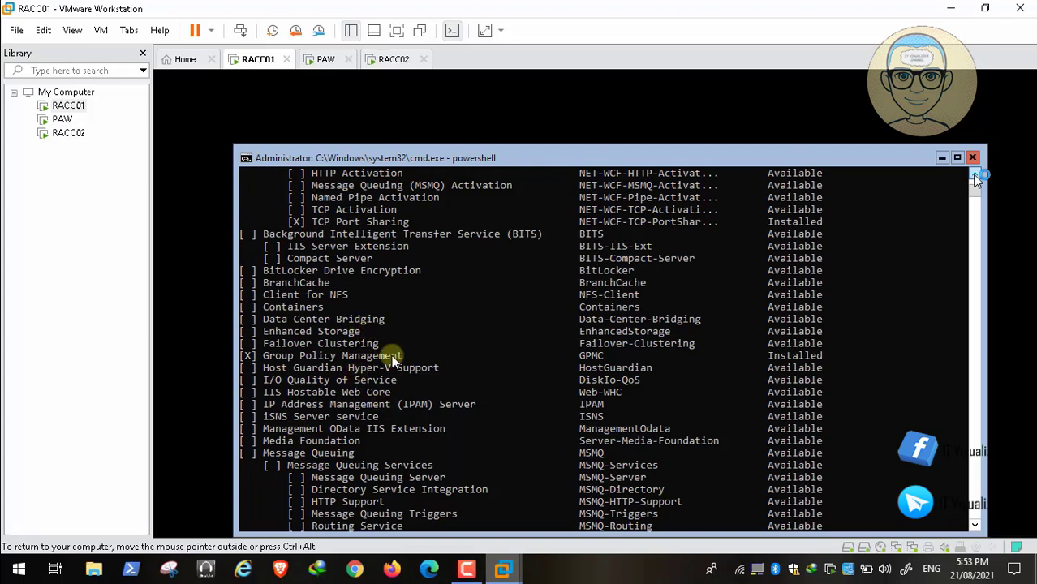
{"action": "mouse_move", "coordinate": [55, 535]}
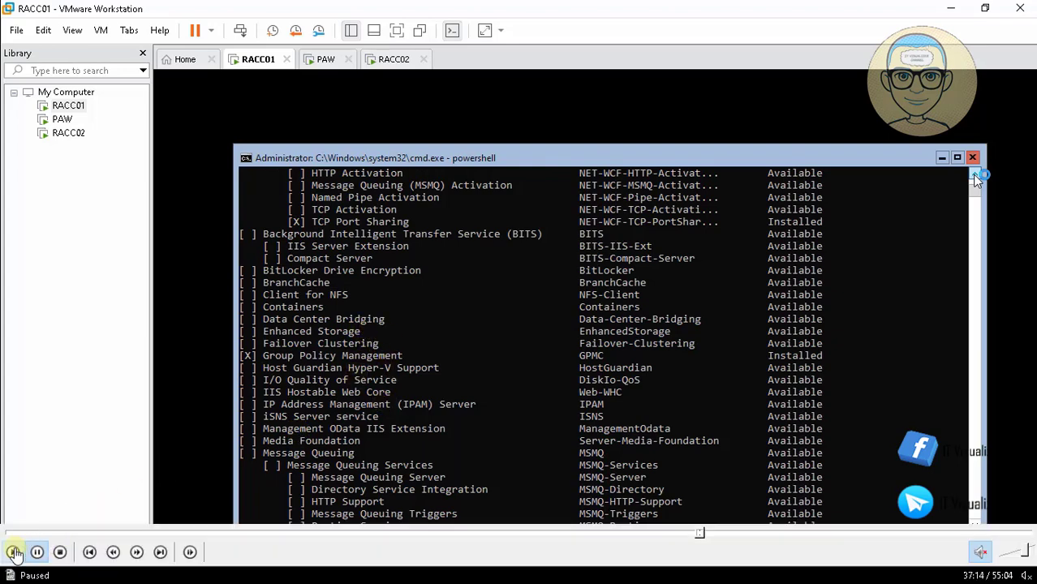
{"action": "left_click", "coordinate": [37, 554]}
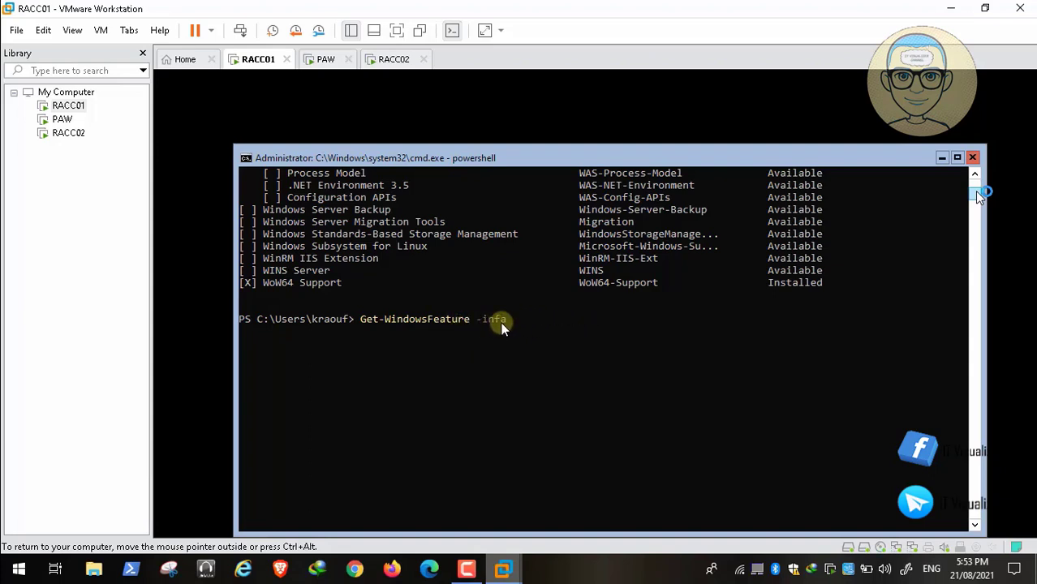
Run 'Get-WindowsFeature -installed', which fails with parameter-not-found, then recall and edit it
{"action": "type", "text": "sta"}
{"action": "type", "text": "all"}
{"action": "key", "text": "Return"}
{"action": "key", "text": "Up"}
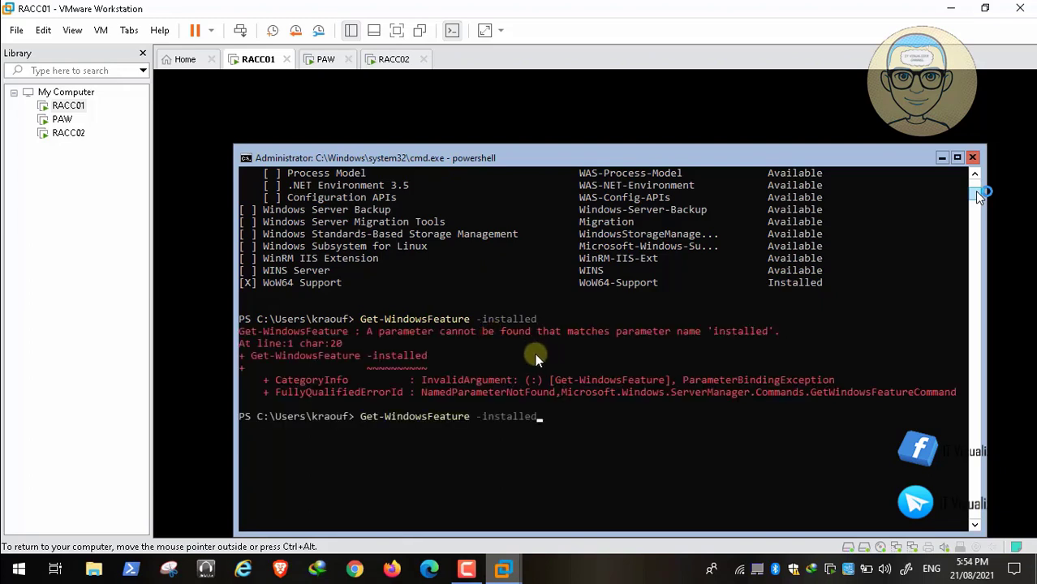
{"action": "key", "text": "BackSpace"}
{"action": "key", "text": "BackSpace"}
{"action": "key", "text": "BackSpace"}
{"action": "key", "text": "BackSpace"}
{"action": "key", "text": "BackSpace"}
{"action": "key", "text": "BackSpace"}
{"action": "key", "text": "BackSpace"}
{"action": "key", "text": "Tab"}
{"action": "key", "text": "Tab"}
{"action": "key", "text": "Tab"}
{"action": "key", "text": "Tab"}
{"action": "key", "text": "Tab"}
{"action": "key", "text": "Tab"}
{"action": "key", "text": "Tab"}
{"action": "key", "text": "Tab"}
{"action": "key", "text": "Tab"}
{"action": "key", "text": "Tab"}
{"action": "key", "text": "Tab"}
{"action": "key", "text": "Tab"}
{"action": "key", "text": "Tab"}
{"action": "key", "text": "Tab"}
{"action": "key", "text": "Tab"}
{"action": "key", "text": "BackSpace"}
{"action": "key", "text": "BackSpace"}
{"action": "key", "text": "BackSpace"}
{"action": "key", "text": "BackSpace"}
{"action": "key", "text": "BackSpace"}
{"action": "key", "text": "BackSpace"}
{"action": "key", "text": "BackSpace"}
{"action": "key", "text": "BackSpace"}
{"action": "key", "text": "BackSpace"}
{"action": "key", "text": "BackSpace"}
{"action": "key", "text": "BackSpace"}
{"action": "key", "text": "BackSpace"}
{"action": "key", "text": "BackSpace"}
{"action": "key", "text": "BackSpace"}
{"action": "key", "text": "BackSpace"}
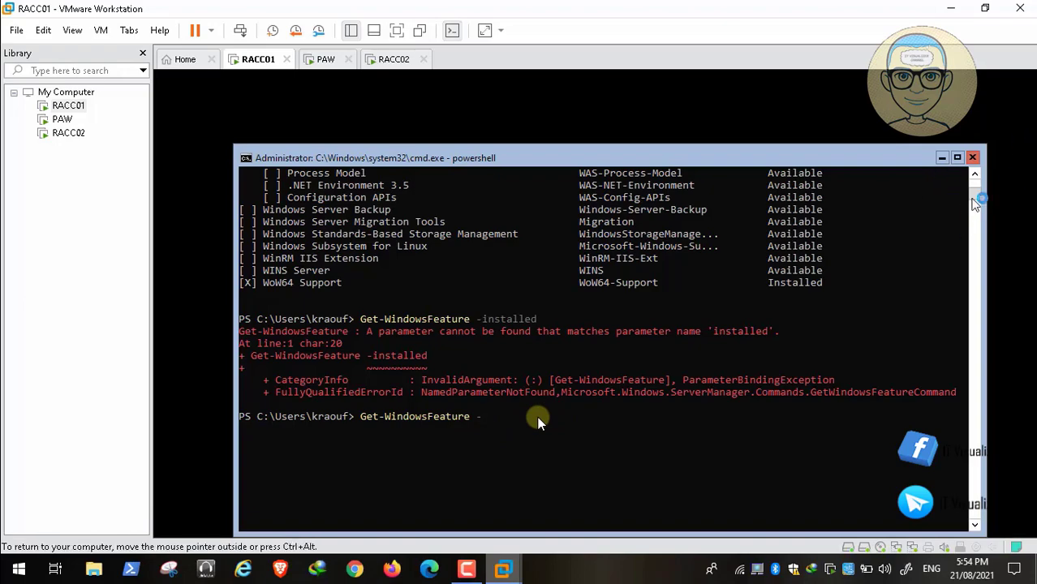
Run 'Get-WindowsFeature -Name DHCP', showing DHCP Server as Available, not installed
{"action": "mouse_move", "coordinate": [972, 194]}
{"action": "left_mouse_down"}
{"action": "mouse_move", "coordinate": [974, 178]}
{"action": "mouse_move", "coordinate": [973, 193]}
{"action": "left_mouse_up"}
{"action": "type", "text": "install"}
{"action": "key", "text": "BackSpace"}
{"action": "key", "text": "BackSpace"}
{"action": "key", "text": "BackSpace"}
{"action": "key", "text": "BackSpace"}
{"action": "key", "text": "BackSpace"}
{"action": "key", "text": "BackSpace"}
{"action": "key", "text": "BackSpace"}
{"action": "key", "text": "Tab"}
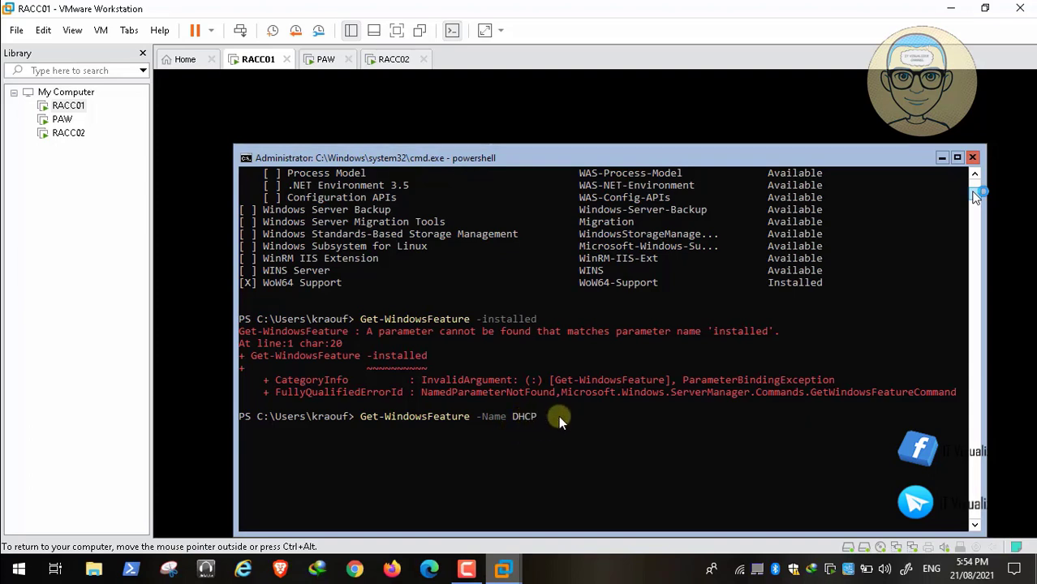
{"action": "key", "text": "Return"}
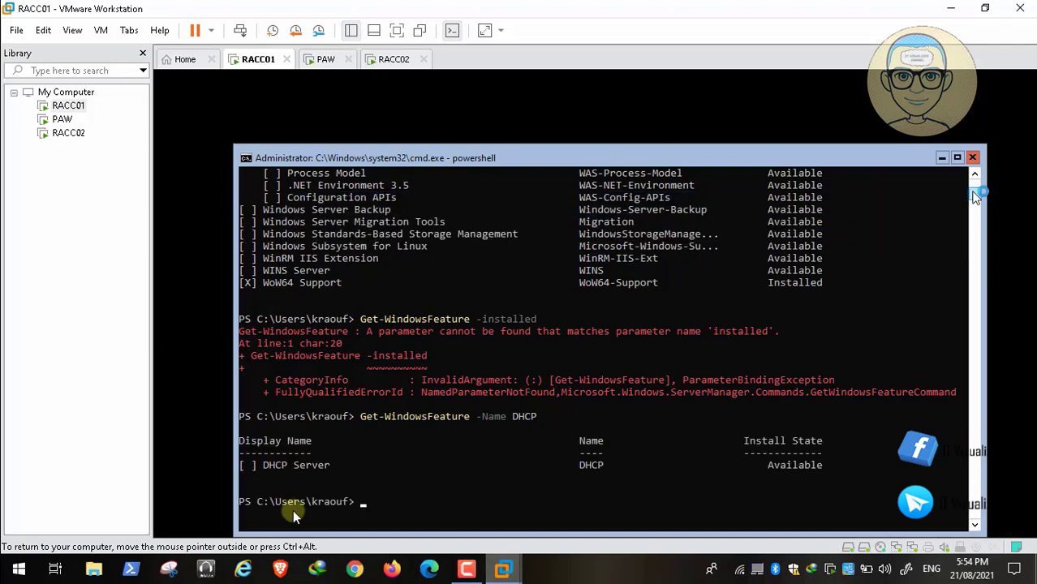
{"action": "mouse_move", "coordinate": [117, 537]}
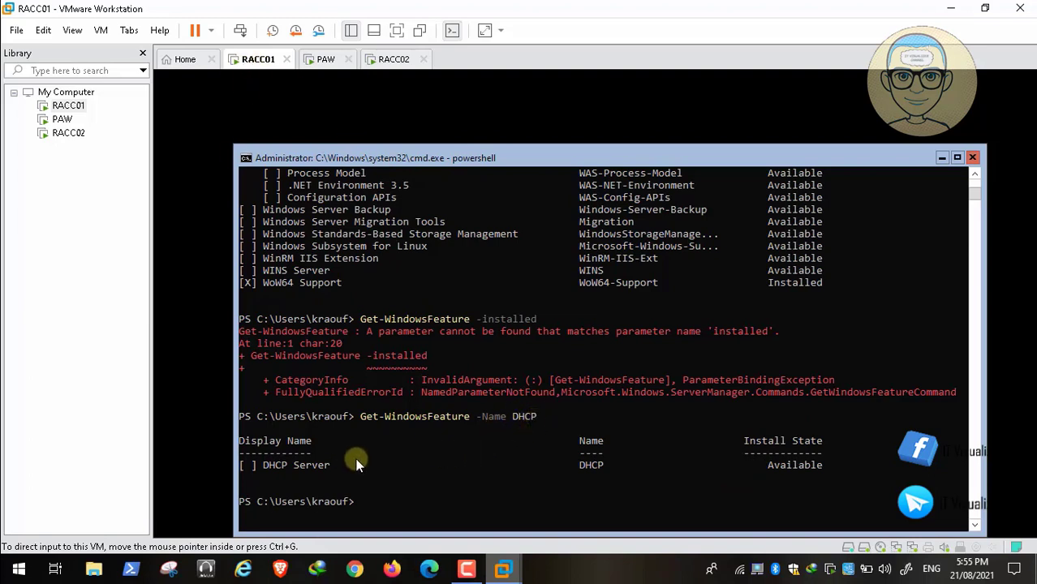
Run Get-WindowsFeature -Name File* to list the features whose names start with File
{"action": "left_click", "coordinate": [12, 554]}
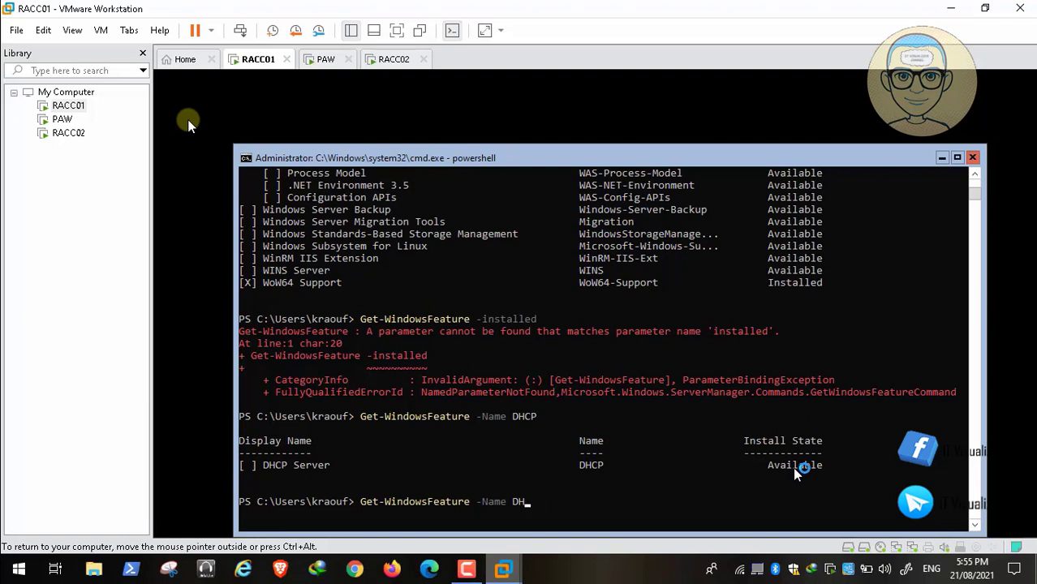
{"action": "type", "text": "File Ser"}
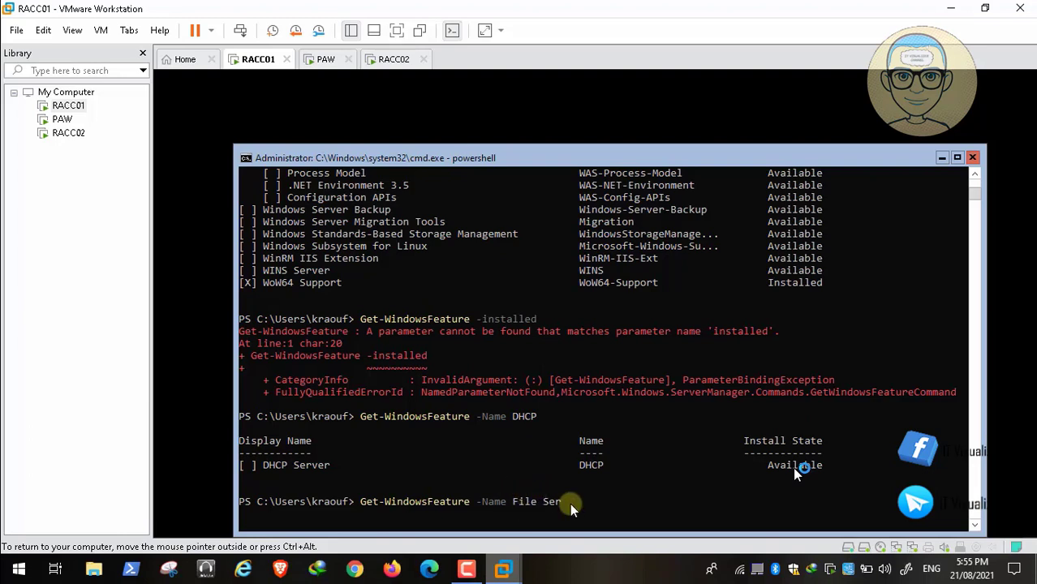
{"action": "key", "text": "BackSpace"}
{"action": "key", "text": "BackSpace"}
{"action": "key", "text": "BackSpace"}
{"action": "key", "text": "BackSpace"}
{"action": "type", "text": "*"}
{"action": "key", "text": "Return"}
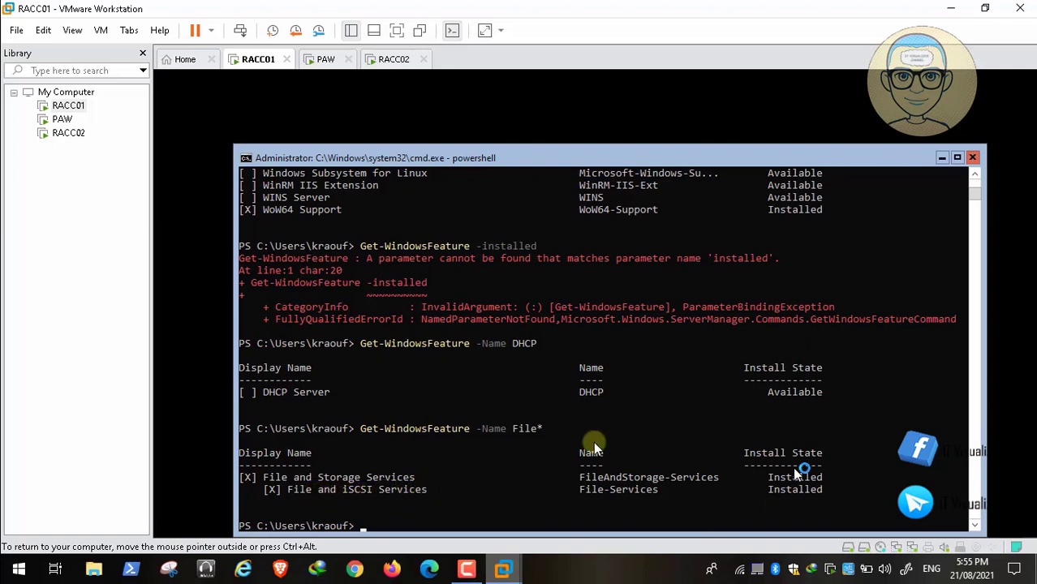
{"action": "left_click", "coordinate": [50, 555]}
Rerun Get-WindowsFeature and review the full list, with DHCP Server still Available and File Server installed
{"action": "left_click", "coordinate": [12, 552]}
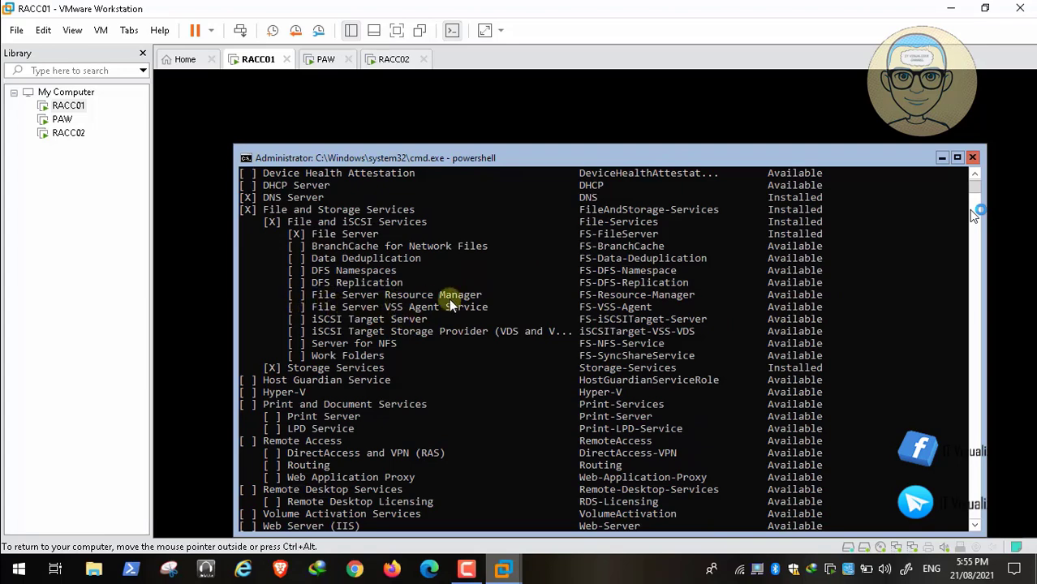
{"action": "mouse_move", "coordinate": [72, 578]}
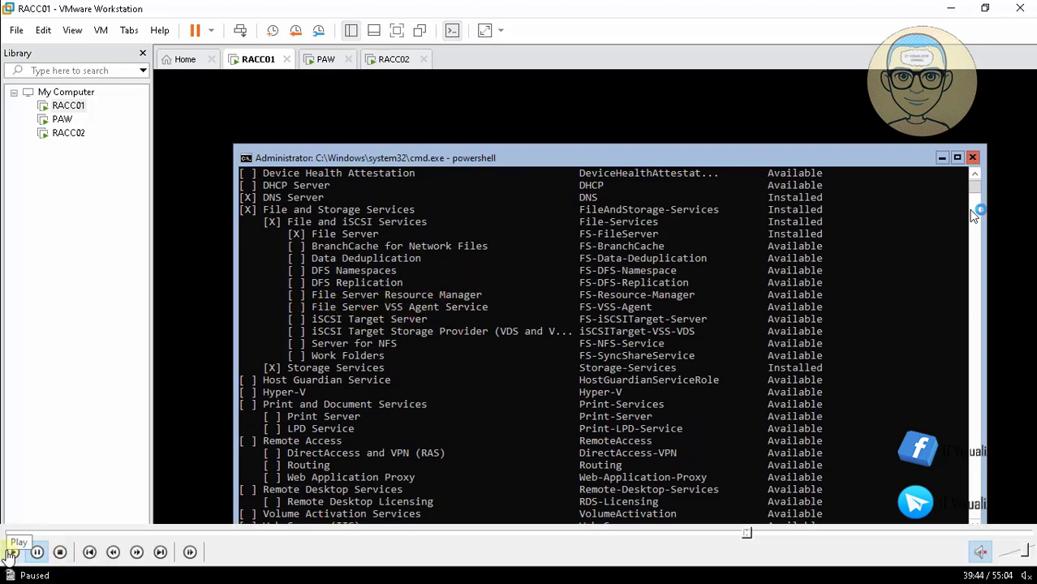
{"action": "left_click", "coordinate": [12, 552]}
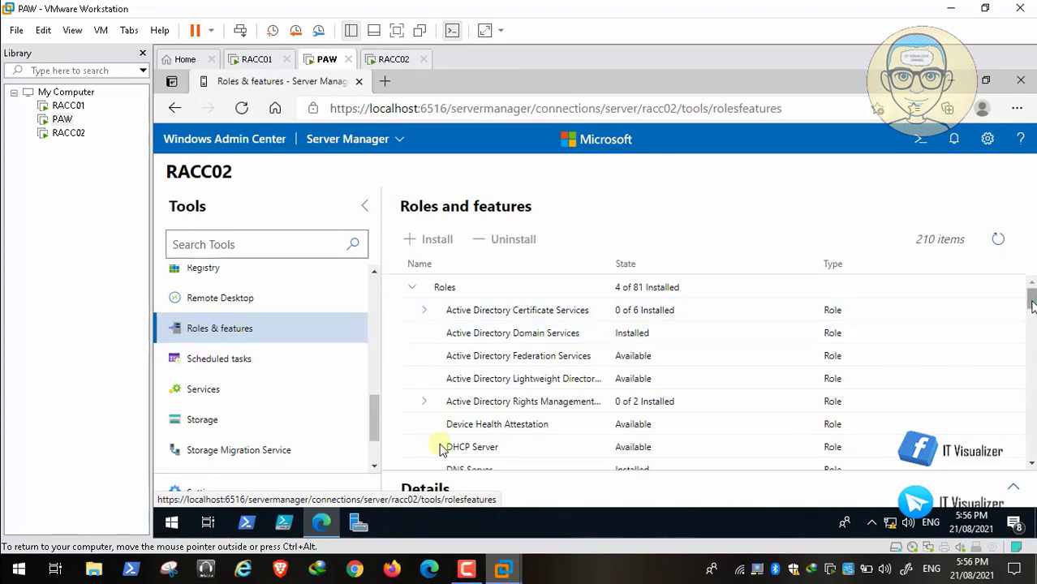
In RACC02's Roles & features, clear Host Guardian Service, select DHCP Server, and dismiss the install-failure notice
{"action": "left_click", "coordinate": [468, 571]}
{"action": "left_click", "coordinate": [1007, 459]}
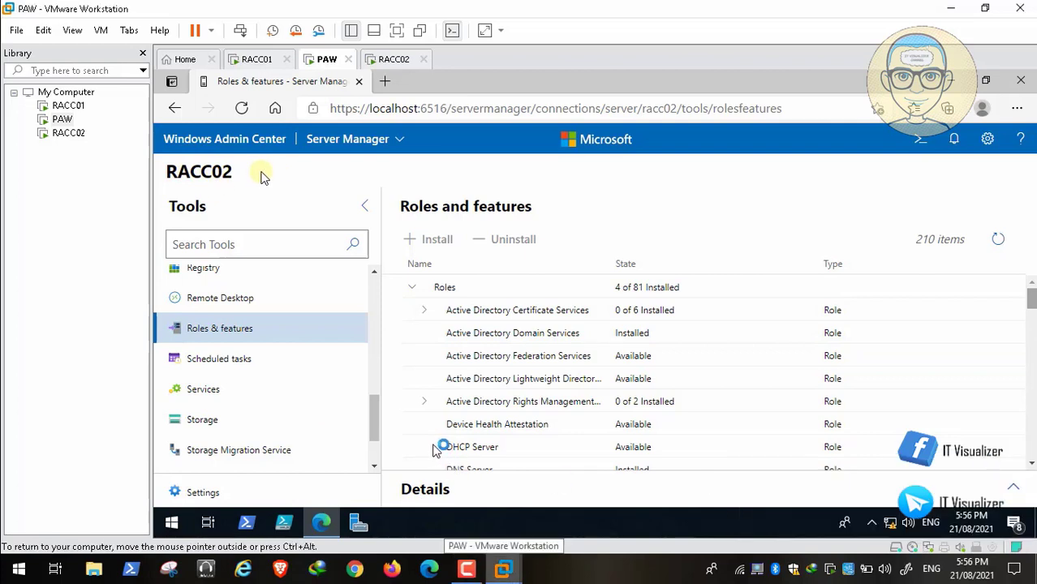
{"action": "scroll", "coordinate": [430, 449], "scroll_direction": "down", "scroll_amount": 1}
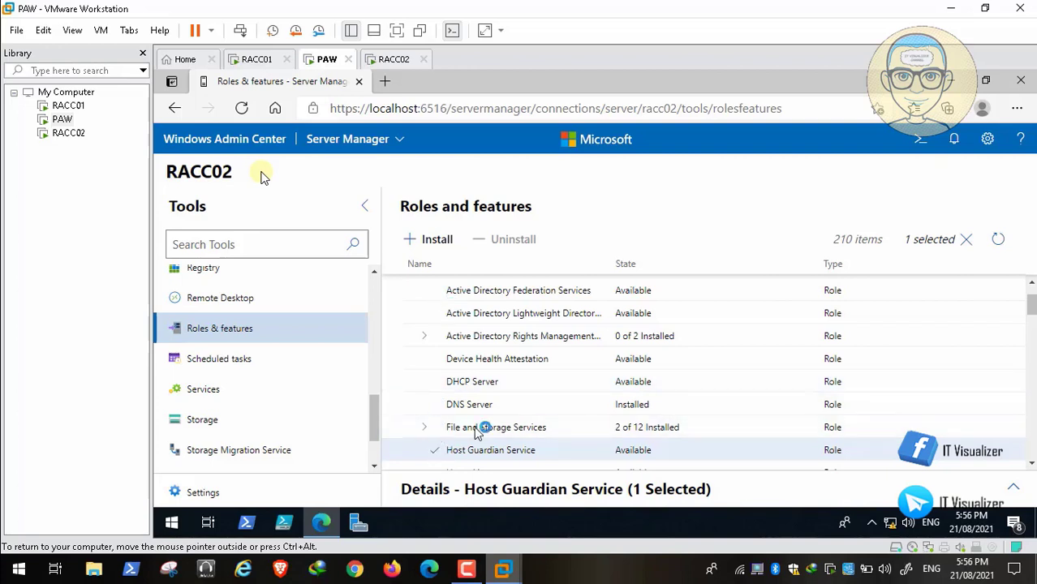
{"action": "left_click", "coordinate": [972, 240]}
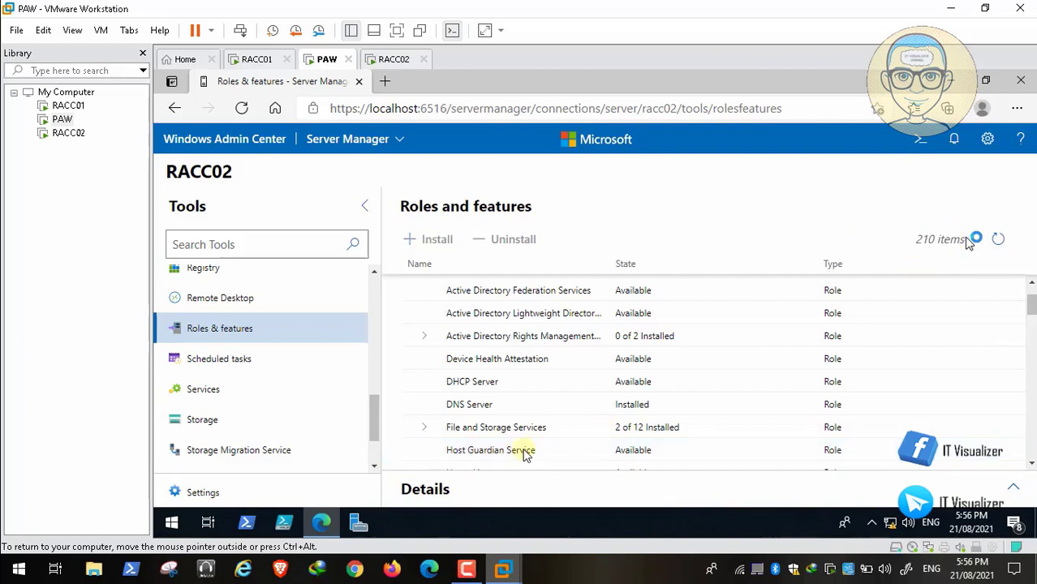
{"action": "left_click", "coordinate": [435, 382]}
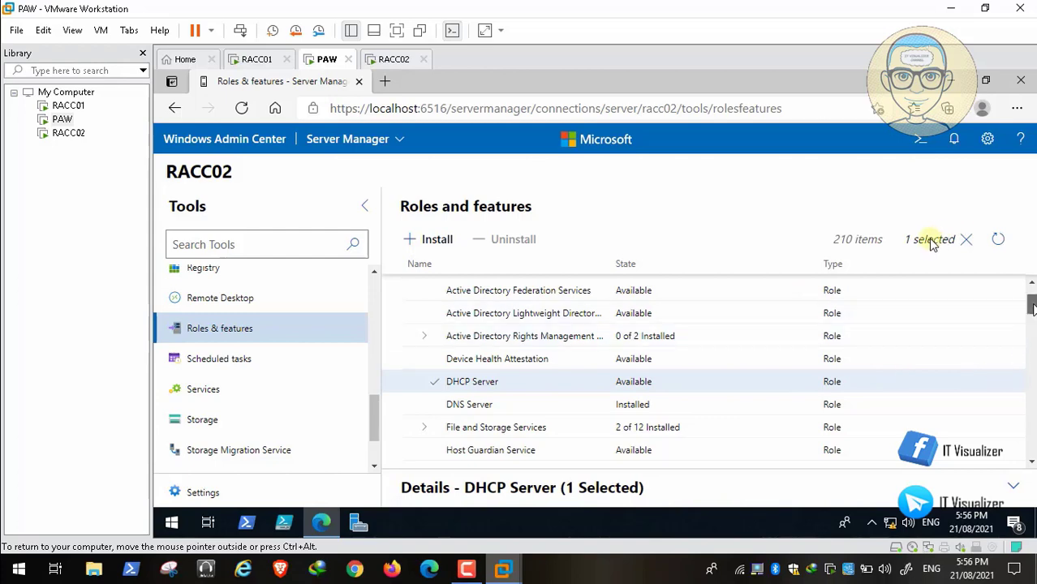
{"action": "scroll", "coordinate": [875, 261], "scroll_direction": "down", "scroll_amount": 3}
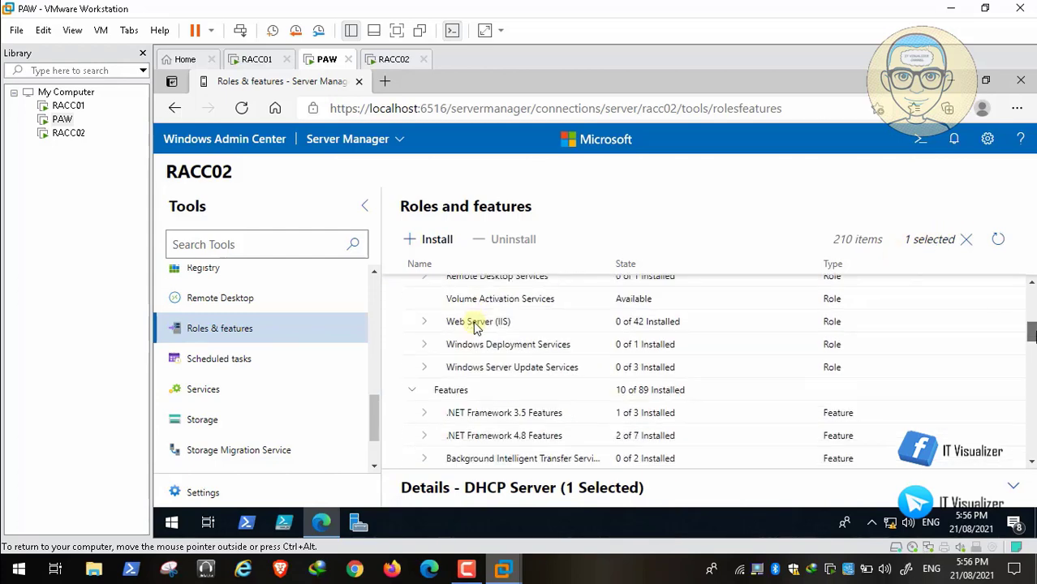
{"action": "scroll", "coordinate": [471, 326], "scroll_direction": "down", "scroll_amount": 1}
{"action": "scroll", "coordinate": [467, 326], "scroll_direction": "up", "scroll_amount": 2}
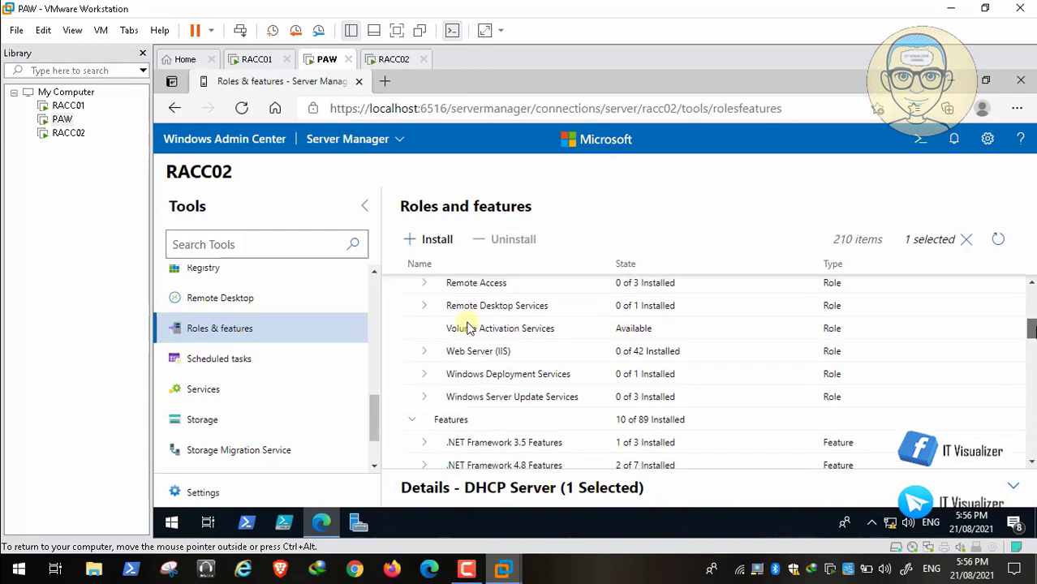
{"action": "scroll", "coordinate": [467, 326], "scroll_direction": "down", "scroll_amount": 5}
{"action": "scroll", "coordinate": [467, 326], "scroll_direction": "down", "scroll_amount": 10}
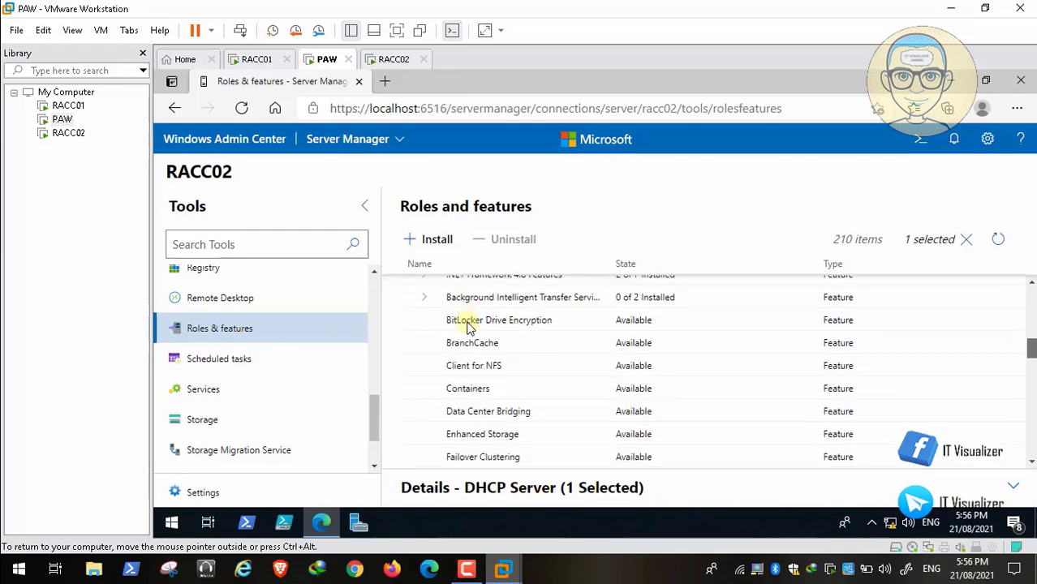
{"action": "scroll", "coordinate": [467, 326], "scroll_direction": "down", "scroll_amount": 6}
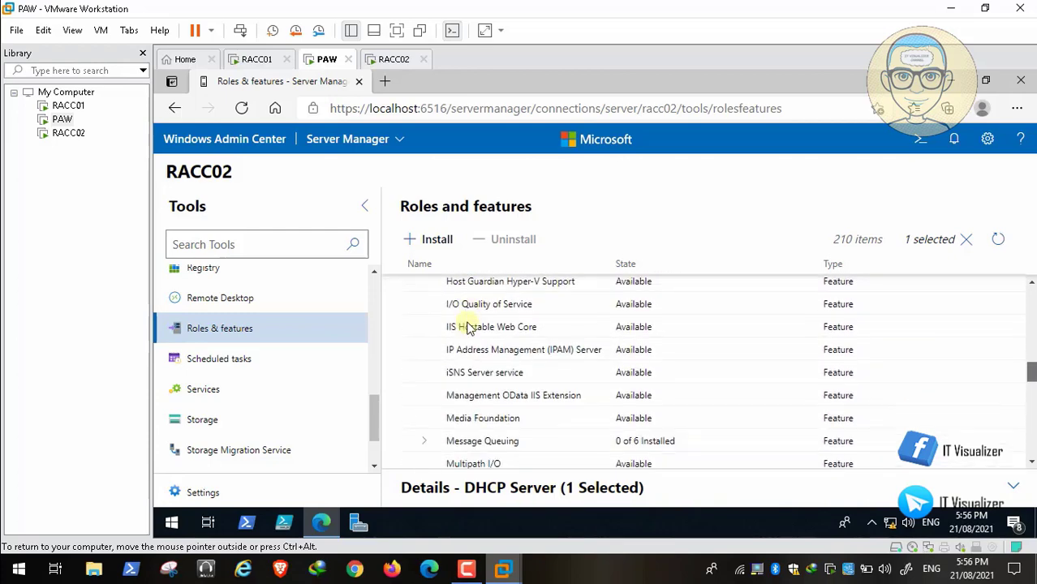
{"action": "scroll", "coordinate": [592, 400], "scroll_direction": "down", "scroll_amount": 5}
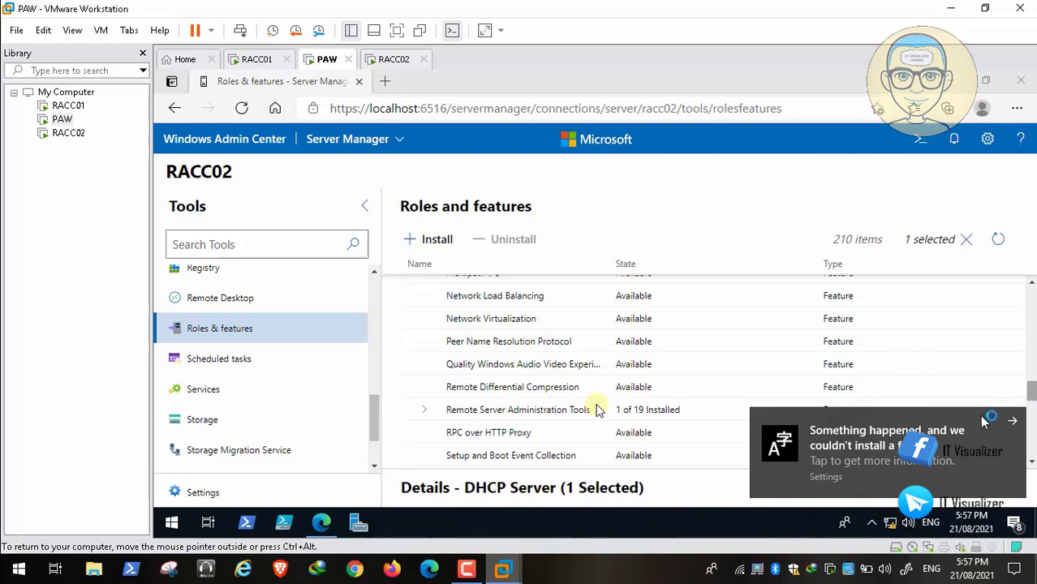
{"action": "left_click", "coordinate": [1016, 423]}
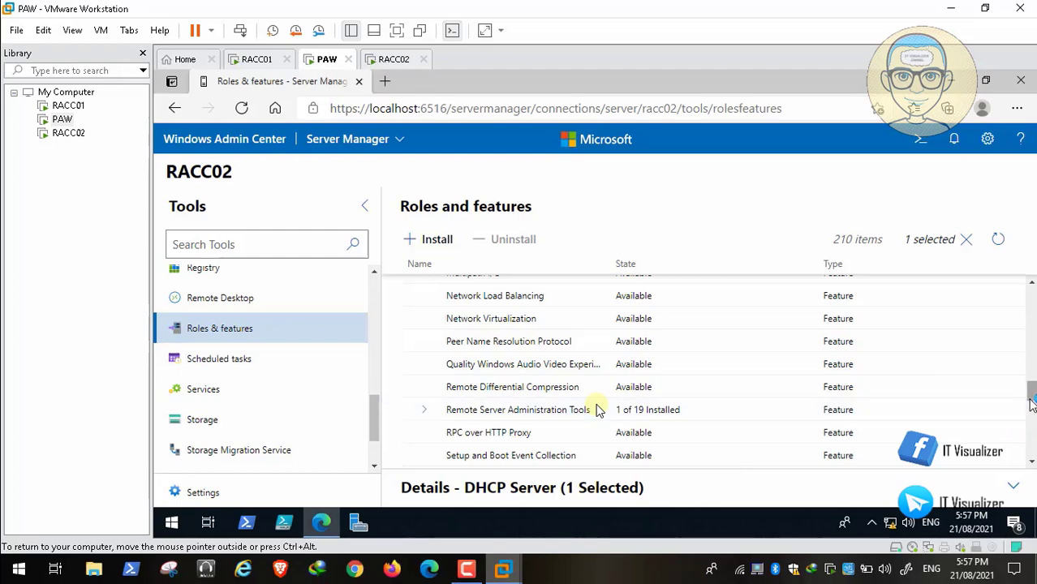
Also select File Server Resource Manager under File and Storage Services and start the installation
{"action": "scroll", "coordinate": [1032, 403], "scroll_direction": "down", "scroll_amount": 3}
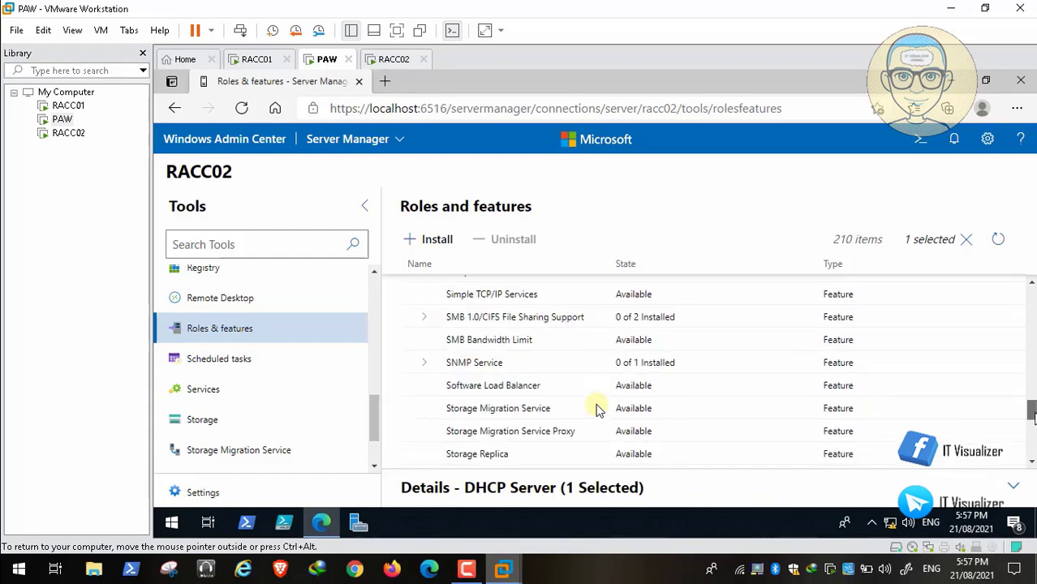
{"action": "scroll", "coordinate": [1029, 383], "scroll_direction": "up", "scroll_amount": 3}
{"action": "scroll", "coordinate": [1029, 383], "scroll_direction": "up", "scroll_amount": 7}
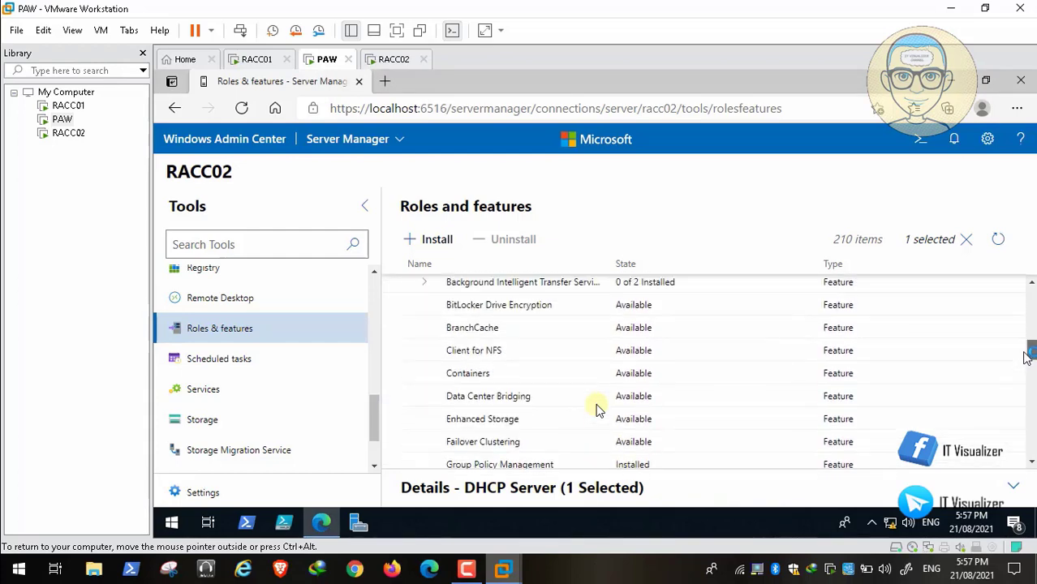
{"action": "left_click_drag", "start_coordinate": [1029, 349], "coordinate": [1020, 328]}
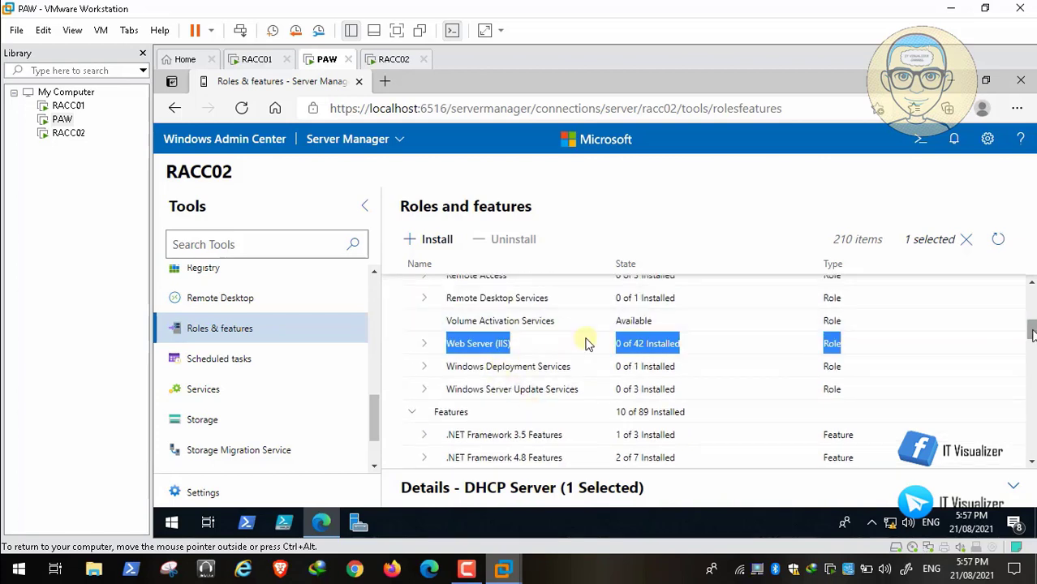
{"action": "scroll", "coordinate": [589, 343], "scroll_direction": "up", "scroll_amount": 3}
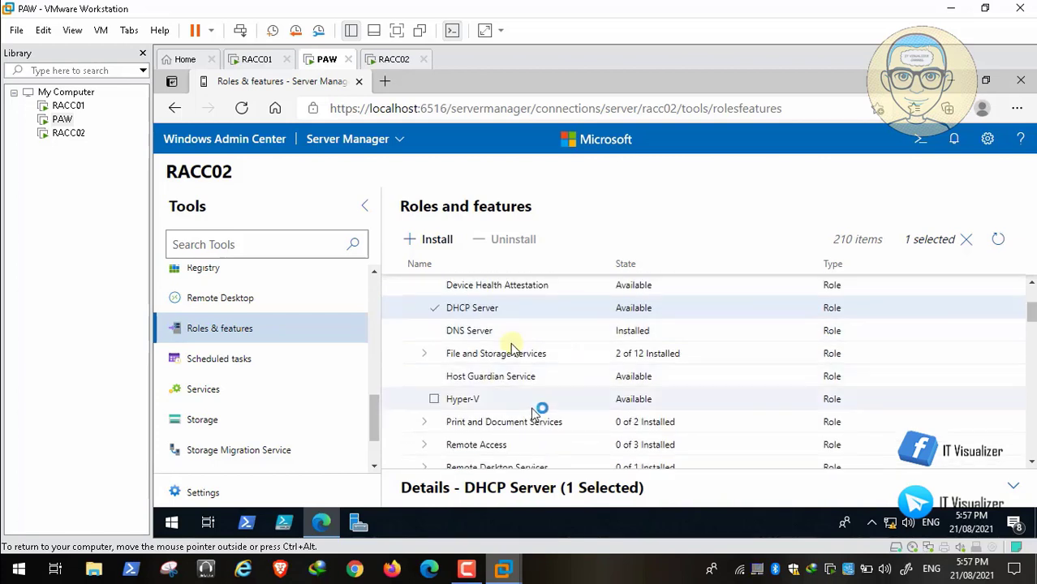
{"action": "left_click", "coordinate": [424, 355]}
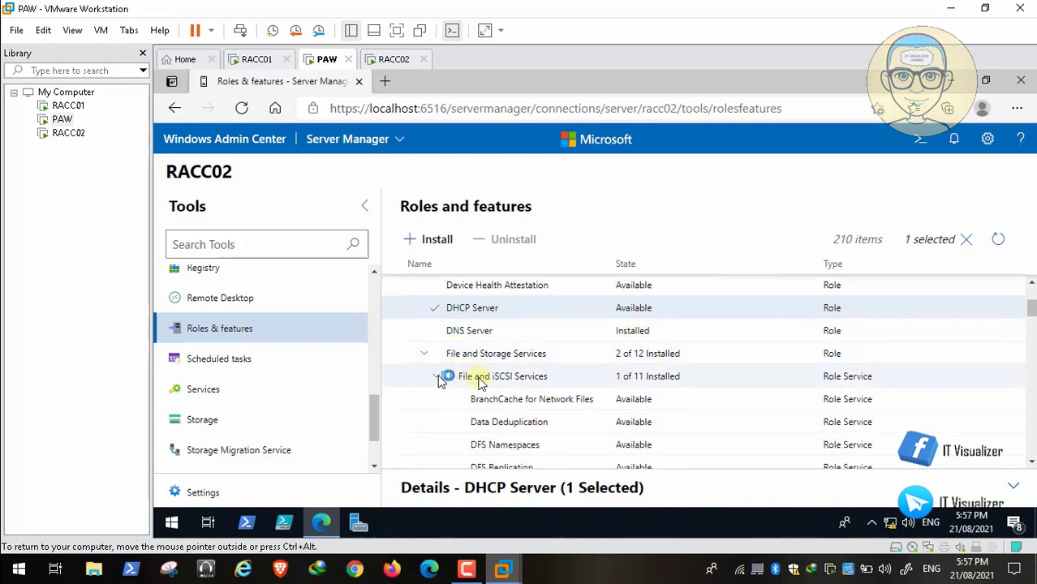
{"action": "scroll", "coordinate": [600, 415], "scroll_direction": "down", "scroll_amount": 3}
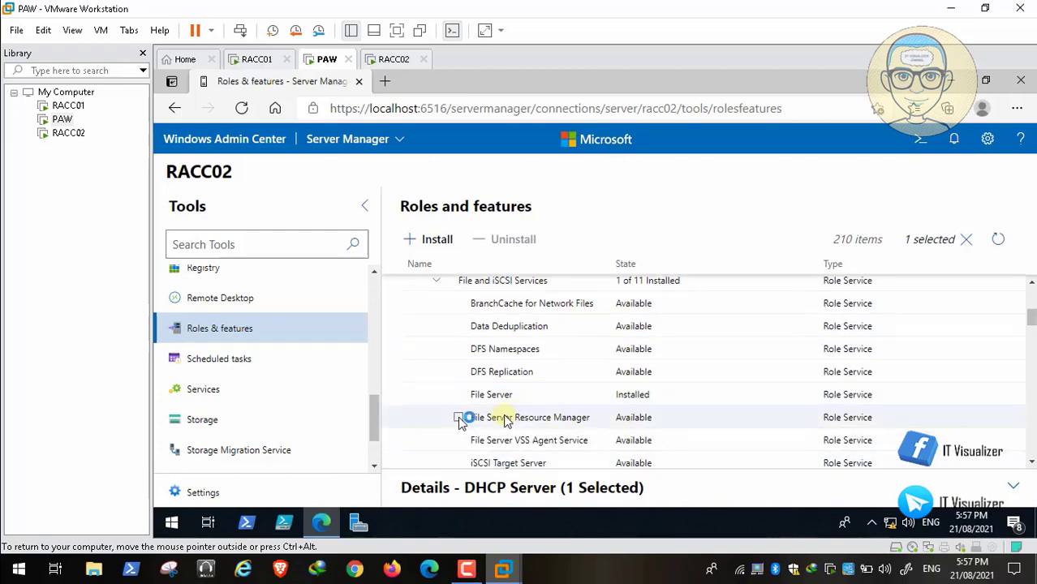
{"action": "left_click", "coordinate": [459, 417]}
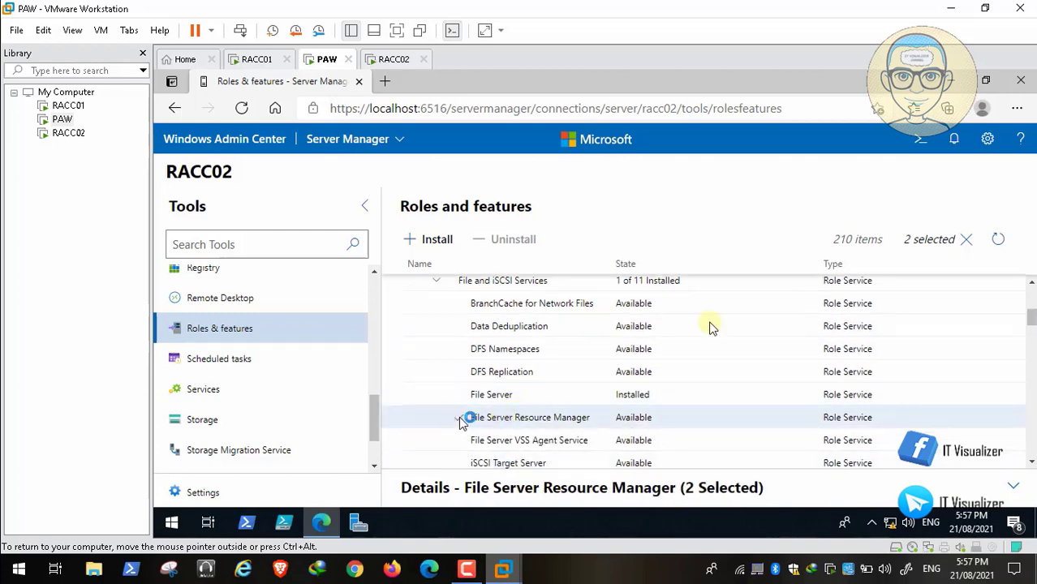
{"action": "left_click", "coordinate": [430, 239]}
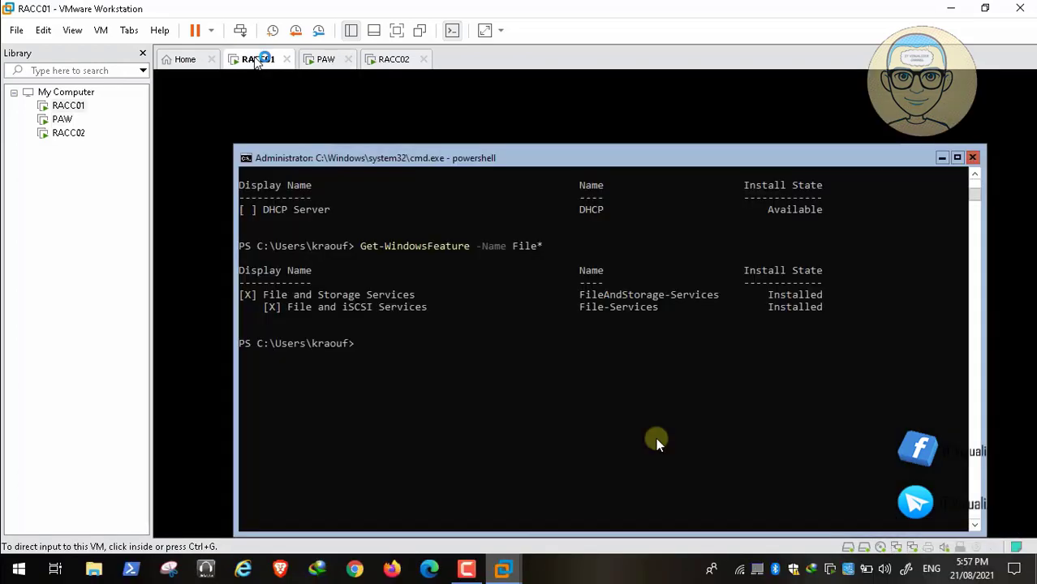
In the RACC01 console, tab-complete Get-Win to Get-WindowsFeature and attempt to request its help with -help
{"action": "left_click", "coordinate": [400, 339]}
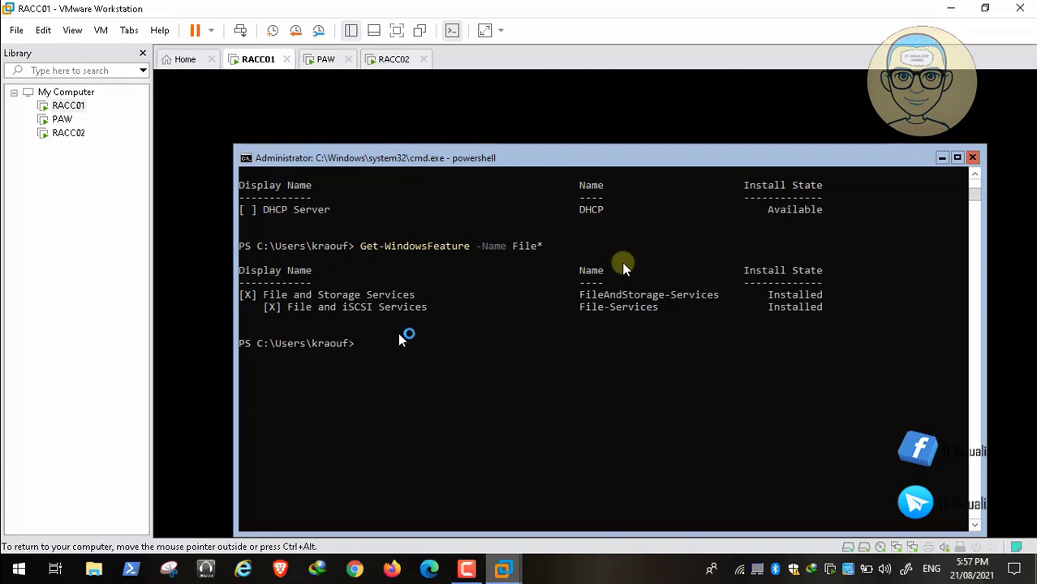
{"action": "type", "text": "Get-Win"}
{"action": "key", "text": "Tab"}
{"action": "key", "text": "Tab"}
{"action": "key", "text": "Tab"}
{"action": "key", "text": "Tab"}
{"action": "key", "text": "Tab"}
{"action": "key", "text": "Tab"}
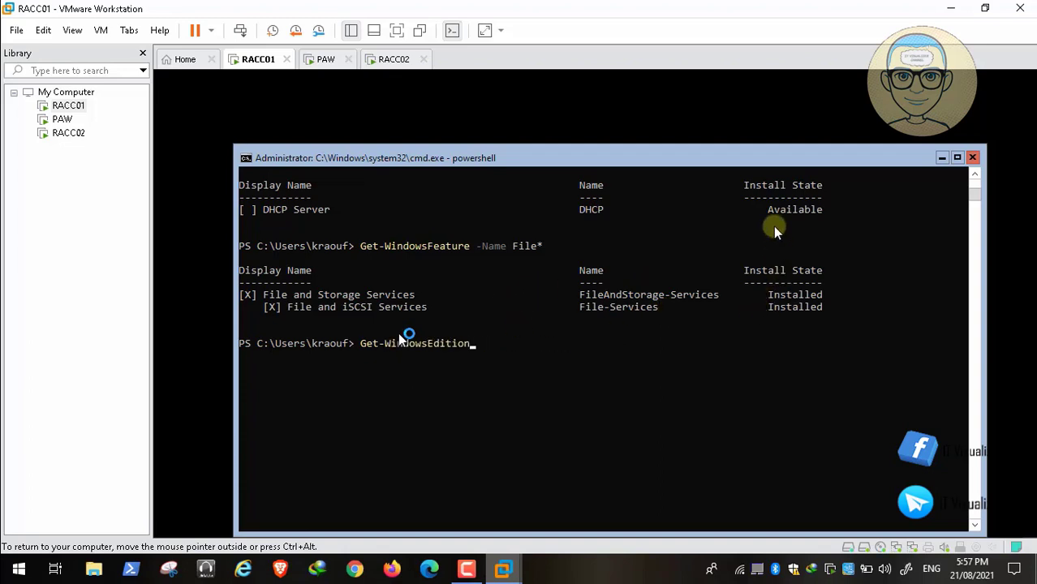
{"action": "key", "text": "Tab"}
{"action": "key", "text": "Tab"}
{"action": "mouse_move", "coordinate": [341, 543]}
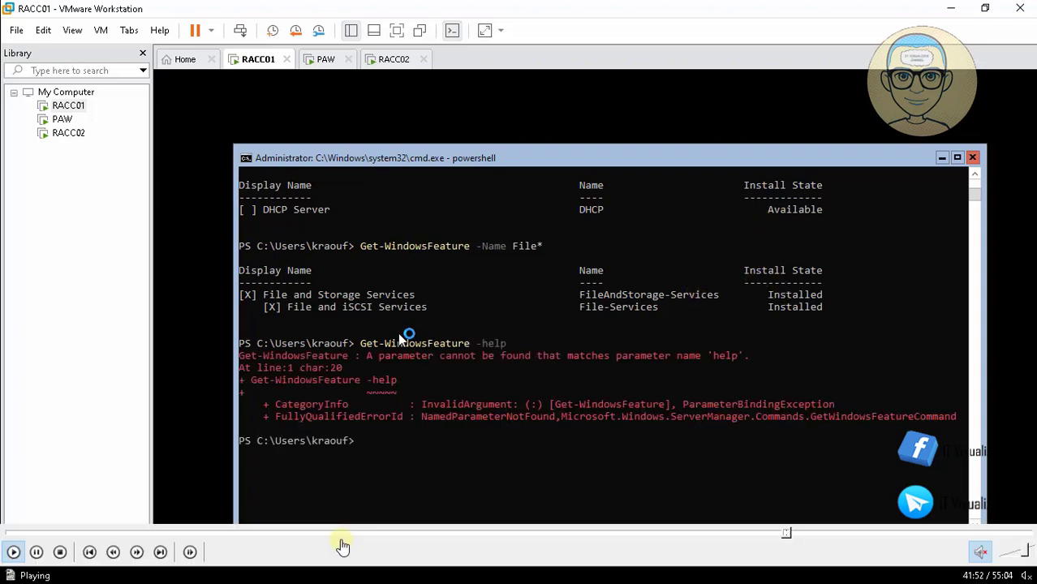
{"action": "left_click", "coordinate": [793, 535]}
{"action": "left_click", "coordinate": [800, 536]}
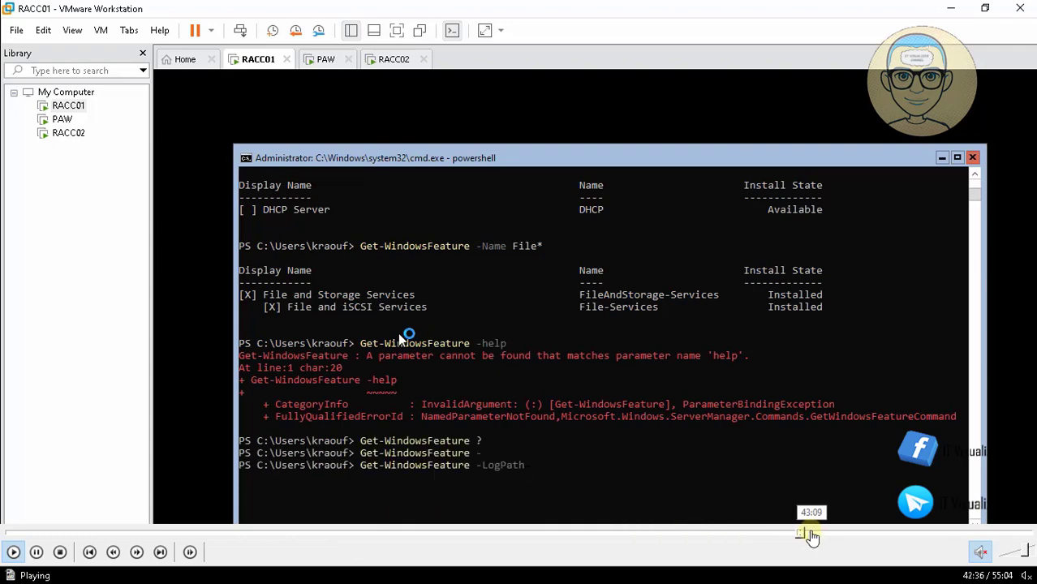
{"action": "left_click", "coordinate": [811, 535]}
{"action": "left_click", "coordinate": [821, 536]}
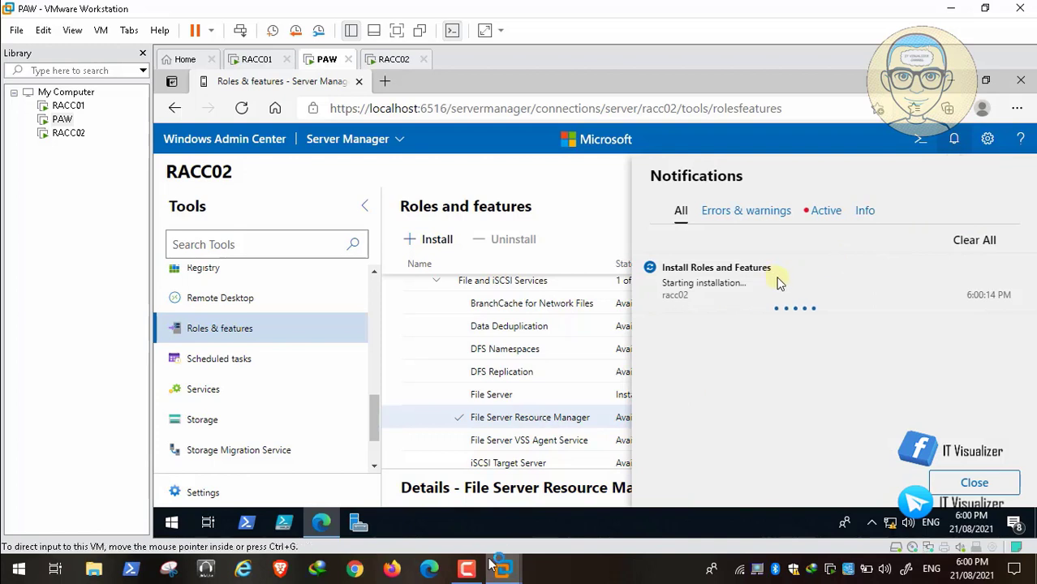
Monitor the Install Roles and Features notification until File Server Resource Manager shows Installed on RACC02
{"action": "left_click", "coordinate": [466, 570]}
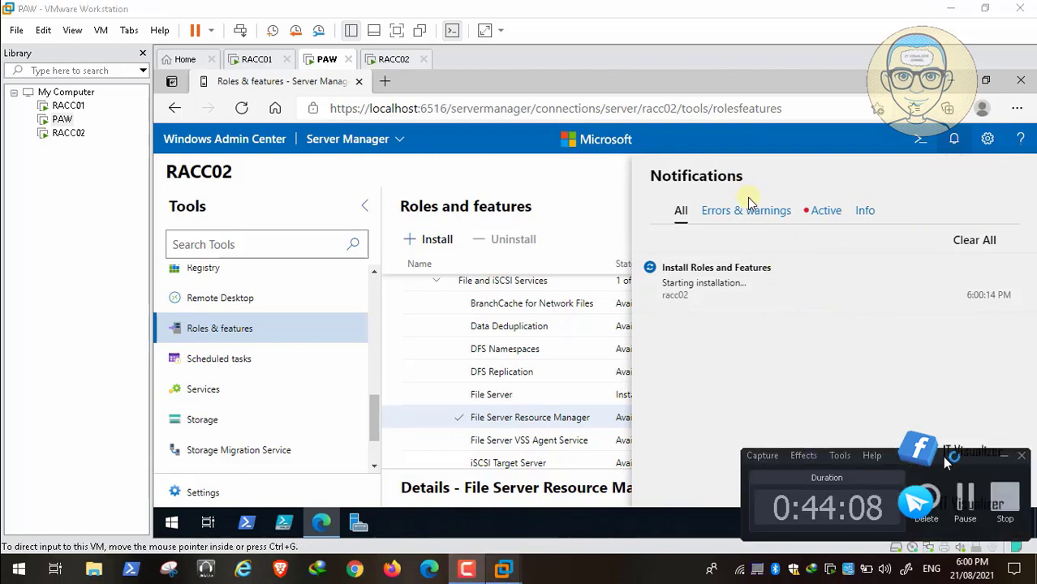
{"action": "left_click", "coordinate": [965, 499]}
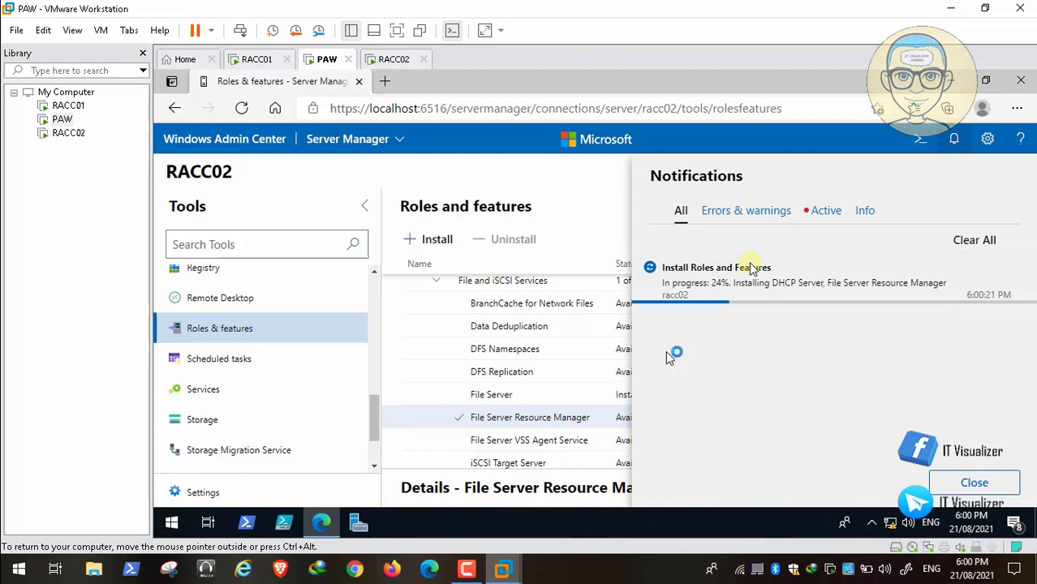
{"action": "mouse_move", "coordinate": [756, 579]}
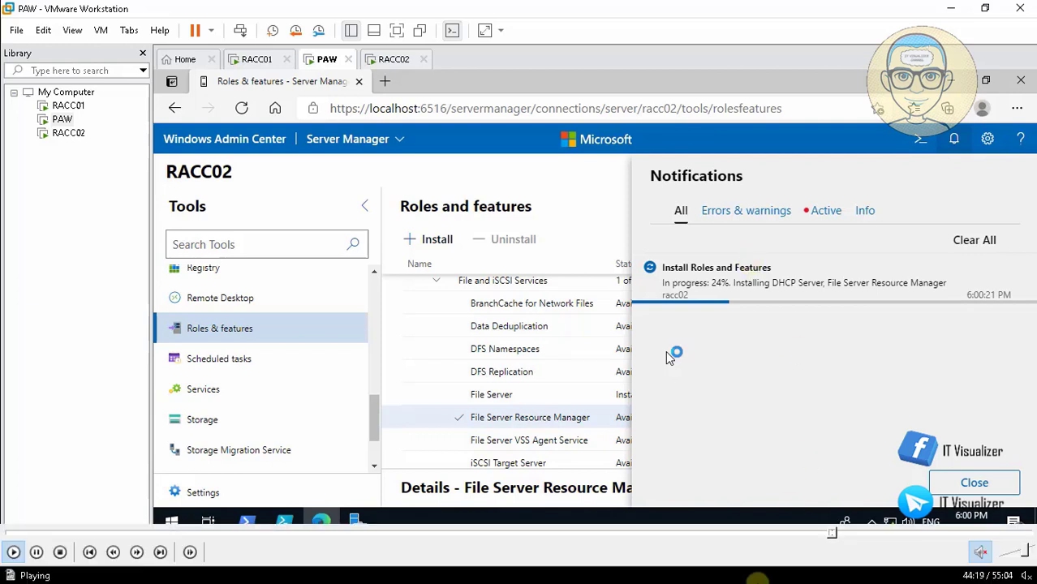
{"action": "left_click", "coordinate": [841, 536]}
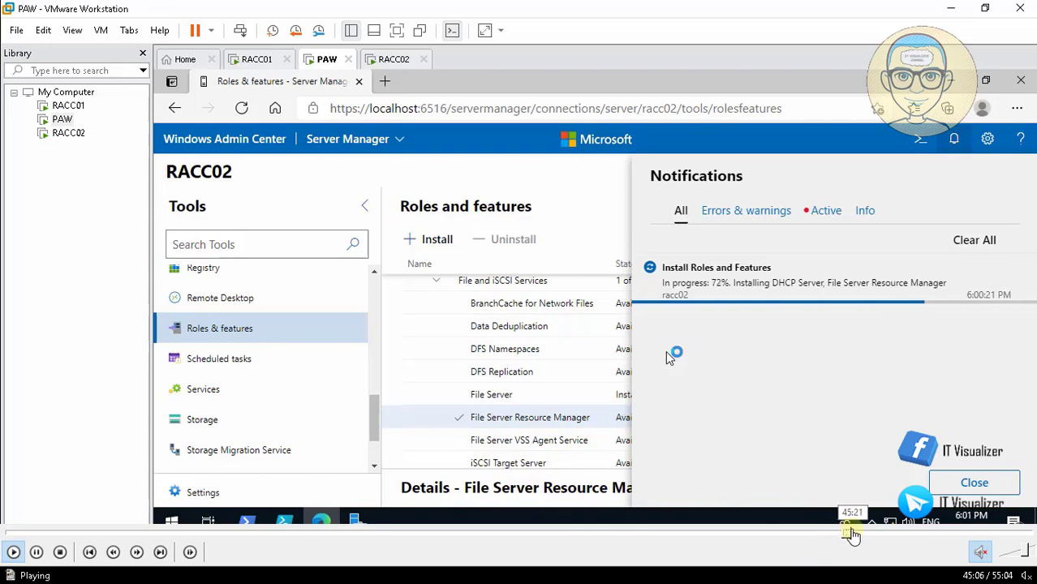
{"action": "left_click", "coordinate": [853, 535]}
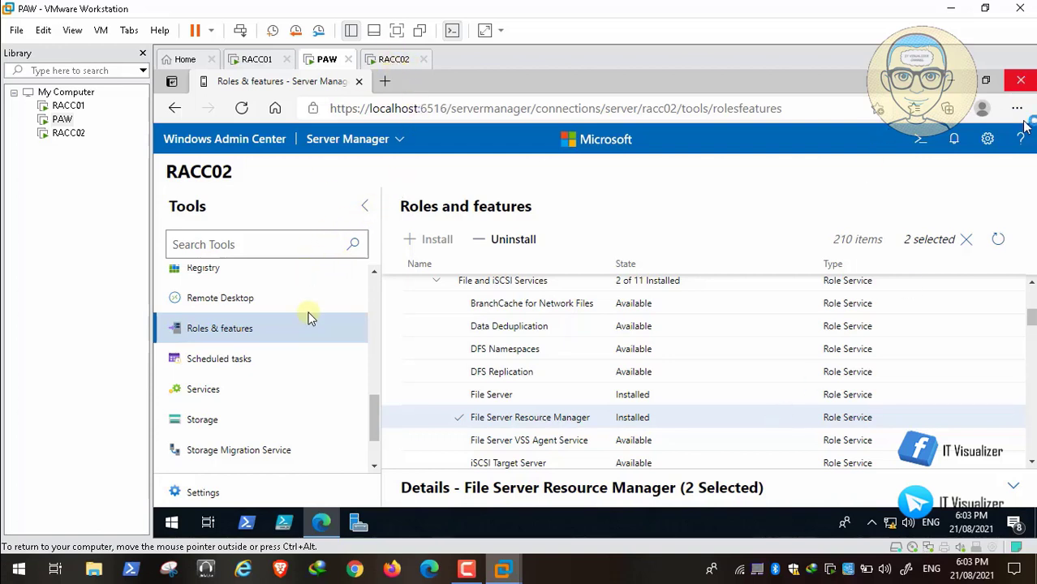
Close the Edge window running Windows Admin Center and switch to the PAW's RedAlert Console
{"action": "left_click", "coordinate": [1021, 80]}
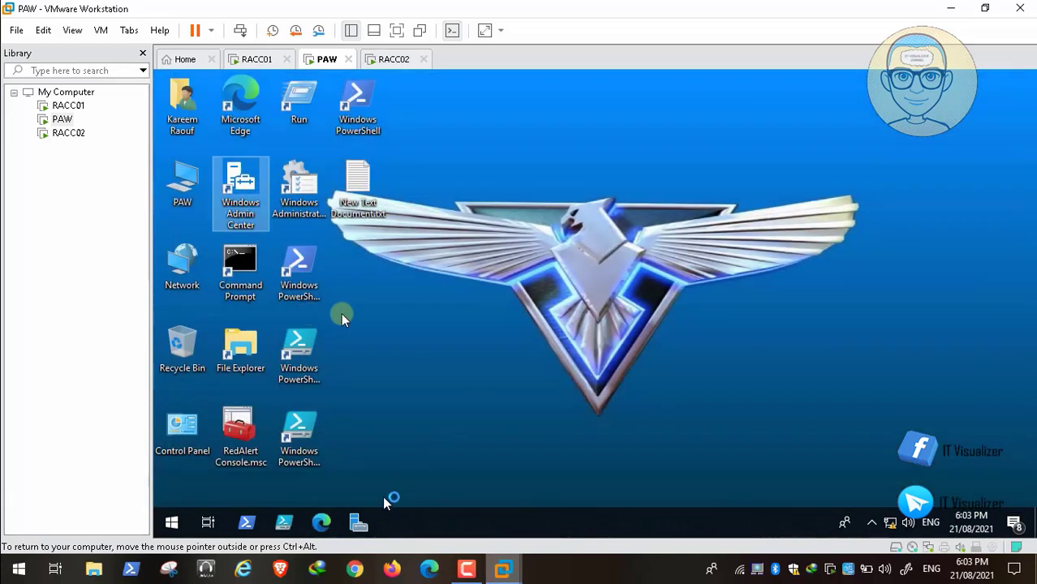
{"action": "left_click", "coordinate": [359, 522]}
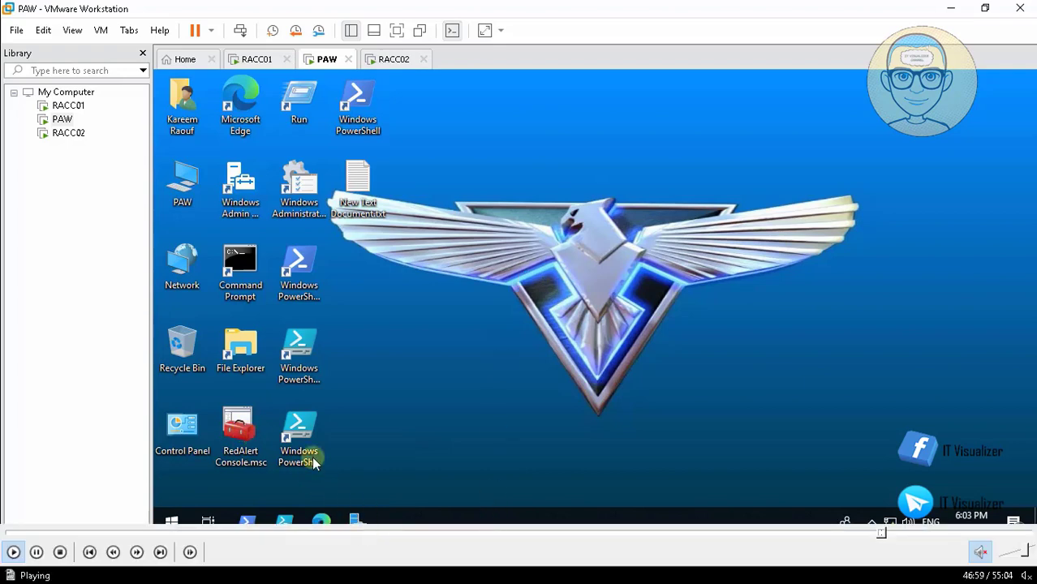
{"action": "left_click", "coordinate": [469, 570]}
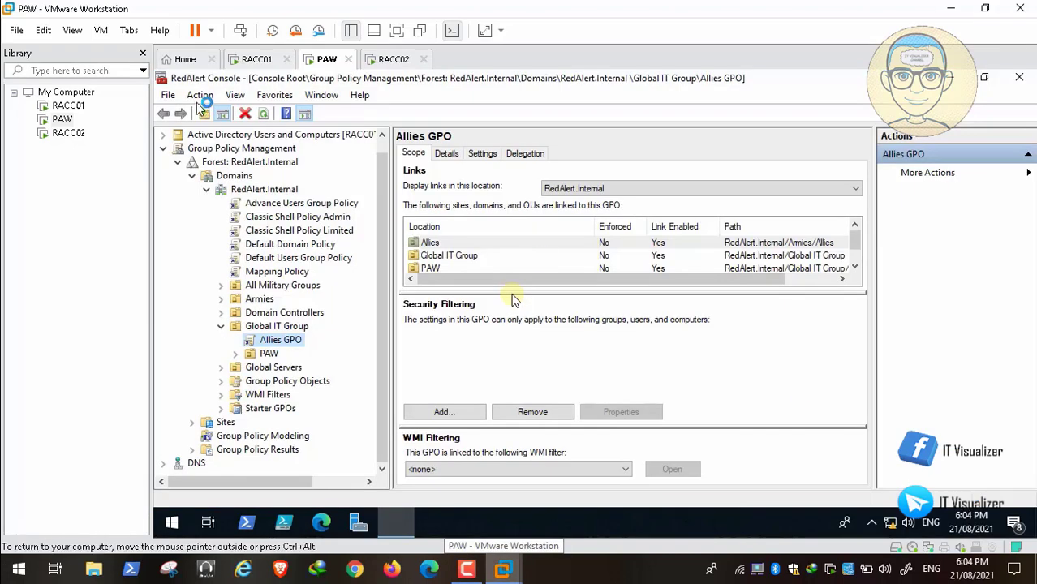
Through File > Add/Remove Snap-in, add DHCP and File Server Resource Manager, then confirm with OK
{"action": "left_click", "coordinate": [172, 96]}
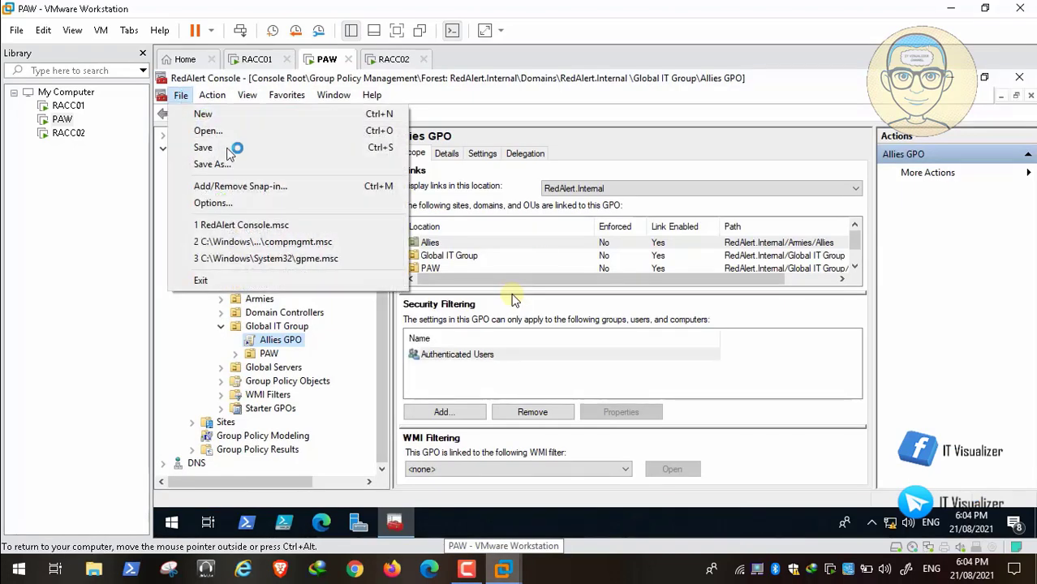
{"action": "left_click", "coordinate": [245, 187]}
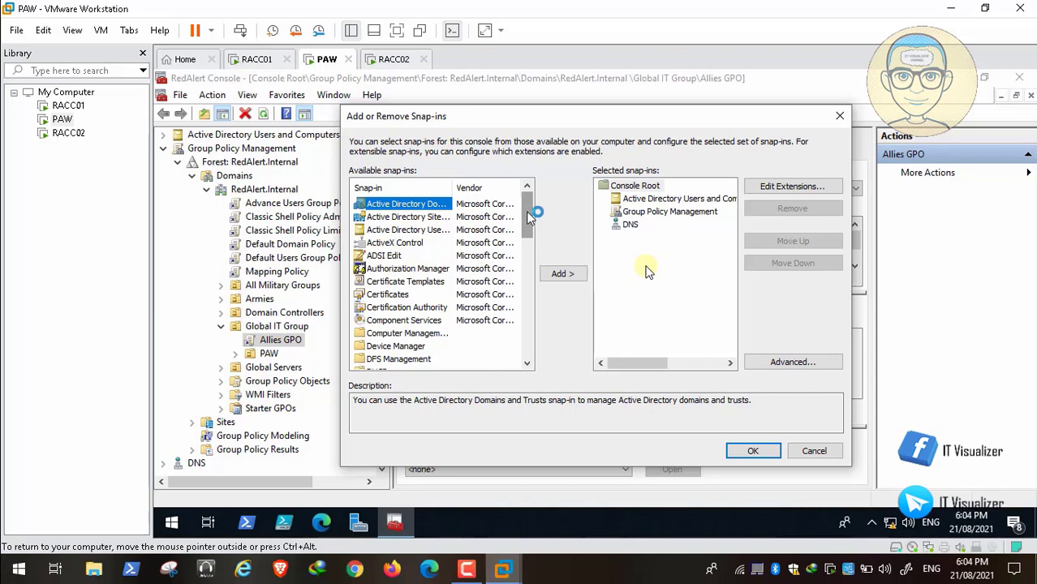
{"action": "left_click_drag", "start_coordinate": [529, 215], "coordinate": [532, 245]}
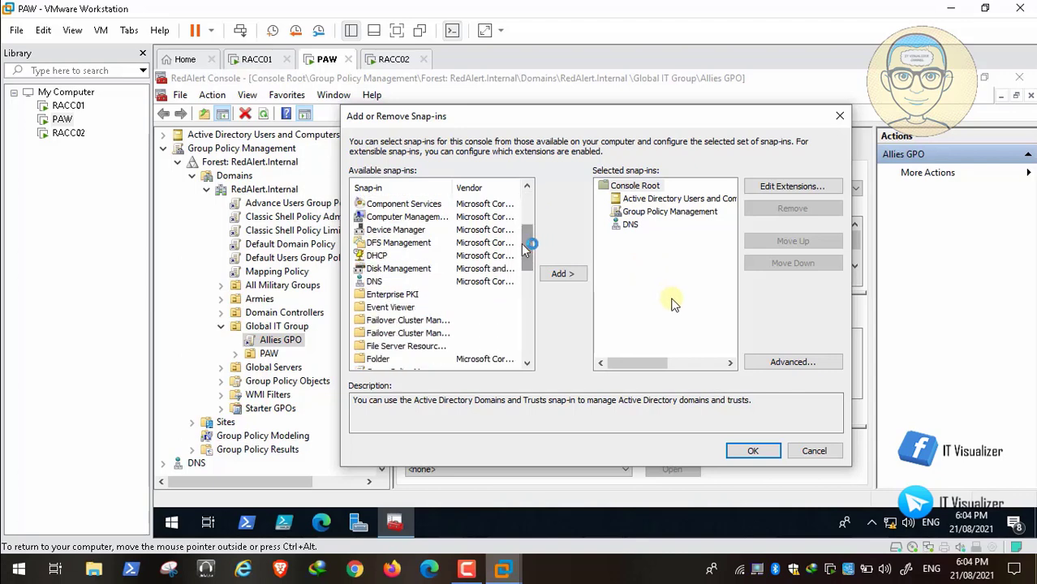
{"action": "left_click", "coordinate": [376, 256]}
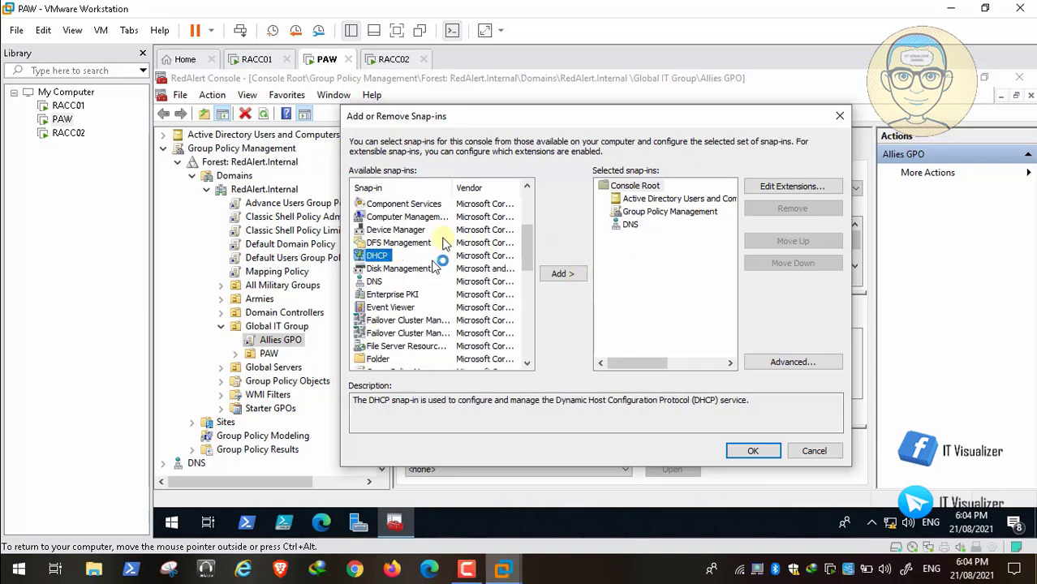
{"action": "left_click", "coordinate": [561, 276]}
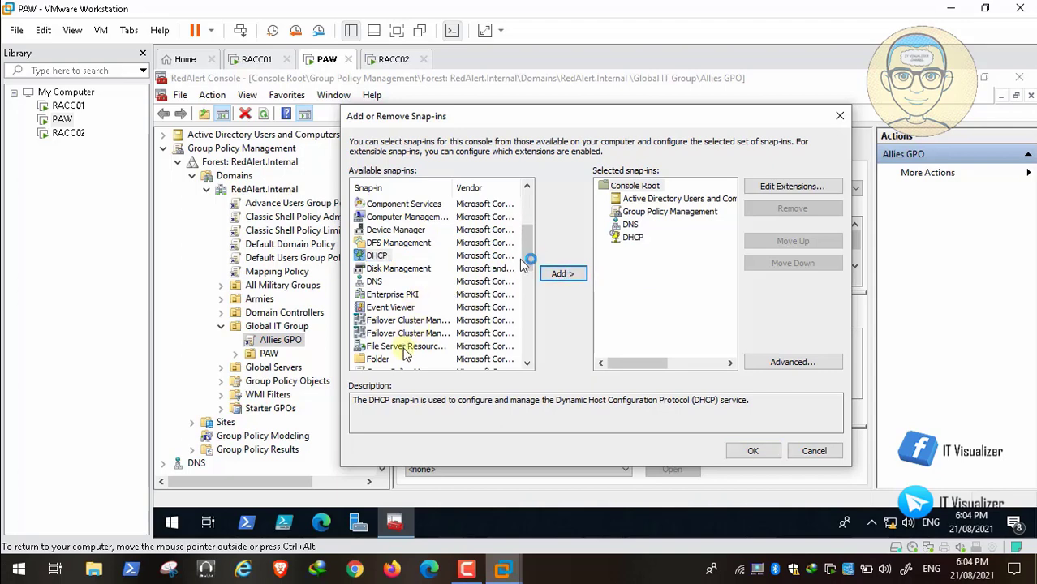
{"action": "left_click_drag", "start_coordinate": [527, 258], "coordinate": [528, 266]}
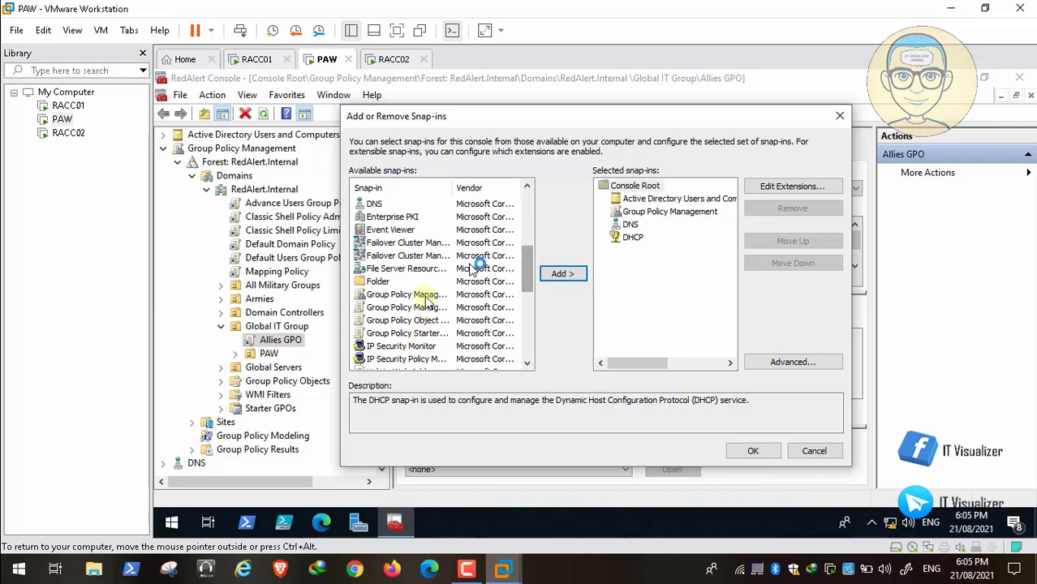
{"action": "left_click", "coordinate": [426, 271]}
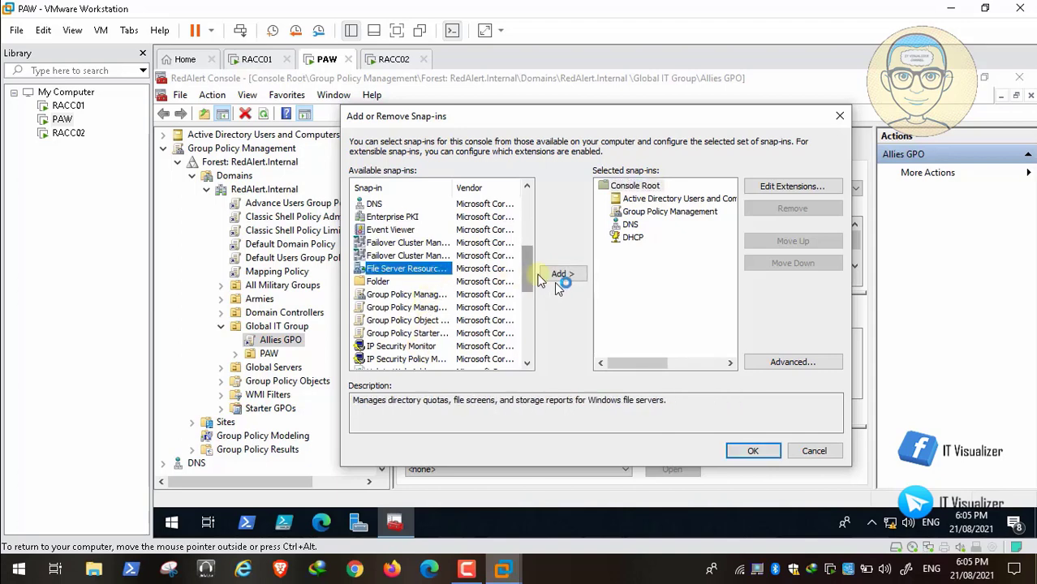
{"action": "left_click", "coordinate": [568, 276]}
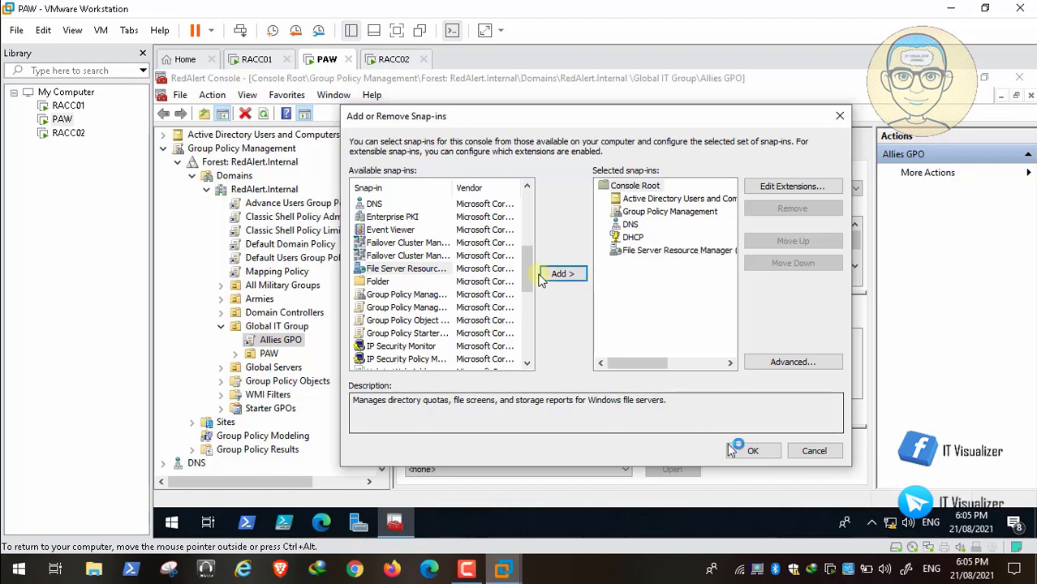
{"action": "left_click", "coordinate": [751, 450]}
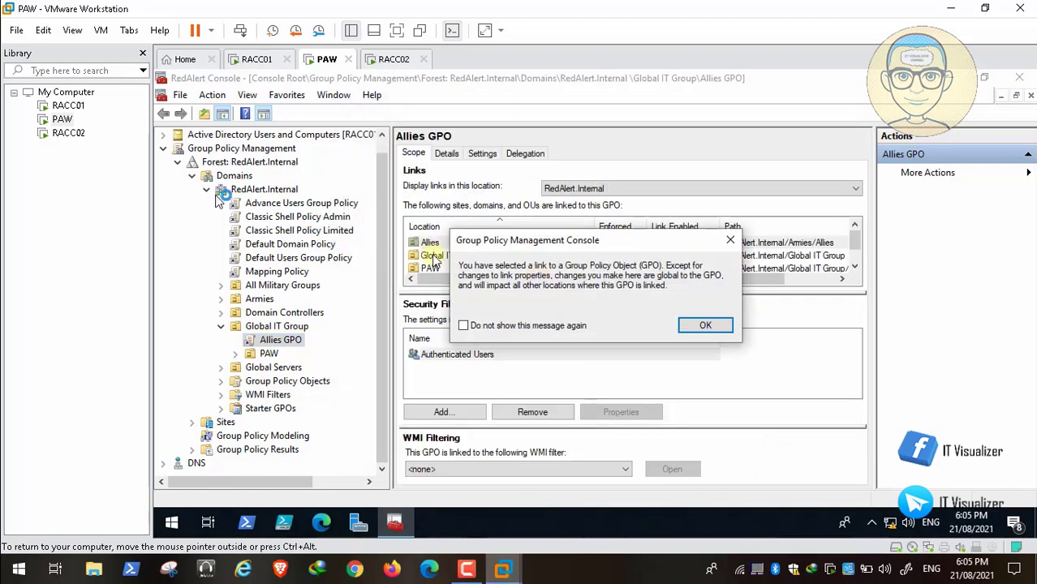
Dismiss the GPO link warning, collapse Group Policy Management, and add RACC02 as a server under DHCP
{"action": "left_click", "coordinate": [705, 325]}
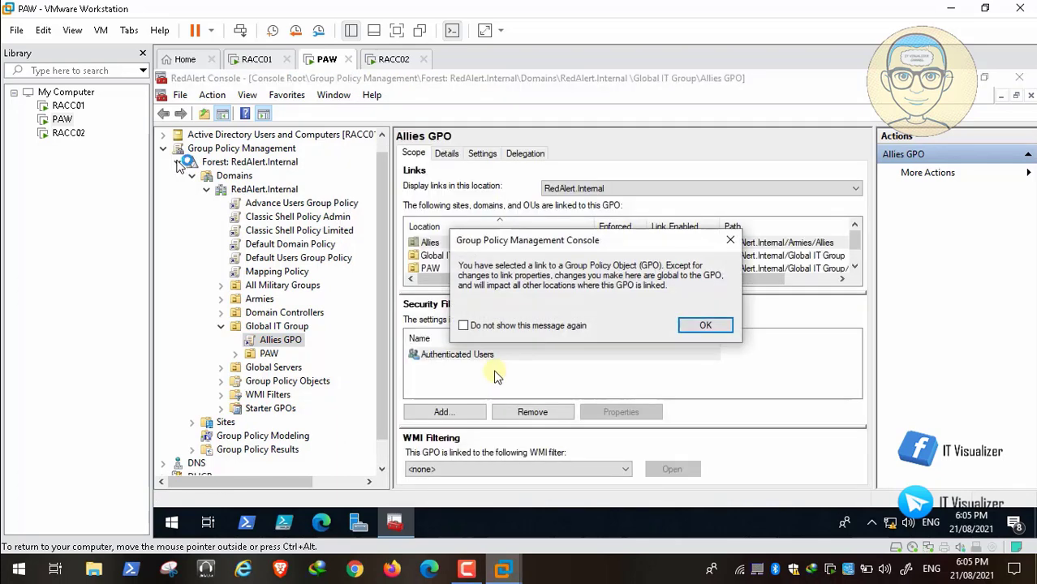
{"action": "left_click", "coordinate": [688, 326]}
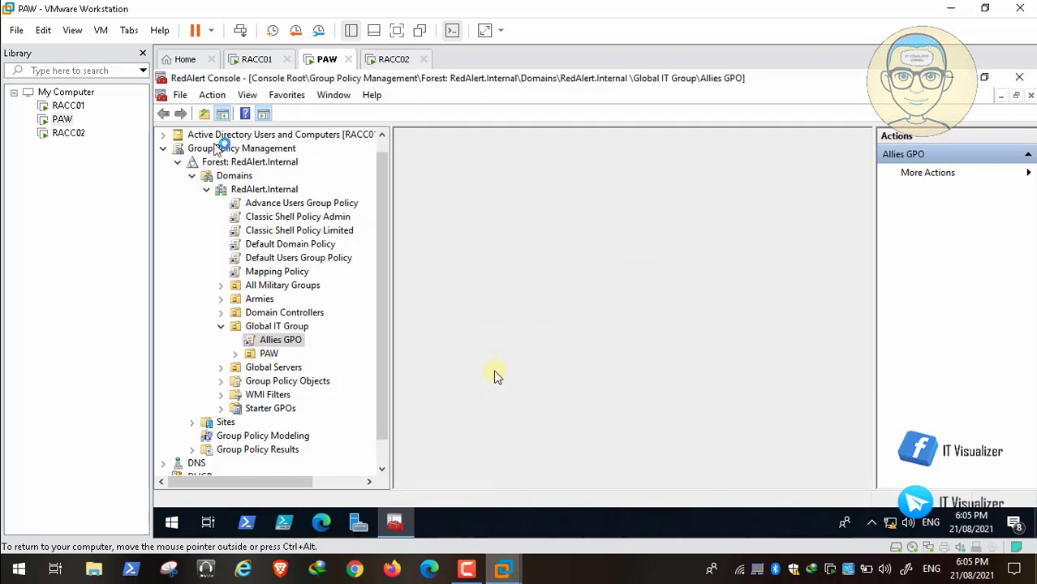
{"action": "left_click", "coordinate": [164, 149]}
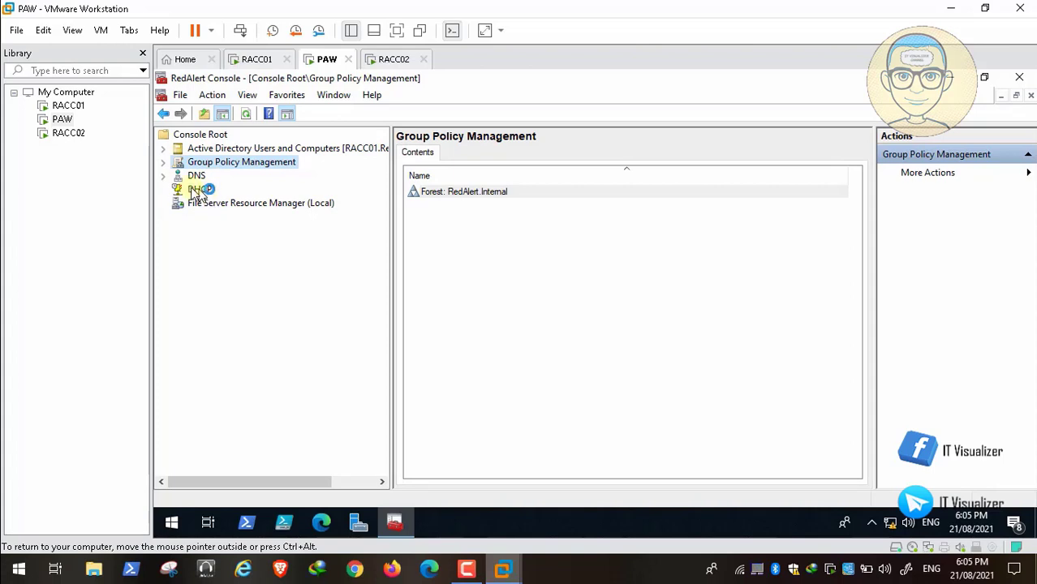
{"action": "right_click", "coordinate": [195, 191]}
{"action": "left_click", "coordinate": [232, 200]}
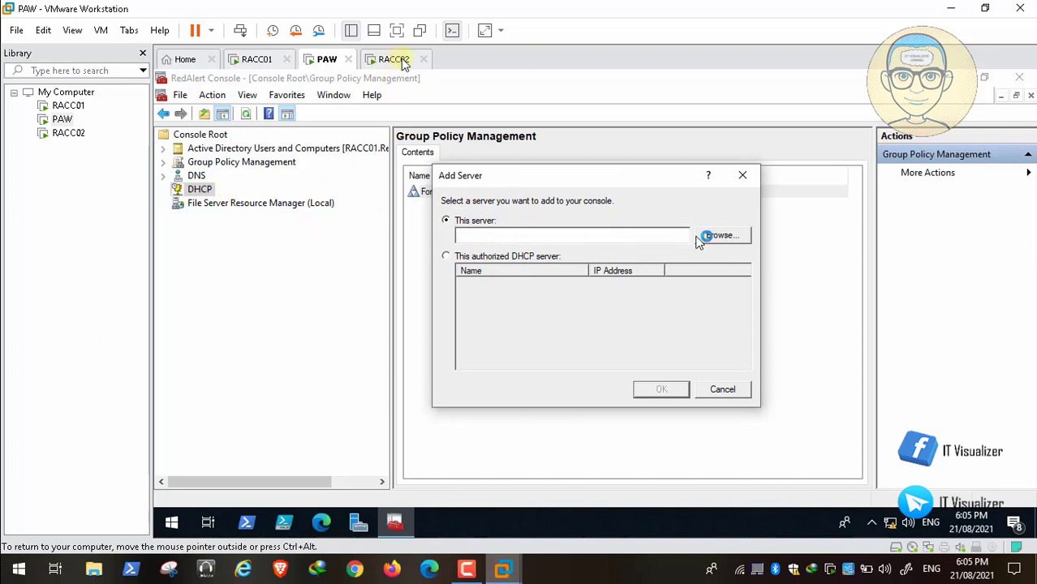
{"action": "type", "text": "RACC02"}
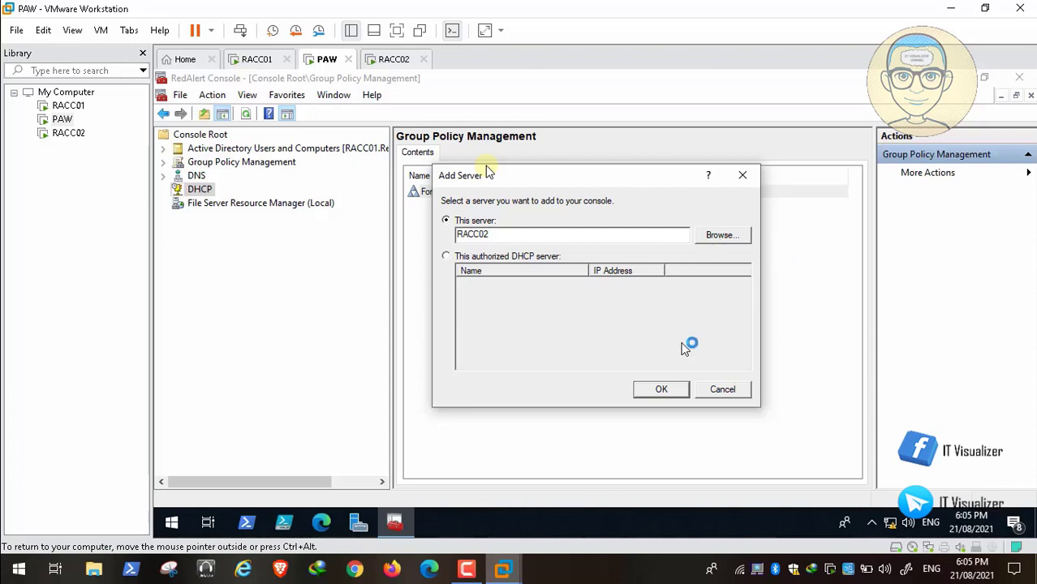
{"action": "left_click", "coordinate": [663, 389]}
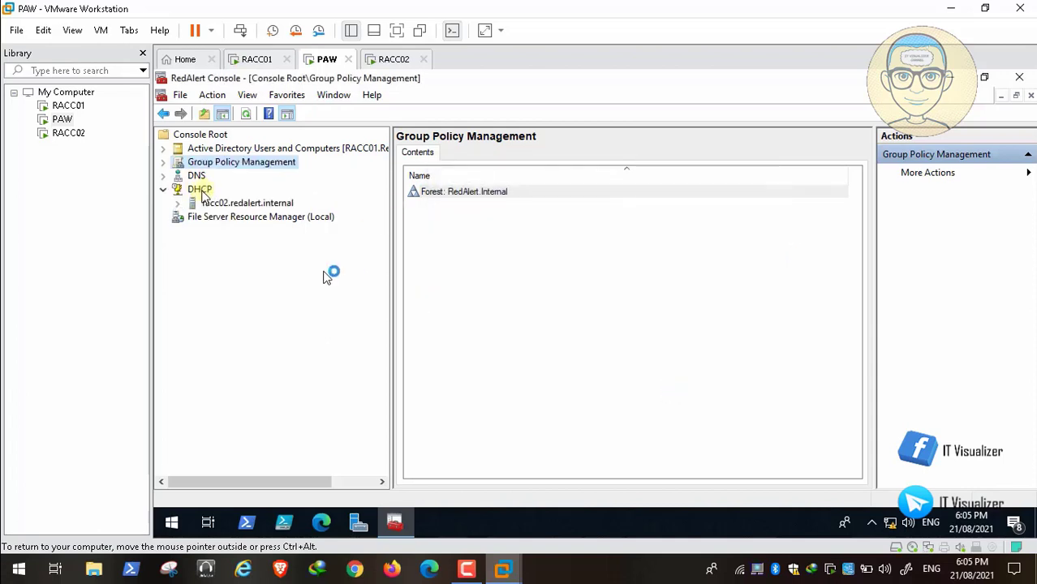
Connect File Server Resource Manager to another computer, RACC02, instead of the local machine
{"action": "right_click", "coordinate": [205, 219]}
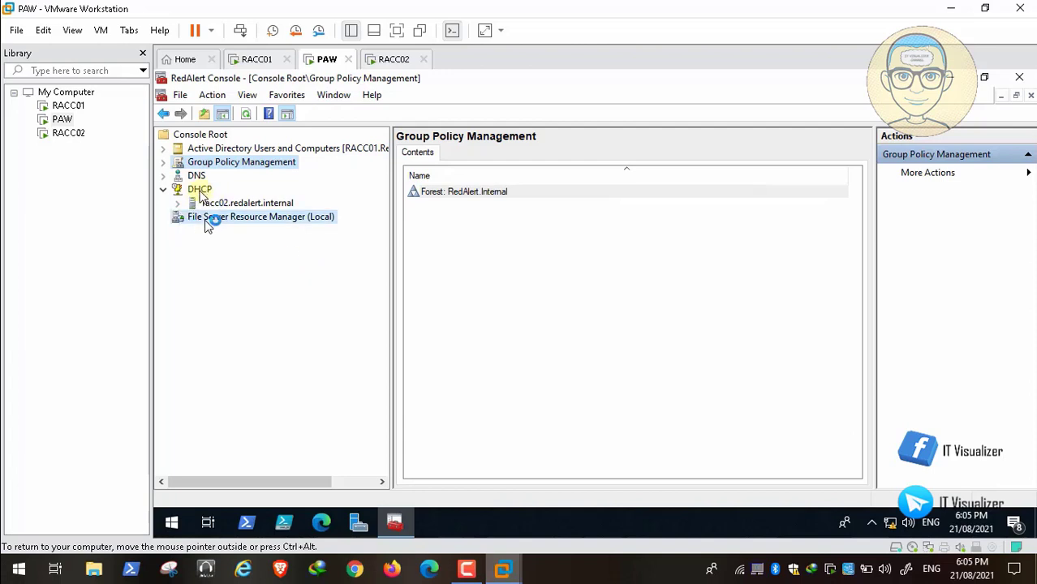
{"action": "left_click", "coordinate": [240, 230]}
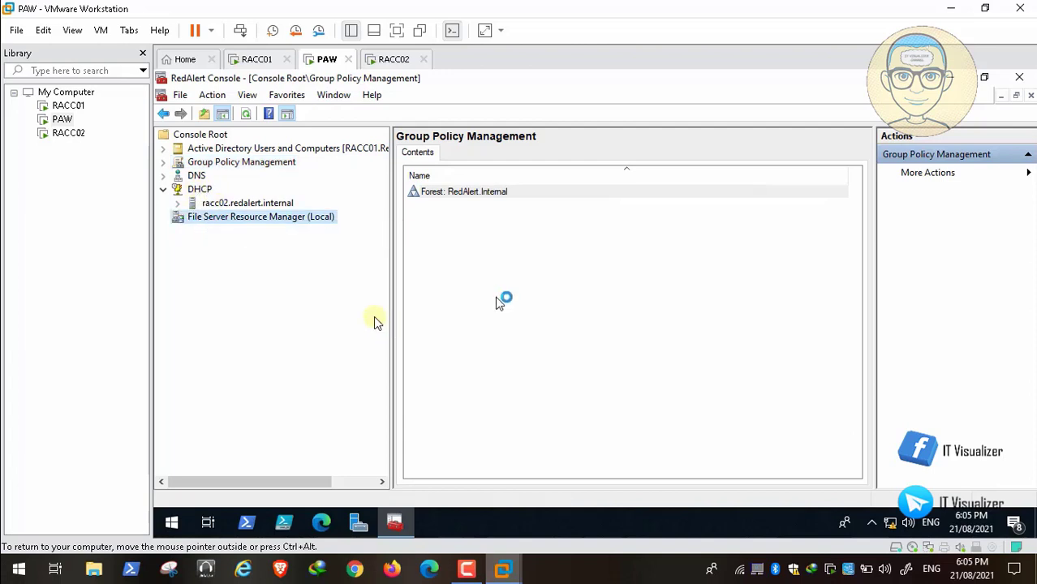
{"action": "left_click", "coordinate": [474, 292]}
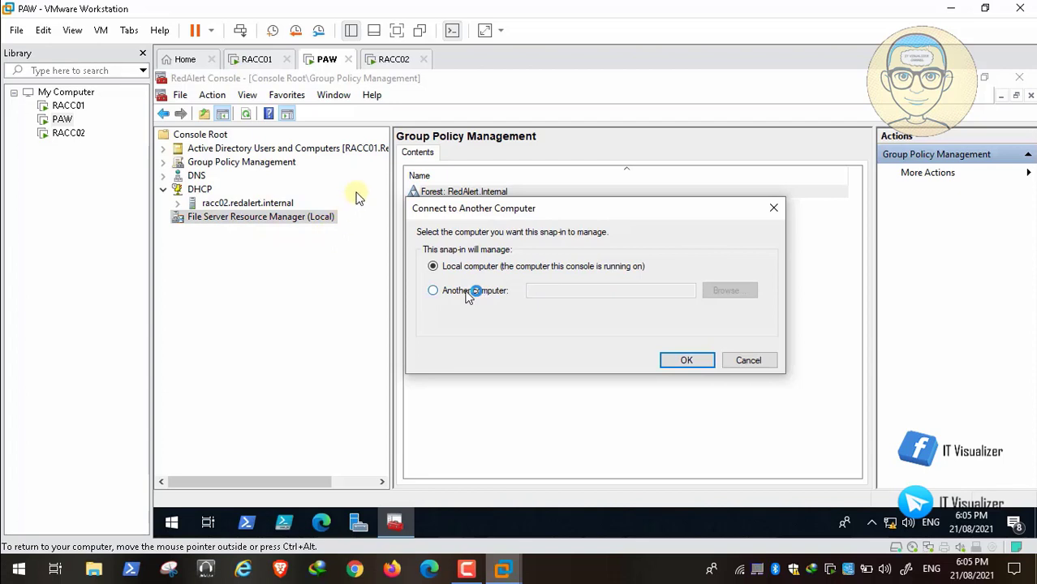
{"action": "left_click", "coordinate": [542, 292]}
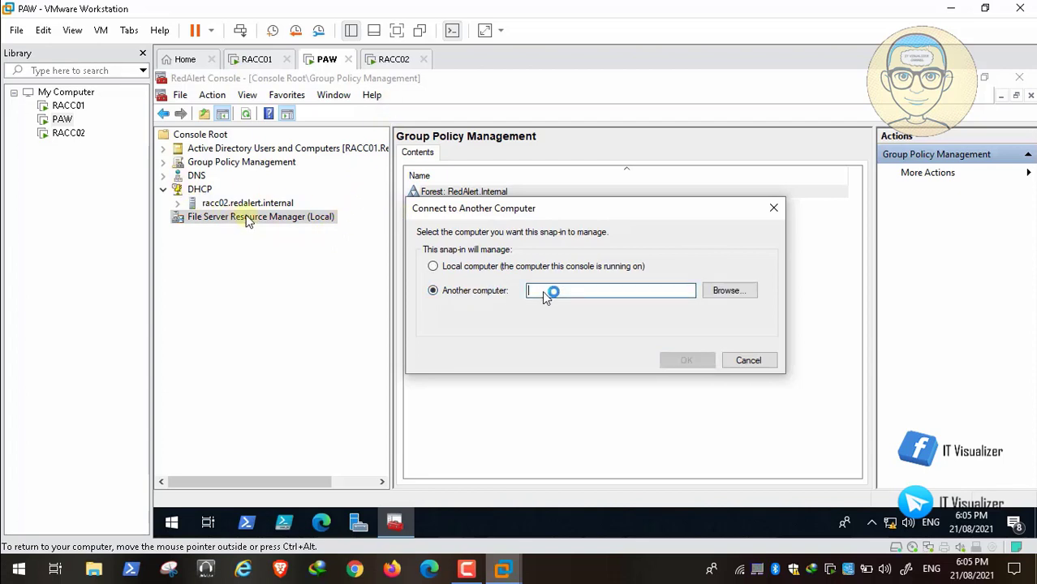
{"action": "type", "text": "RACC"}
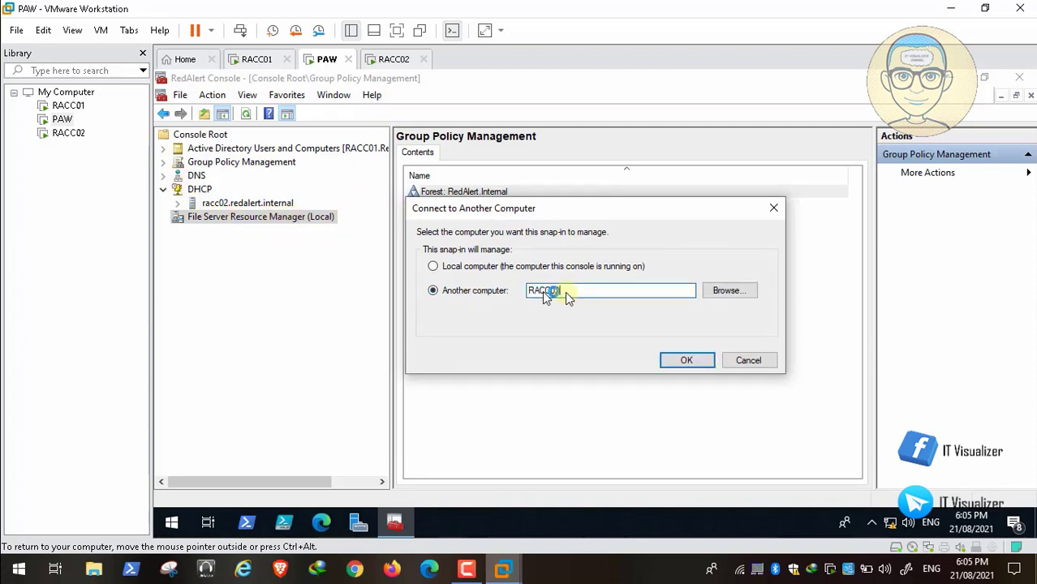
{"action": "type", "text": "02"}
{"action": "left_click", "coordinate": [687, 361]}
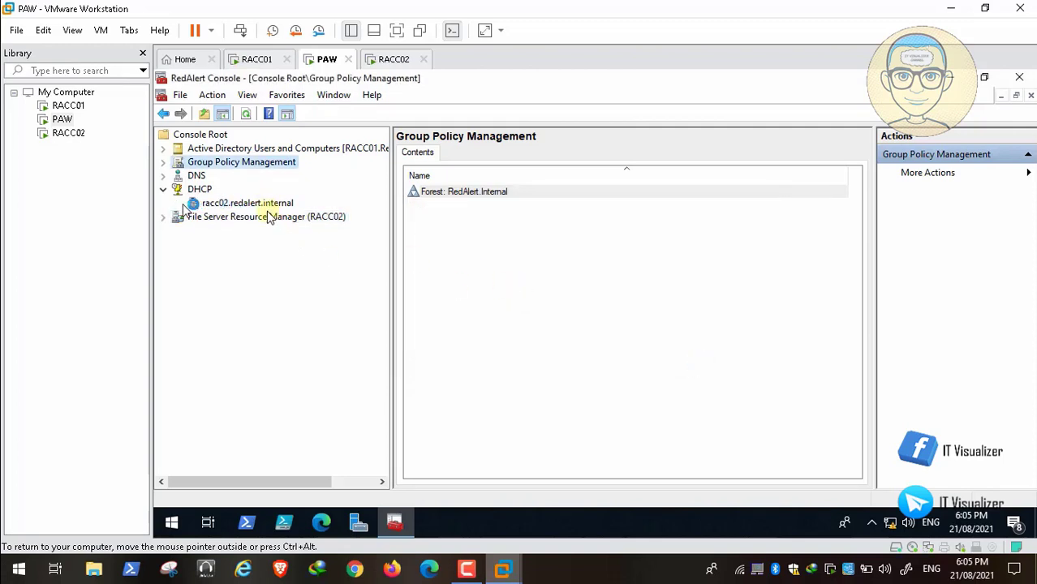
Authorize the RACC02 DHCP server, dismiss the 'already present' warning, and select racc02.redalert.internal
{"action": "right_click", "coordinate": [240, 204]}
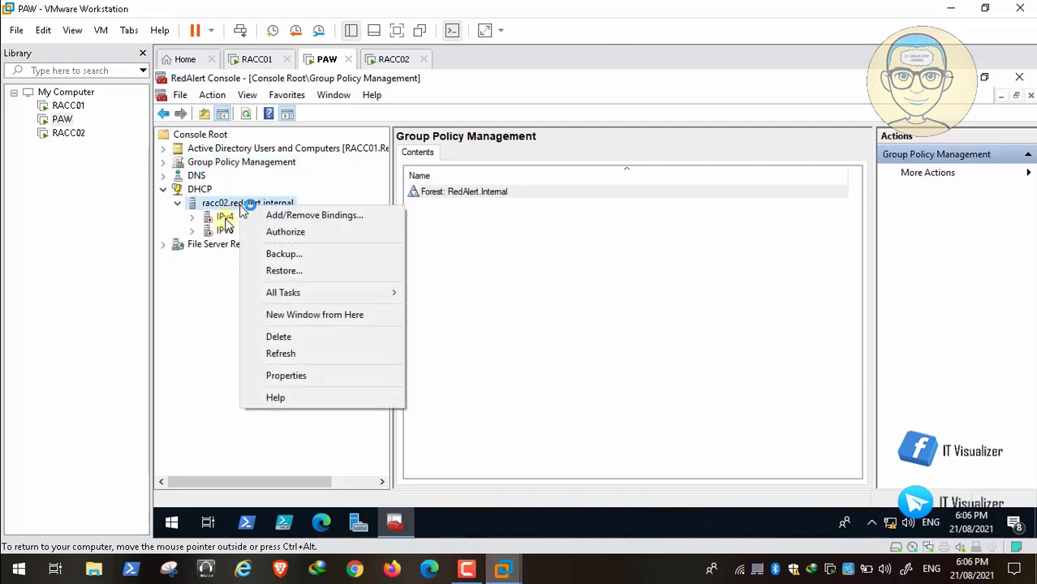
{"action": "left_click", "coordinate": [299, 233]}
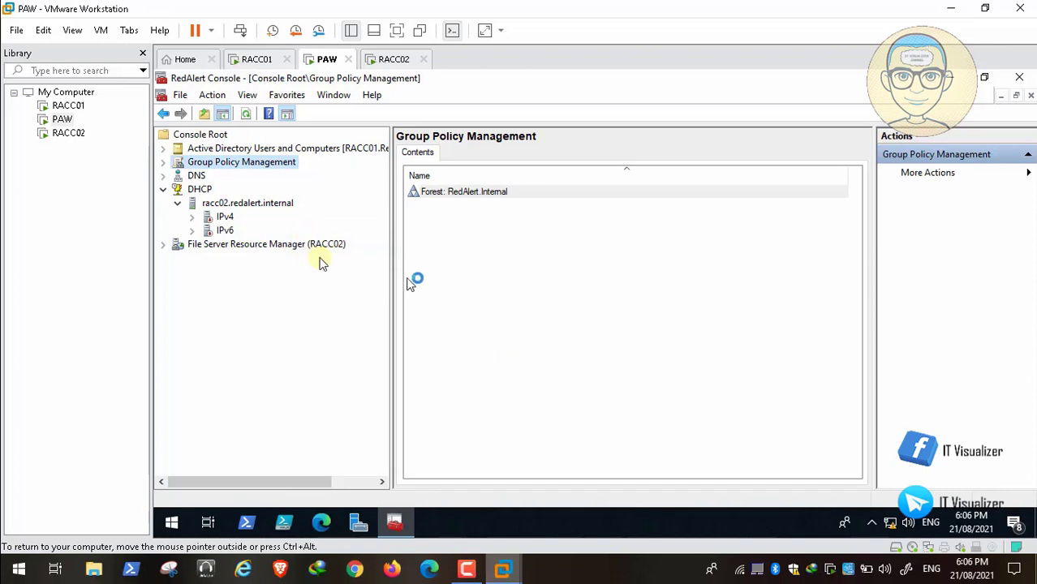
{"action": "right_click", "coordinate": [251, 204]}
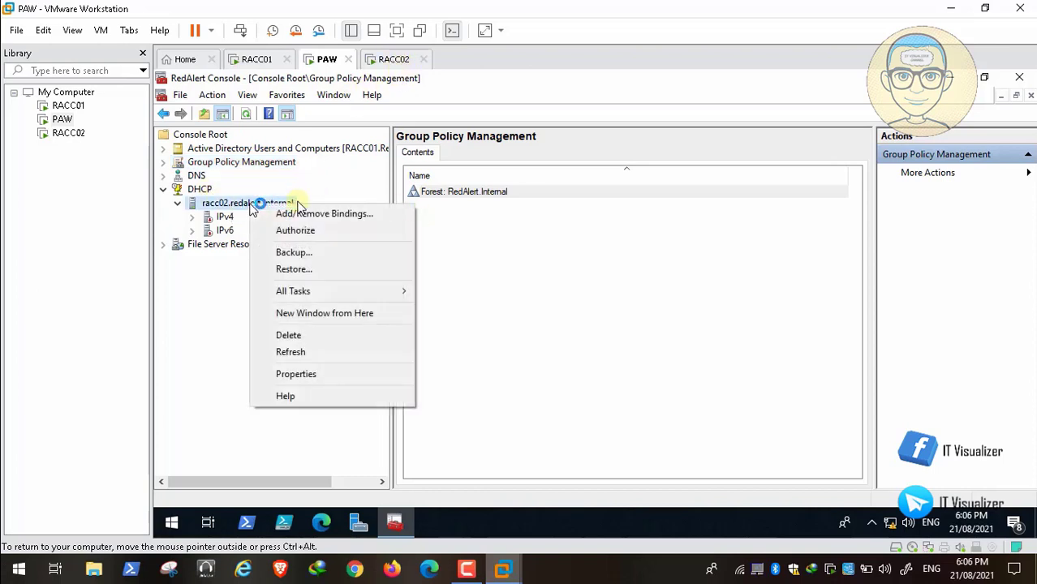
{"action": "mouse_move", "coordinate": [302, 292]}
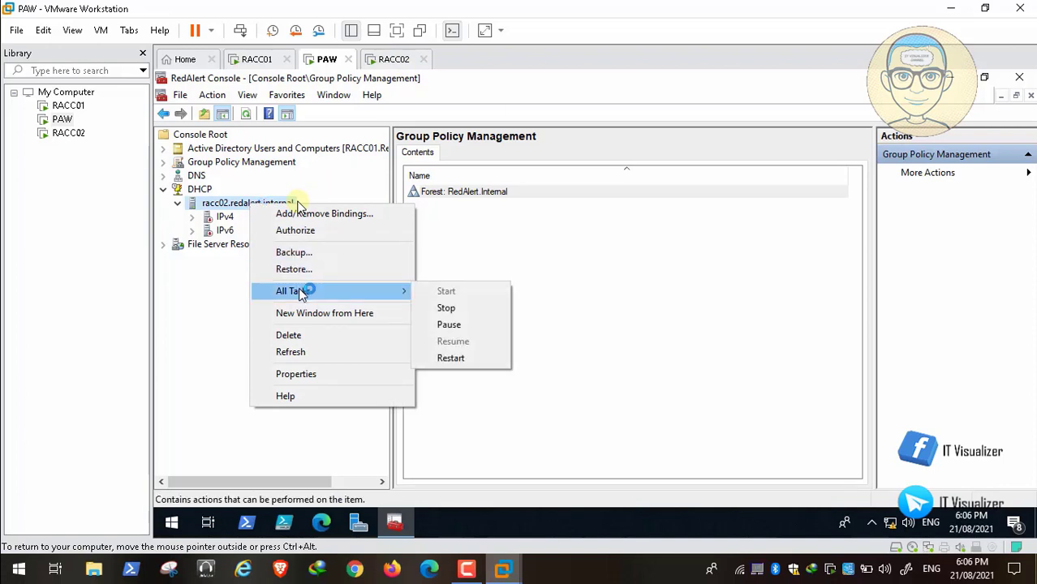
{"action": "left_click", "coordinate": [301, 231]}
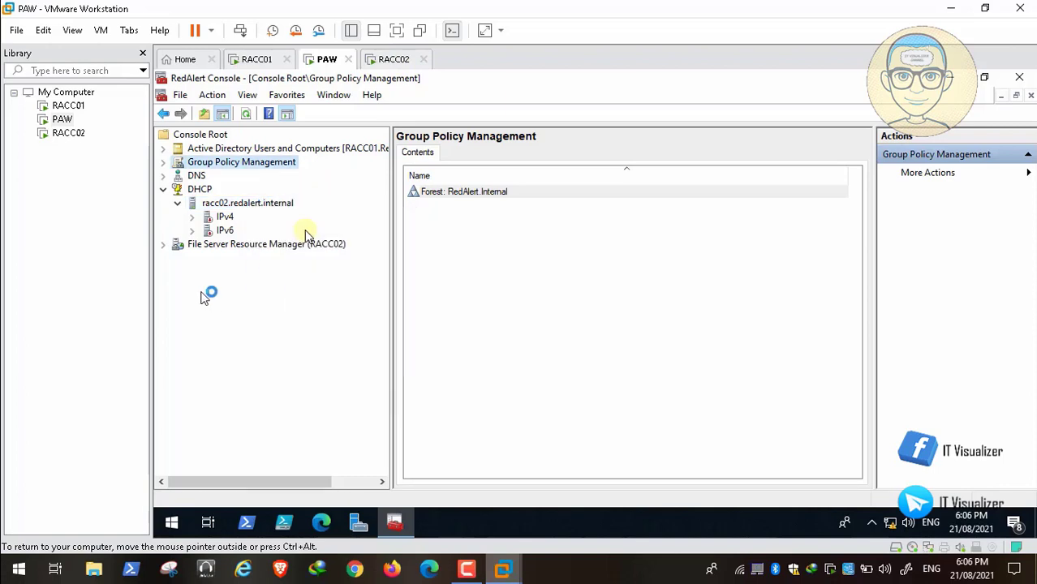
{"action": "right_click", "coordinate": [231, 207]}
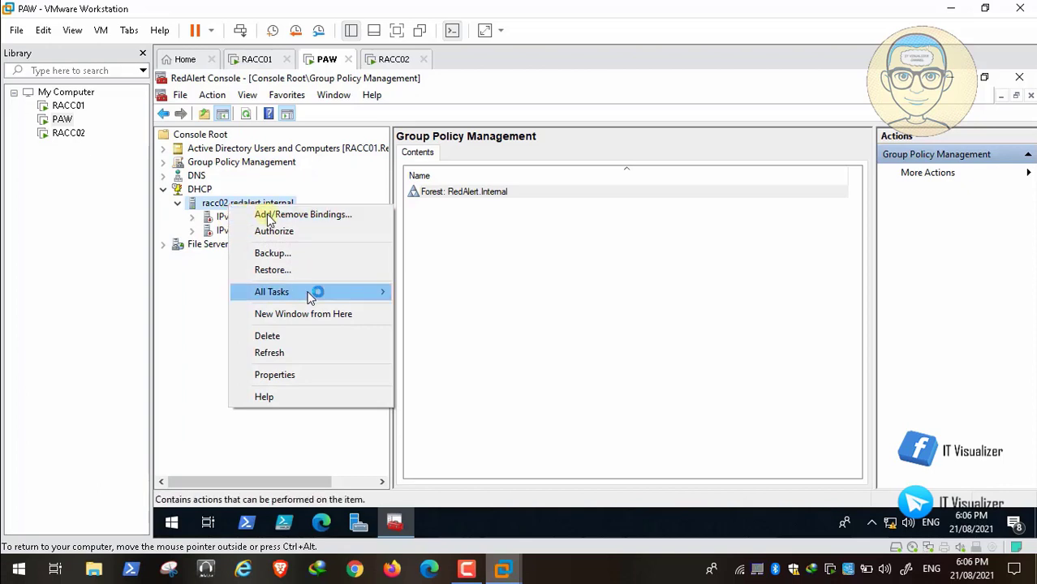
{"action": "mouse_move", "coordinate": [324, 293]}
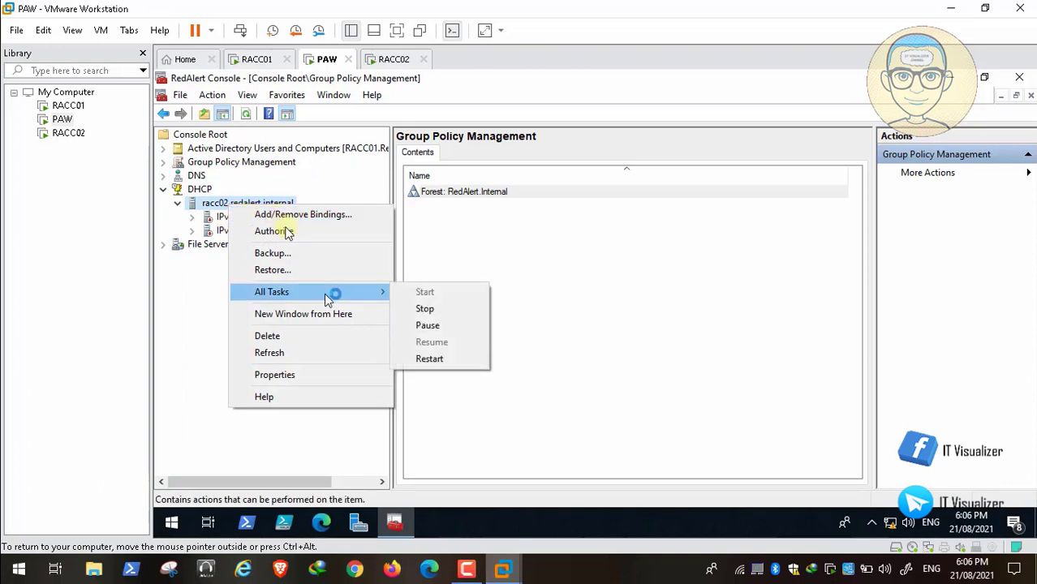
{"action": "left_click", "coordinate": [324, 230]}
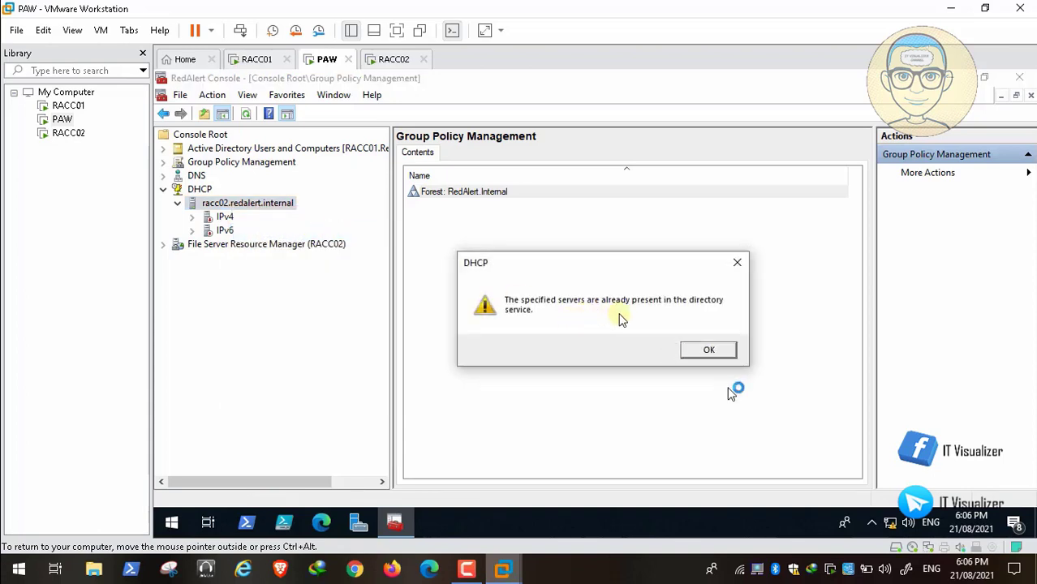
{"action": "left_click", "coordinate": [708, 351]}
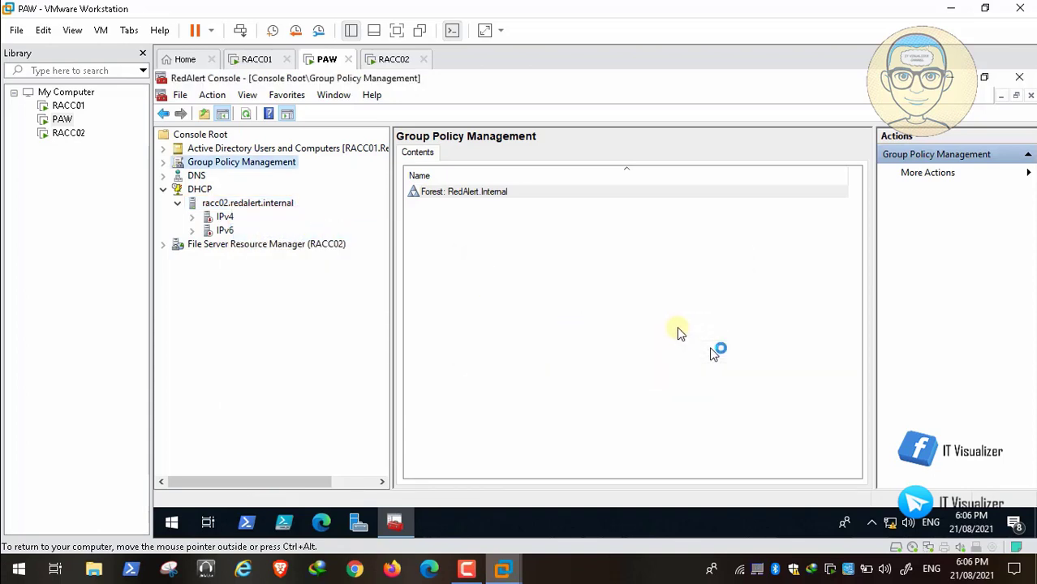
{"action": "left_click", "coordinate": [248, 206]}
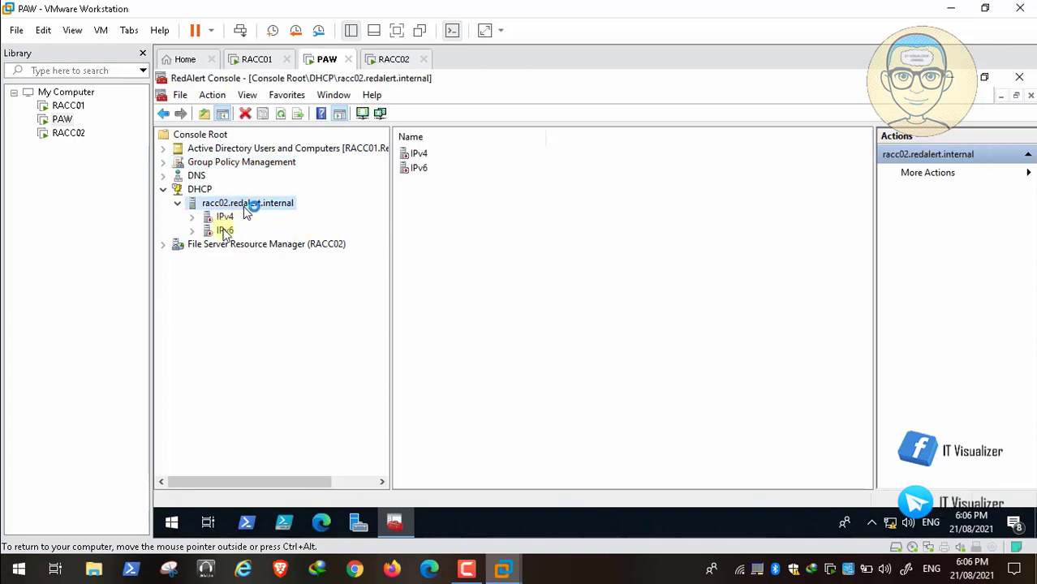
Expand racc02's IPv4 and IPv6 nodes, refresh IPv4, and restart the DHCP service on racc02
{"action": "right_click", "coordinate": [245, 207]}
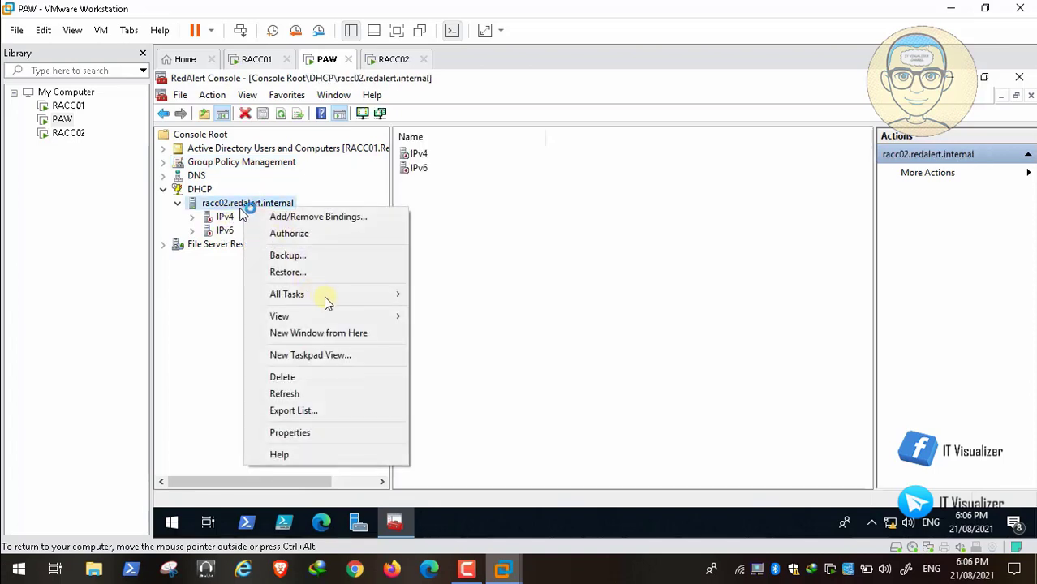
{"action": "right_click", "coordinate": [215, 218]}
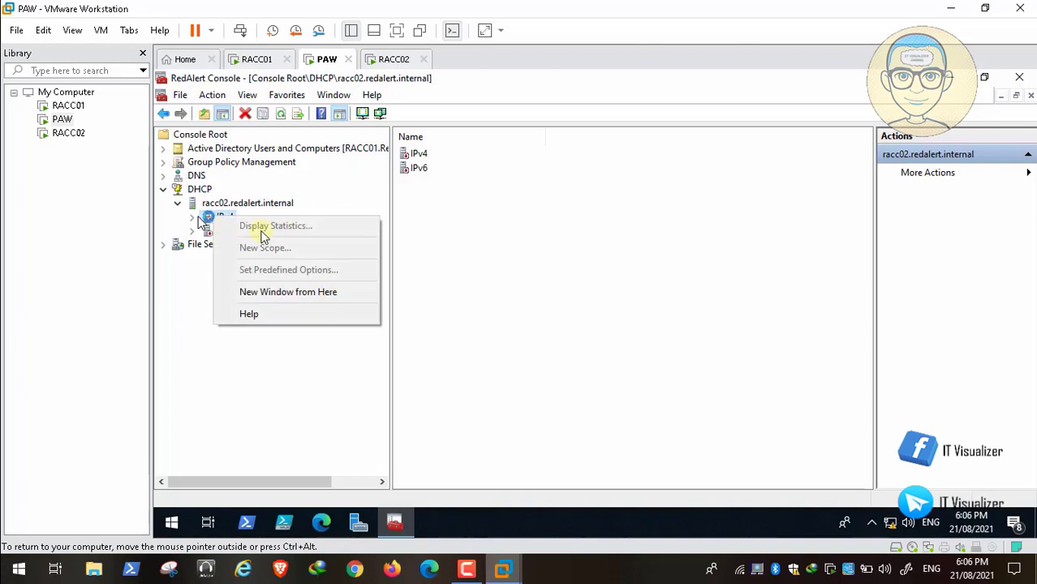
{"action": "left_click", "coordinate": [196, 218]}
{"action": "left_click", "coordinate": [195, 218]}
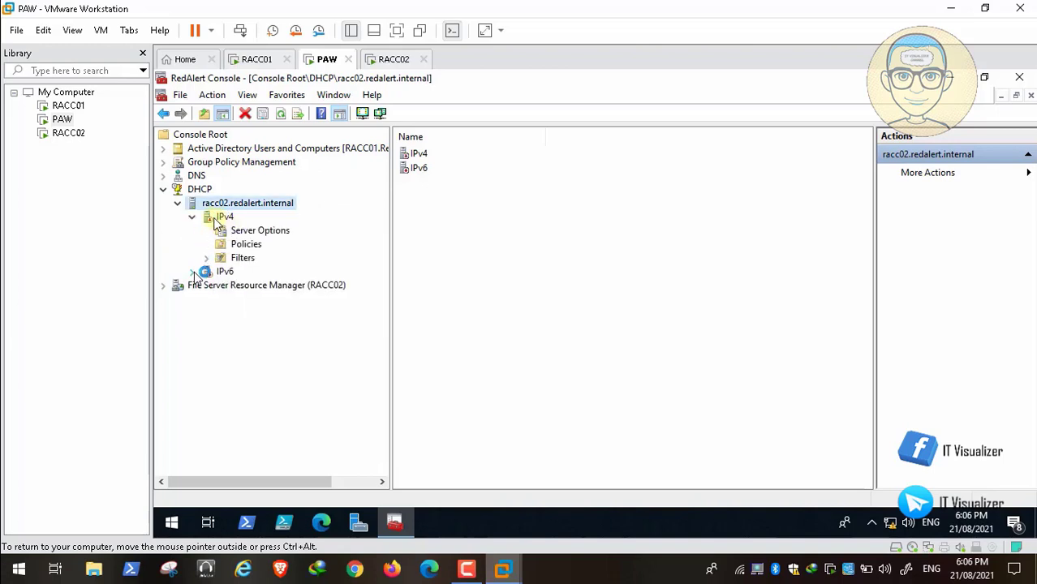
{"action": "left_click", "coordinate": [193, 272]}
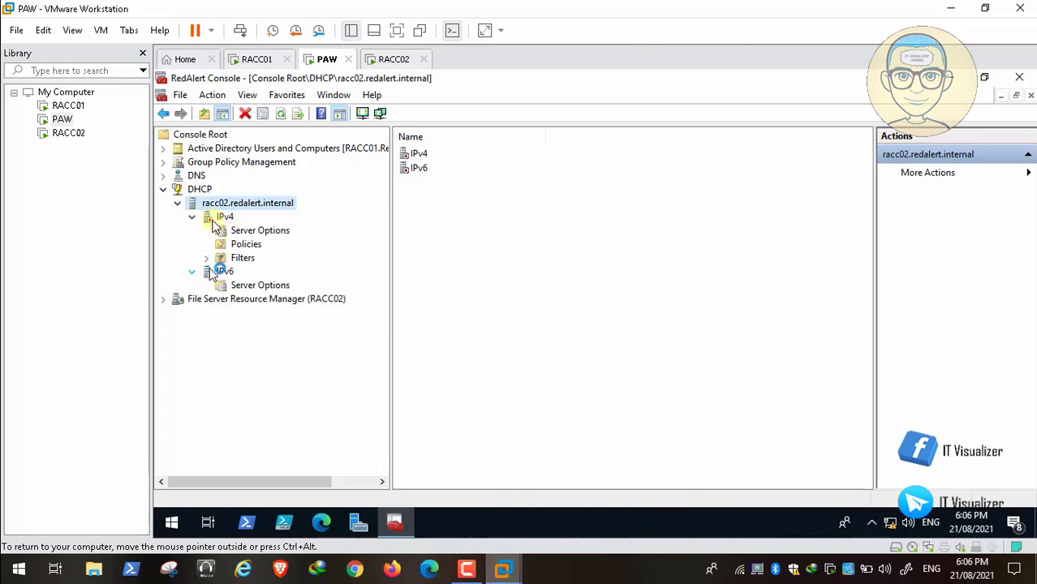
{"action": "right_click", "coordinate": [227, 218]}
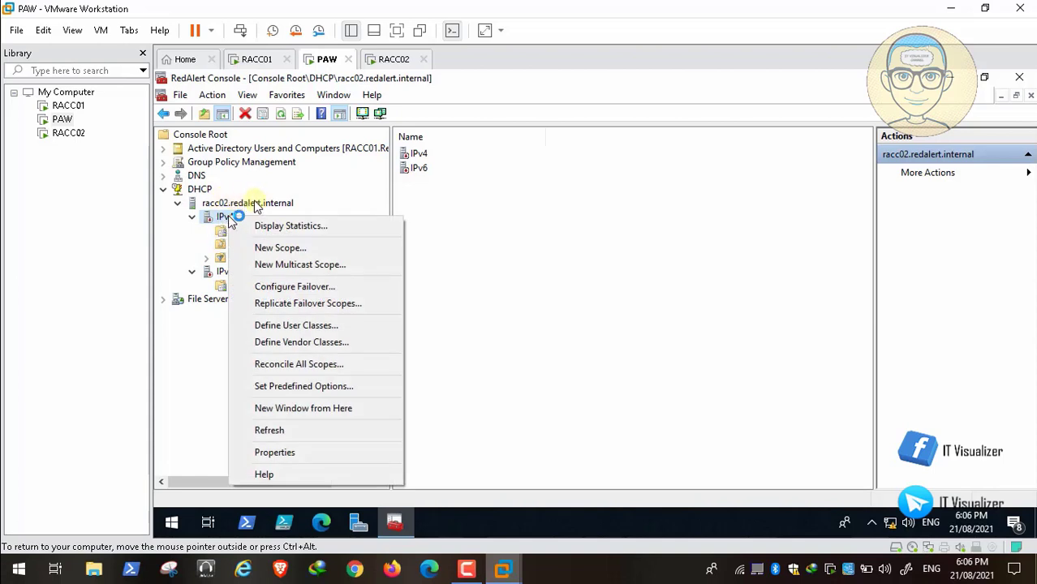
{"action": "left_click", "coordinate": [286, 432]}
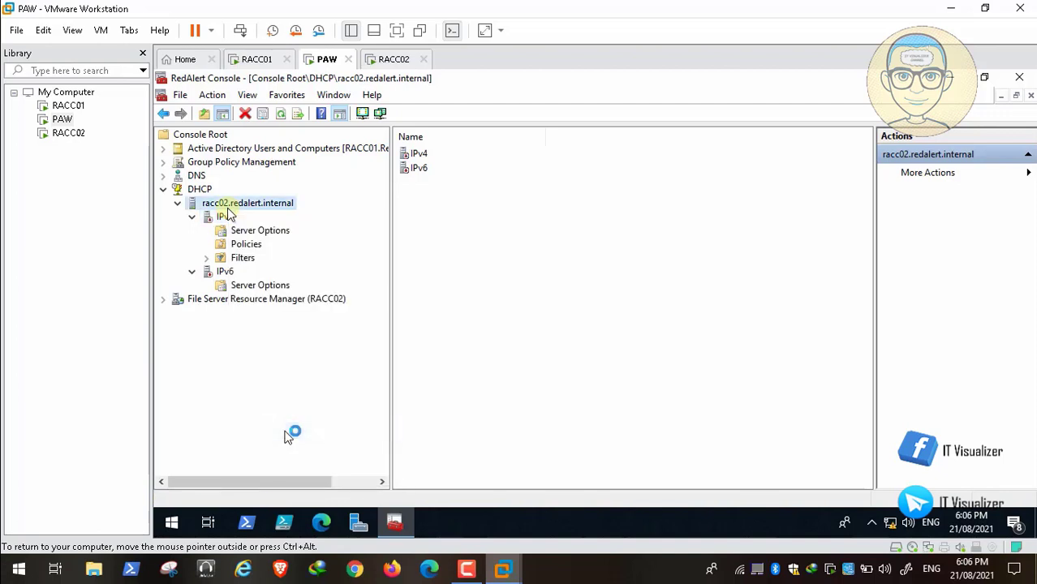
{"action": "left_click", "coordinate": [267, 202]}
{"action": "right_click", "coordinate": [254, 203]}
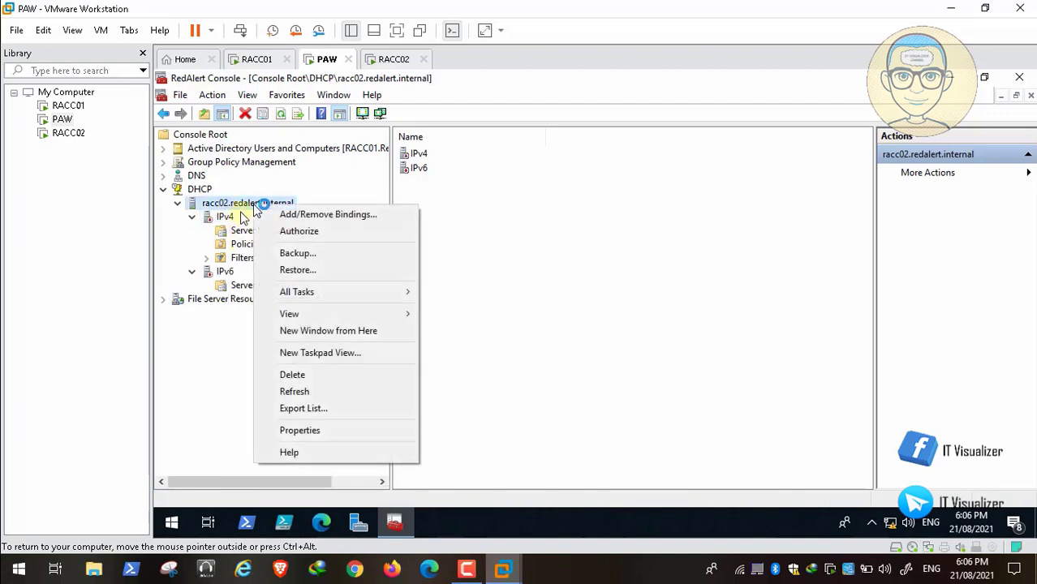
{"action": "mouse_move", "coordinate": [341, 293]}
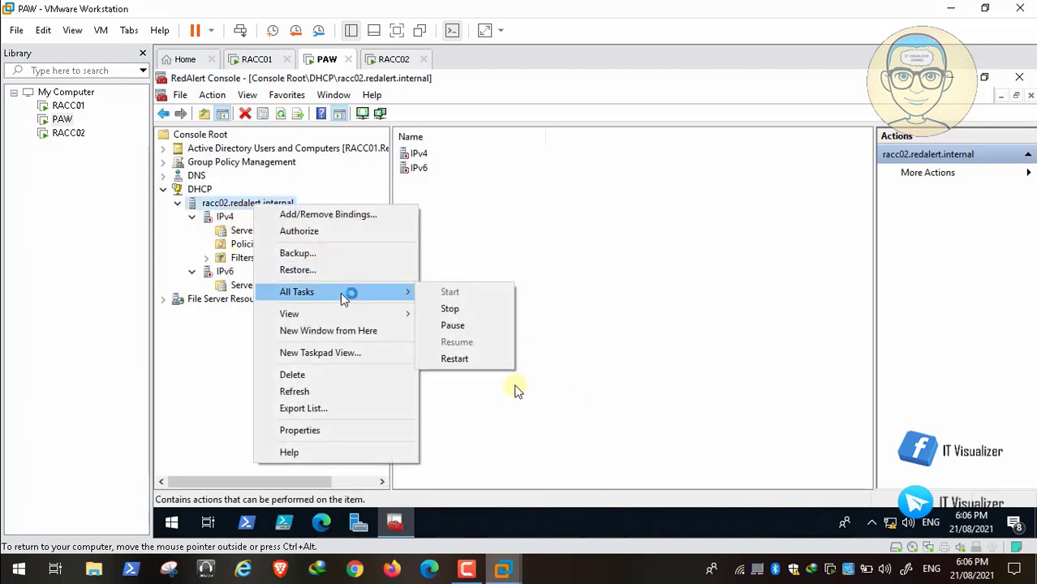
{"action": "left_click", "coordinate": [467, 361]}
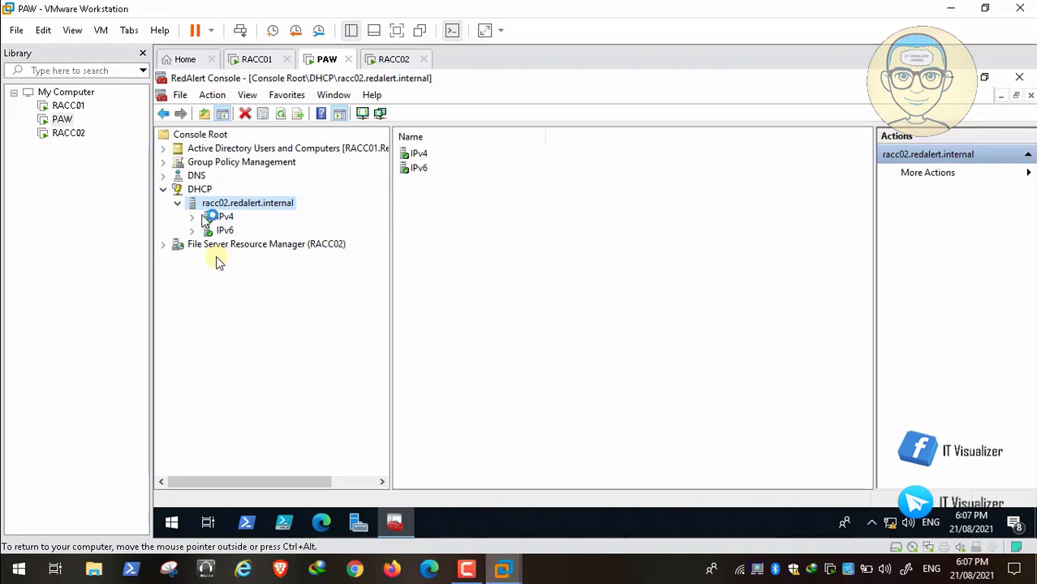
Start the New Scope Wizard from racc02's IPv4 node and move past the welcome page
{"action": "left_click", "coordinate": [192, 217]}
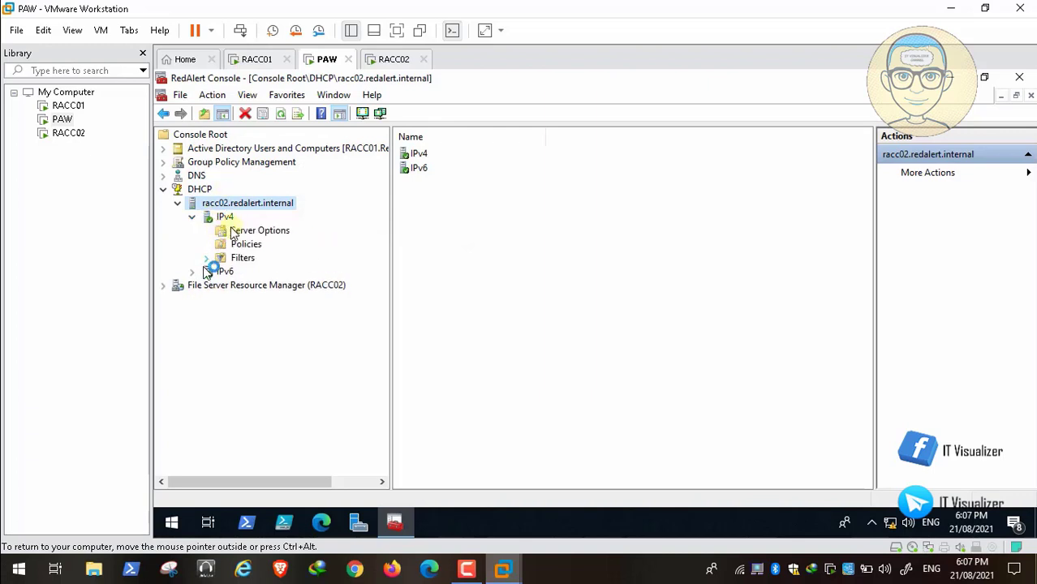
{"action": "left_click", "coordinate": [192, 271]}
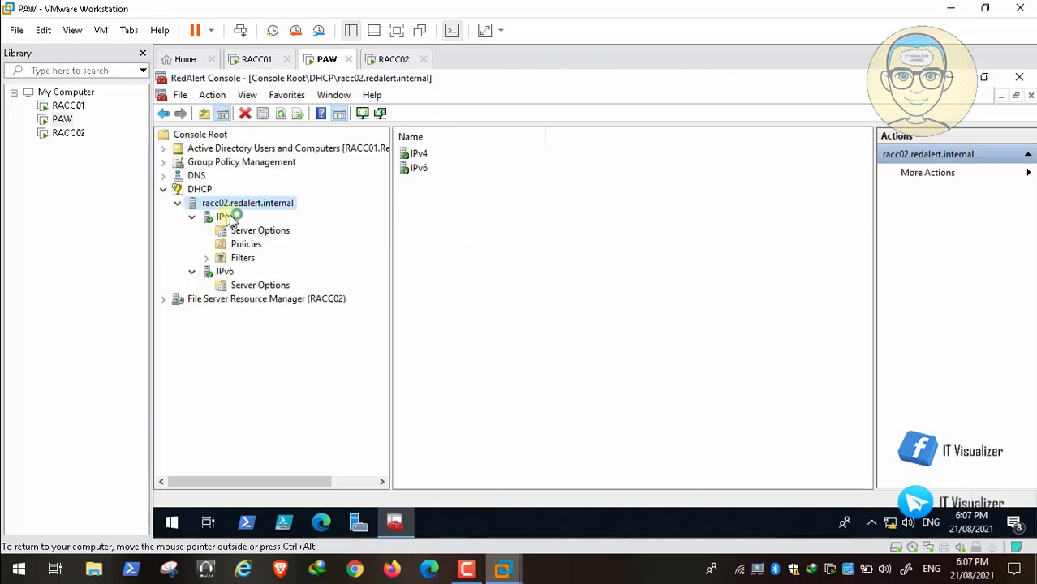
{"action": "right_click", "coordinate": [235, 206]}
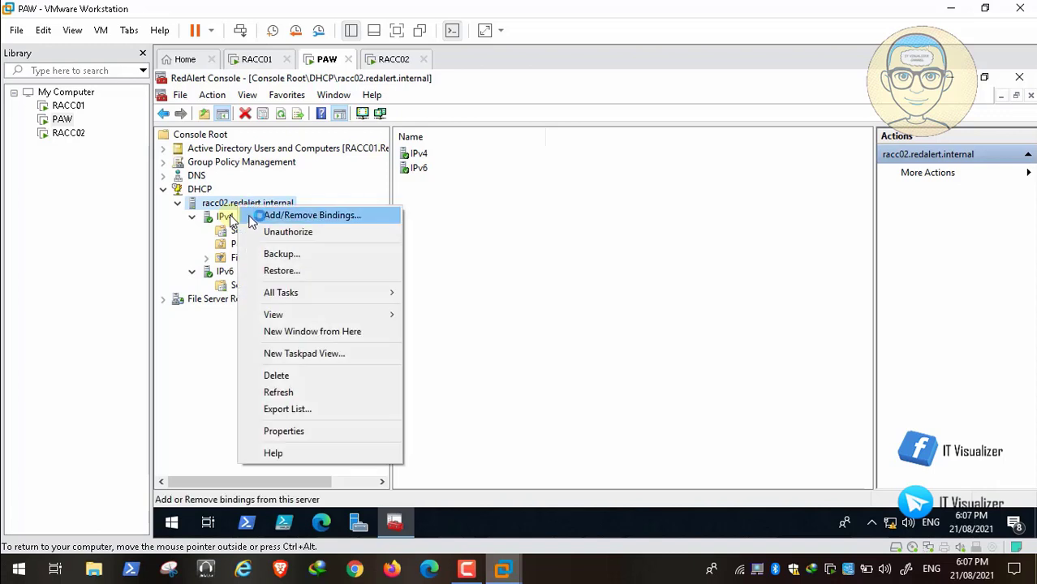
{"action": "left_click", "coordinate": [299, 235]}
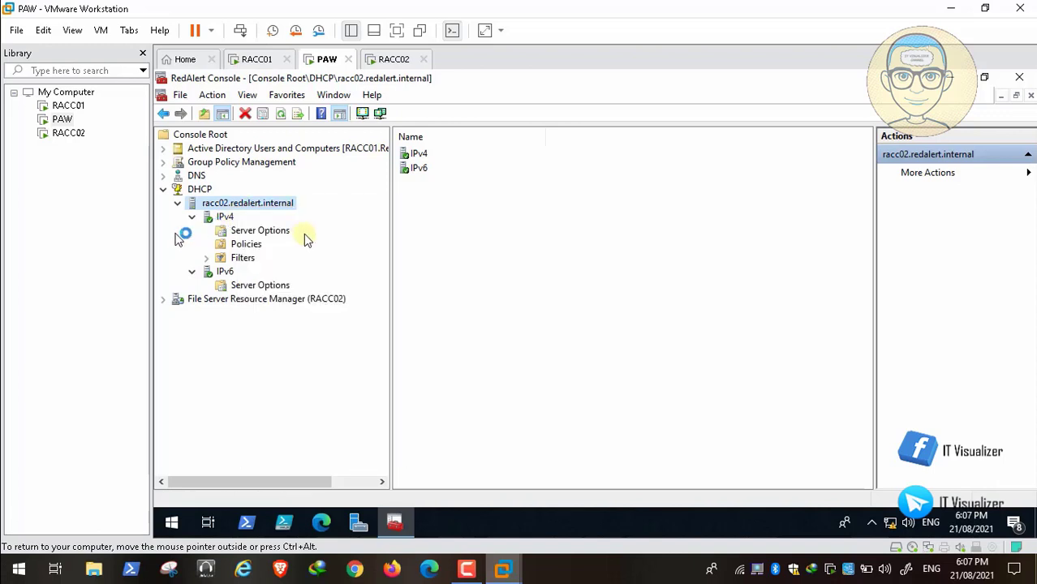
{"action": "right_click", "coordinate": [232, 216]}
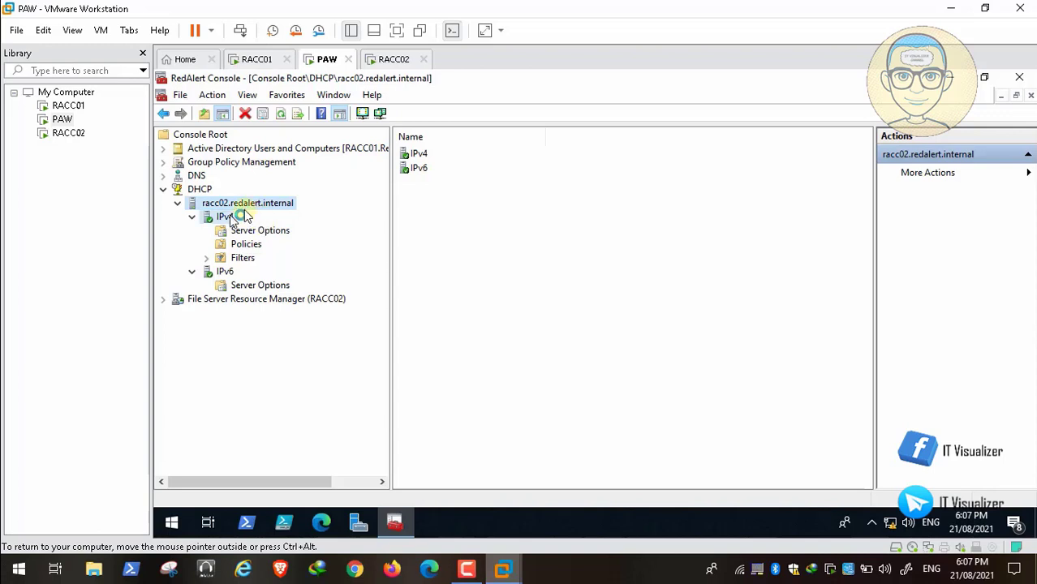
{"action": "left_click", "coordinate": [280, 248]}
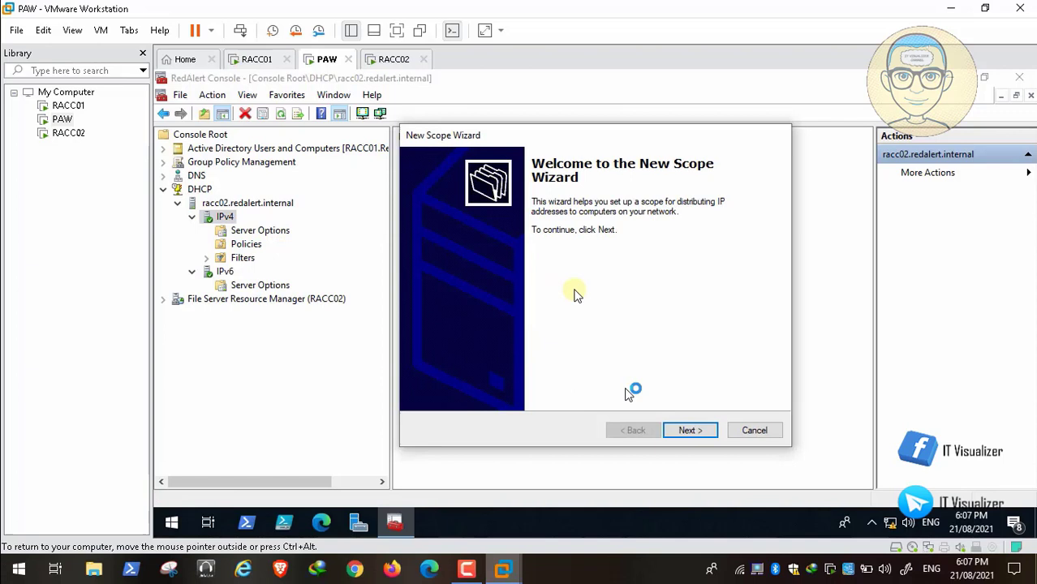
{"action": "left_click", "coordinate": [690, 430]}
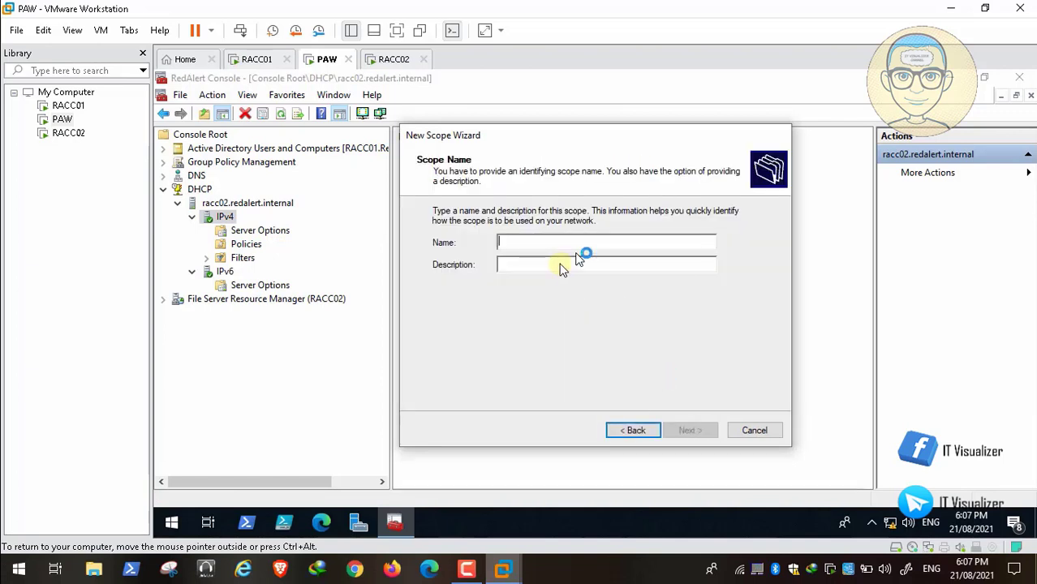
Name the scope 'Red Alert Scope' and use the same text as its description
{"action": "type", "text": "Red Al"}
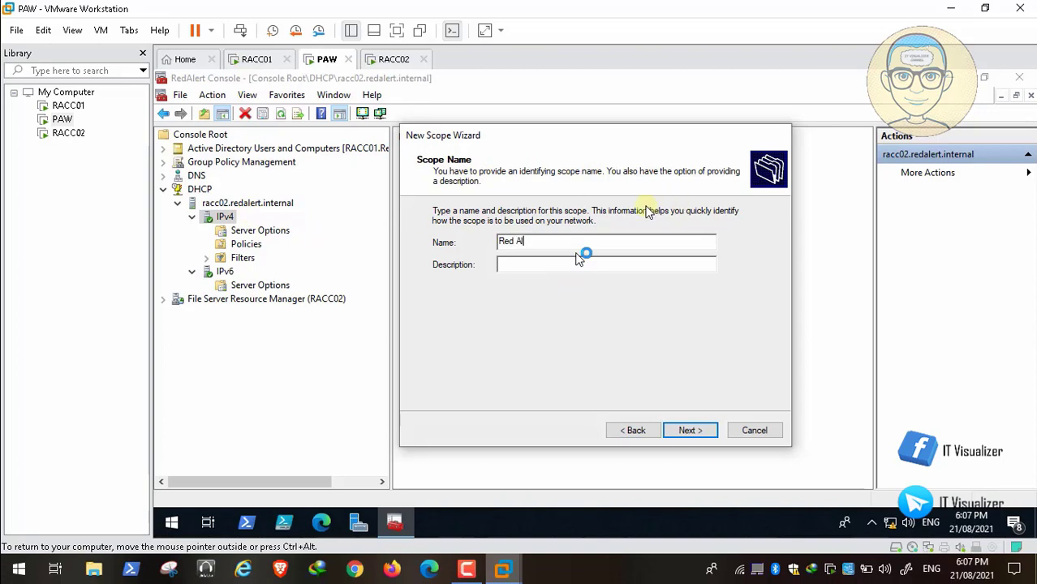
{"action": "type", "text": "ert Scope"}
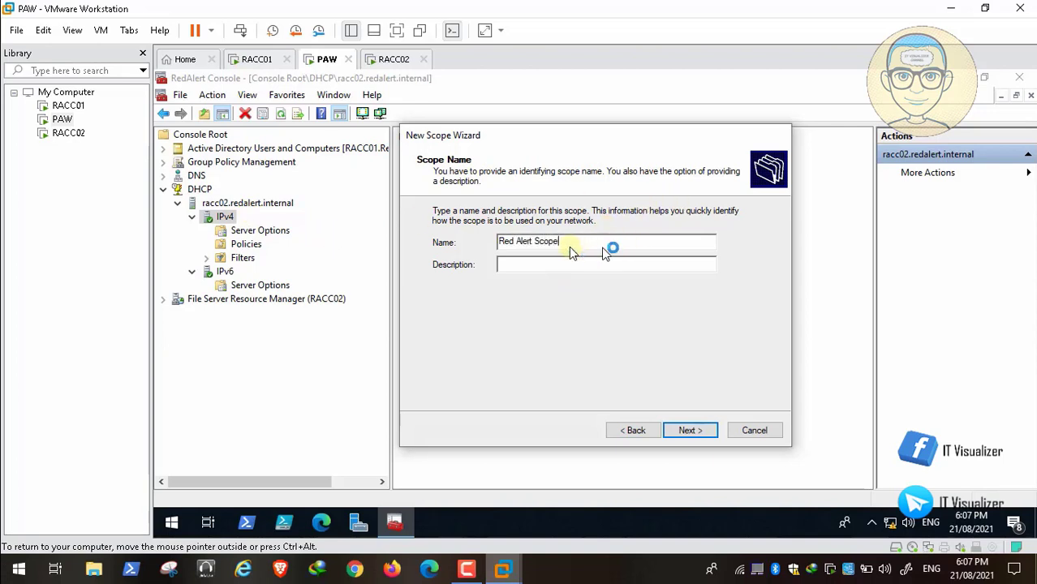
{"action": "left_click_drag", "start_coordinate": [568, 242], "coordinate": [484, 241]}
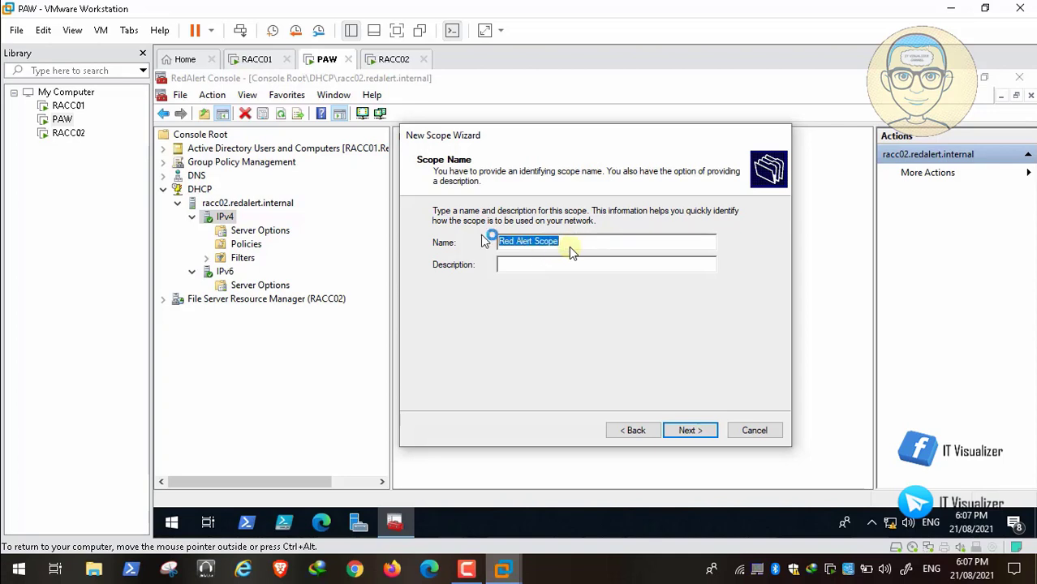
{"action": "key", "text": "ctrl+c"}
{"action": "left_click", "coordinate": [507, 265]}
{"action": "key", "text": "ctrl+v"}
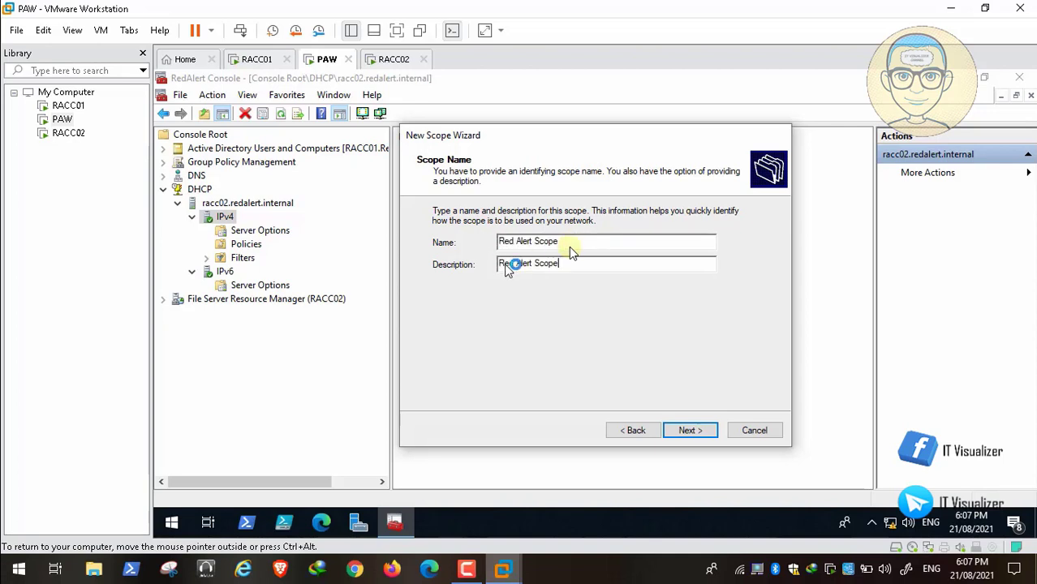
{"action": "left_click", "coordinate": [689, 431]}
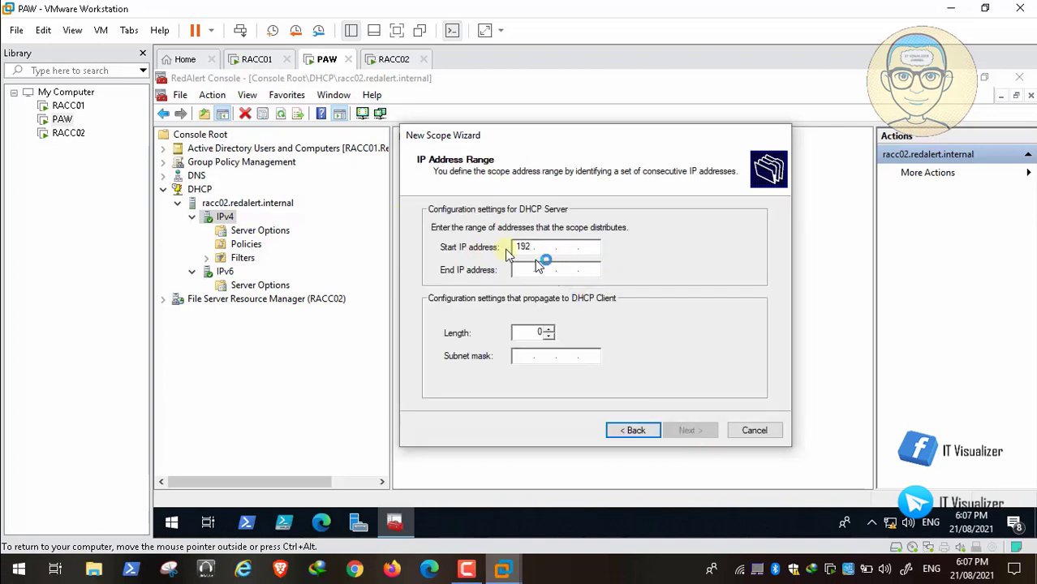
Enter the address range 192.168.1.20 to 192.168.1.250 and continue
{"action": "type", "text": "168.1.20"}
{"action": "left_click", "coordinate": [523, 272]}
{"action": "type", "text": "192 . "}
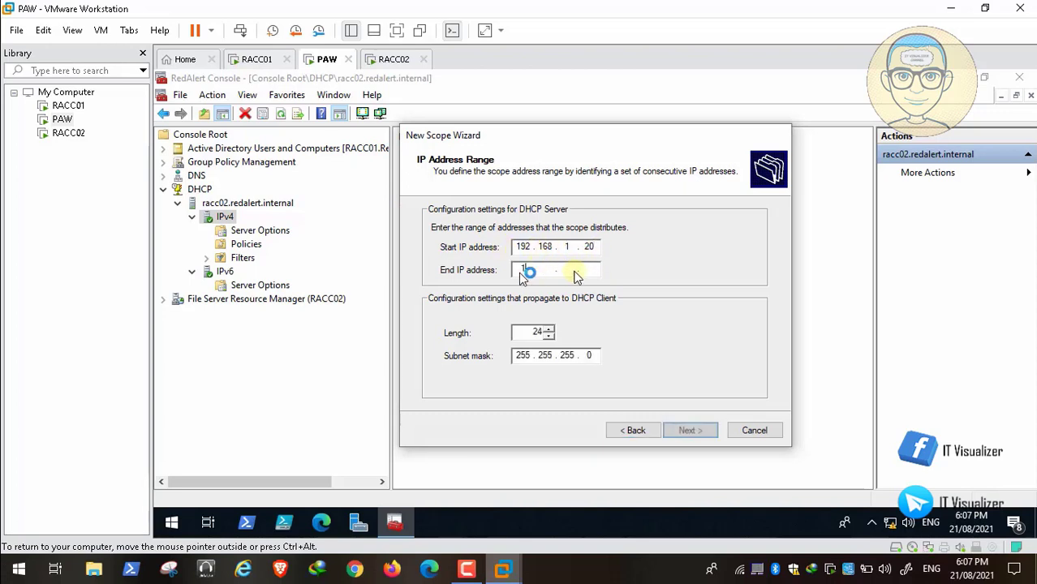
{"action": "type", "text": "1"}
{"action": "type", "text": "68 . 1 ."}
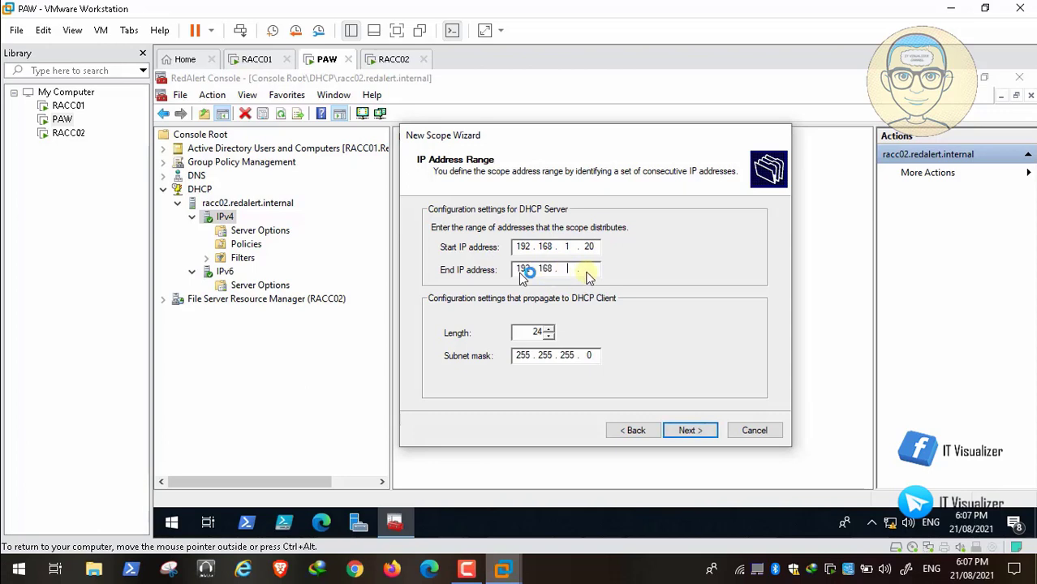
{"action": "left_click", "coordinate": [595, 275]}
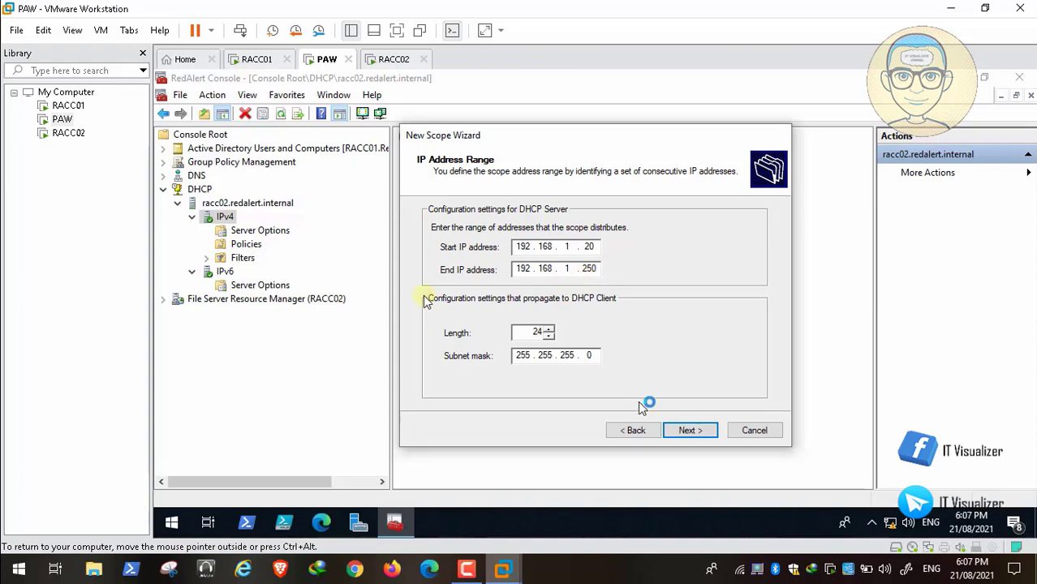
{"action": "left_click", "coordinate": [691, 430]}
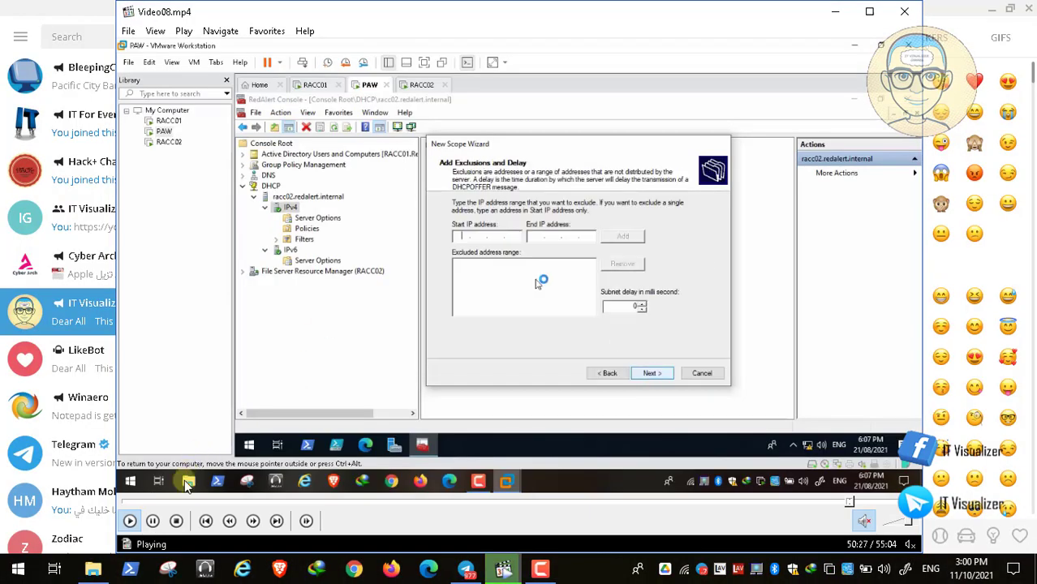
Pause the video and screen recording, go full screen, and seek back to the IP Address Range step
{"action": "left_click", "coordinate": [152, 521]}
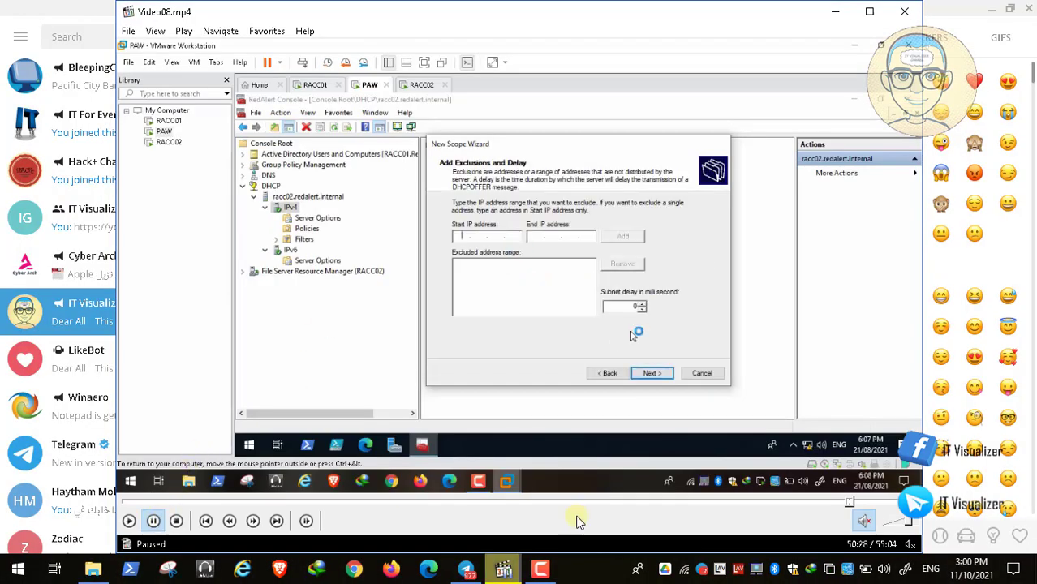
{"action": "left_click", "coordinate": [541, 569]}
{"action": "left_click", "coordinate": [965, 492]}
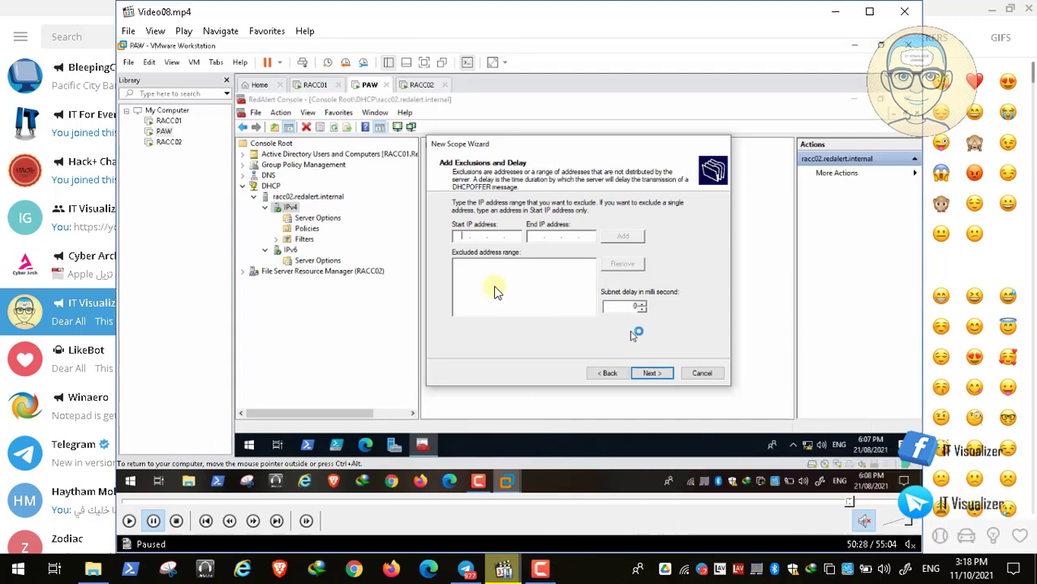
{"action": "double_click", "coordinate": [487, 241]}
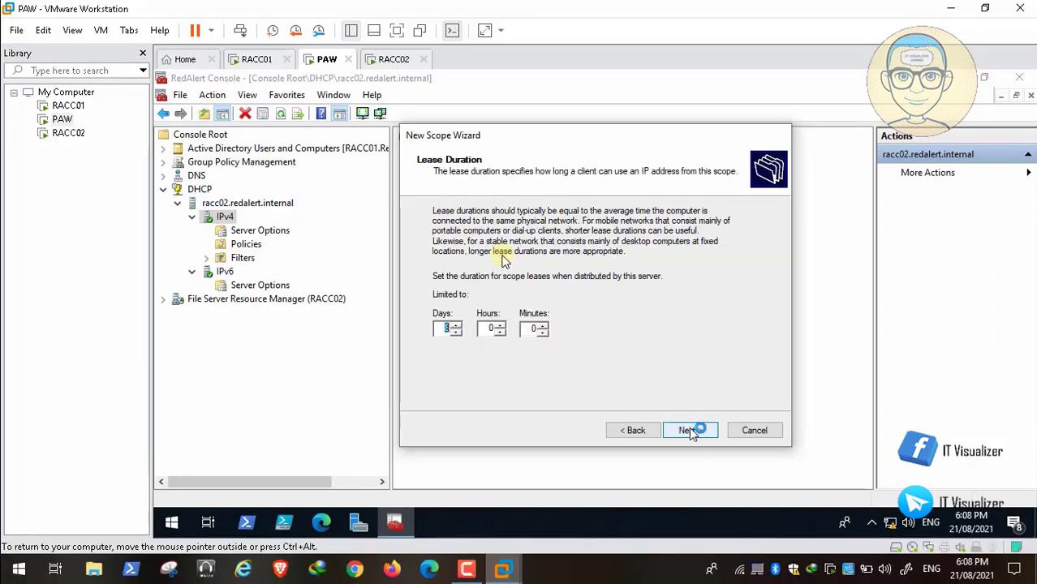
{"action": "mouse_move", "coordinate": [402, 557]}
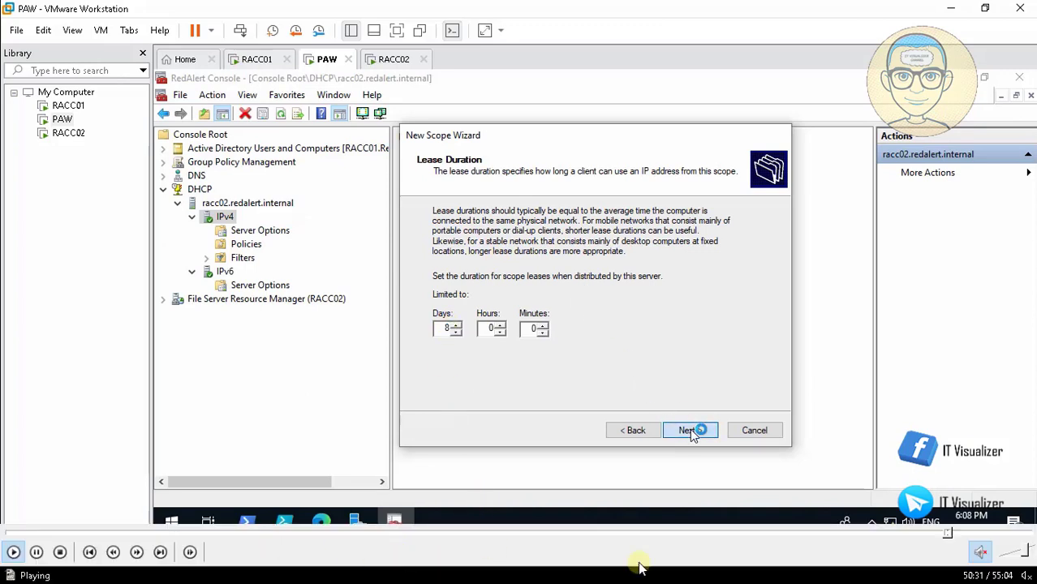
{"action": "left_click", "coordinate": [944, 537]}
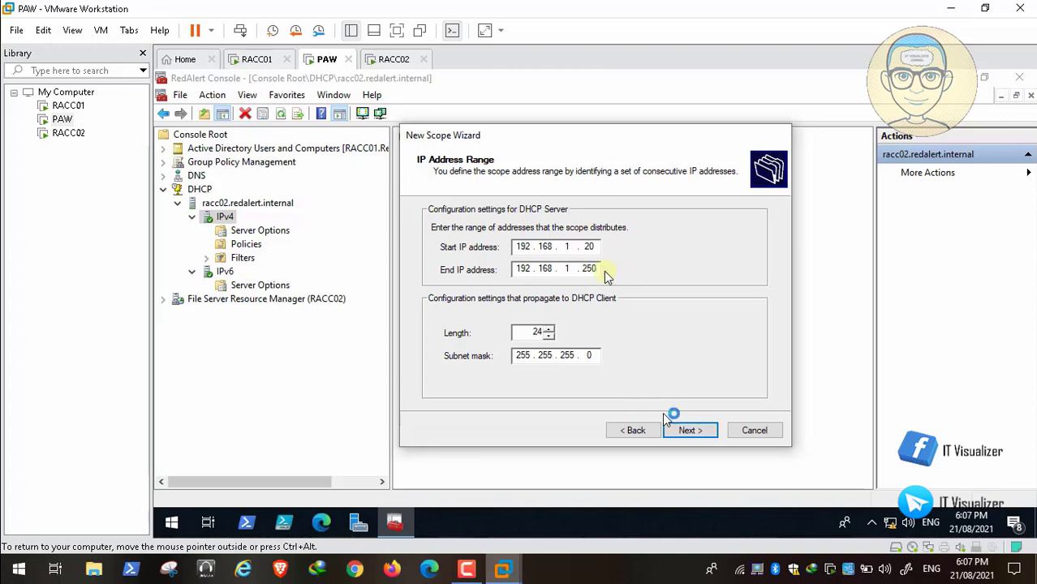
Keep default exclusions and lease duration, then add 192.168.1.2 as the default gateway
{"action": "left_click", "coordinate": [688, 430]}
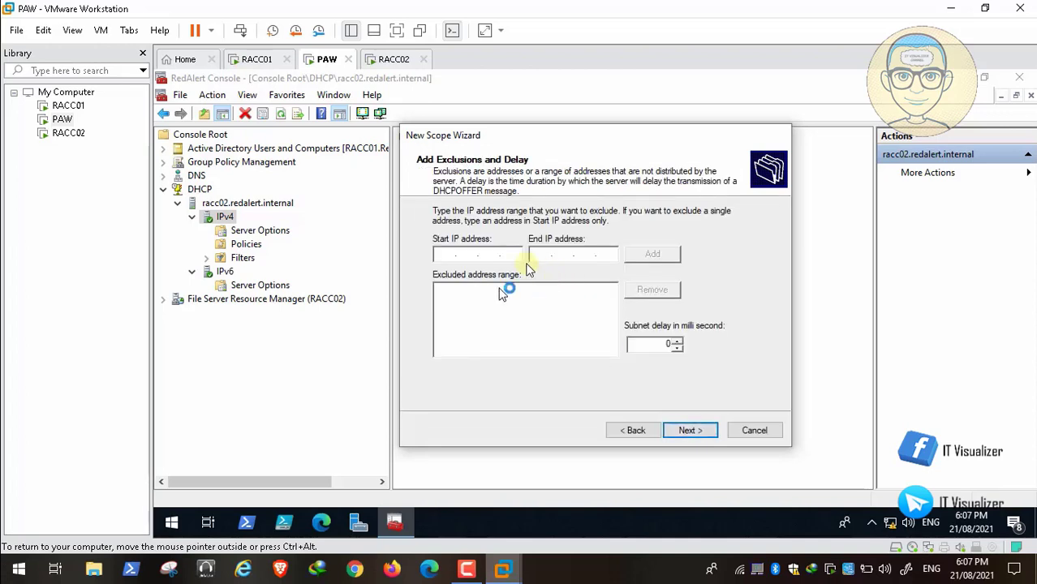
{"action": "left_click", "coordinate": [689, 430]}
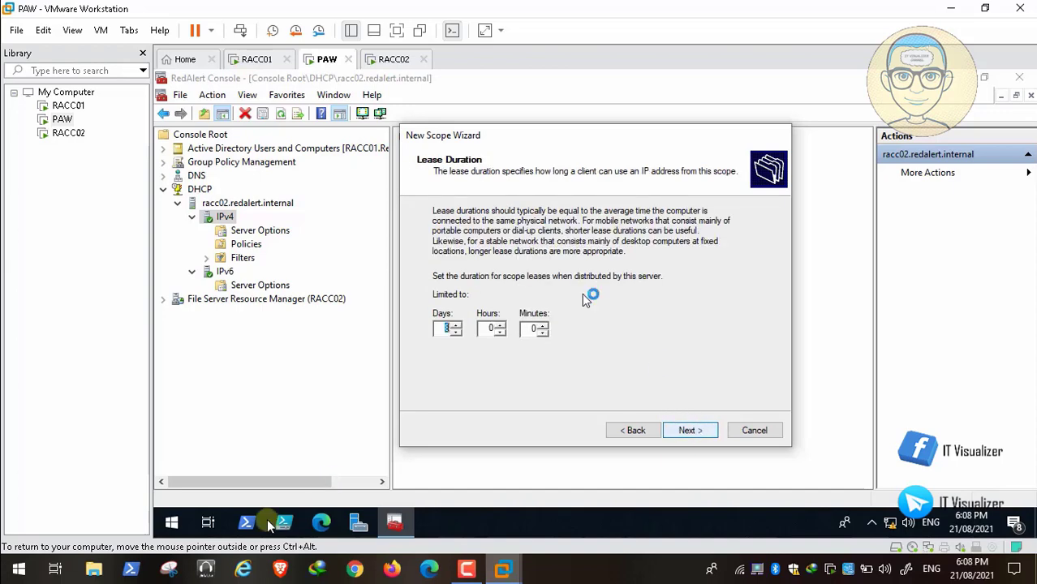
{"action": "left_click", "coordinate": [690, 430]}
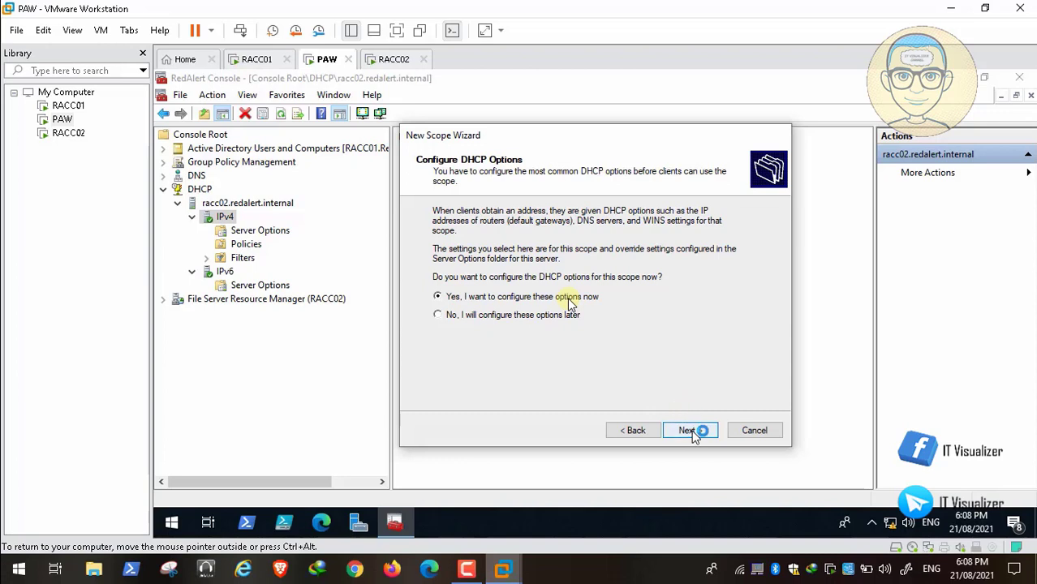
{"action": "left_click", "coordinate": [690, 430]}
{"action": "left_click", "coordinate": [495, 252]}
{"action": "type", "text": "192."}
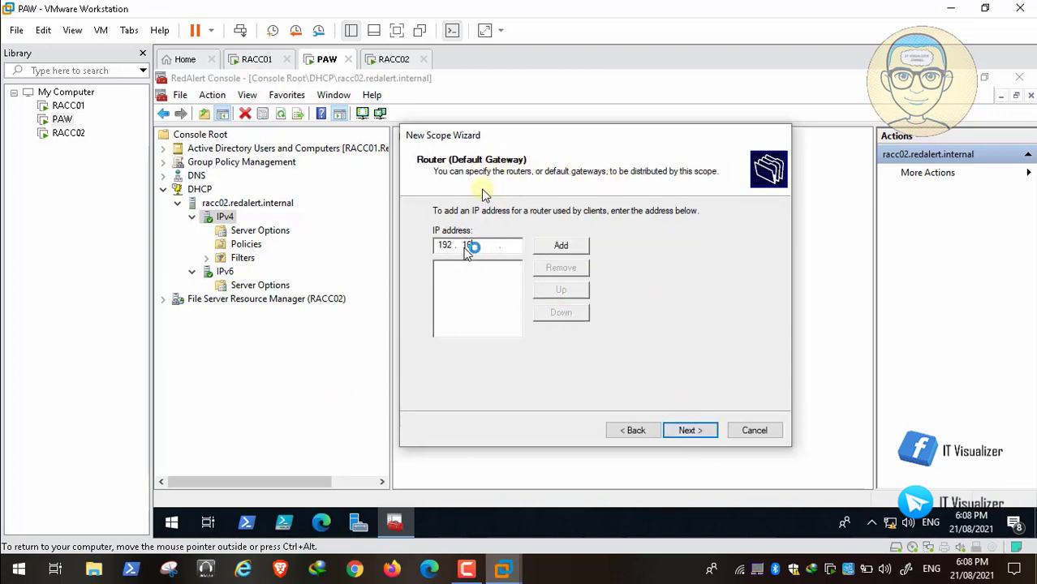
{"action": "type", "text": "168.1.2"}
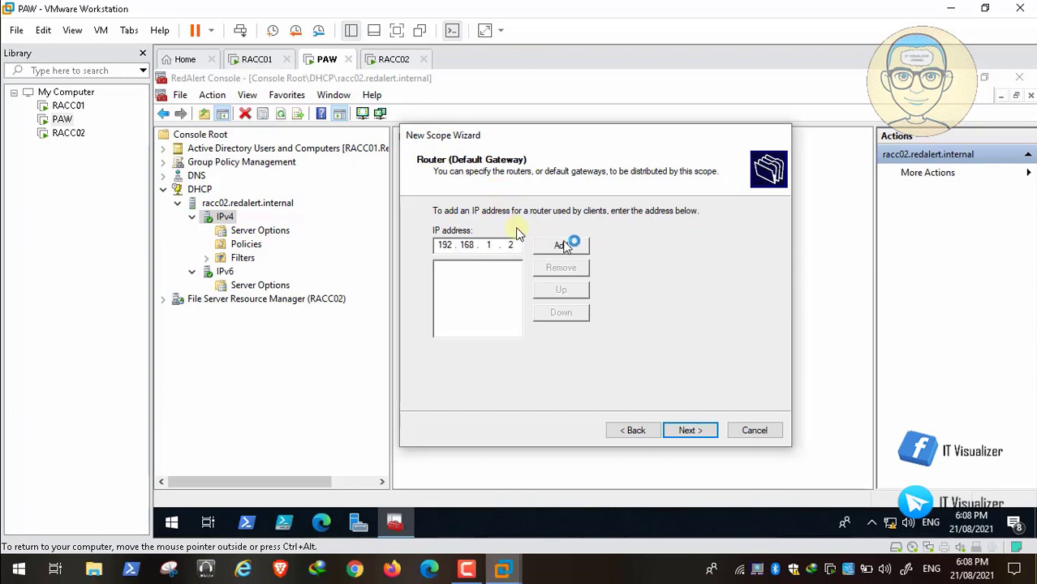
{"action": "left_click", "coordinate": [561, 245]}
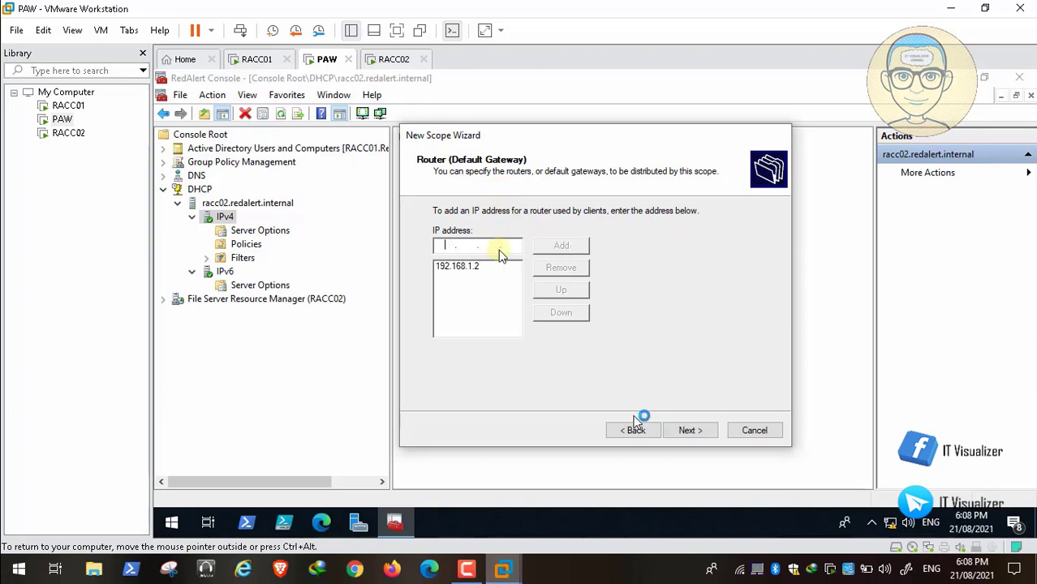
{"action": "left_click", "coordinate": [690, 431]}
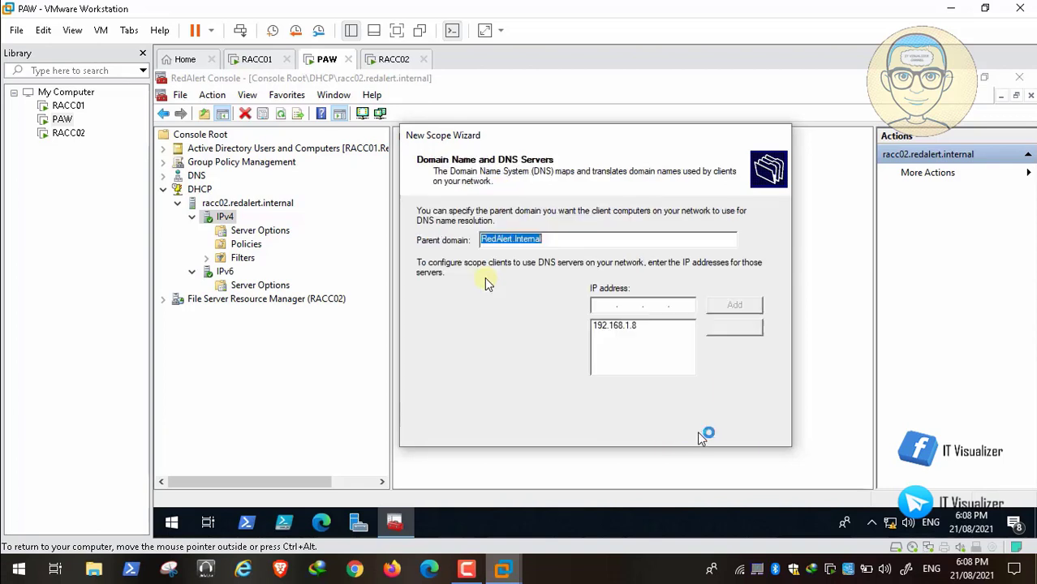
Add 192.168.1.9 as a second DNS server, skip WINS, and finish with the scope activated
{"action": "left_click", "coordinate": [603, 304]}
{"action": "type", "text": "19"}
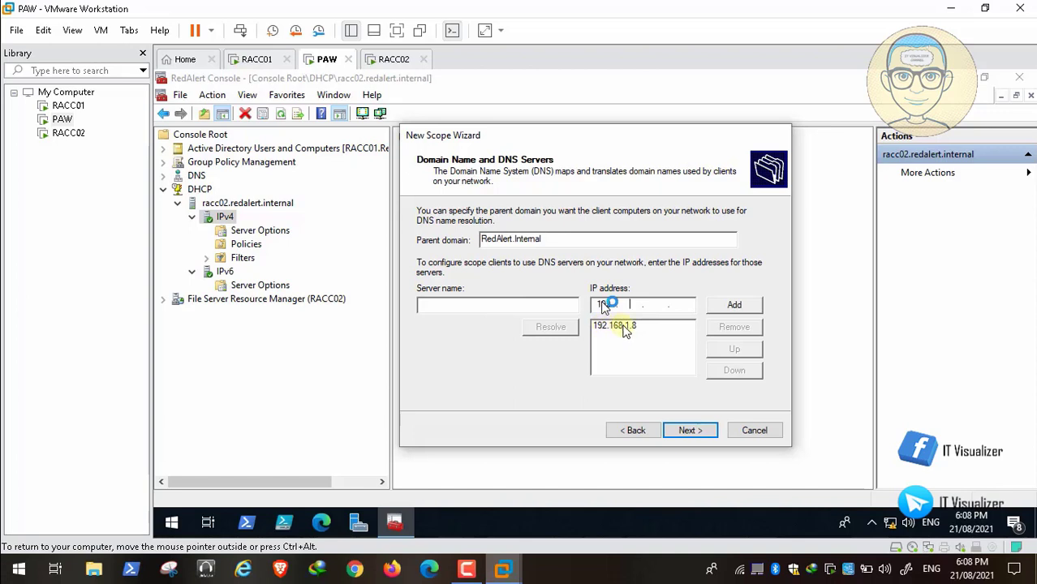
{"action": "type", "text": "2.168.1"}
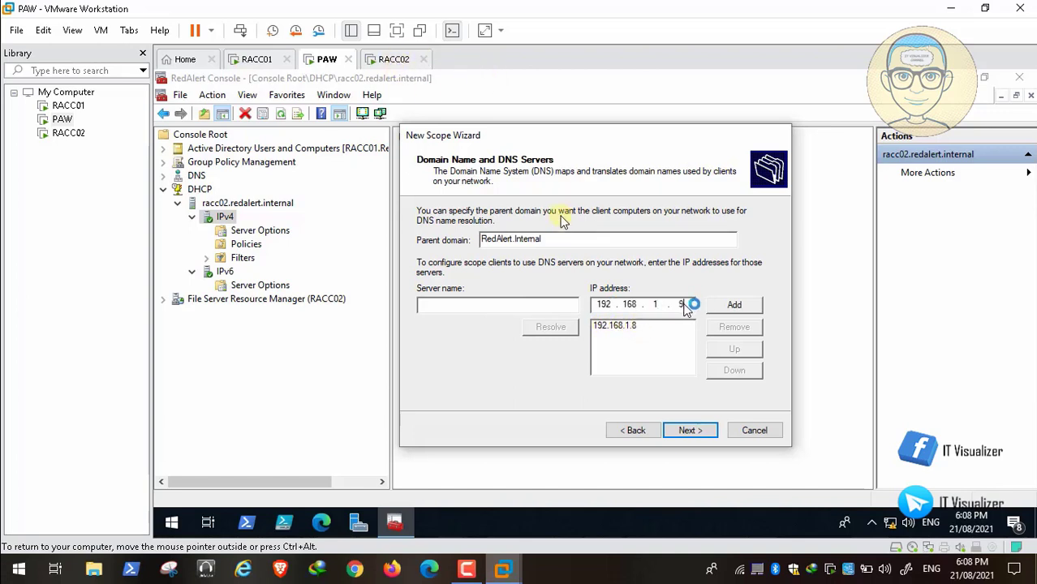
{"action": "type", "text": ".9"}
{"action": "left_click", "coordinate": [728, 306]}
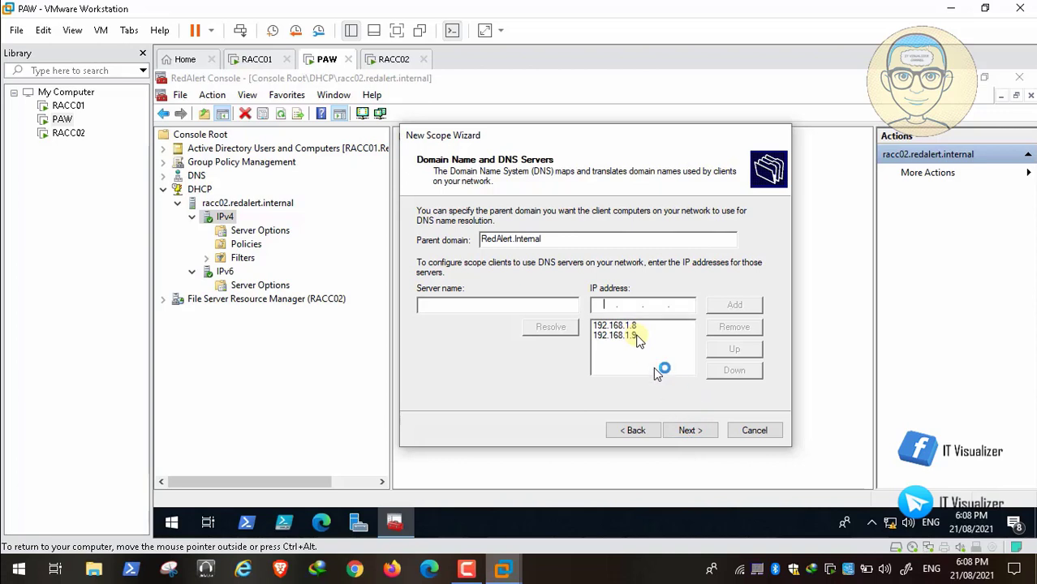
{"action": "left_click", "coordinate": [690, 432]}
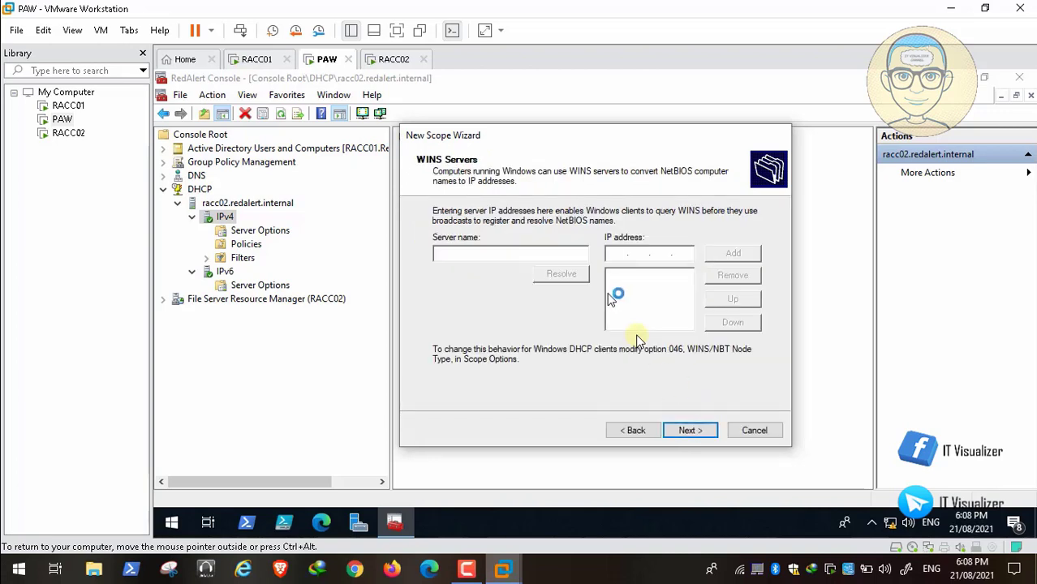
{"action": "left_click", "coordinate": [688, 429]}
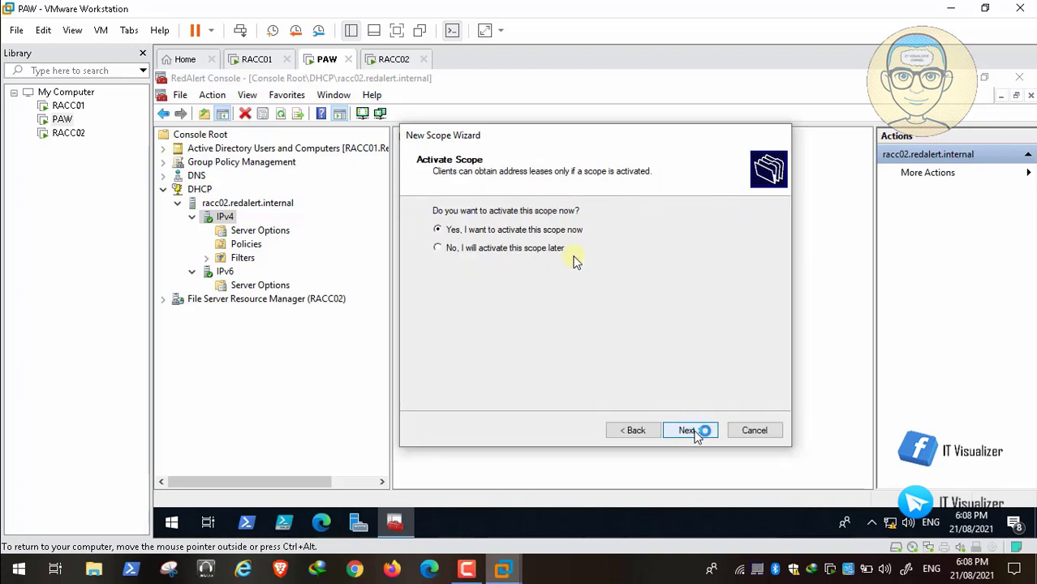
{"action": "left_click", "coordinate": [693, 432]}
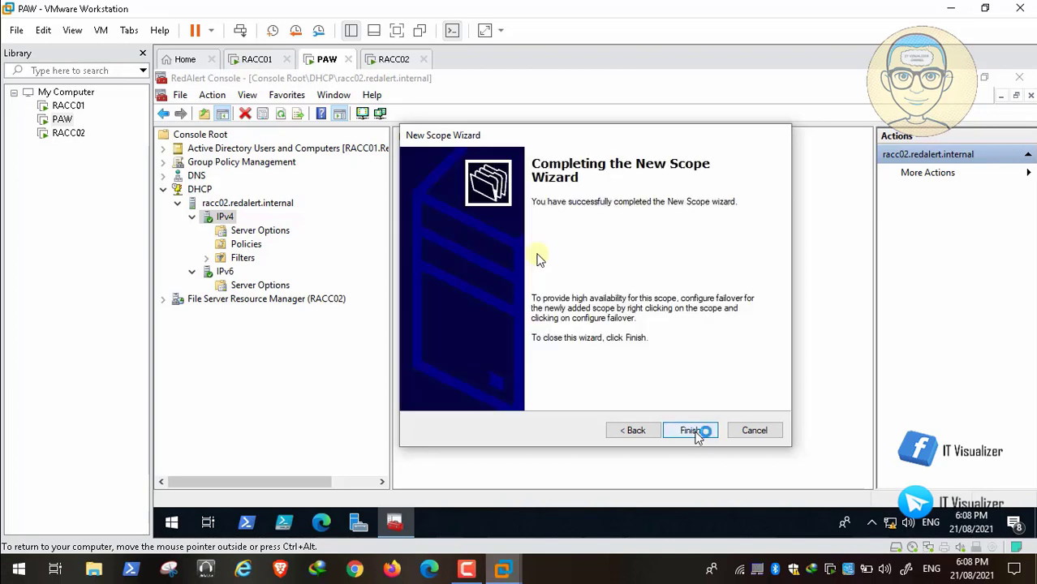
{"action": "left_click", "coordinate": [692, 431]}
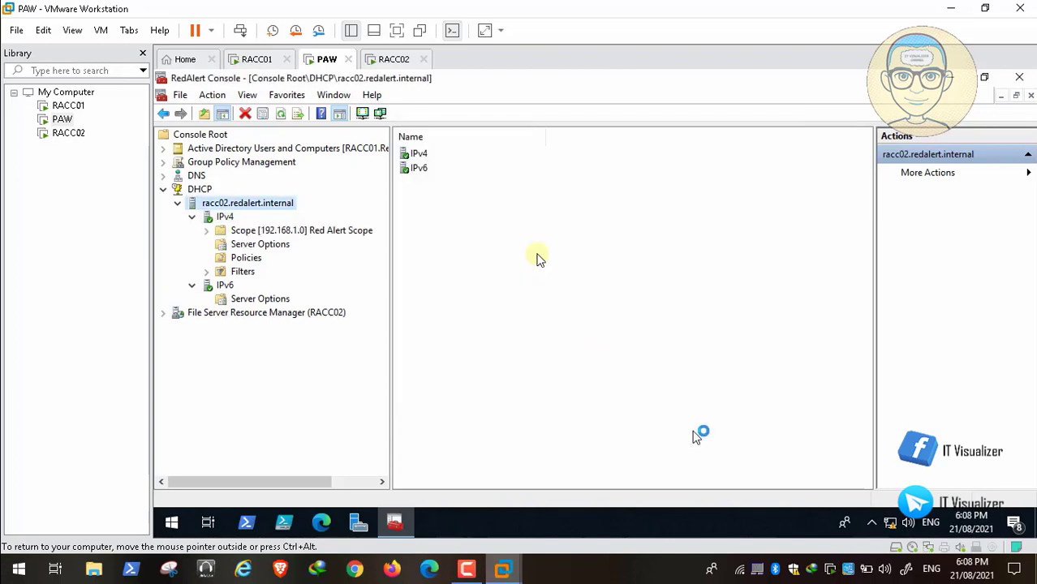
Enable the Allow filter under racc02's IPv4 Filters, leaving the Deny filter unchanged
{"action": "left_click", "coordinate": [207, 272]}
{"action": "right_click", "coordinate": [255, 286]}
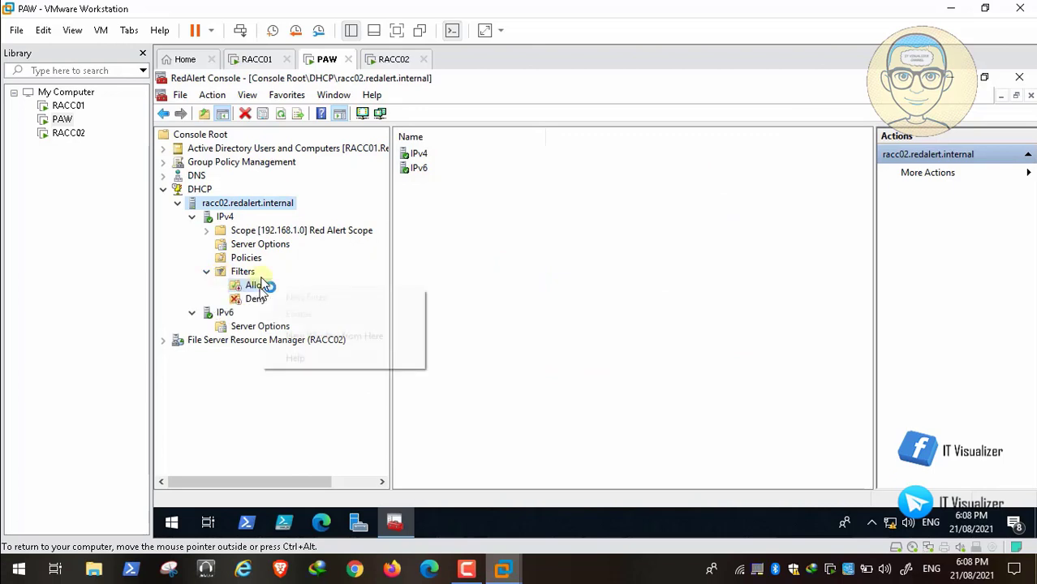
{"action": "left_click", "coordinate": [254, 299]}
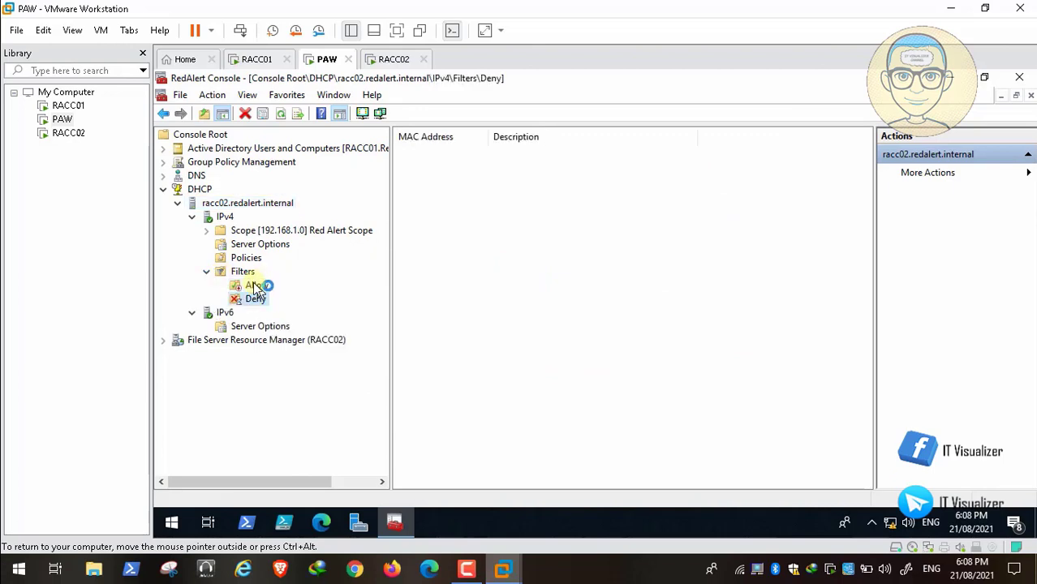
{"action": "left_click", "coordinate": [254, 286]}
{"action": "right_click", "coordinate": [257, 288]}
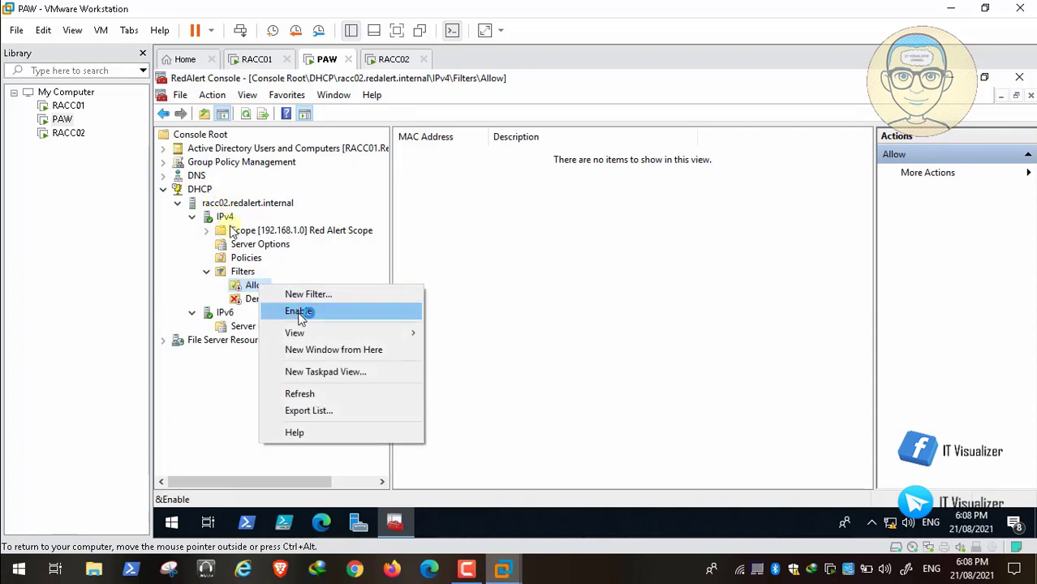
{"action": "left_click", "coordinate": [299, 312]}
{"action": "right_click", "coordinate": [257, 301]}
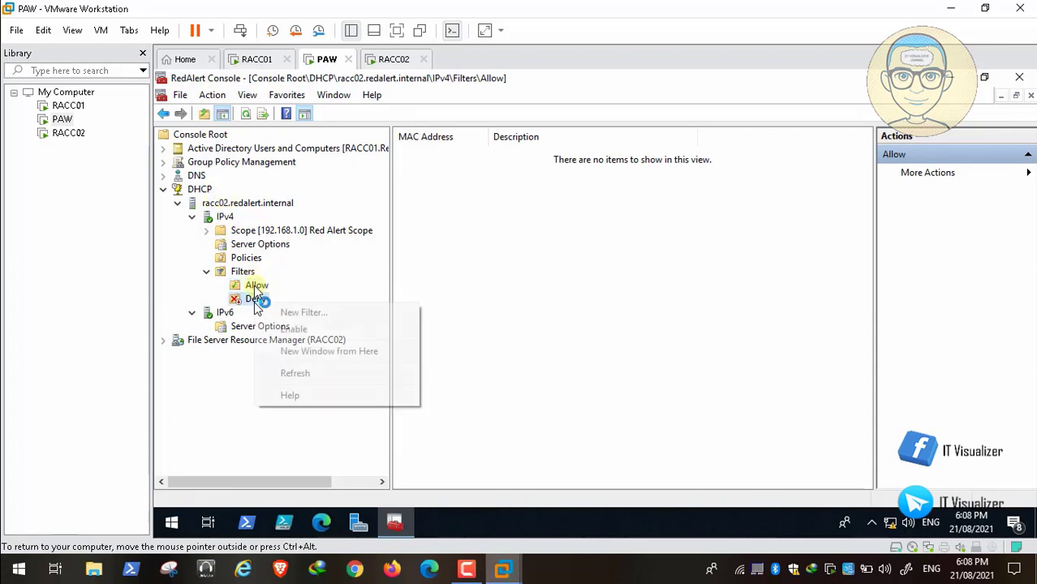
{"action": "left_click", "coordinate": [292, 330]}
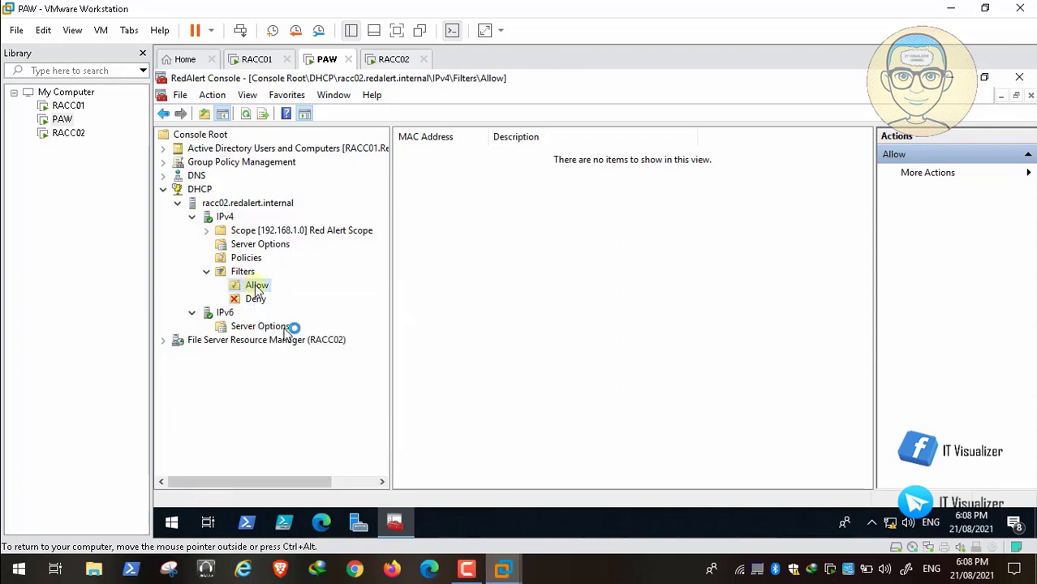
Save the RedAlert Console, browsing File Server Resource Manager's Quota Management in between
{"action": "left_click", "coordinate": [180, 95]}
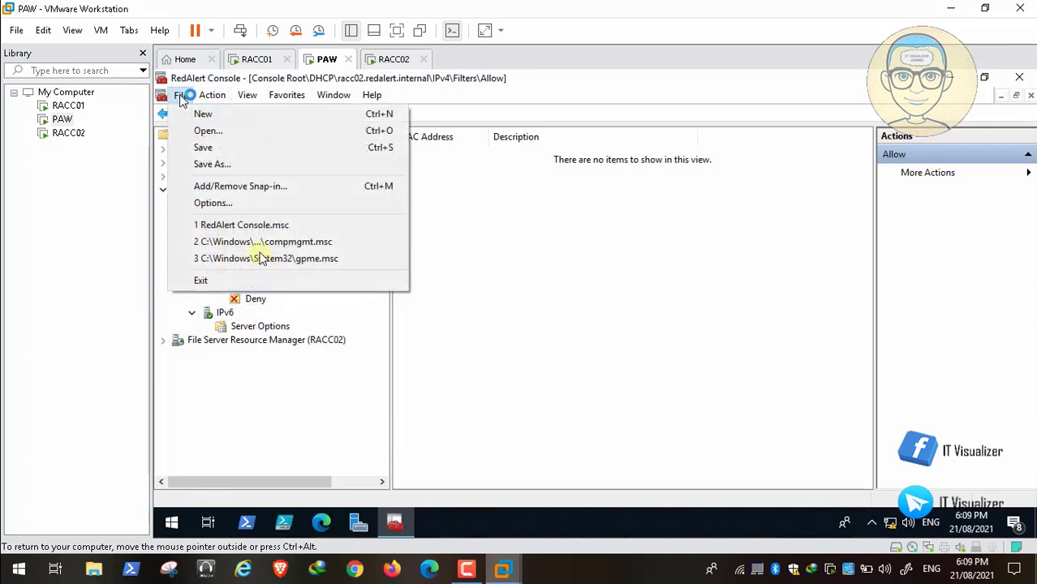
{"action": "left_click", "coordinate": [220, 144]}
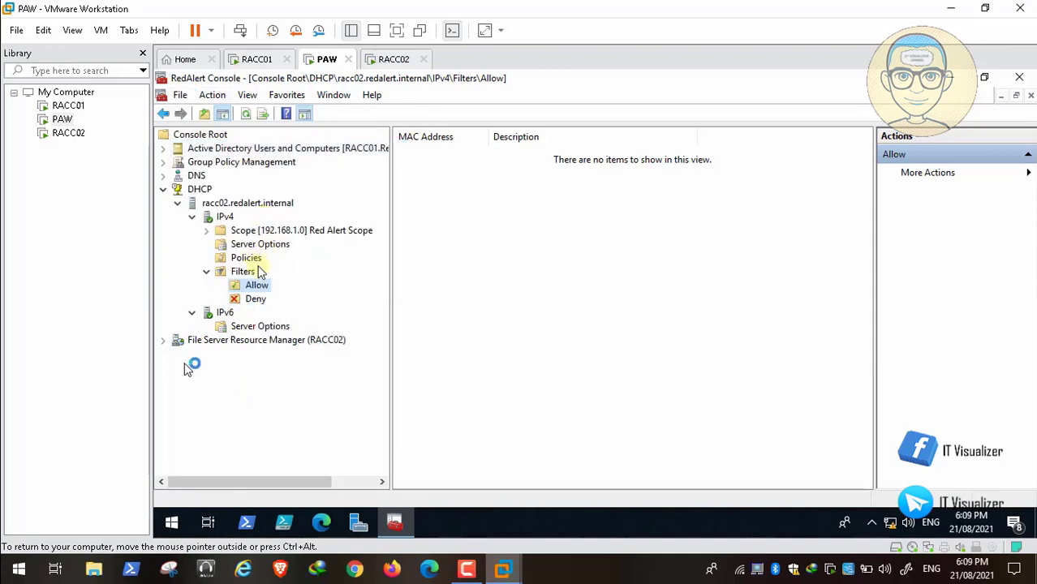
{"action": "left_click", "coordinate": [163, 340]}
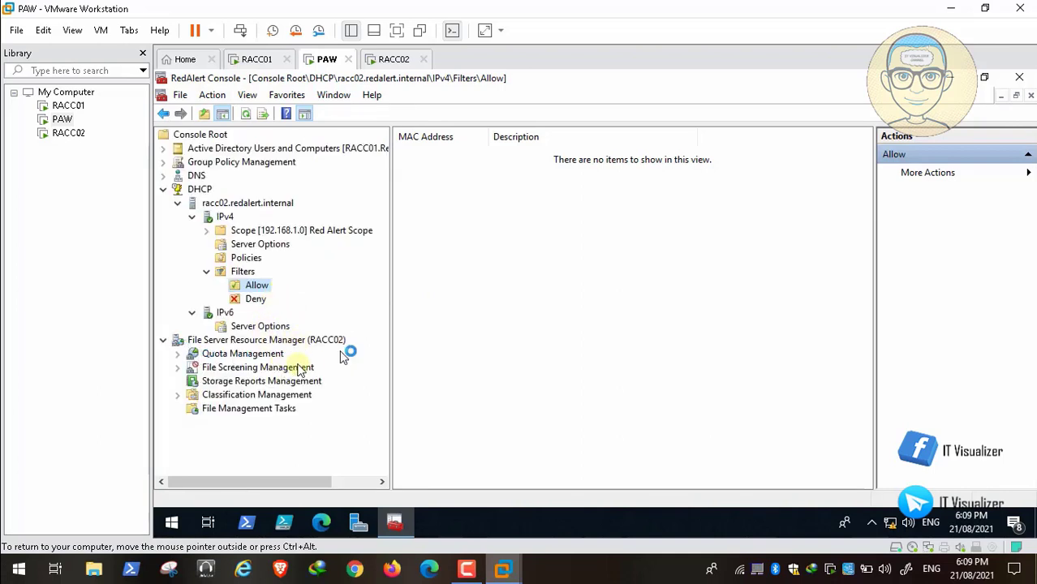
{"action": "left_click", "coordinate": [178, 355]}
{"action": "left_click", "coordinate": [178, 354]}
{"action": "left_click", "coordinate": [180, 95]}
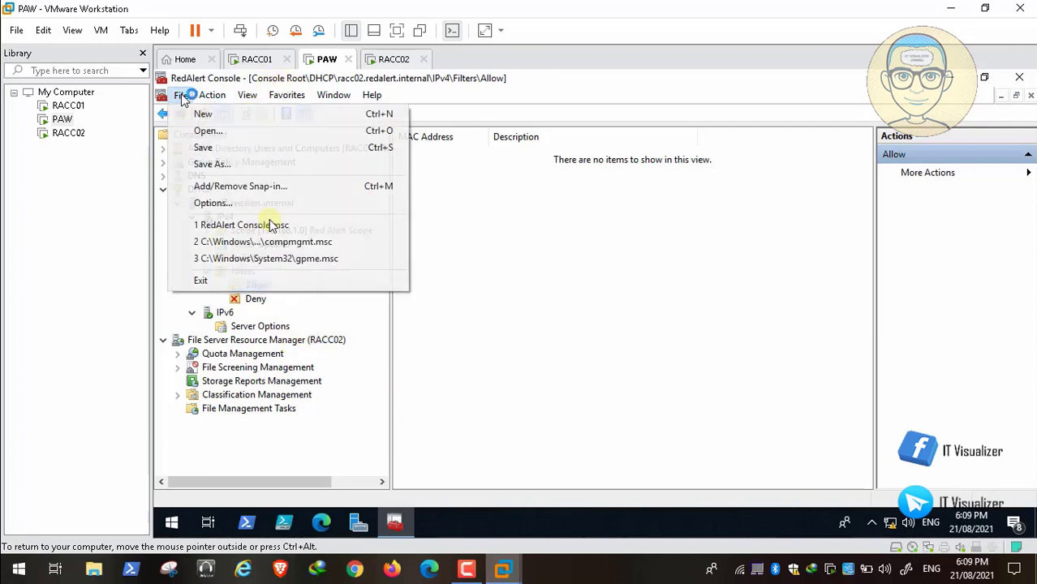
{"action": "left_click", "coordinate": [213, 149]}
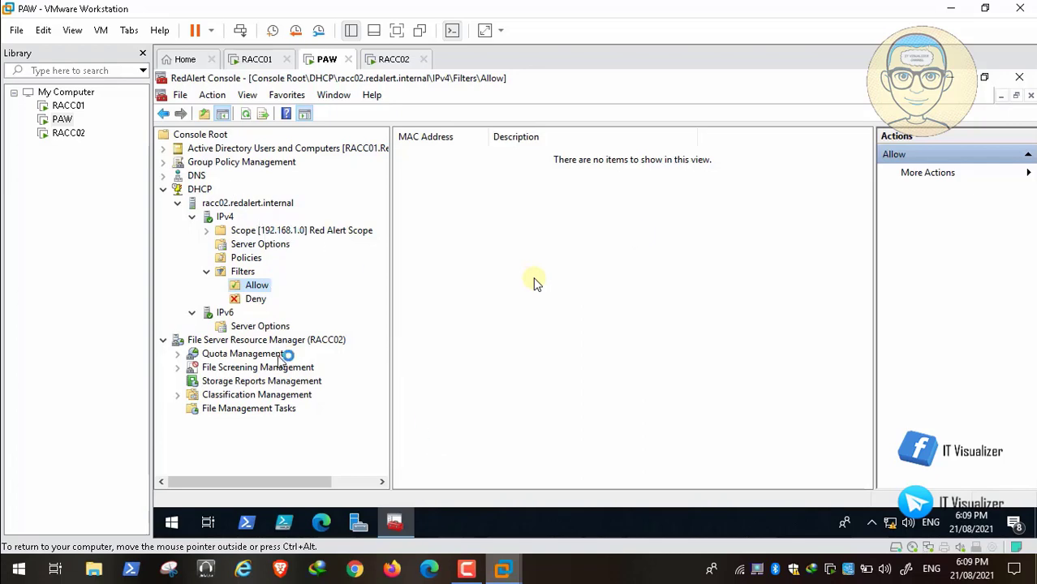
Close the RedAlert Console and shut down the PAW machine from the Start button's power options
{"action": "left_click", "coordinate": [1020, 77]}
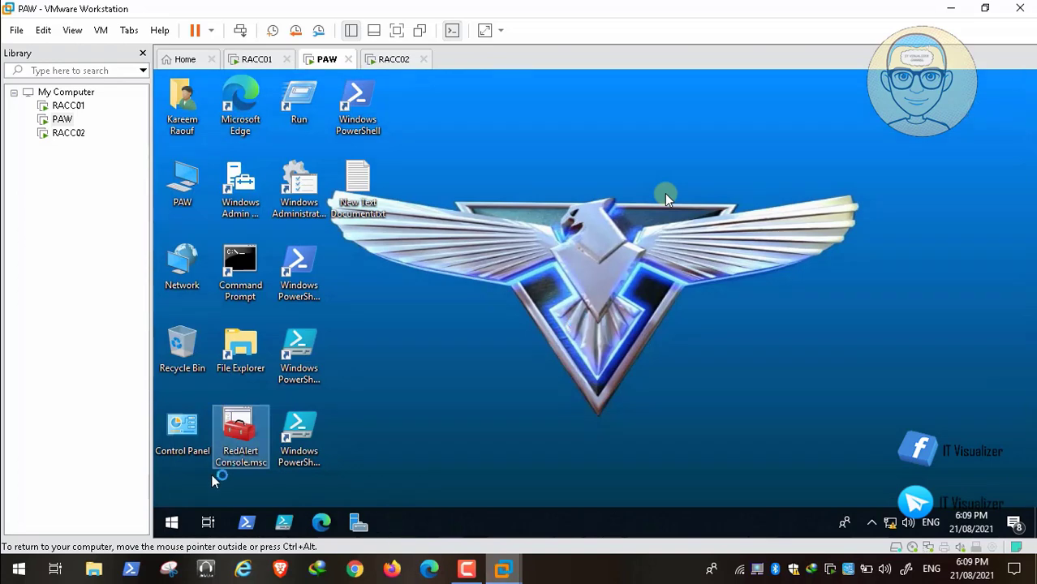
{"action": "right_click", "coordinate": [171, 522]}
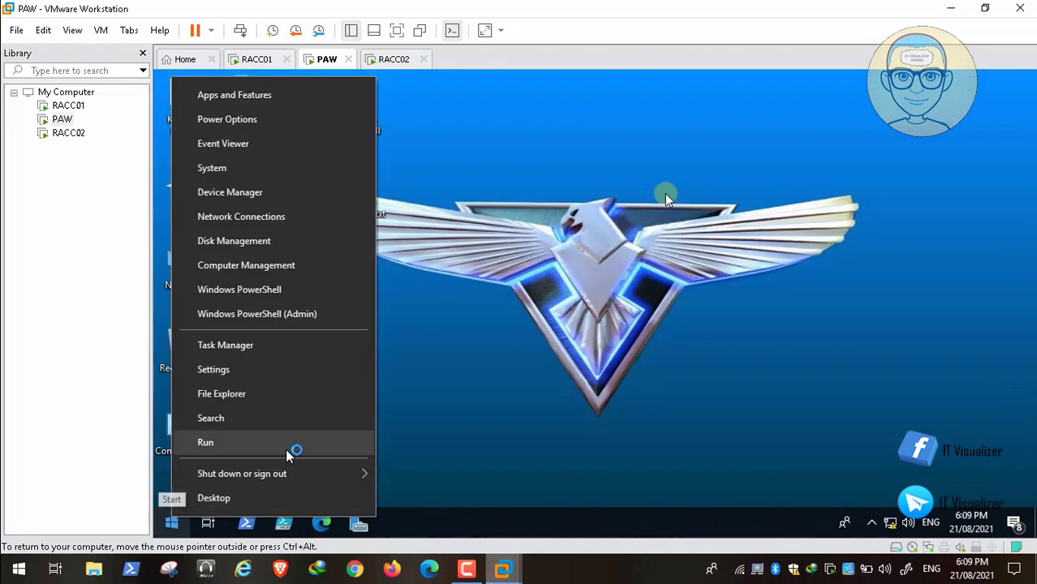
{"action": "mouse_move", "coordinate": [296, 473]}
{"action": "left_click", "coordinate": [454, 444]}
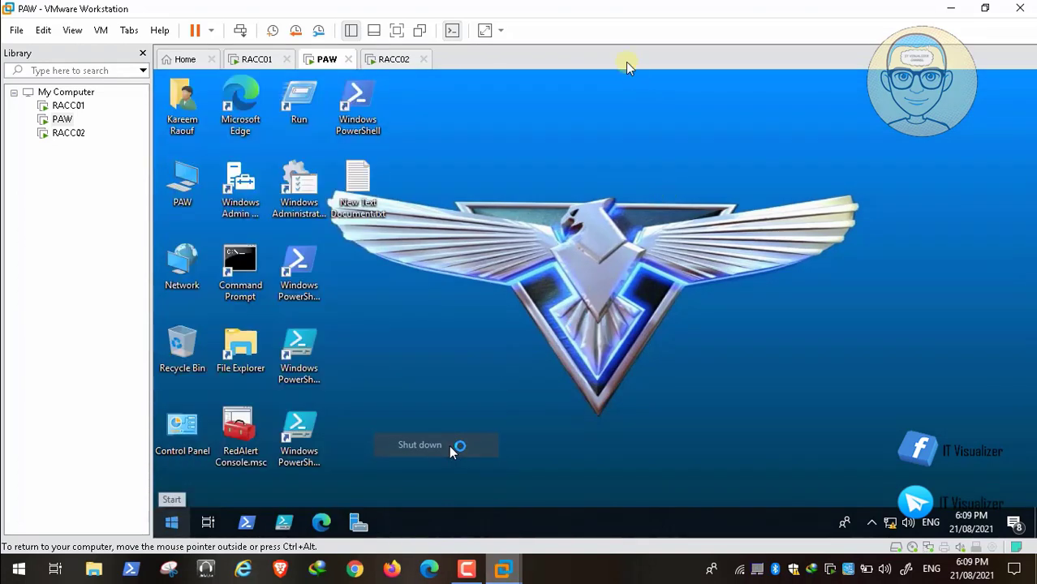
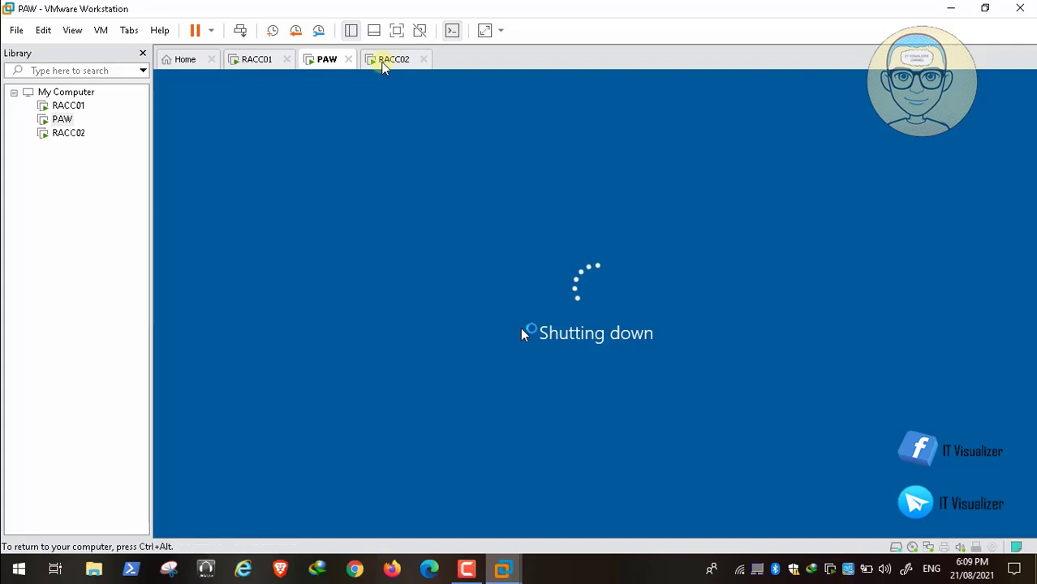
With PAW shutting down, bring up the RACC02 console at its sign-in password prompt
{"action": "left_click", "coordinate": [629, 422]}
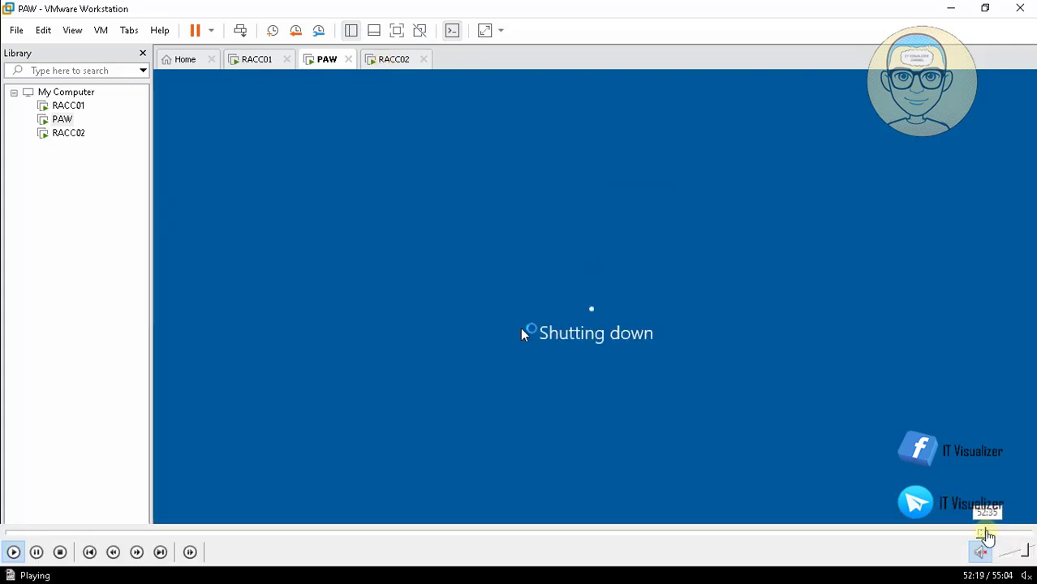
{"action": "left_click", "coordinate": [987, 534]}
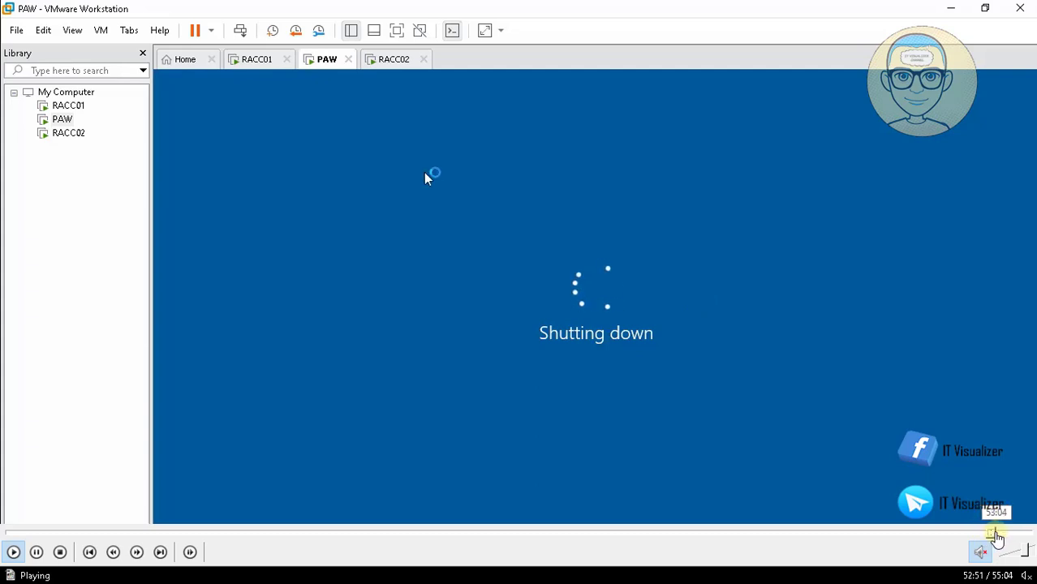
{"action": "left_click", "coordinate": [997, 536]}
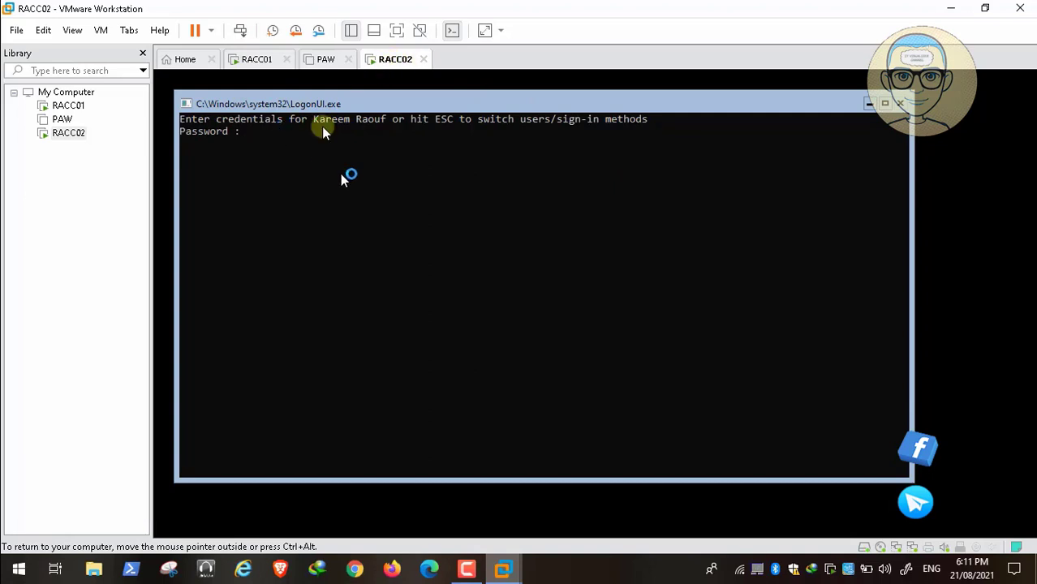
Sign in to RACC02 with the account password and shut it down via sconfig option 14
{"action": "type", "text": "*****"}
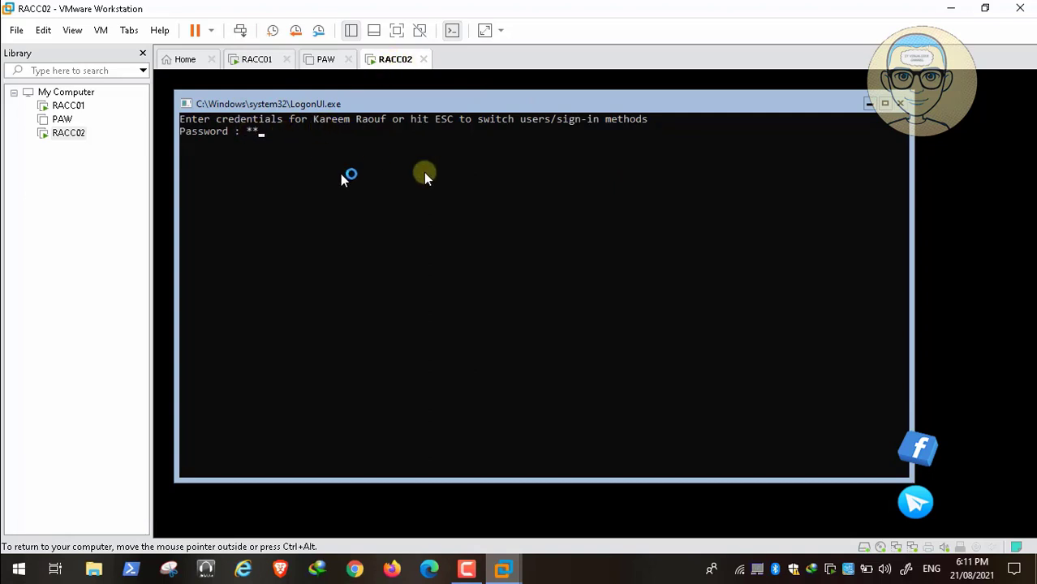
{"action": "type", "text": "*****"}
{"action": "key", "text": "Return"}
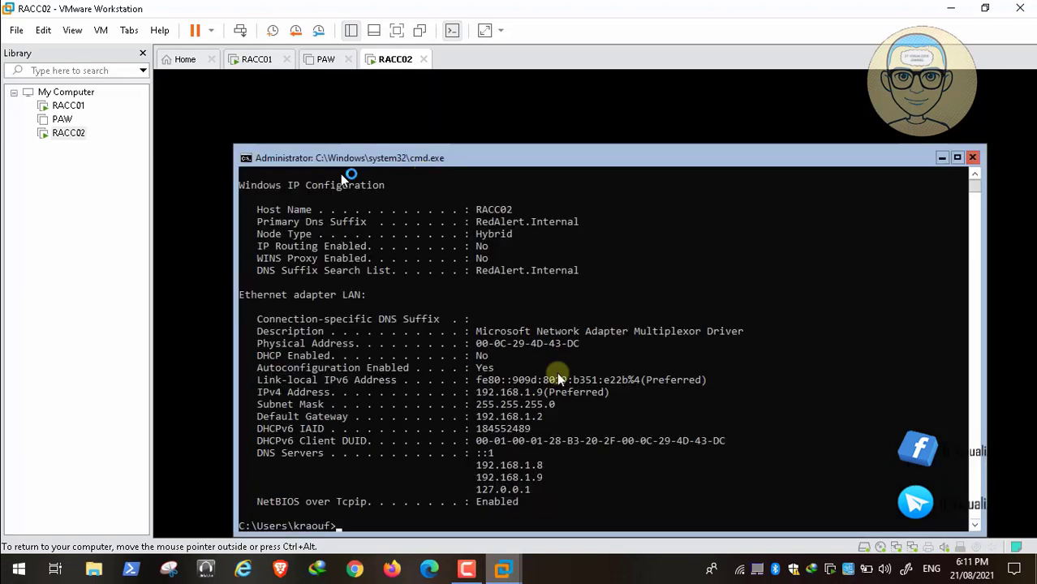
{"action": "type", "text": "nfig"}
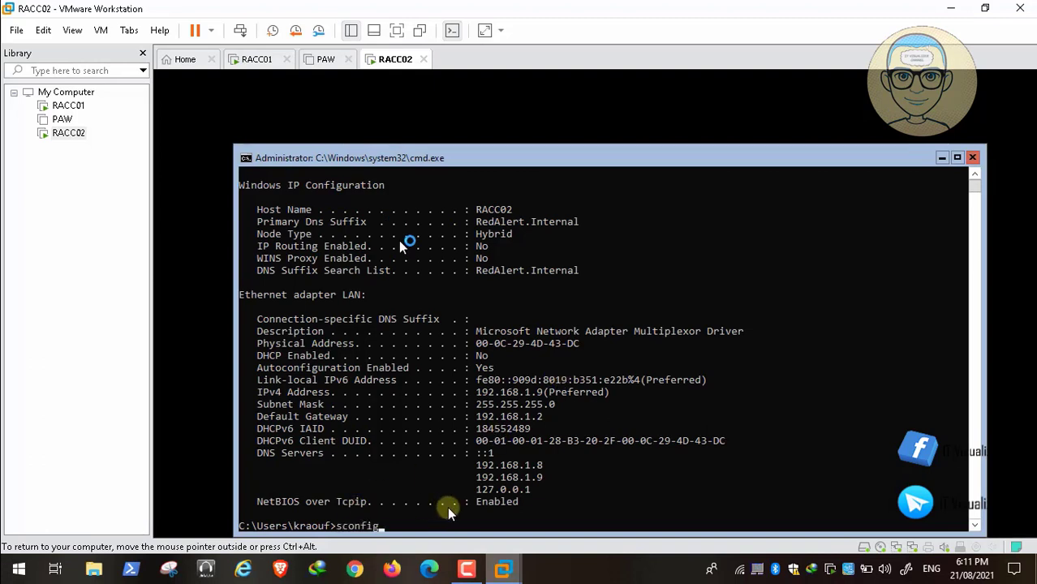
{"action": "key", "text": "Return"}
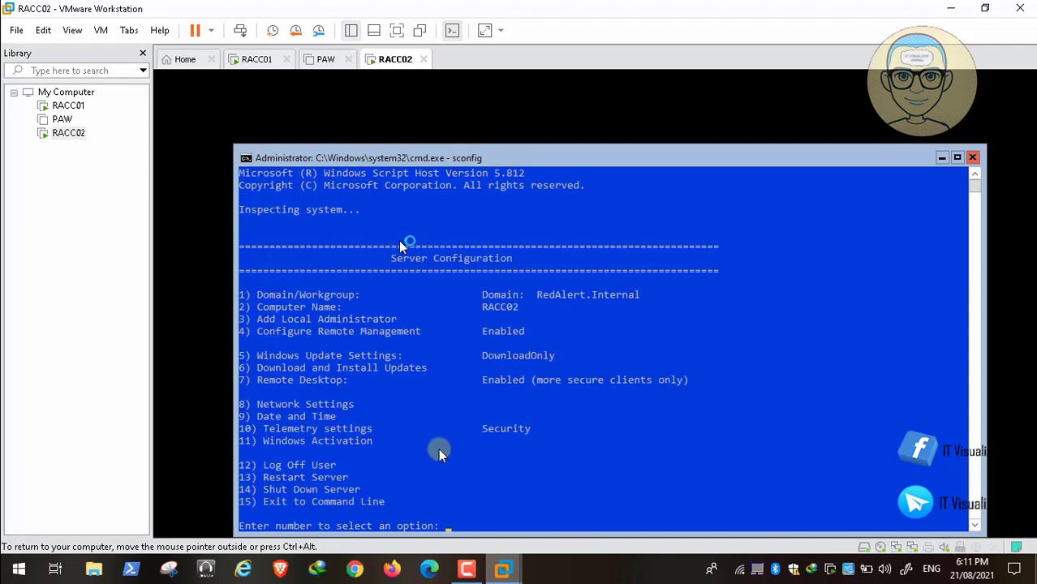
{"action": "type", "text": "14"}
{"action": "key", "text": "Return"}
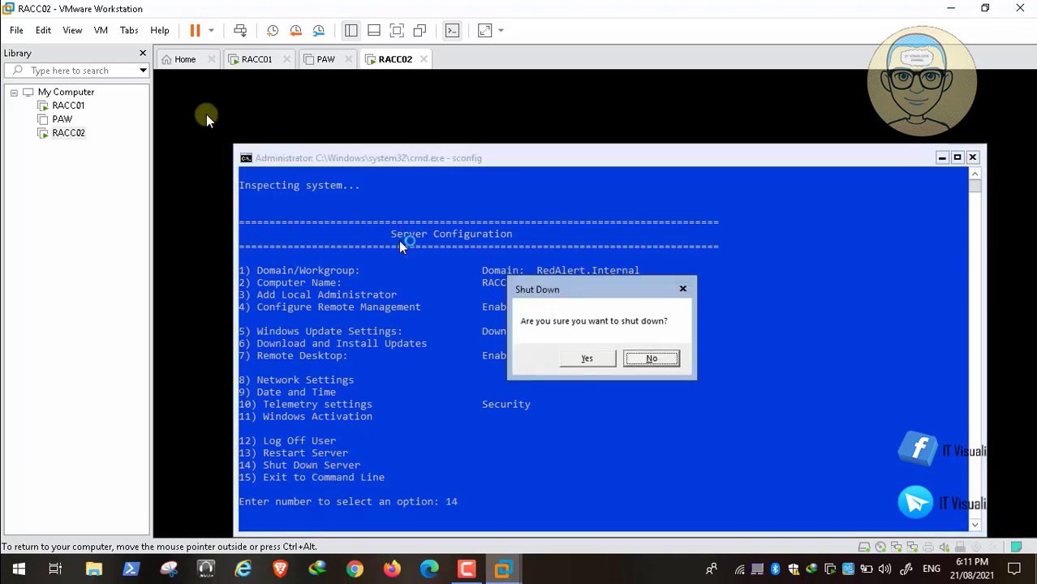
{"action": "left_click", "coordinate": [585, 358]}
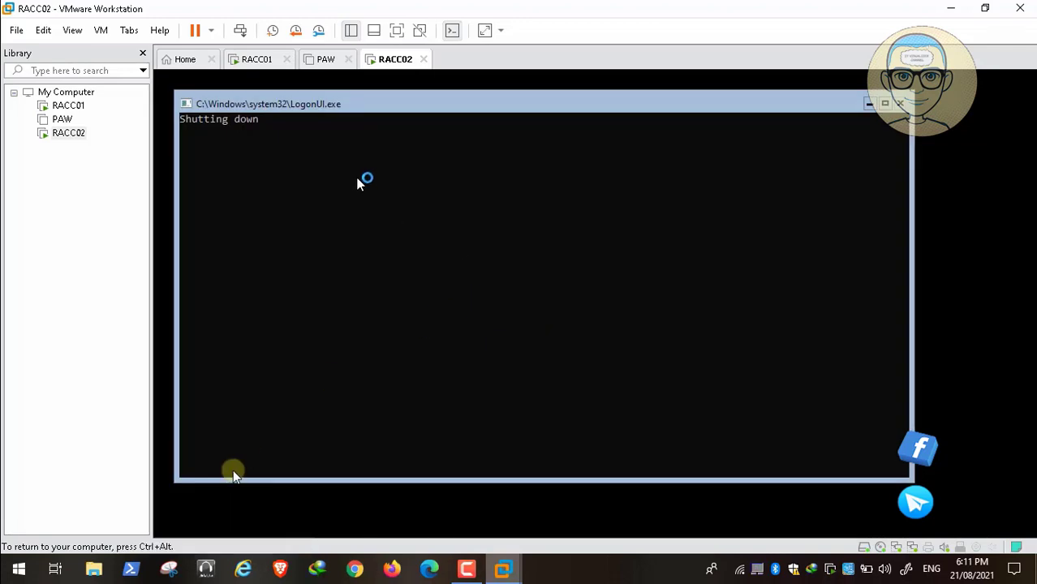
Move to the RACC01 console and start its shutdown
{"action": "mouse_move", "coordinate": [913, 540]}
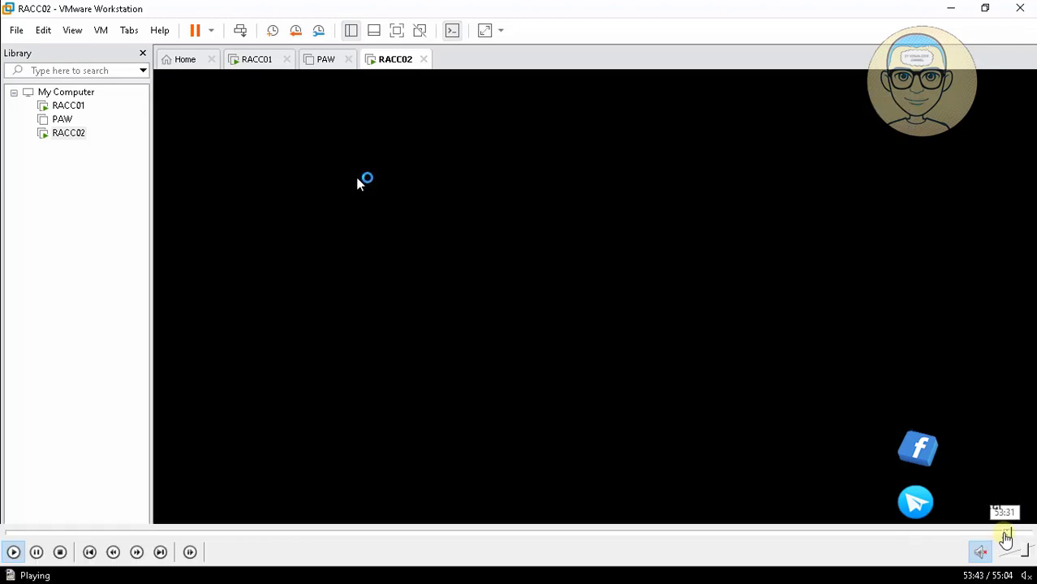
{"action": "left_click", "coordinate": [1004, 534]}
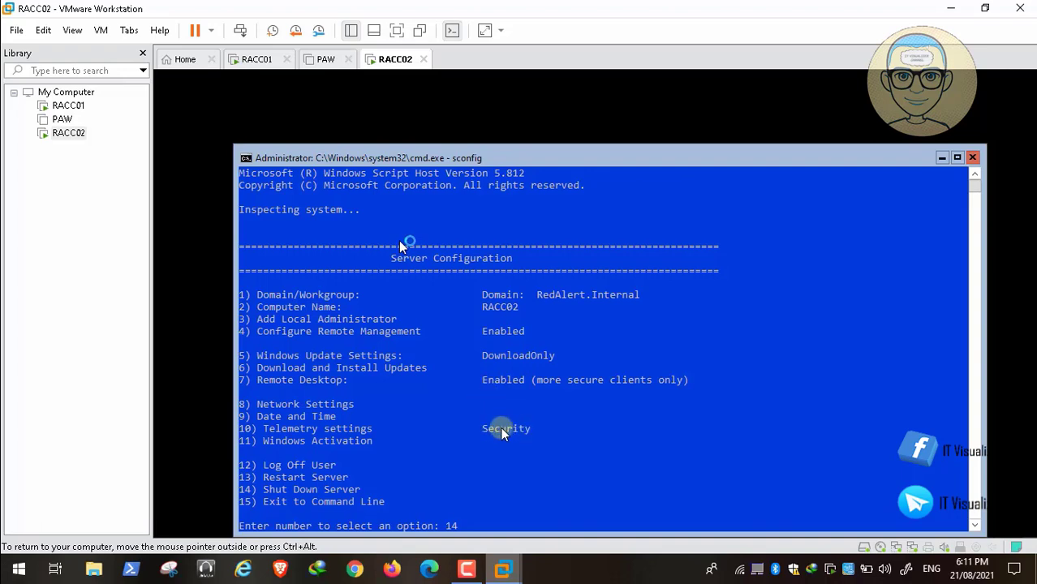
{"action": "left_click", "coordinate": [15, 552]}
{"action": "left_click", "coordinate": [14, 552]}
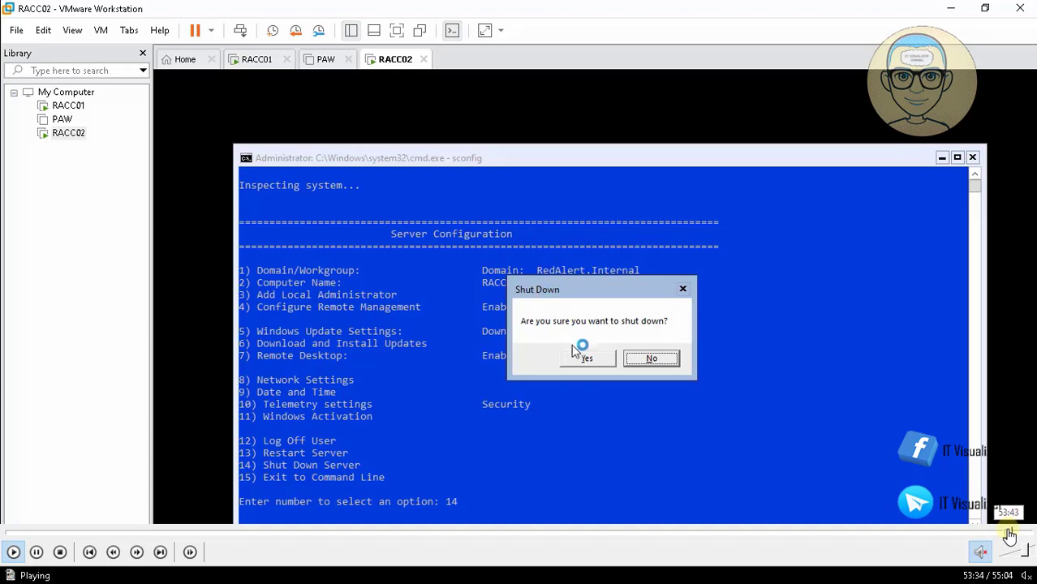
{"action": "left_click", "coordinate": [1008, 534]}
{"action": "left_click", "coordinate": [1019, 536]}
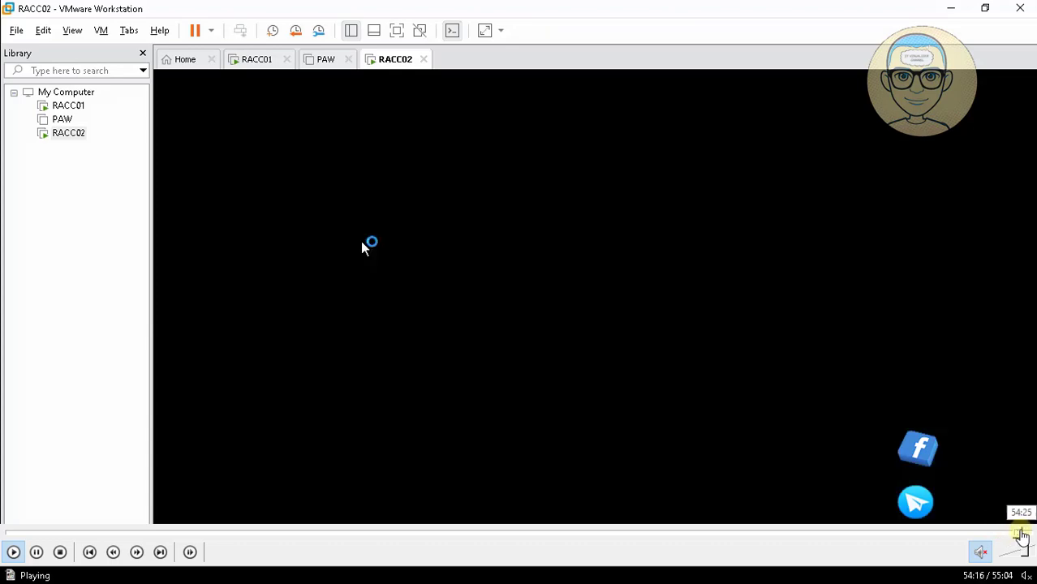
{"action": "left_click", "coordinate": [1022, 535]}
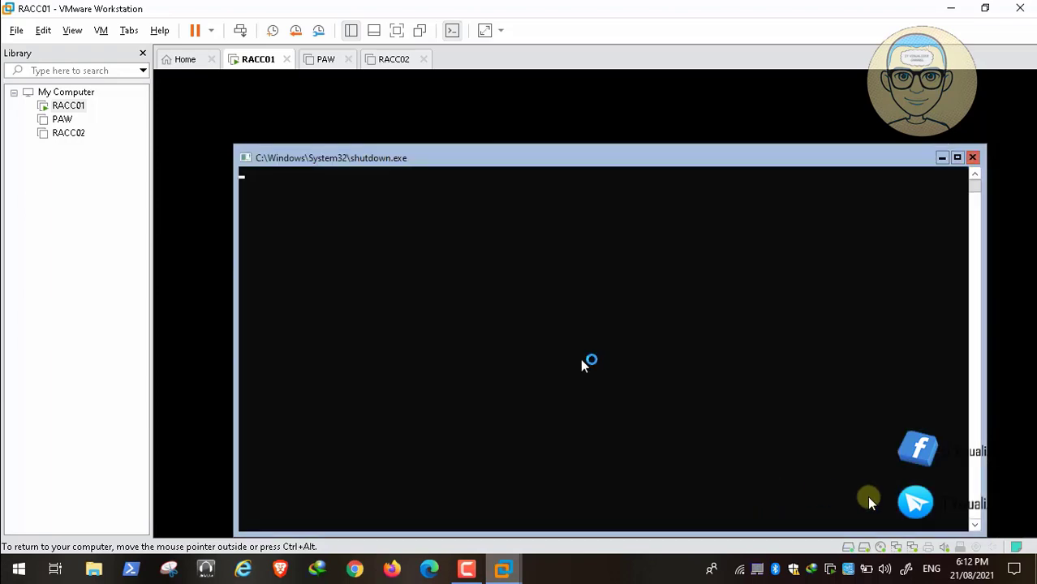
Let RACC01 finish shutting down and choose 'Just Power off' without a snapshot
{"action": "mouse_move", "coordinate": [1015, 546]}
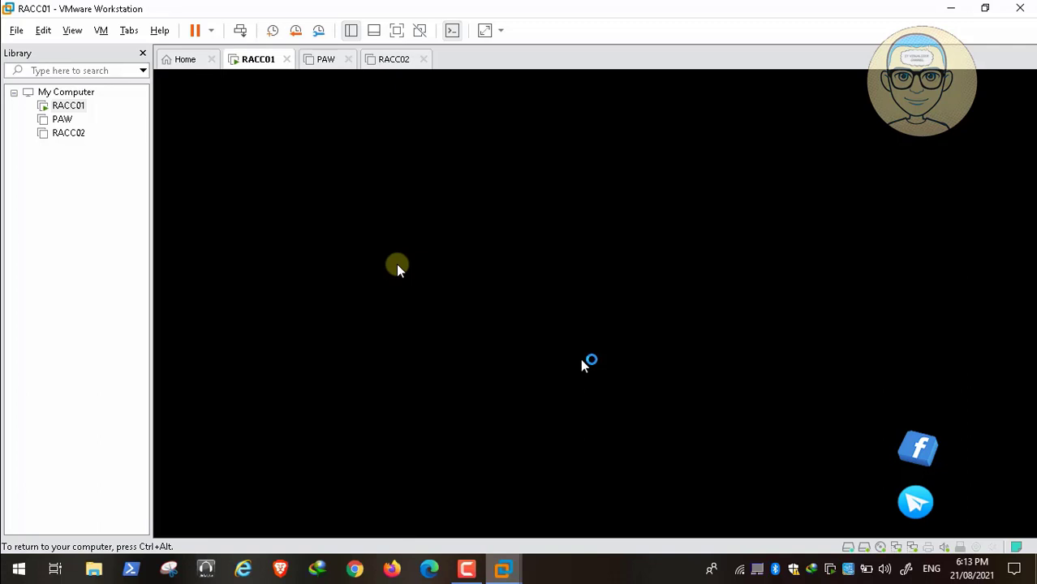
{"action": "left_click", "coordinate": [475, 568]}
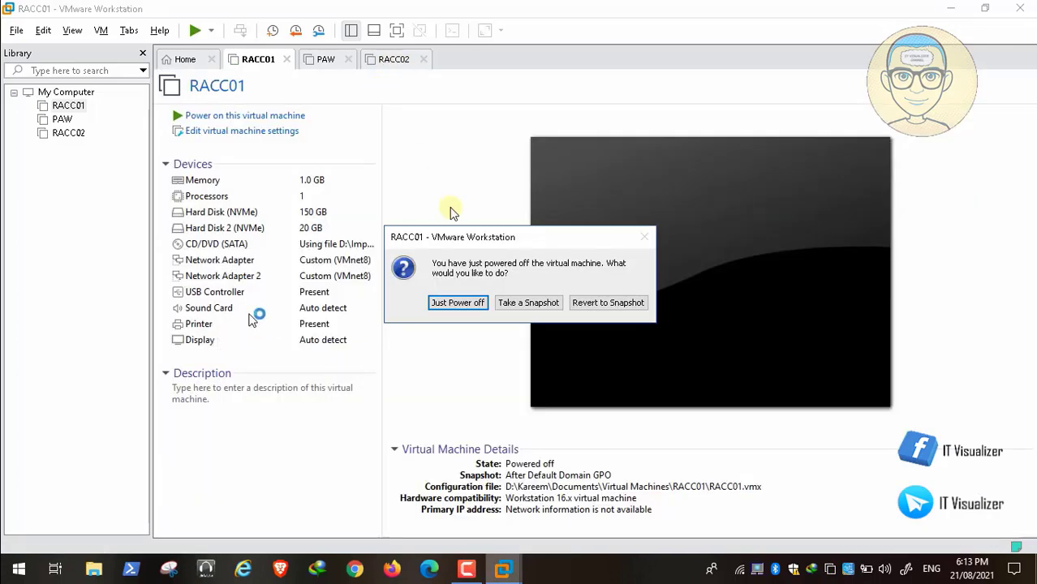
{"action": "left_click", "coordinate": [457, 302]}
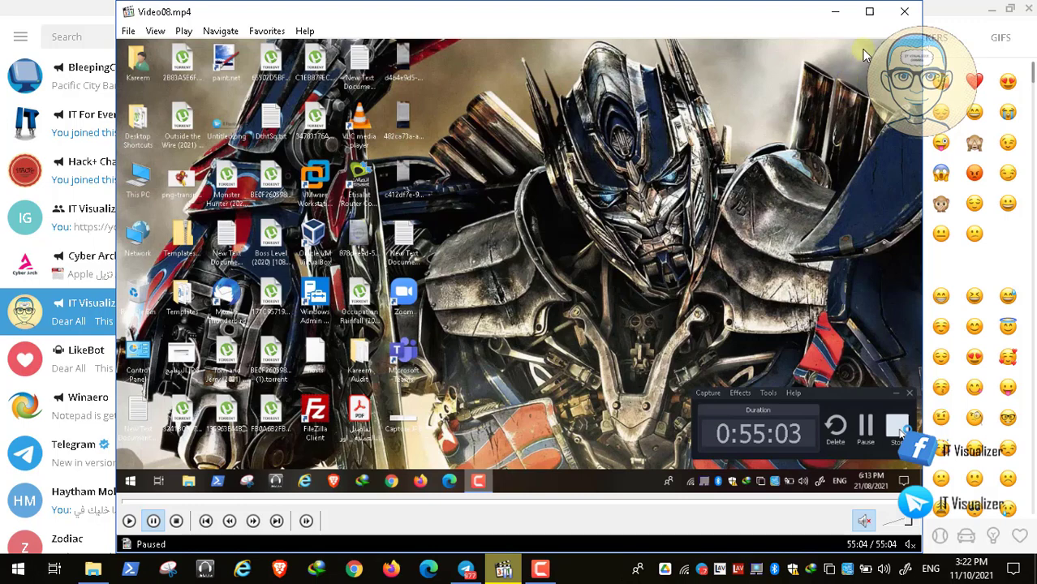
Close the video window covering the IT Visualizer channel and minimize Telegram
{"action": "left_click", "coordinate": [899, 14]}
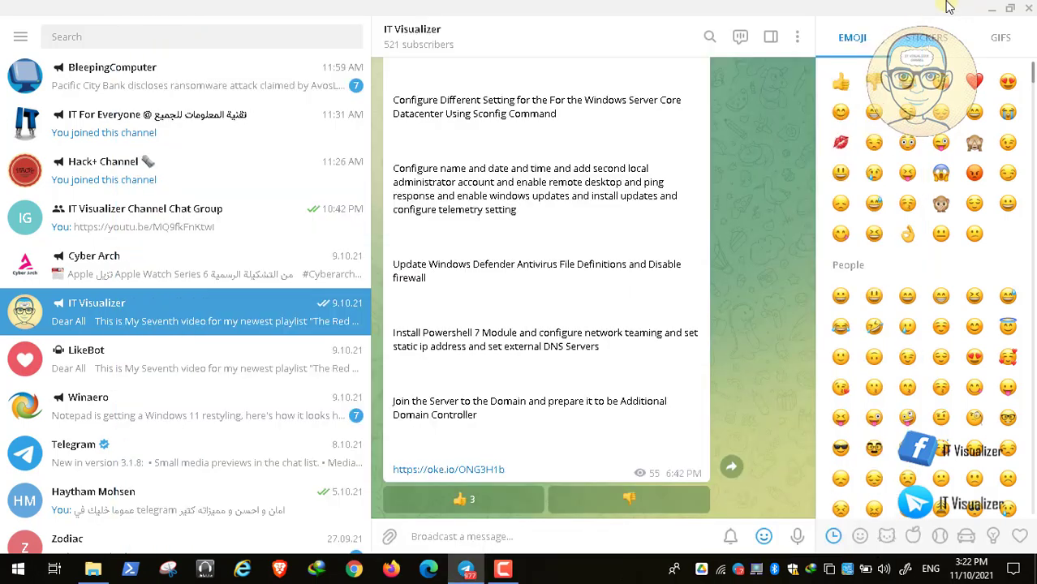
{"action": "left_click", "coordinate": [997, 10]}
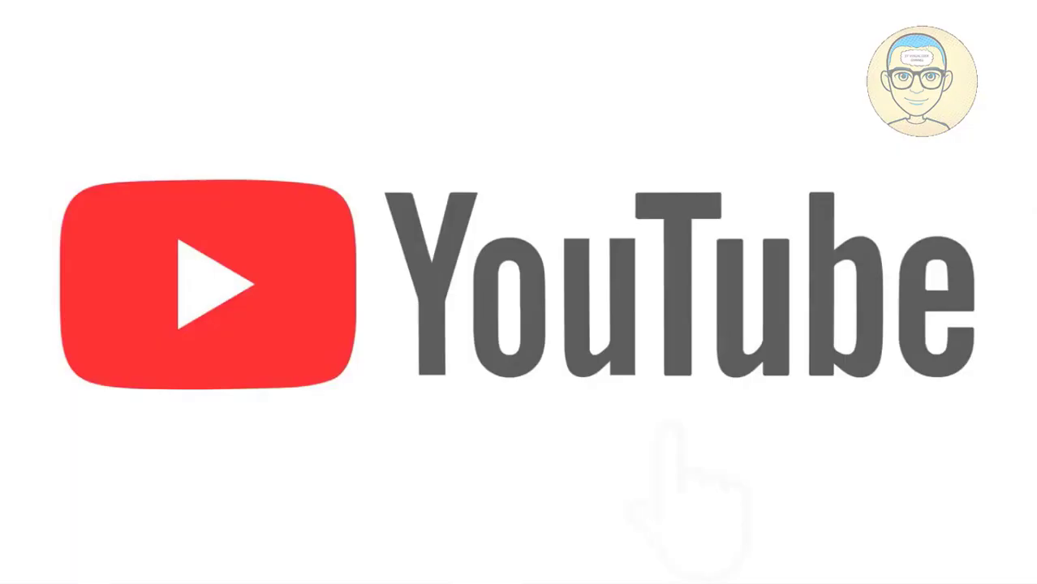